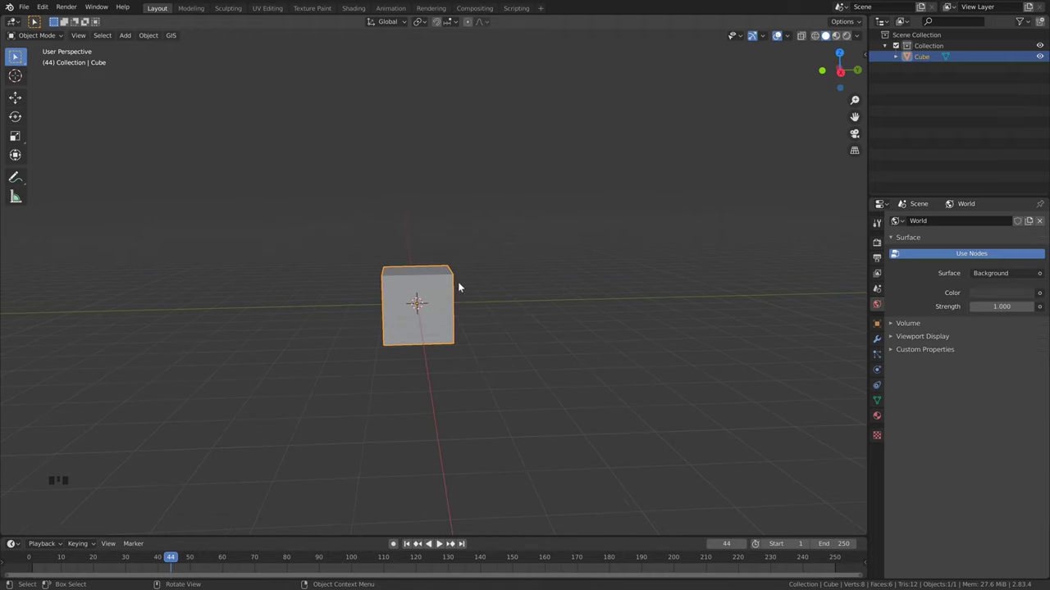
# Step: Scale the default cube by 2, then stretch it by 1.5 along the Z axis
pyautogui.write('s')
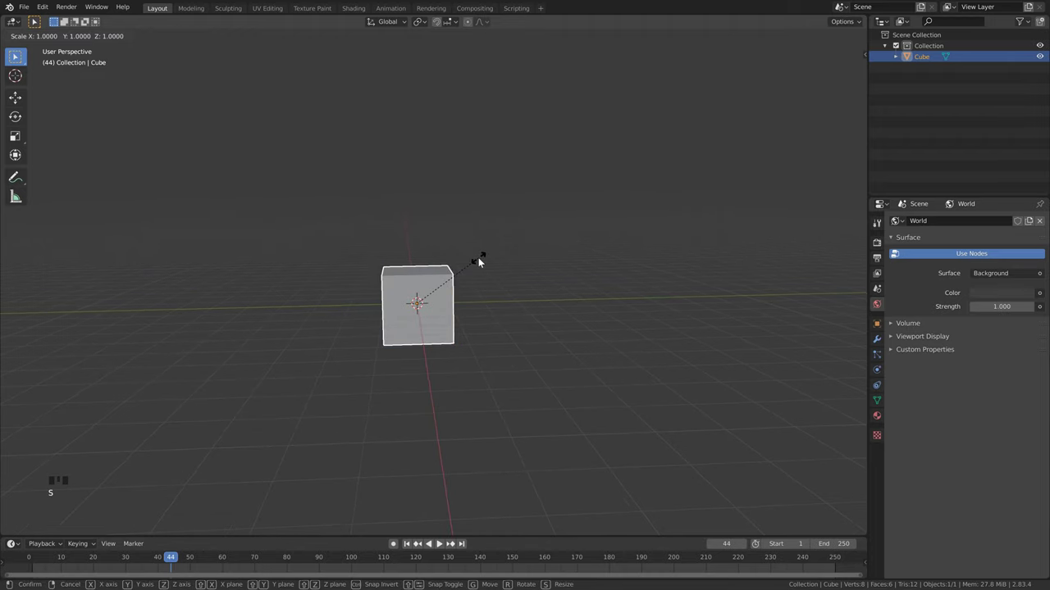
pyautogui.write('2')
pyautogui.press('Return')
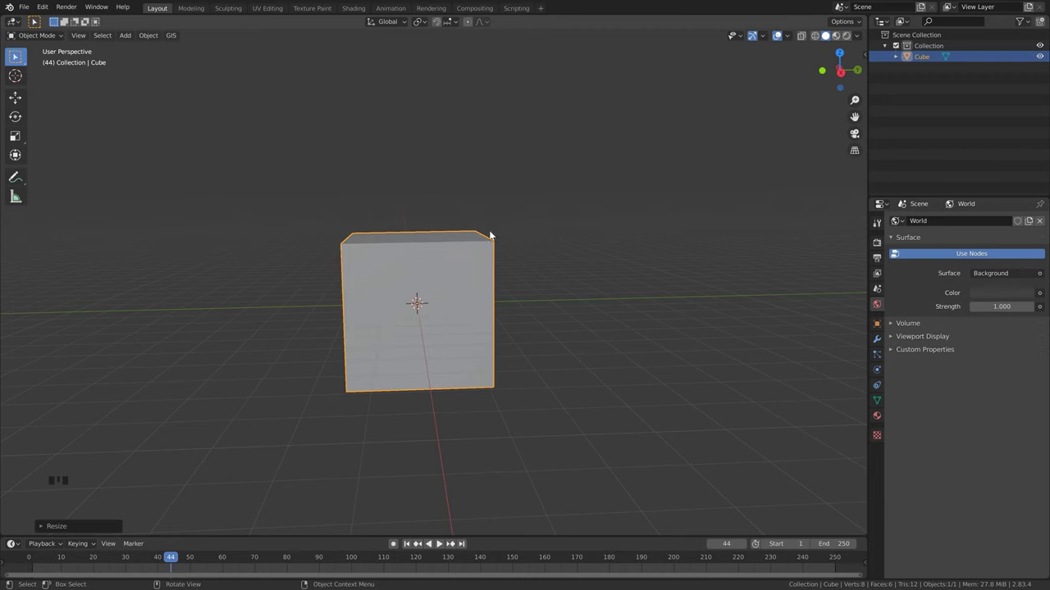
pyautogui.press('s')
pyautogui.press('z')
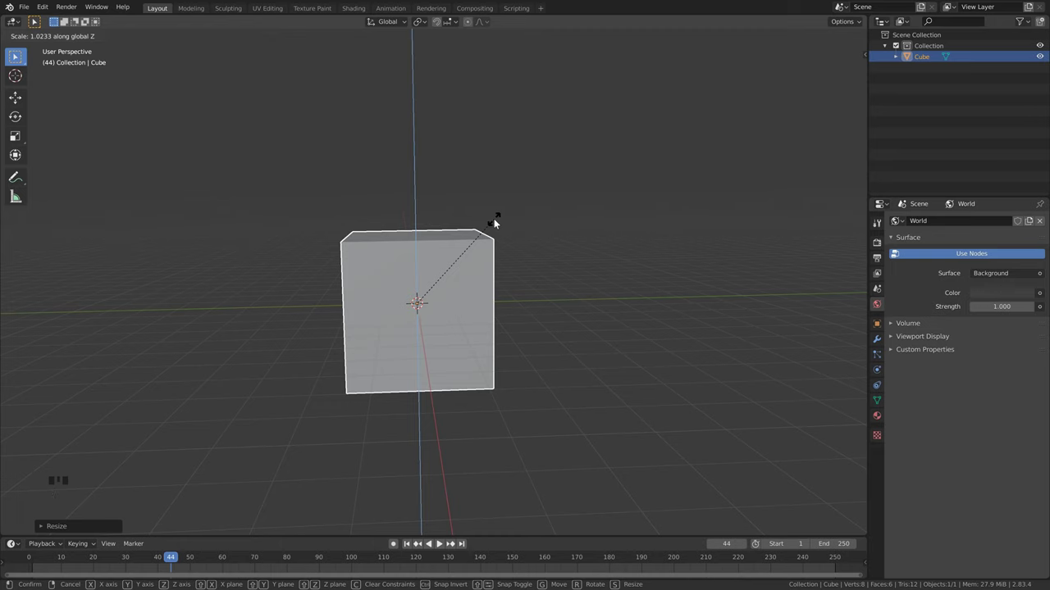
pyautogui.write('1.5')
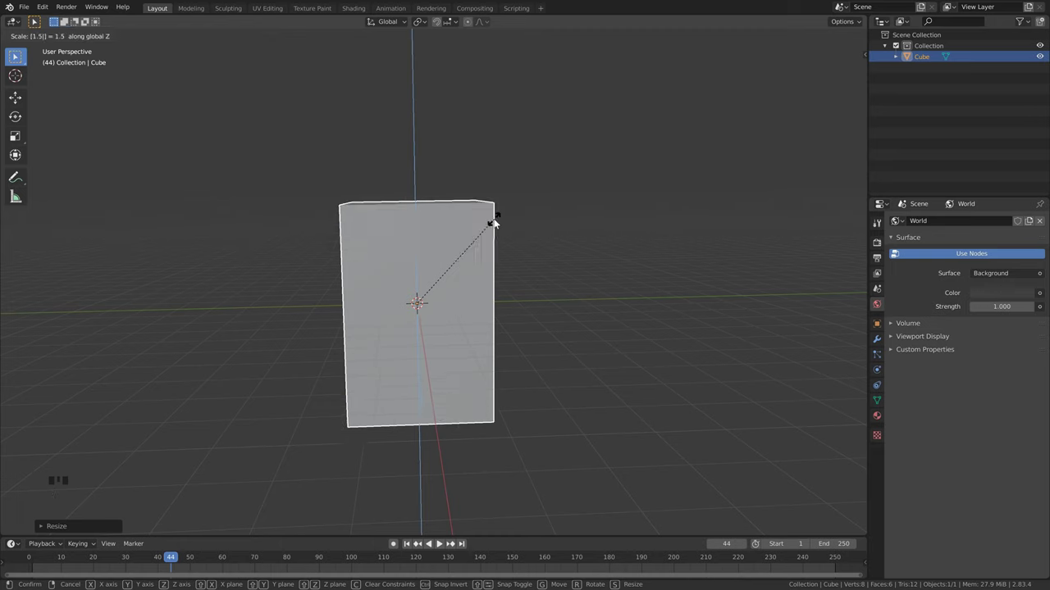
pyautogui.press('Return')
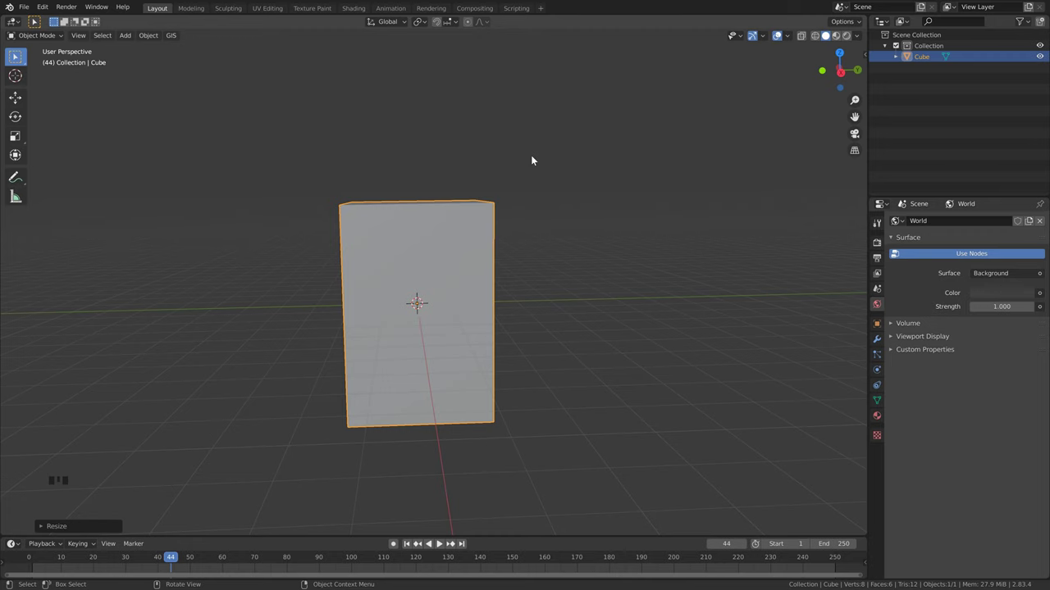
# Step: Raise the tall box 3 m along the Z axis and enable X-ray display
pyautogui.press('g')
pyautogui.press('z')
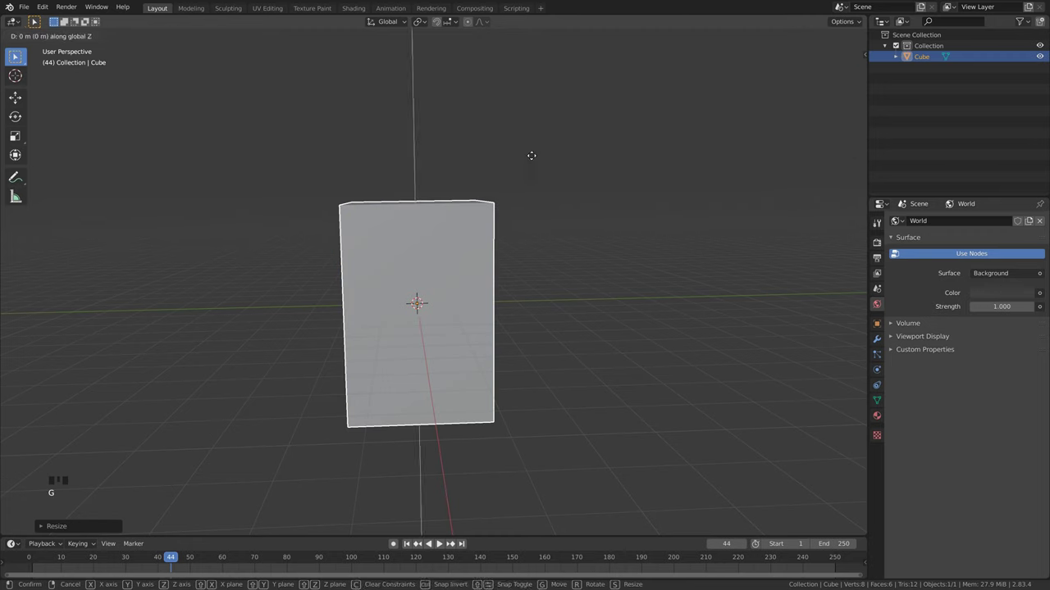
pyautogui.write('3')
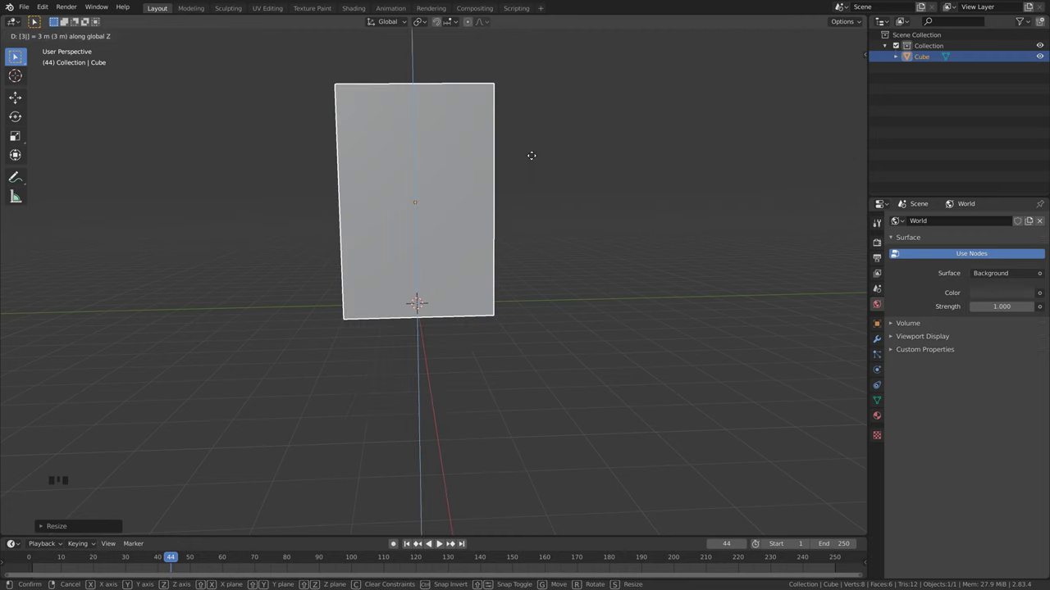
pyautogui.press('Return')
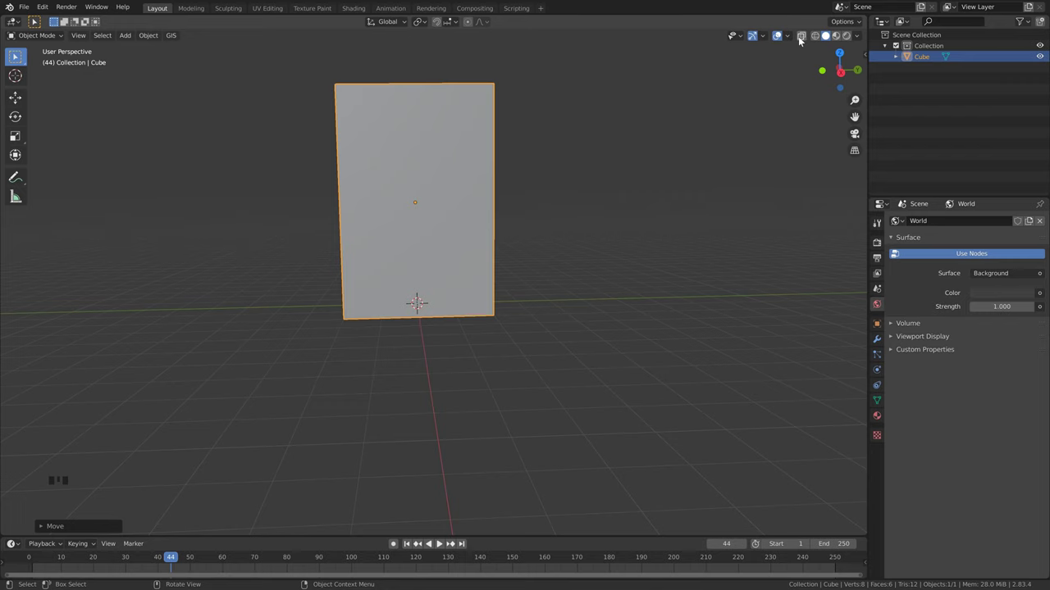
pyautogui.click(802, 36)
# Step: Add a mesh circle inside the box and raise it 1 m along the Z axis
pyautogui.middleClick(513, 124)
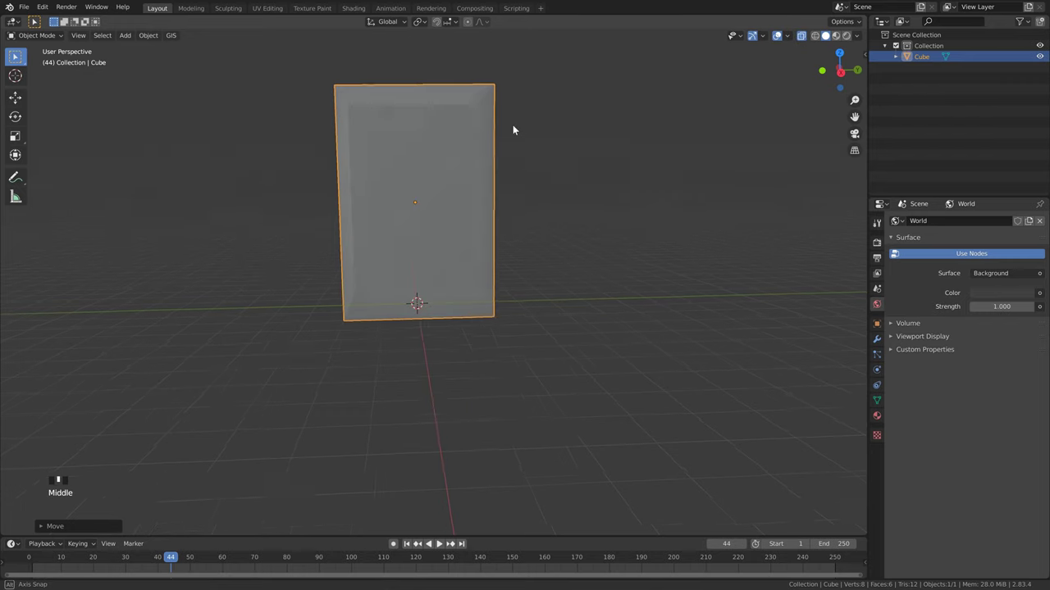
pyautogui.moveTo(513, 125); pyautogui.dragTo(514, 133, button='middle')
pyautogui.scroll(1, 499, 151)
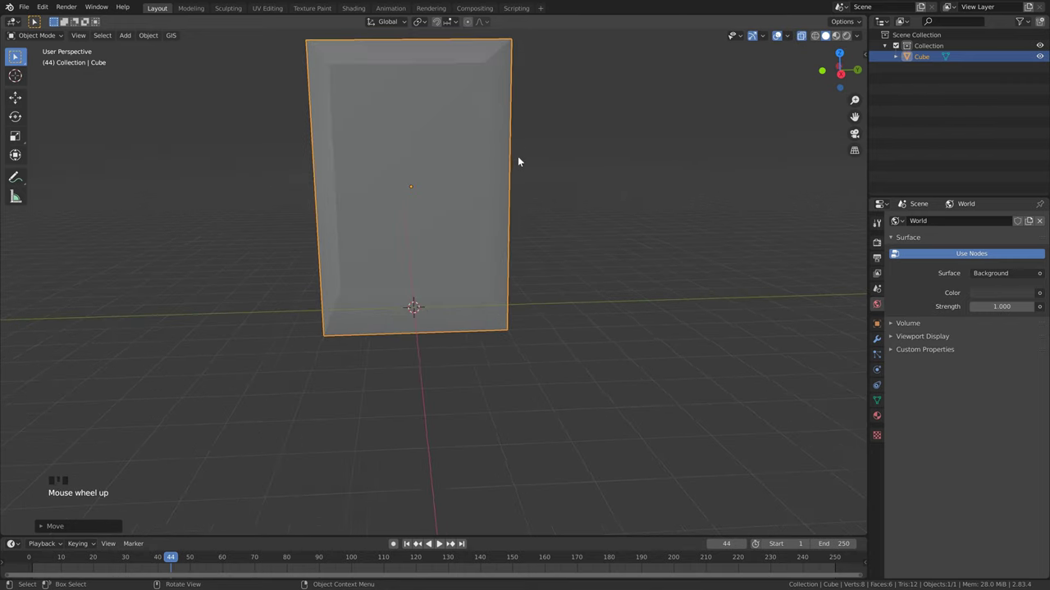
pyautogui.hotkey('shift', 'a')
pyautogui.moveTo(532, 163)
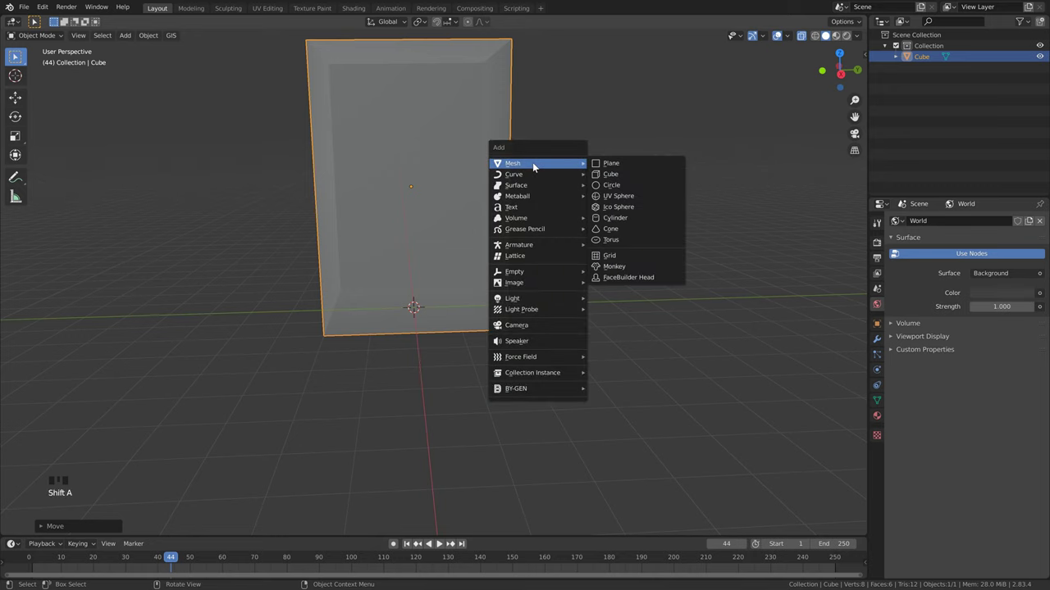
pyautogui.click(611, 185)
pyautogui.moveTo(614, 182); pyautogui.dragTo(417, 328, button='middle')
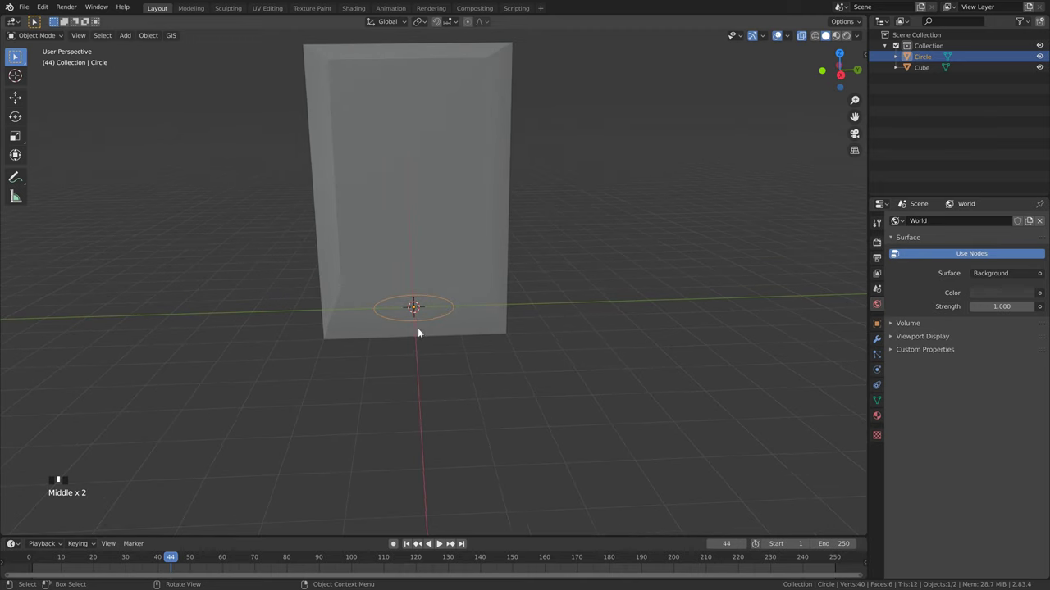
pyautogui.press('g')
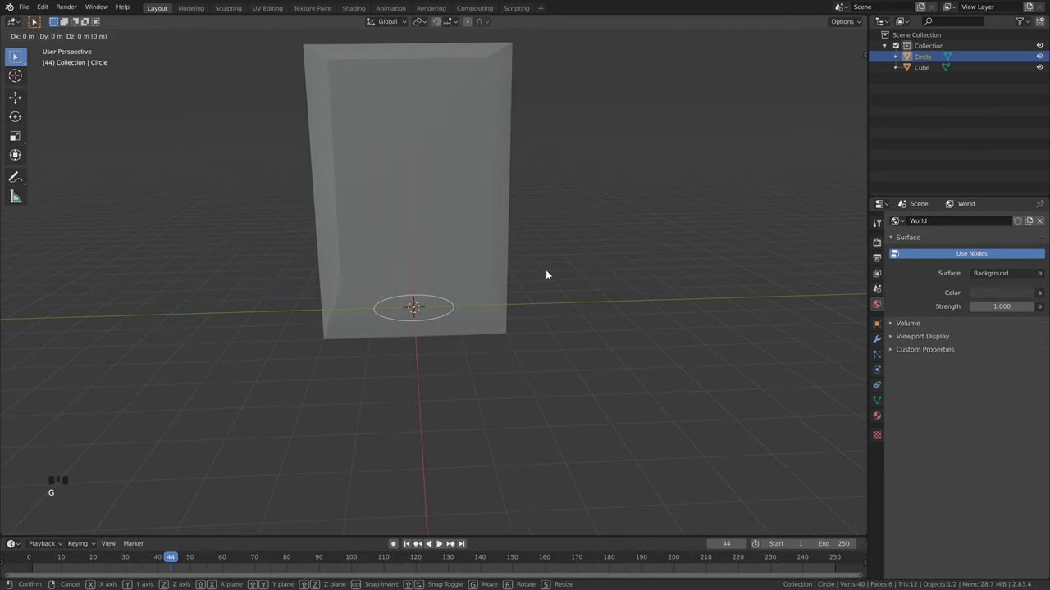
pyautogui.write('z')
pyautogui.write('1')
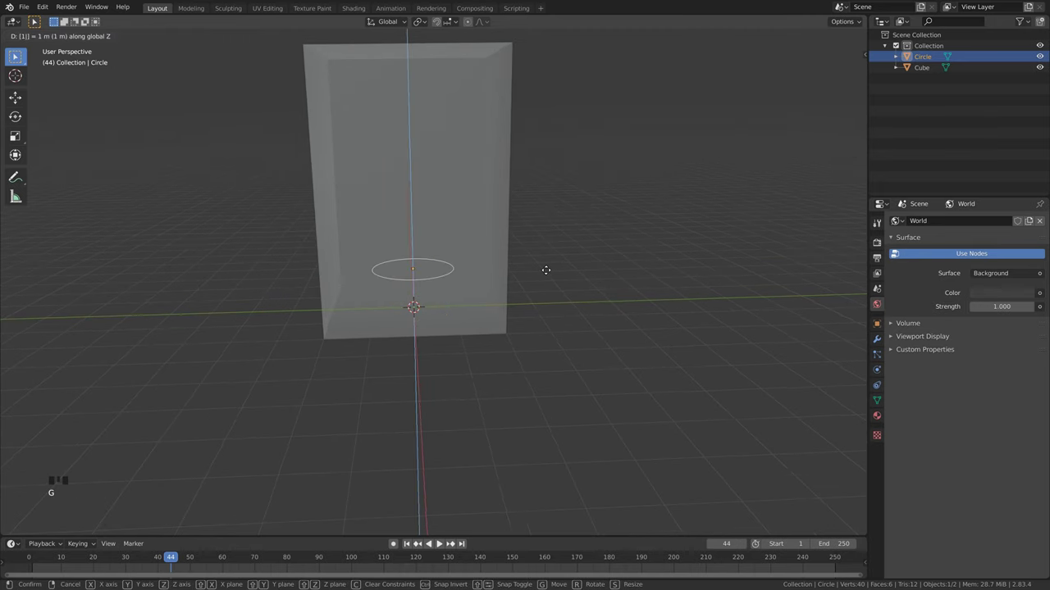
pyautogui.press('Return')
# Step: Fill the circle with a face in Edit Mode and return to Object Mode
pyautogui.press('Tab')
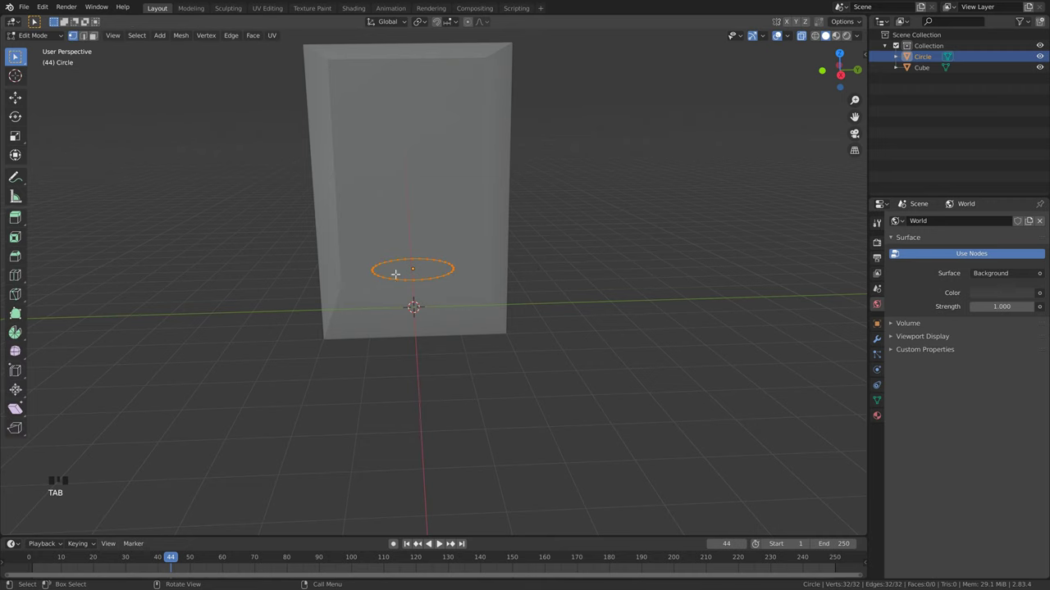
pyautogui.click(44, 35)
pyautogui.click(40, 61)
pyautogui.press('f')
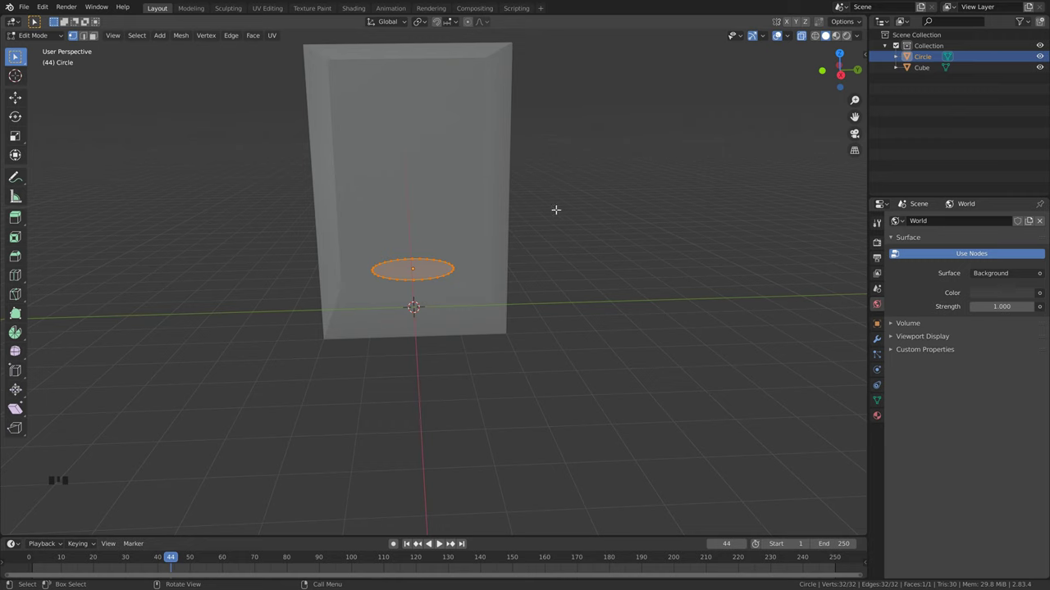
pyautogui.press('Tab')
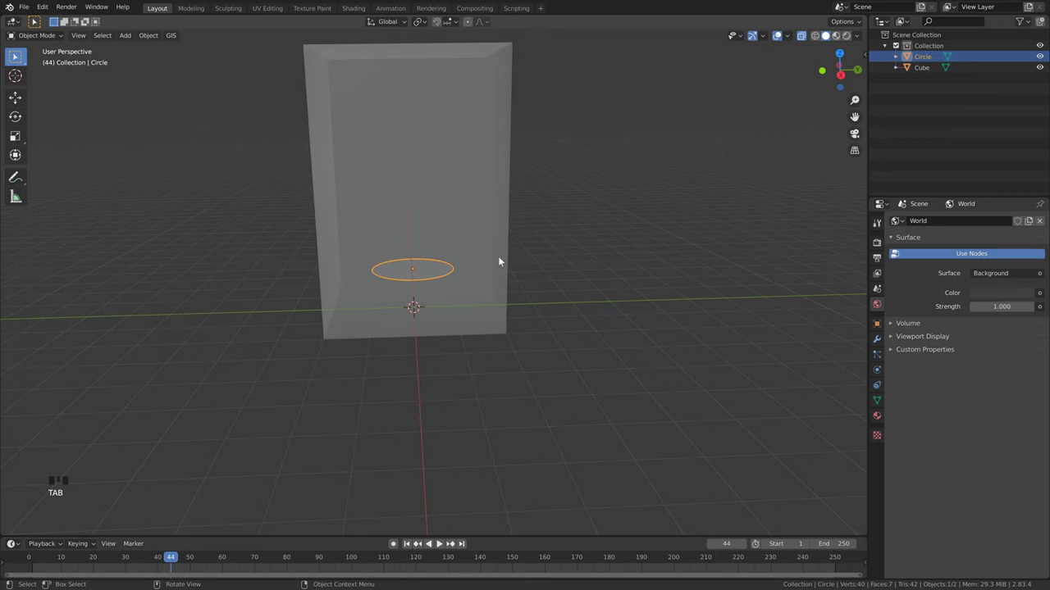
pyautogui.click(39, 36)
pyautogui.click(43, 50)
# Step: Add a second mesh cube at the origin and flatten it to 0.05 along the Z axis
pyautogui.keyDown('shift'); pyautogui.moveTo(532, 261); pyautogui.dragTo(509, 276, button='middle'); pyautogui.keyUp('shift')
pyautogui.hotkey('shift', 'a')
pyautogui.moveTo(510, 271)
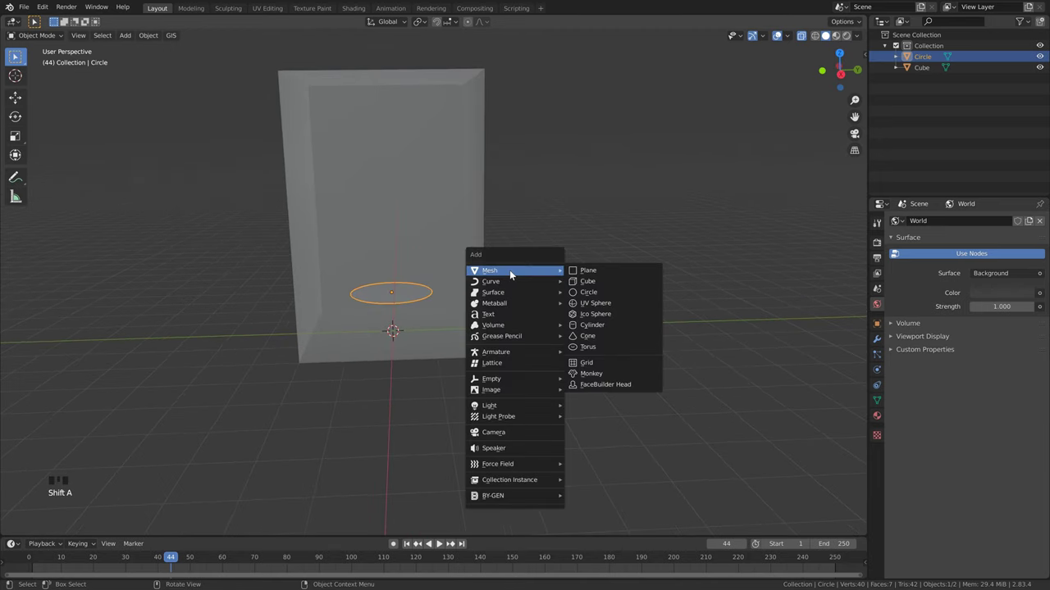
pyautogui.click(589, 281)
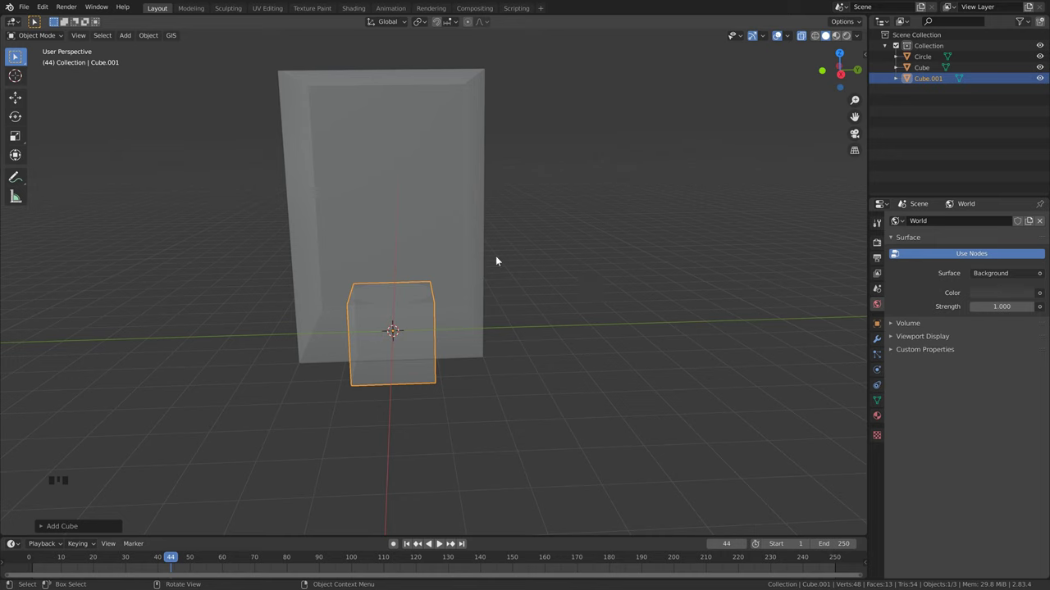
pyautogui.press('s')
pyautogui.press('z')
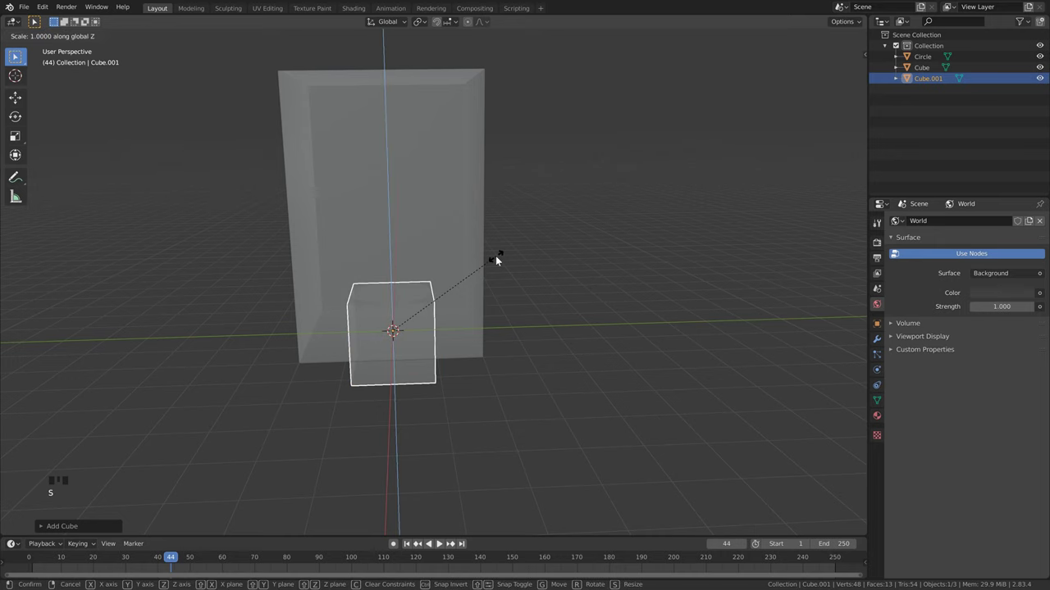
pyautogui.write('.05')
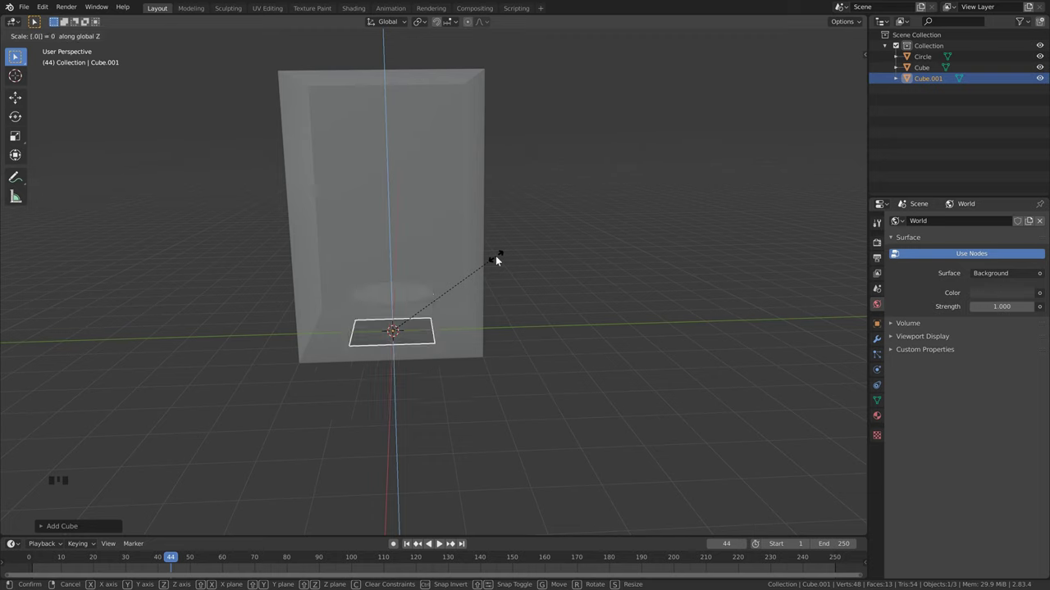
pyautogui.press('Return')
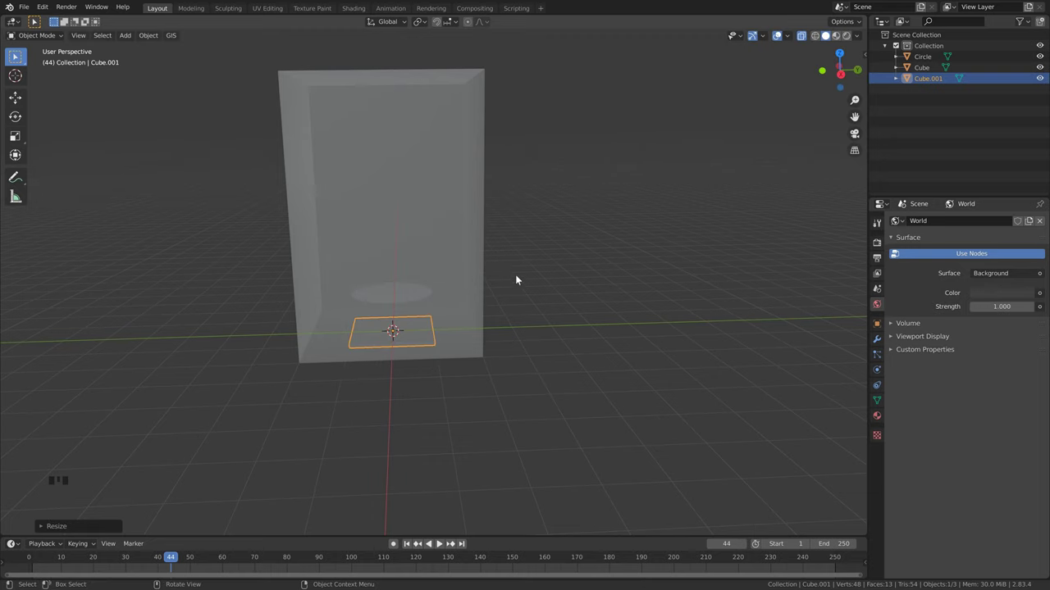
# Step: Widen the flattened cube by a factor of 5 in X and Y only, leaving Z out of the scaling
pyautogui.press('s')
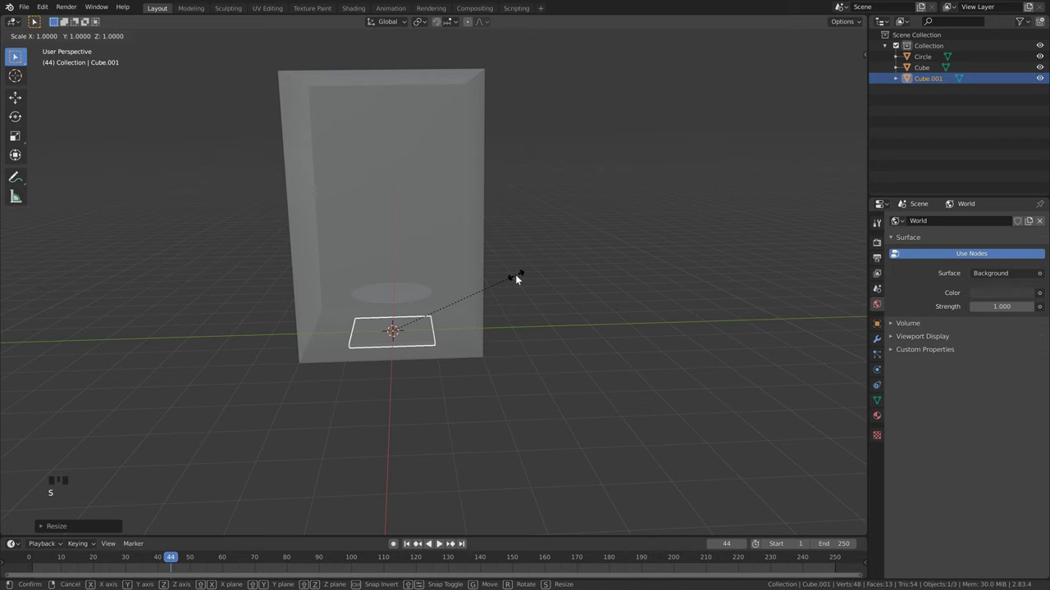
pyautogui.hotkey('shift', 'z')
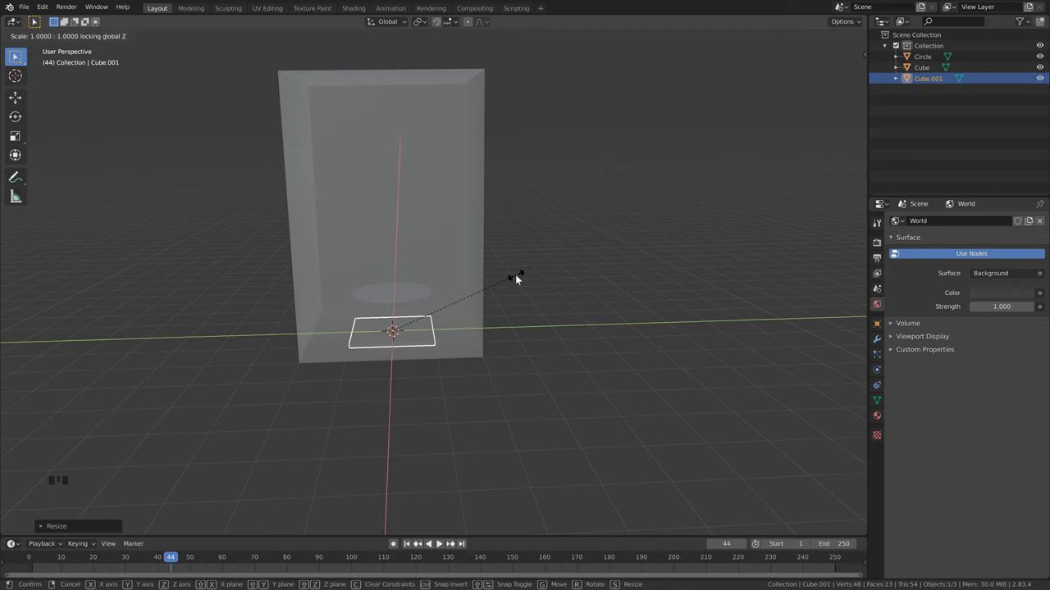
pyautogui.write('5')
pyautogui.press('Return')
pyautogui.moveTo(515, 274); pyautogui.dragTo(536, 214, button='middle')
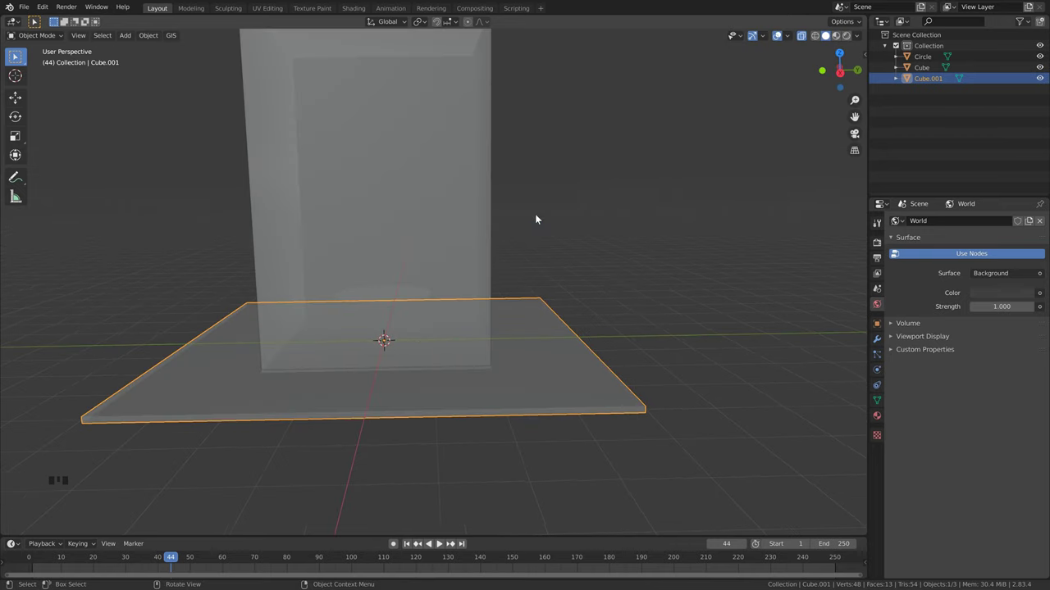
# Step: Hide the tall box and raise the flat slab about 0.84 m along Z, to just below the circle
pyautogui.click(466, 155)
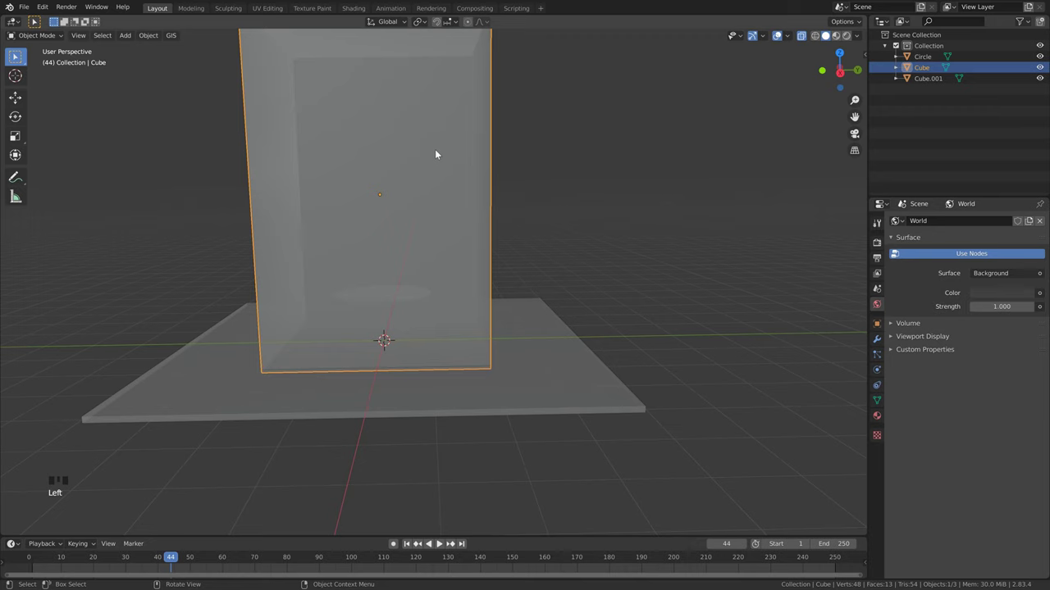
pyautogui.press('h')
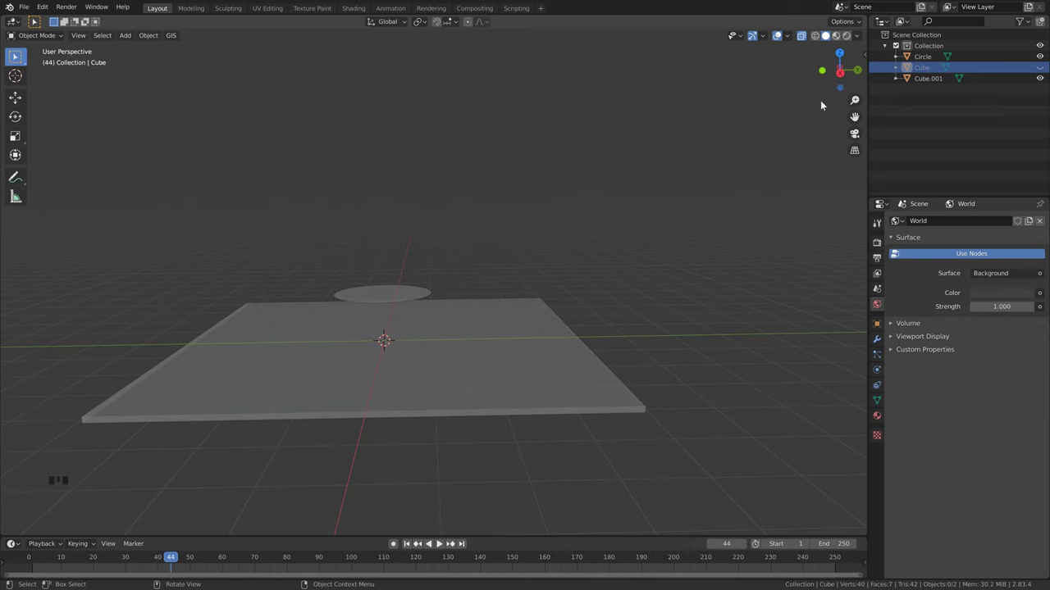
pyautogui.click(504, 312)
pyautogui.click(470, 347)
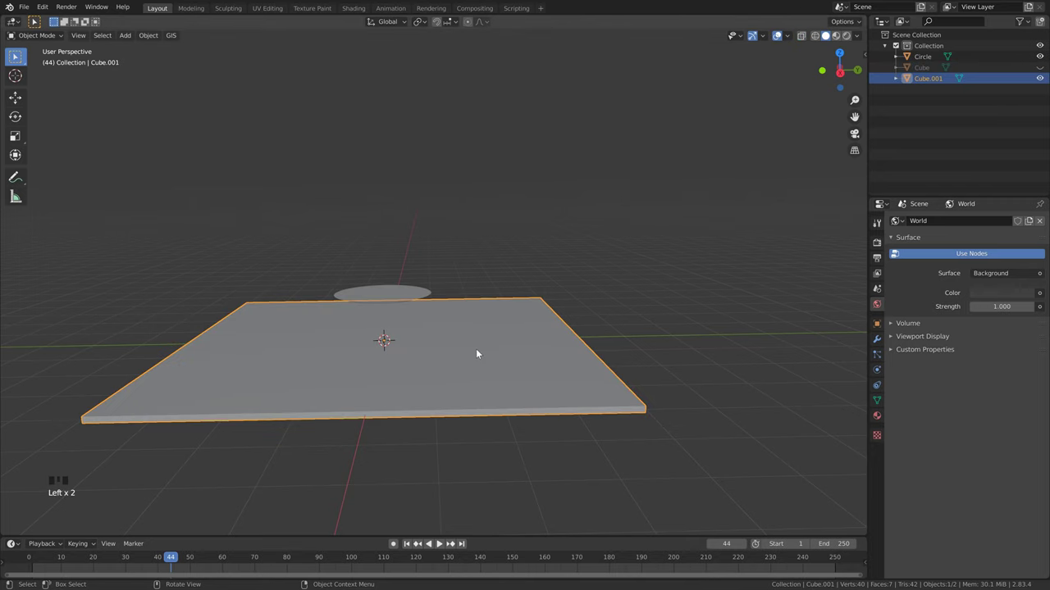
pyautogui.press('g')
pyautogui.press('z')
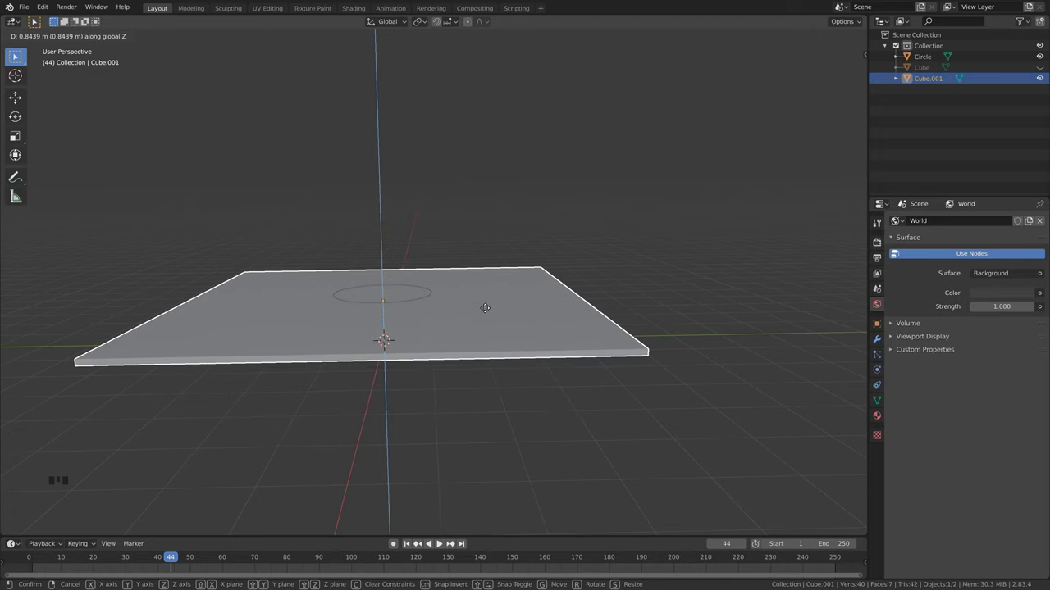
pyautogui.click(484, 308)
# Step: Examine the circle's height relative to the slab in front orthographic view
pyautogui.press('KP_1')
pyautogui.scroll(3, 439, 307)
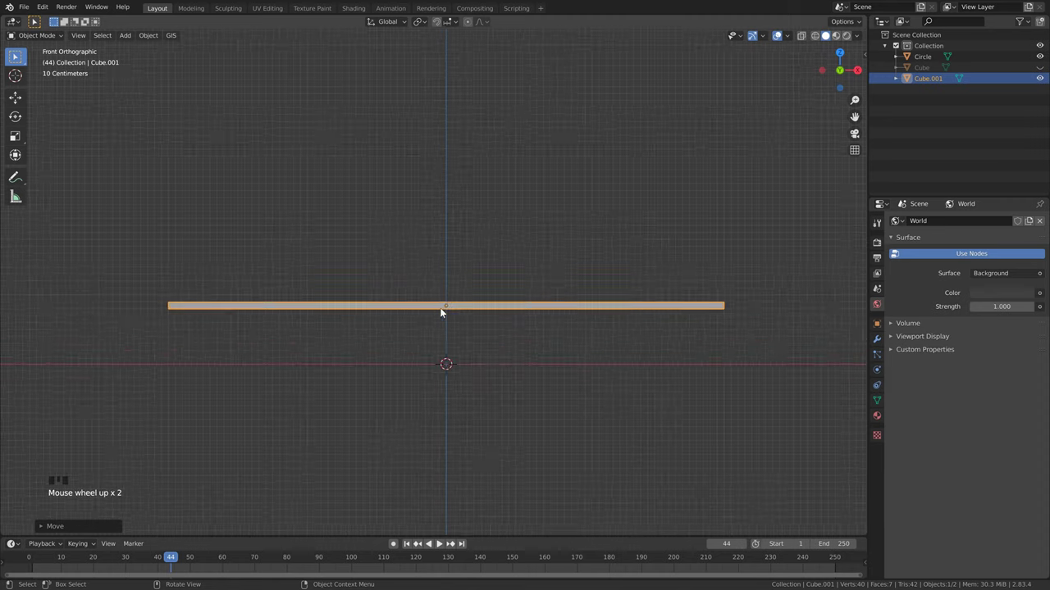
pyautogui.click(930, 58)
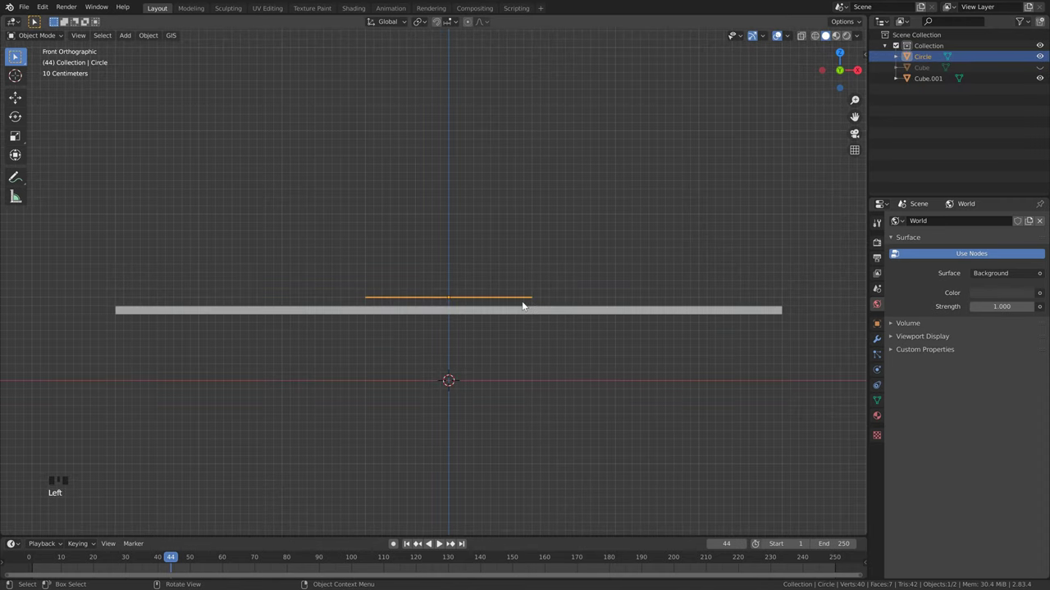
pyautogui.scroll(-1, 581, 266)
pyautogui.moveTo(606, 232); pyautogui.dragTo(451, 205, button='middle')
pyautogui.scroll(-3, 581, 266)
# Step: Deselect the circle, unhide the tall box and make it the selected object
pyautogui.click(452, 205)
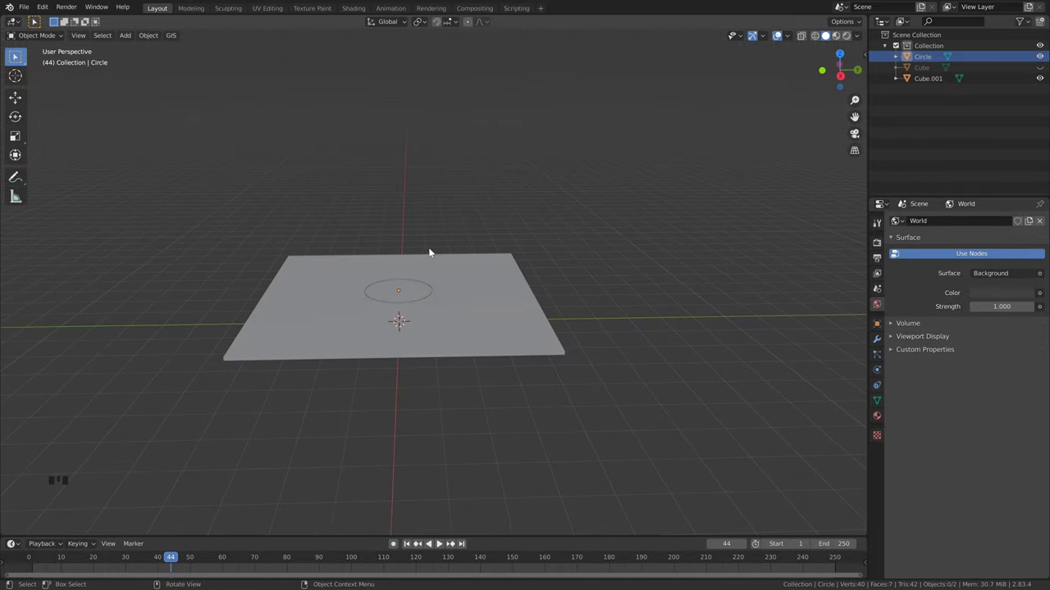
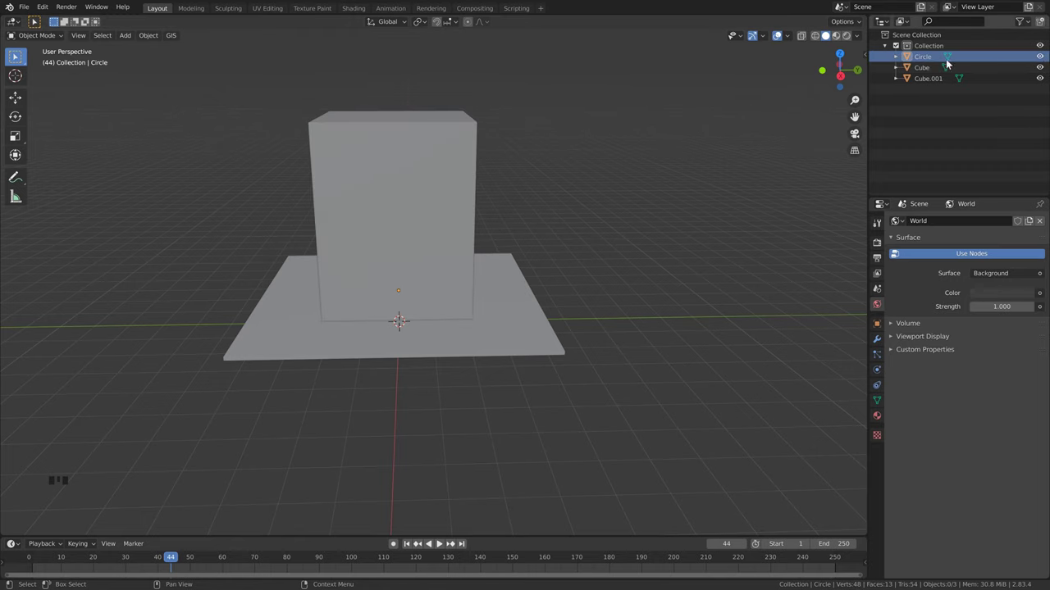
pyautogui.scroll(2, 557, 181)
pyautogui.scroll(-1, 551, 183)
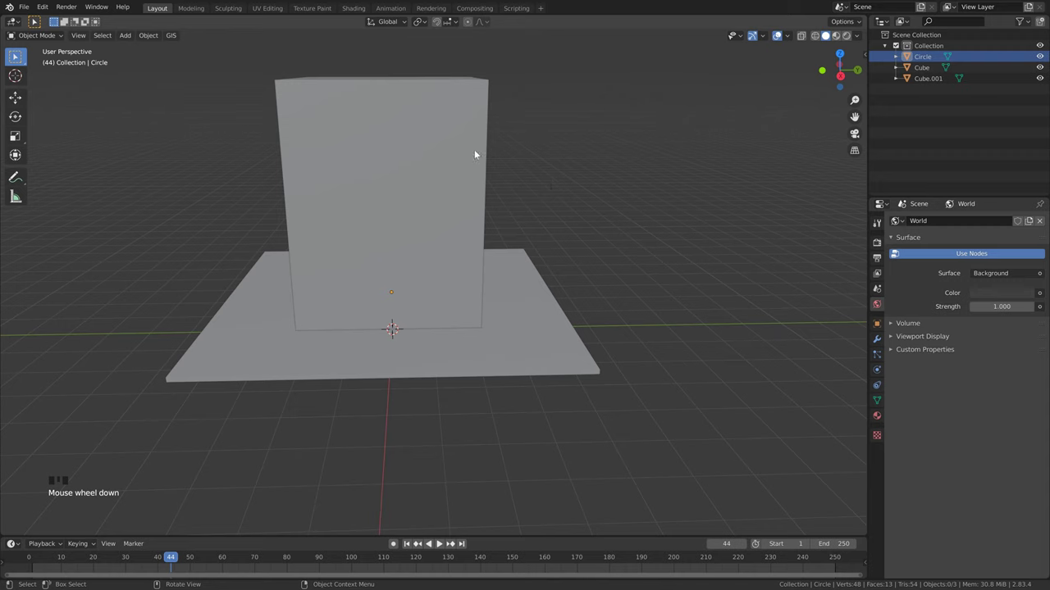
pyautogui.click(425, 83)
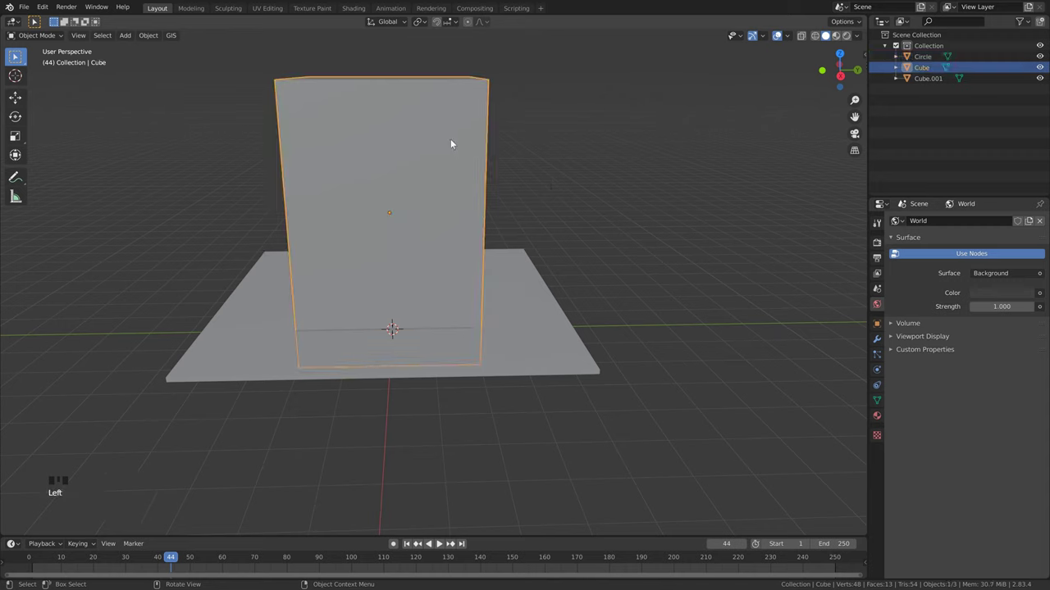
# Step: Rename the tall box as domain
pyautogui.doubleClick(923, 67)
pyautogui.write('domain')
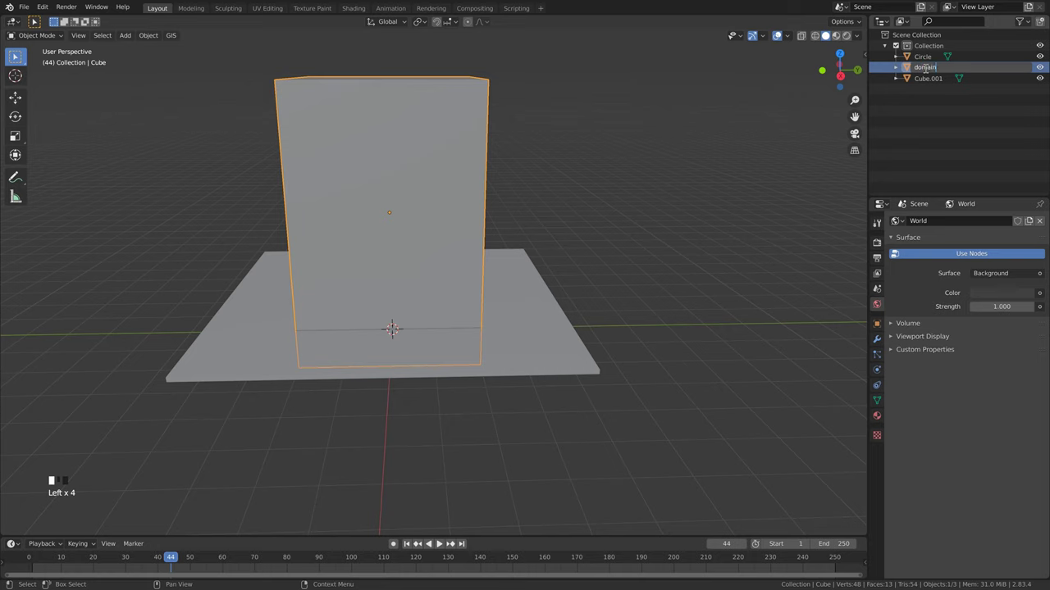
pyautogui.press('Return')
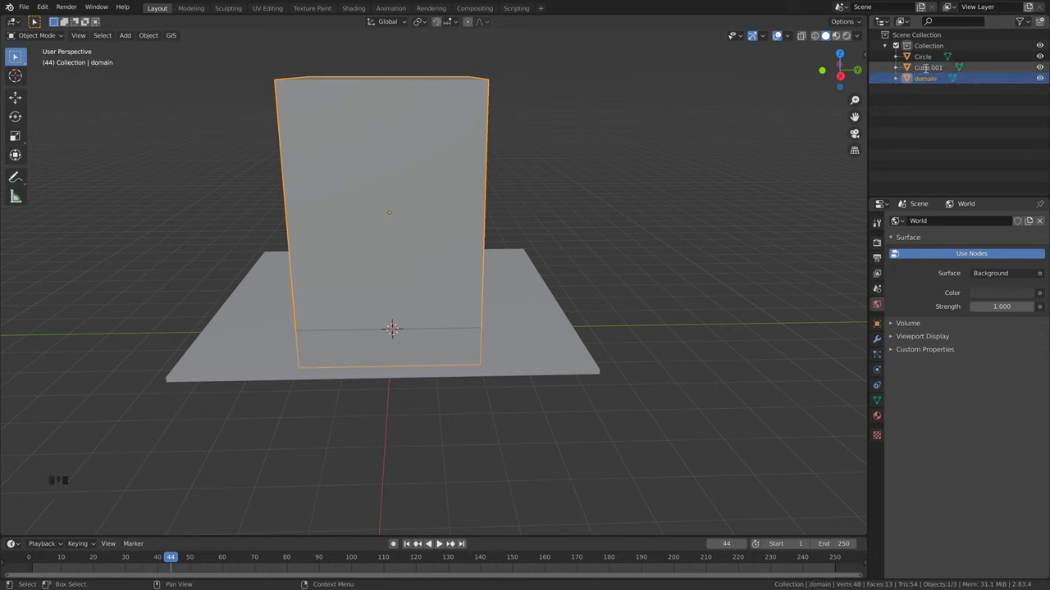
# Step: Enable Fluid physics on the tall box and set its fluid type to Domain
pyautogui.click(877, 372)
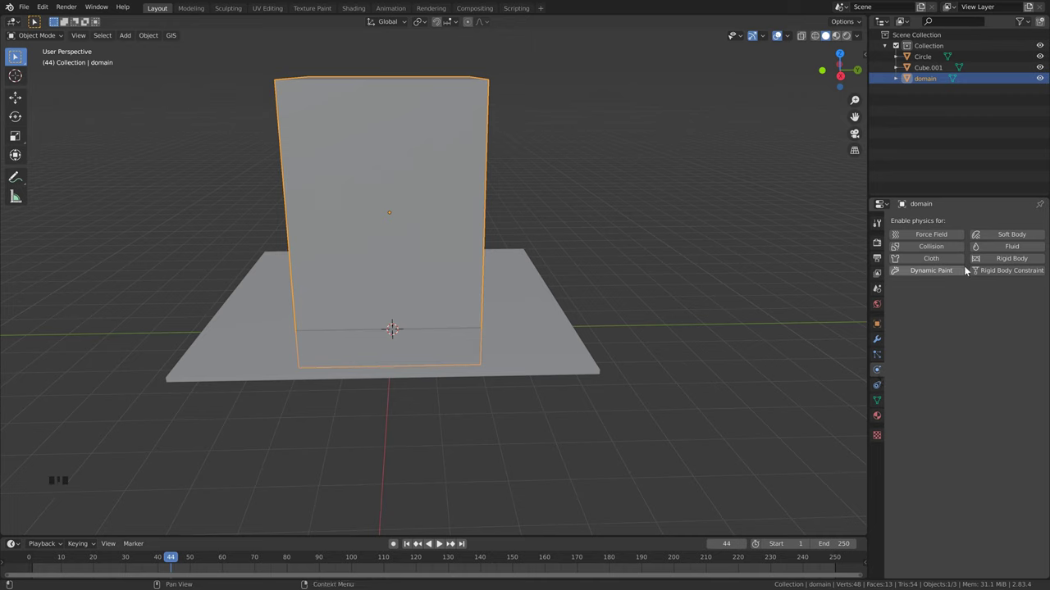
pyautogui.click(1007, 247)
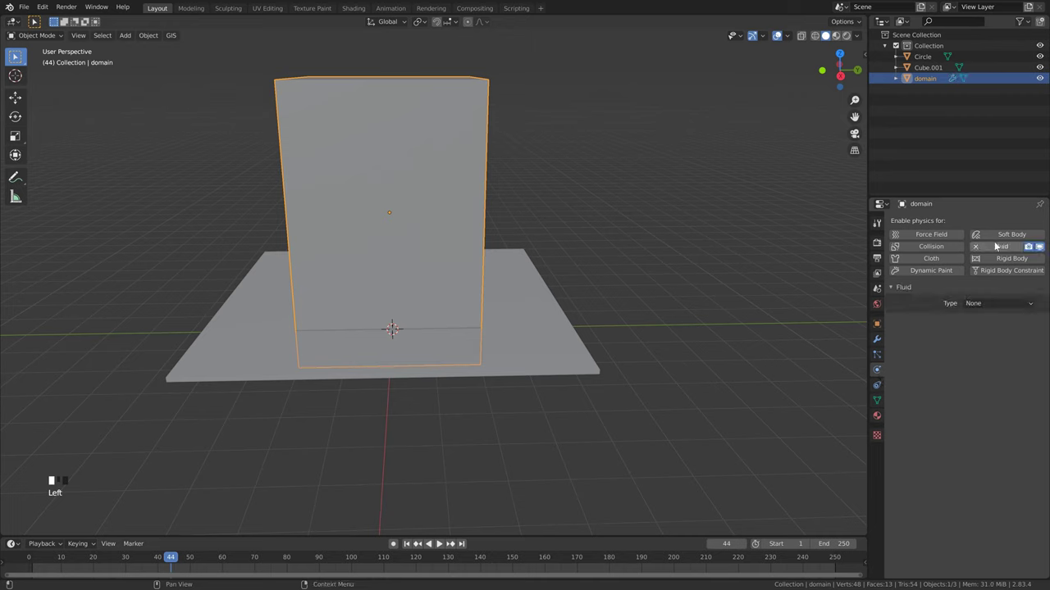
pyautogui.click(988, 303)
pyautogui.click(987, 326)
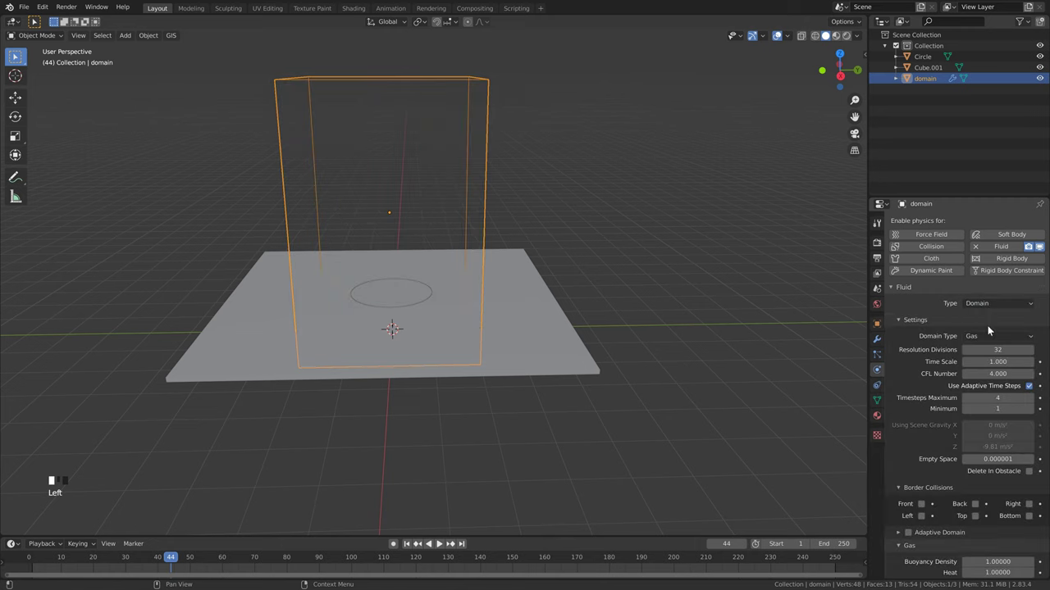
# Step: Set the gas domain's Resolution Divisions to 64 and its Time Scale to 0.75
pyautogui.scroll(-1, 988, 325)
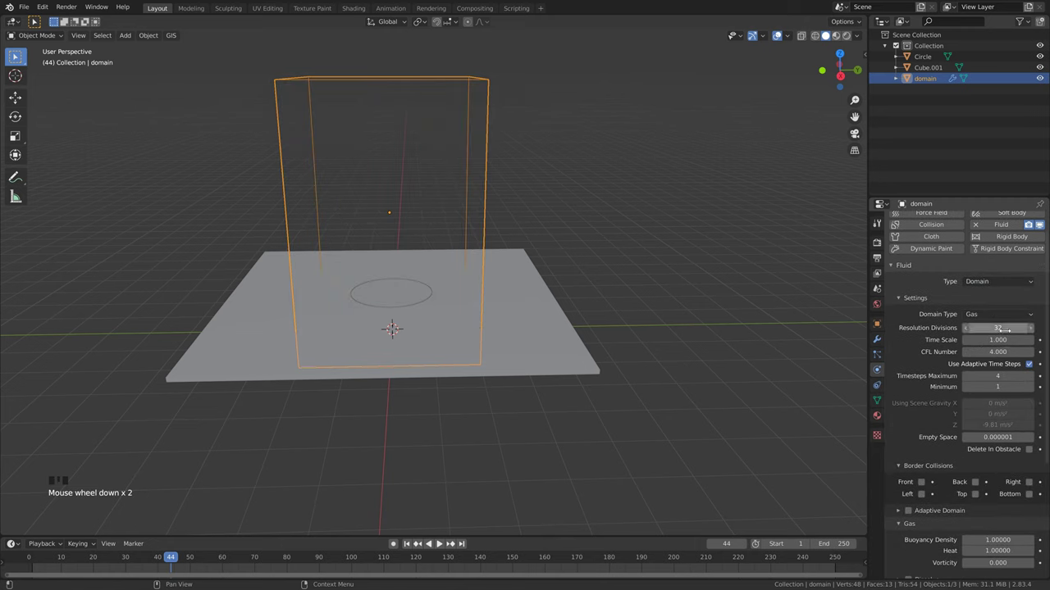
pyautogui.click(1004, 328)
pyautogui.write('64')
pyautogui.press('Return')
pyautogui.scroll(-4, 975, 315)
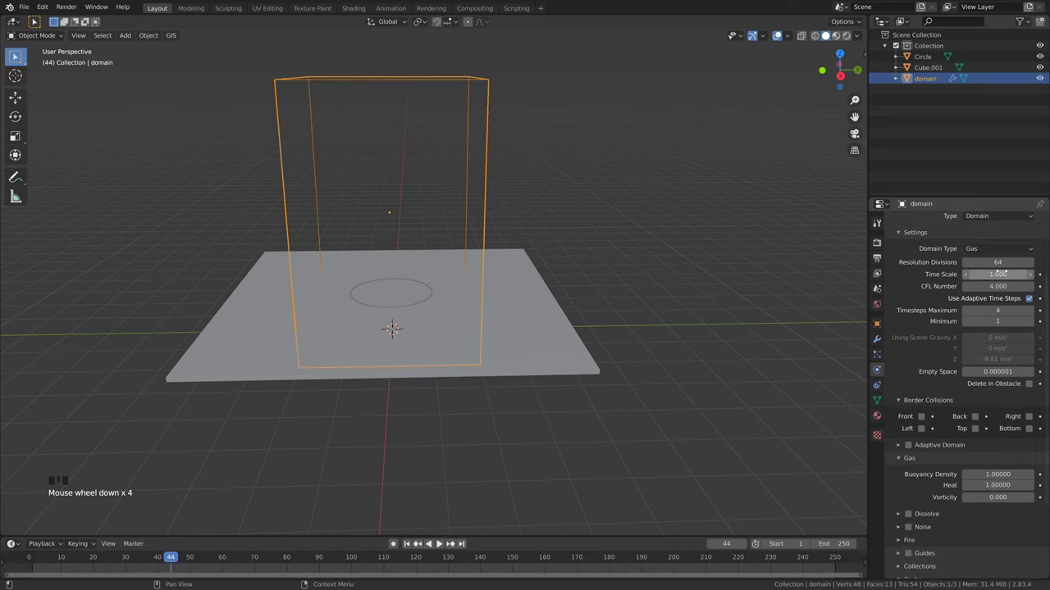
pyautogui.click(1002, 273)
pyautogui.write('0.75')
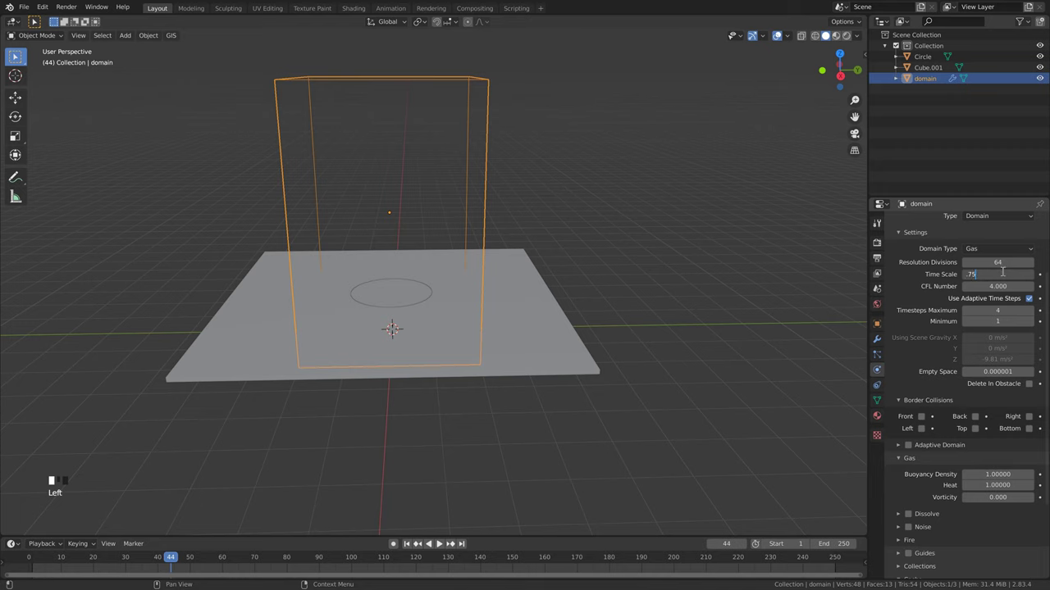
pyautogui.press('Return')
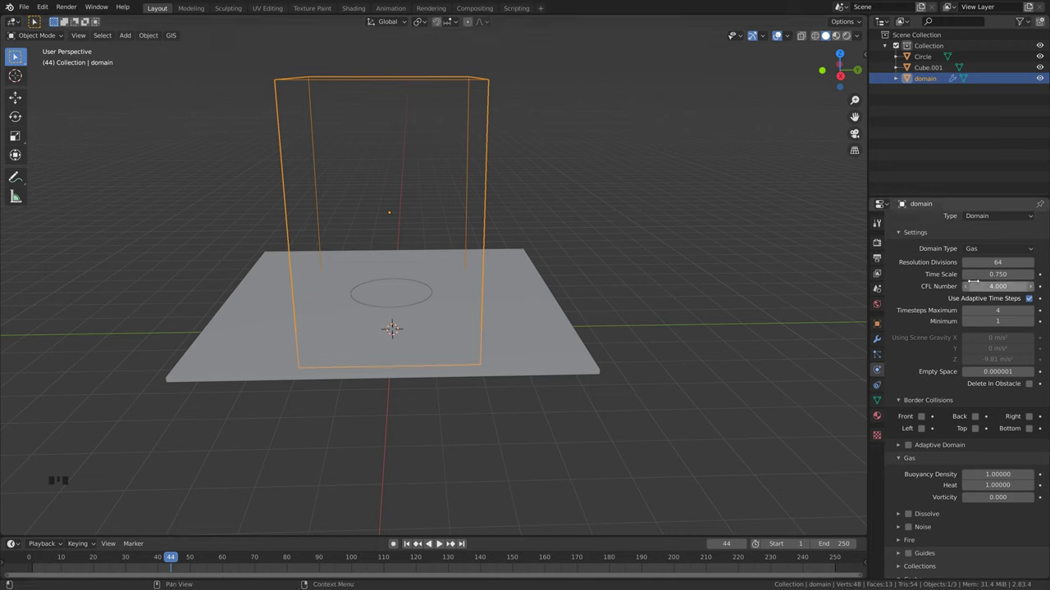
# Step: Set the domain's adaptive timesteps to a maximum of 8 and a minimum of 6
pyautogui.scroll(-2, 943, 302)
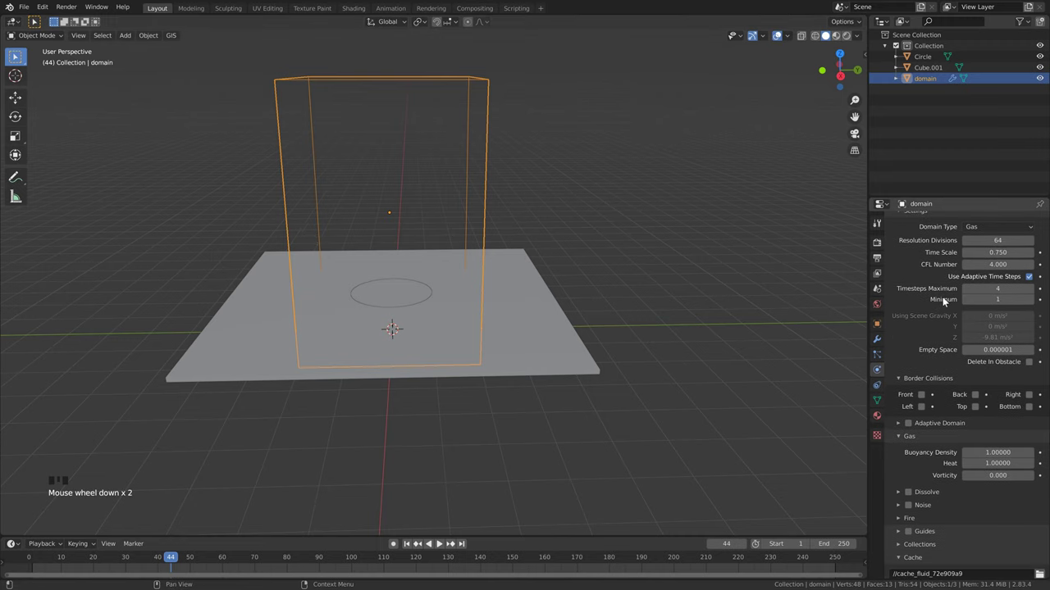
pyautogui.scroll(-1, 948, 298)
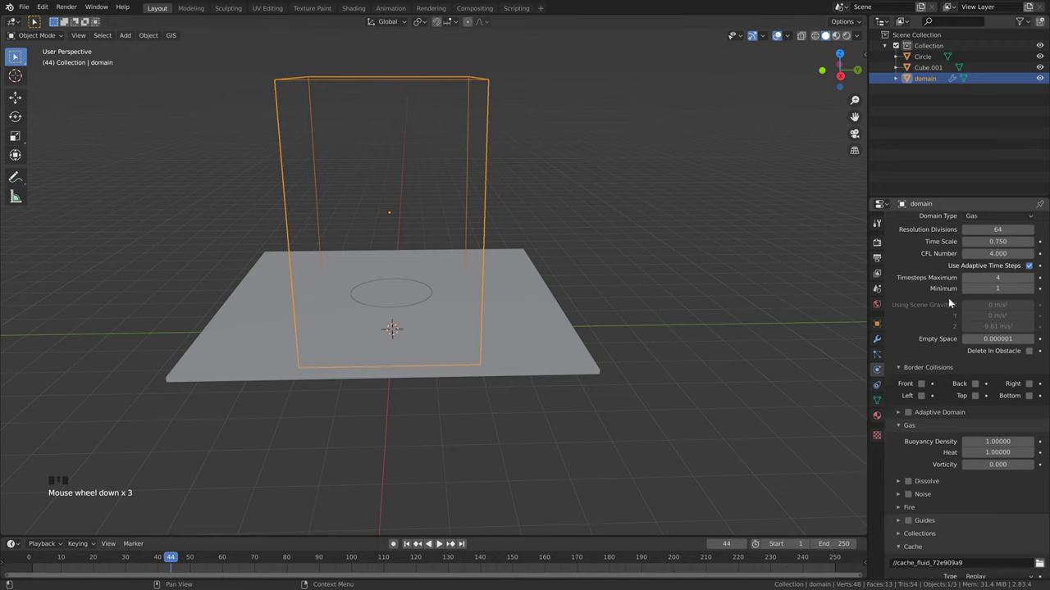
pyautogui.click(999, 278)
pyautogui.write('8')
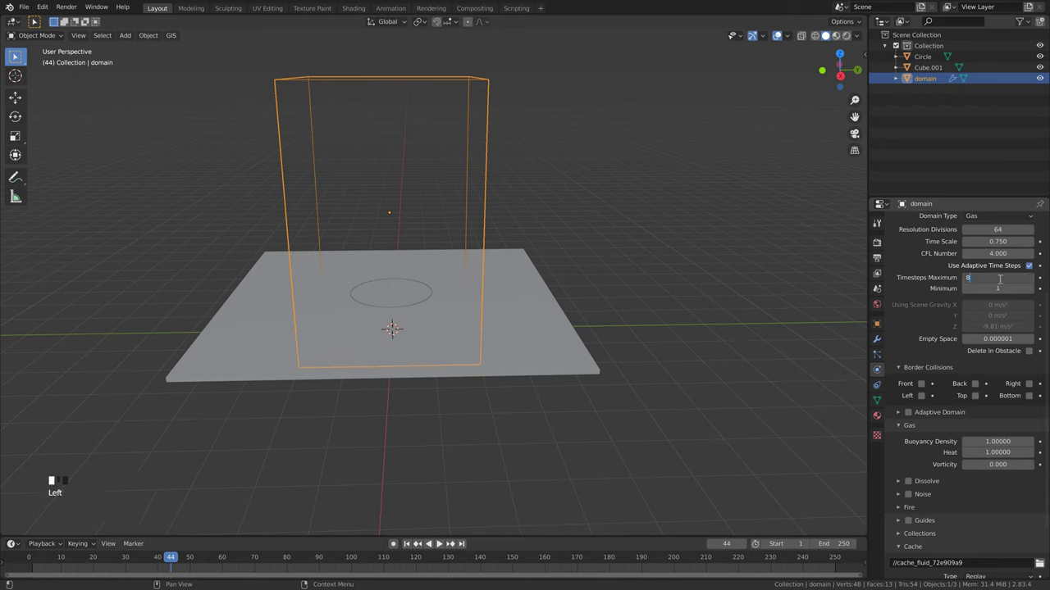
pyautogui.press('Return')
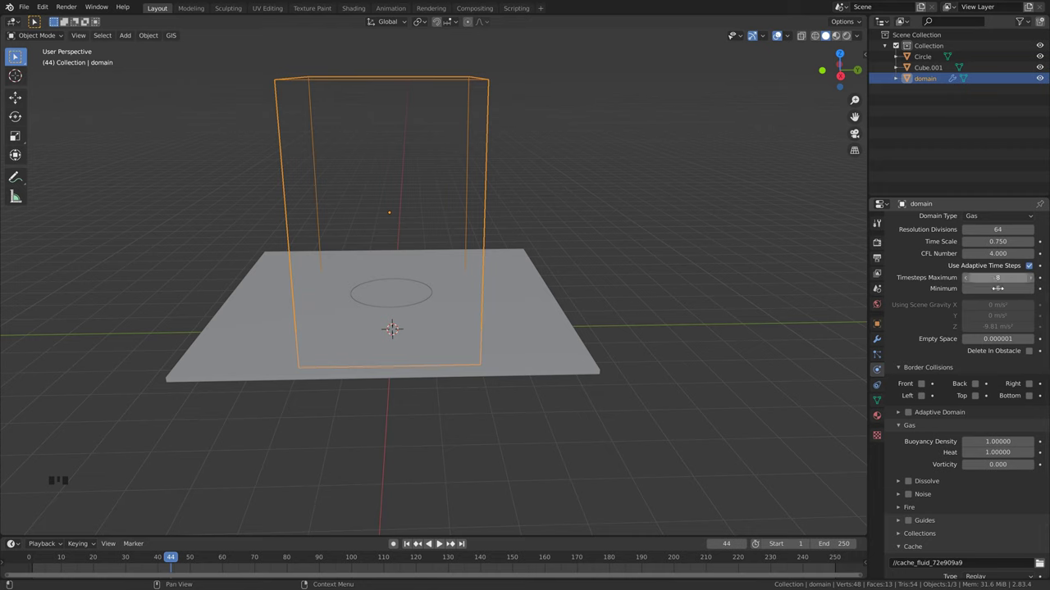
# Step: Enable Dissolve for the domain's gas and set the dissolve time to 10
pyautogui.scroll(-10, 944, 287)
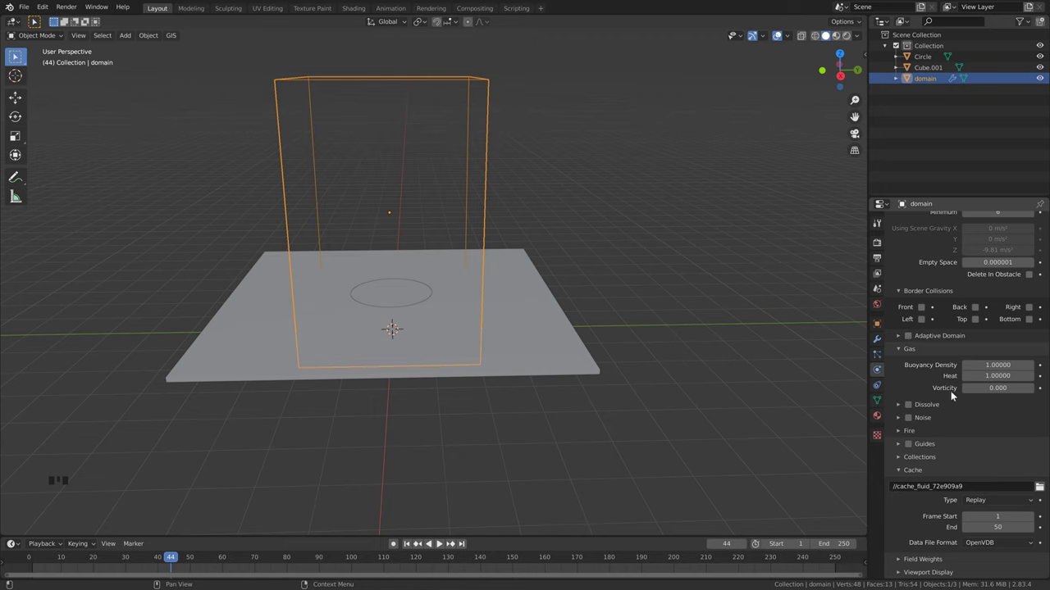
pyautogui.click(907, 404)
pyautogui.click(897, 403)
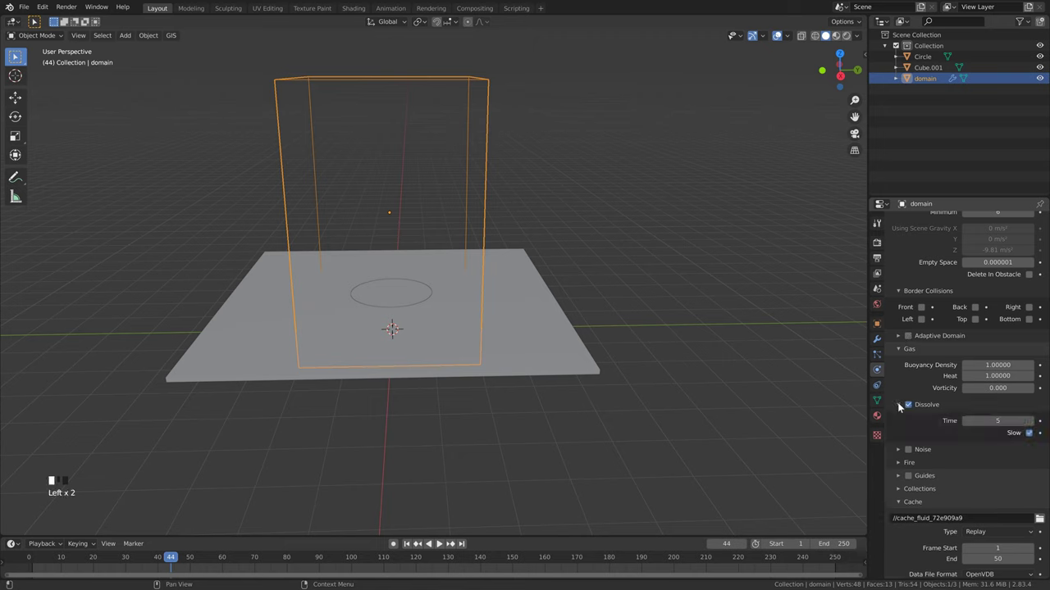
pyautogui.click(989, 419)
pyautogui.write('10')
pyautogui.press('Return')
# Step: Enable Noise for the domain's gas and raise the Upres Factor to 4
pyautogui.scroll(-8, 947, 416)
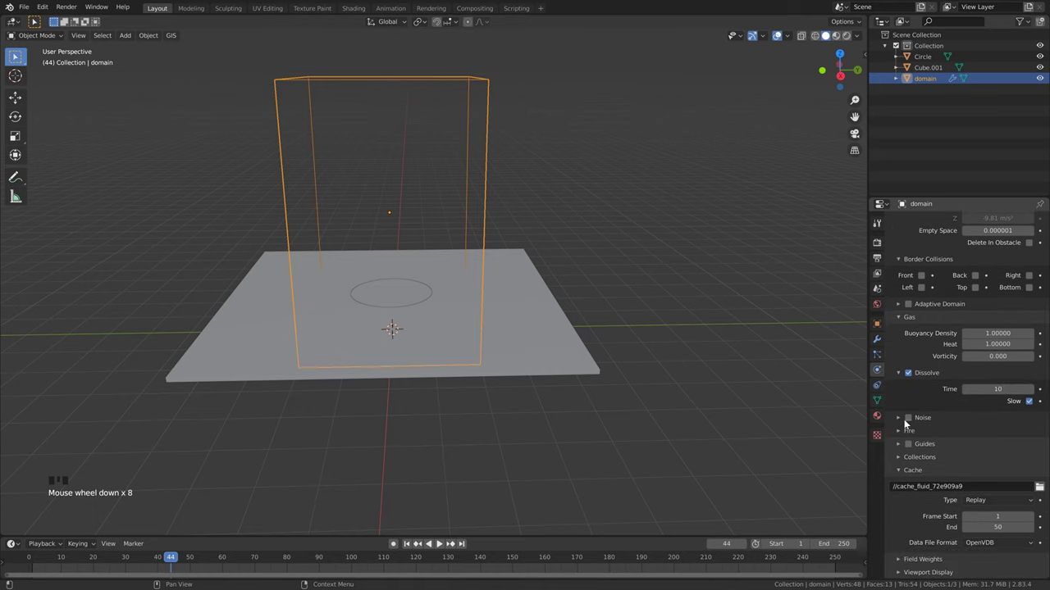
pyautogui.click(908, 418)
pyautogui.click(933, 417)
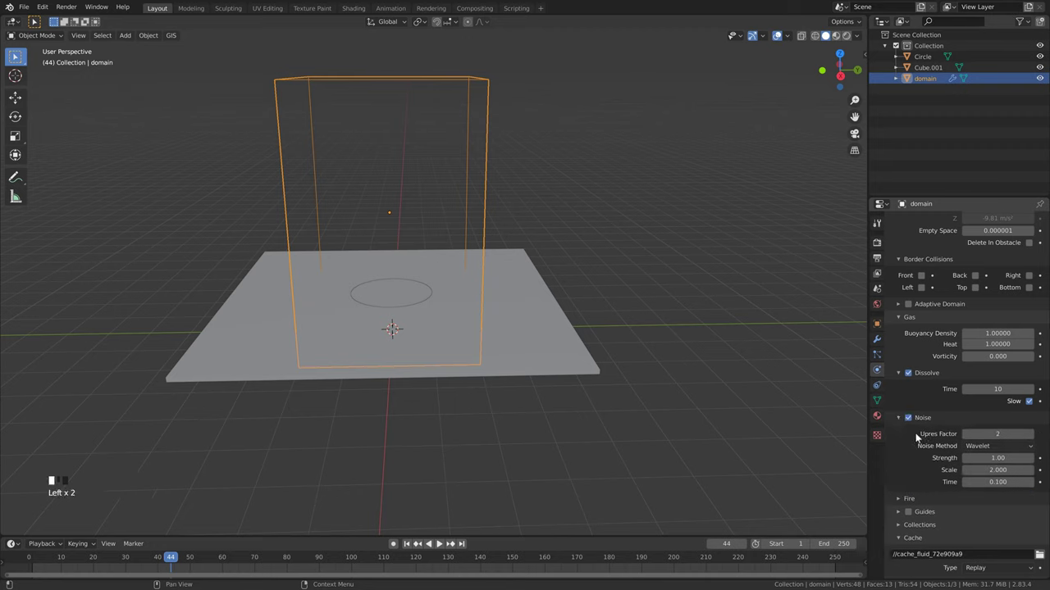
pyautogui.scroll(-5, 909, 433)
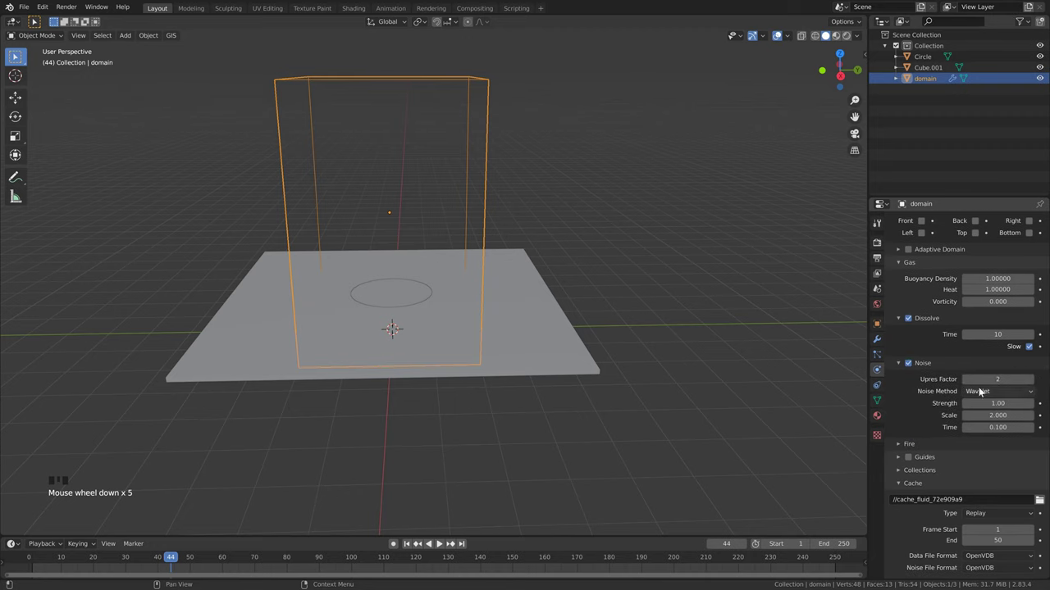
pyautogui.click(1029, 382)
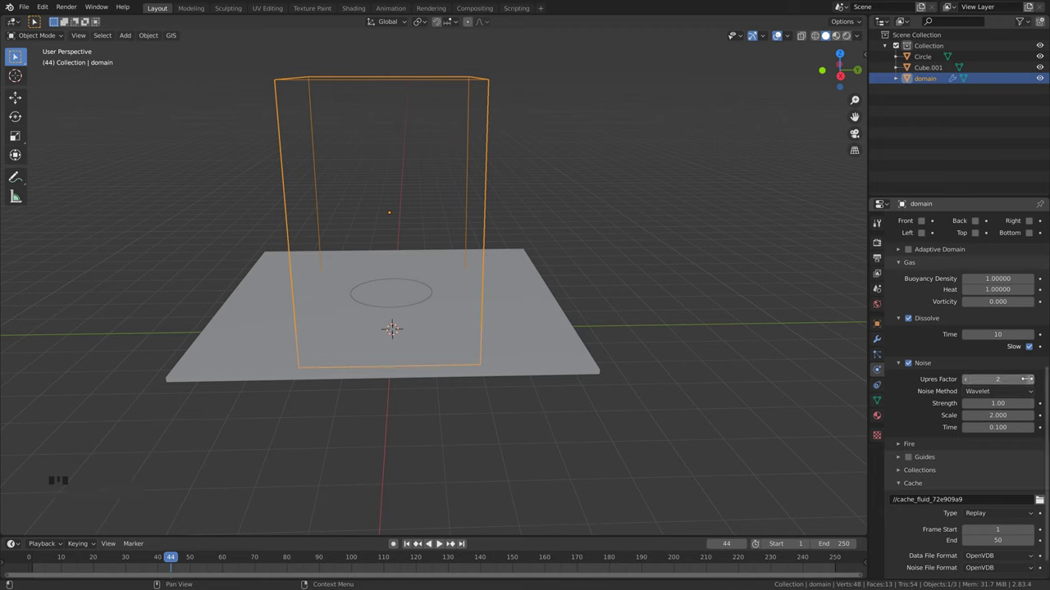
pyautogui.click(1030, 383)
pyautogui.click(1031, 382)
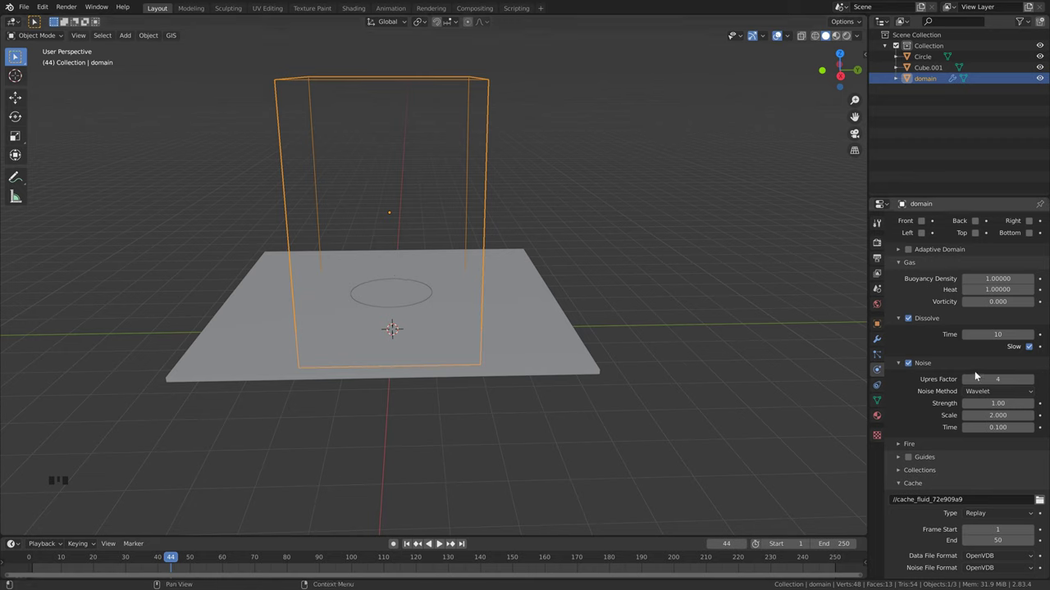
# Step: Set the domain's fire Reaction Speed to 0.6
pyautogui.scroll(-3, 926, 390)
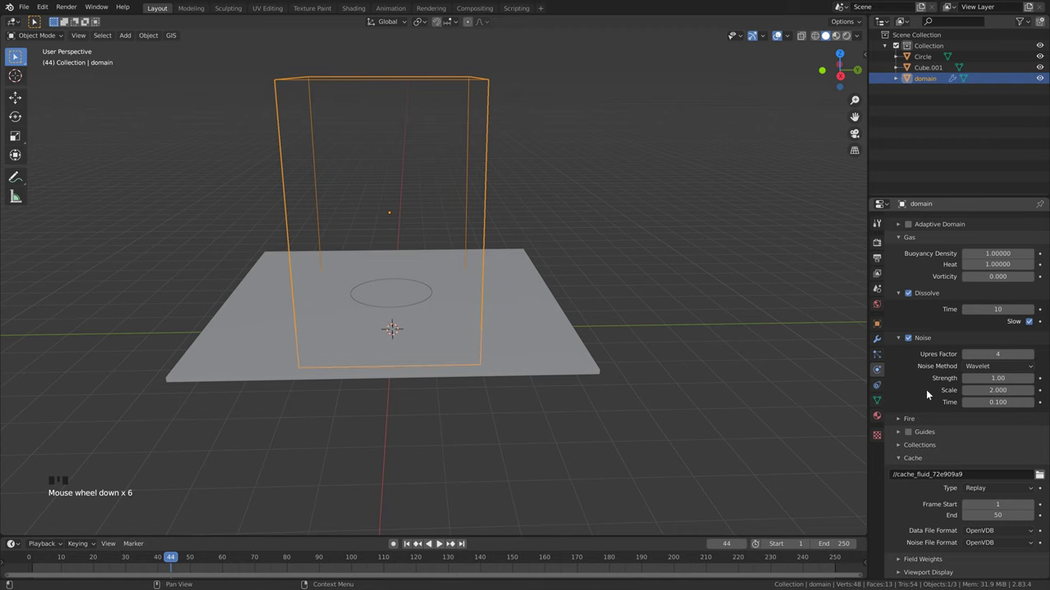
pyautogui.click(896, 420)
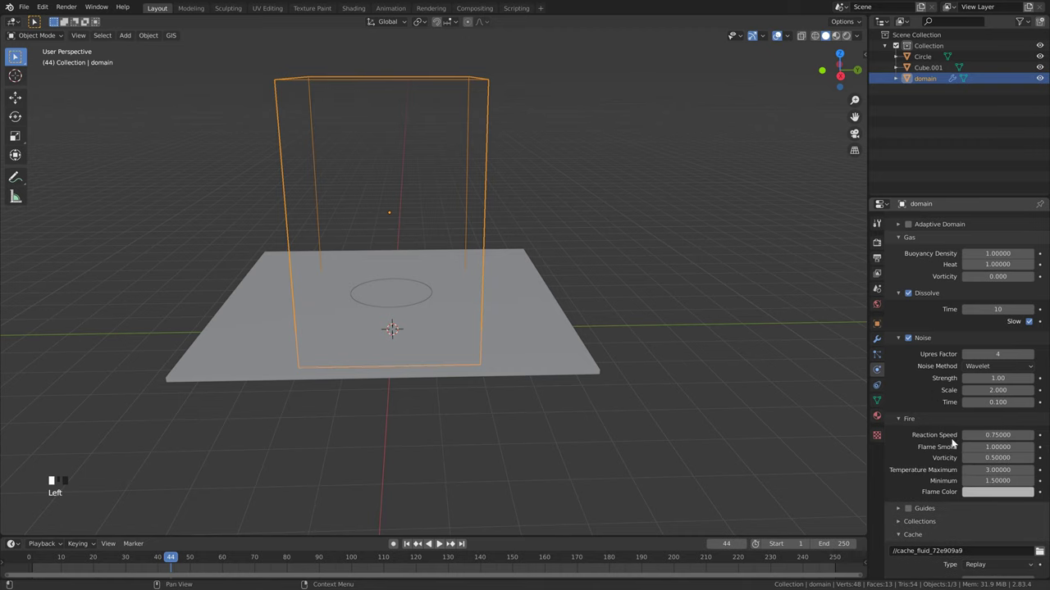
pyautogui.scroll(-3, 997, 436)
pyautogui.click(997, 403)
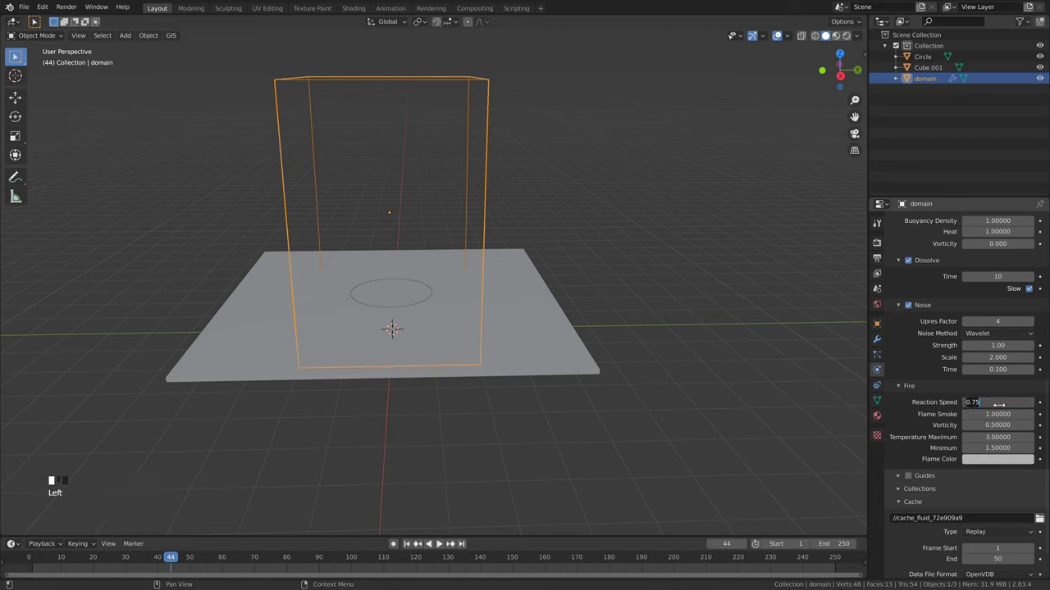
pyautogui.write('0.66')
pyautogui.press('Return')
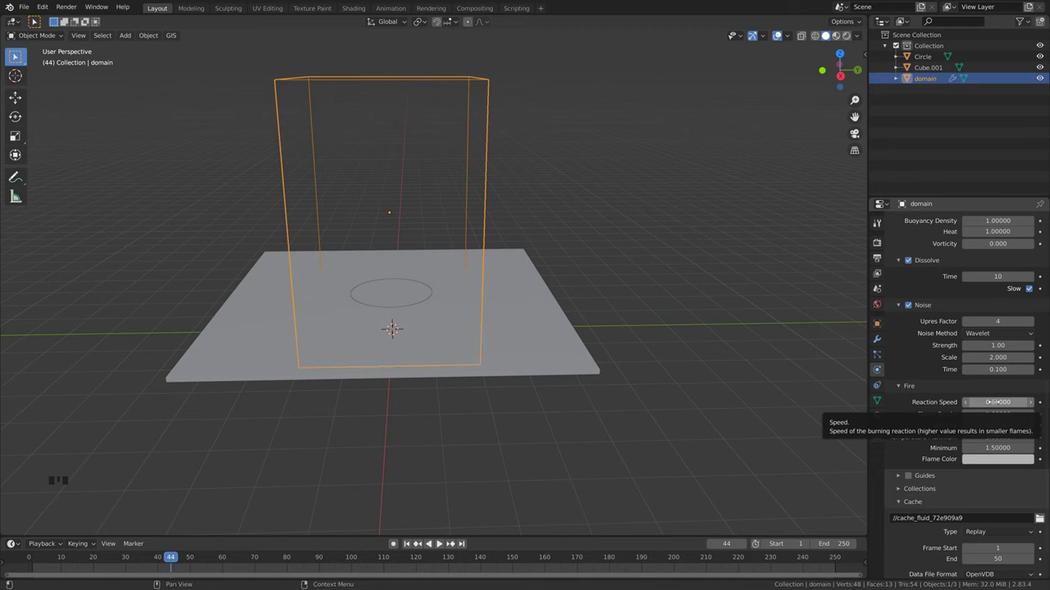
# Step: Set both the fluid cache end frame and the scene end frame to 120, and fit the timeline to the range
pyautogui.scroll(-2, 944, 436)
pyautogui.click(992, 515)
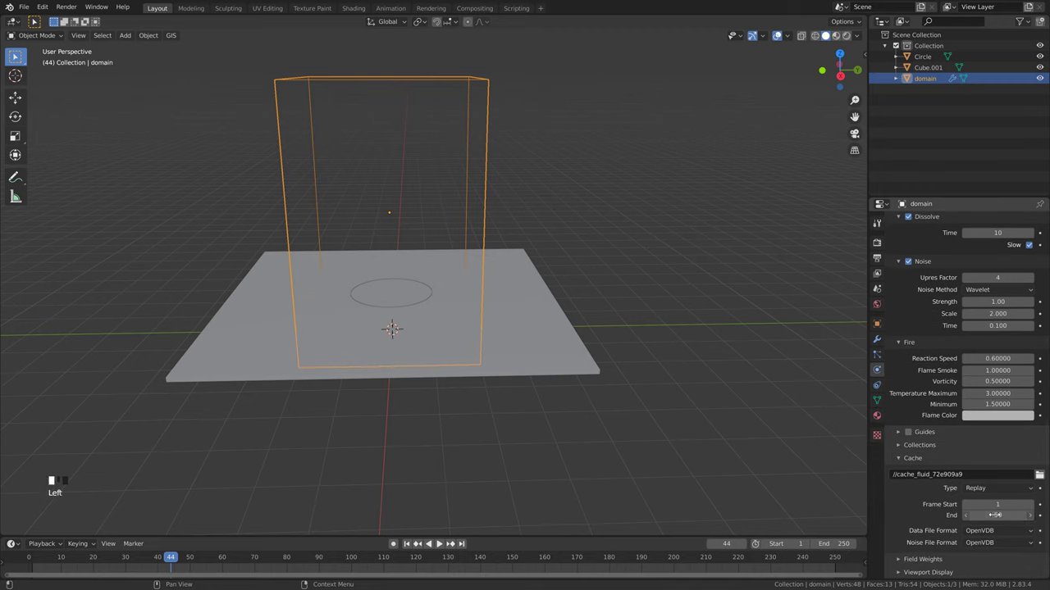
pyautogui.write('120')
pyautogui.press('Return')
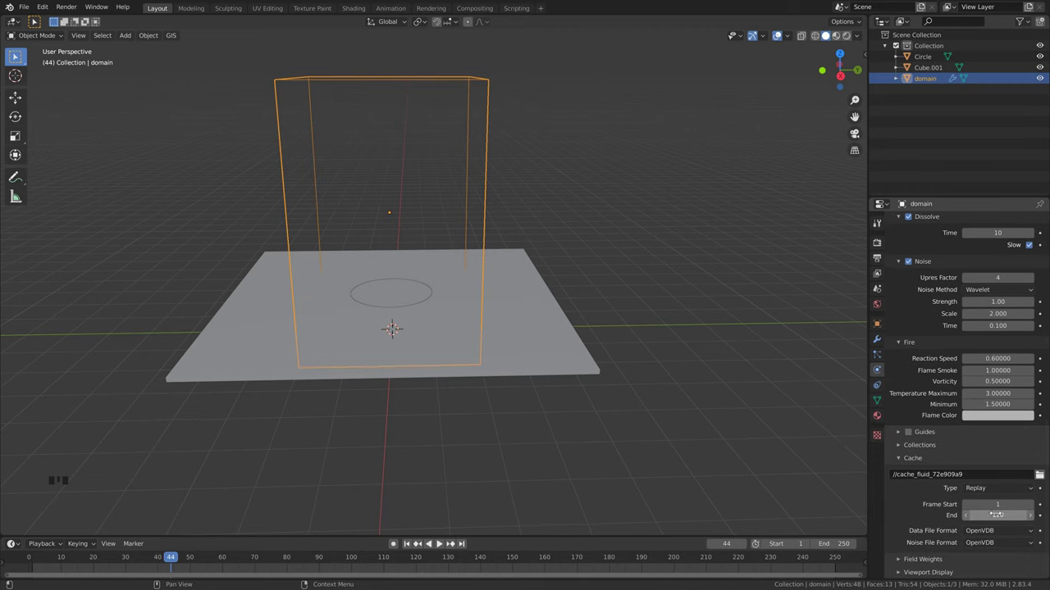
pyautogui.click(840, 543)
pyautogui.write('120')
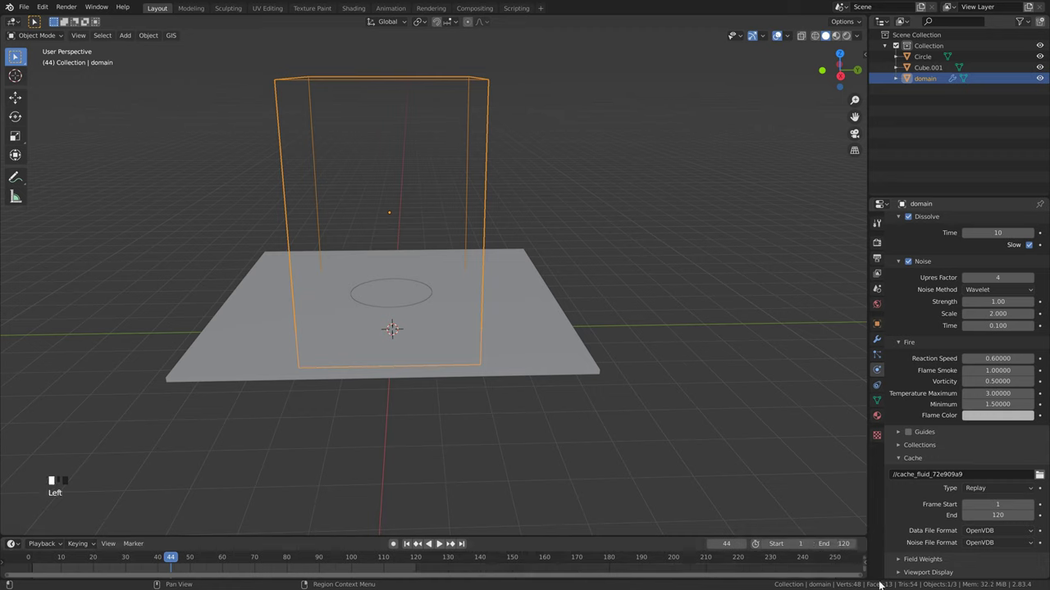
pyautogui.press('Home')
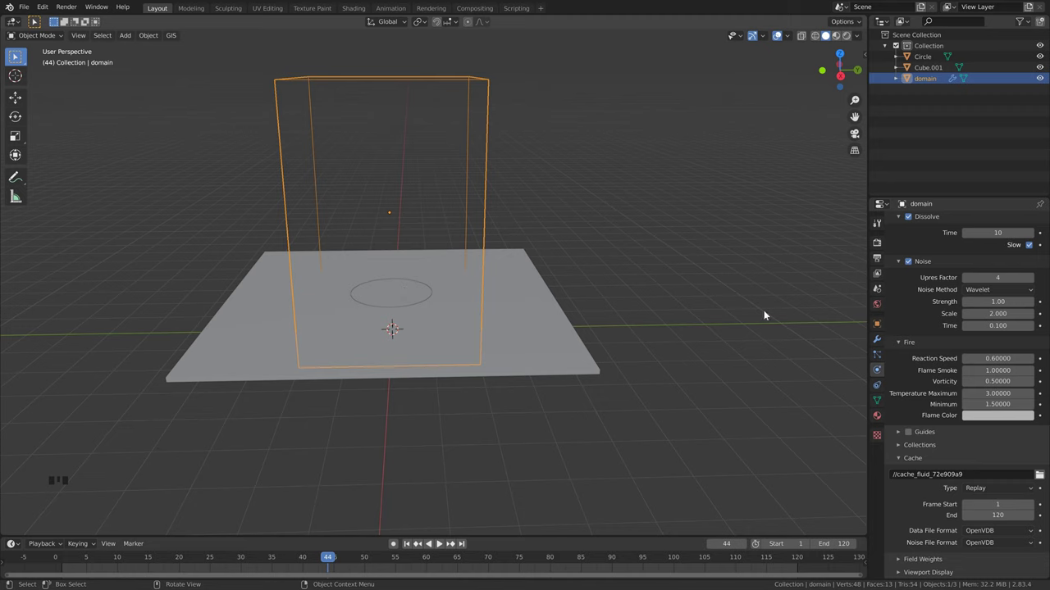
# Step: Enable Fluid physics on the circle above the slab and set its fluid type to Flow
pyautogui.click(423, 300)
pyautogui.click(1000, 246)
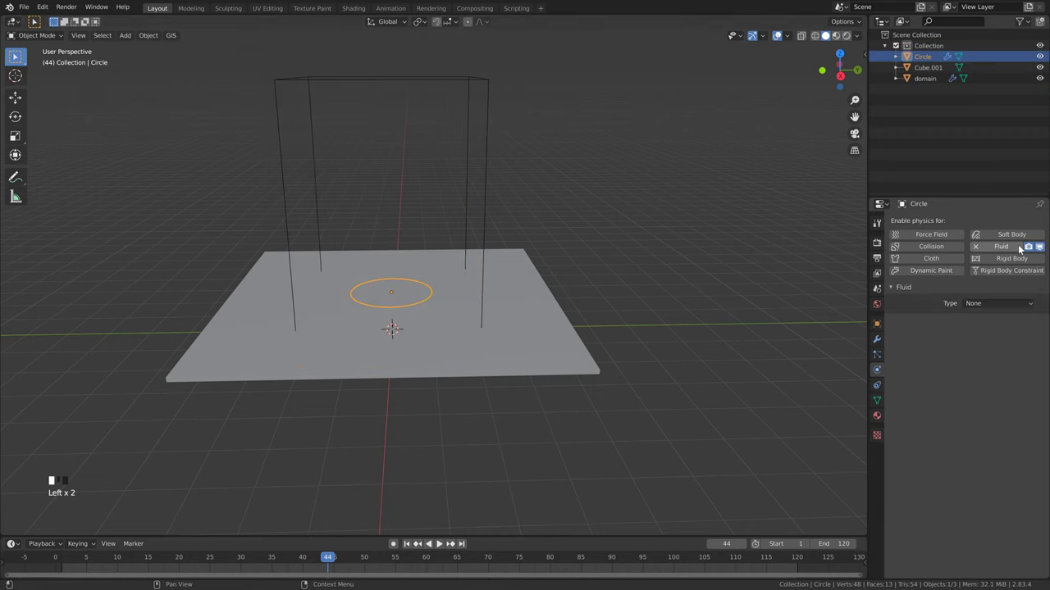
pyautogui.click(991, 303)
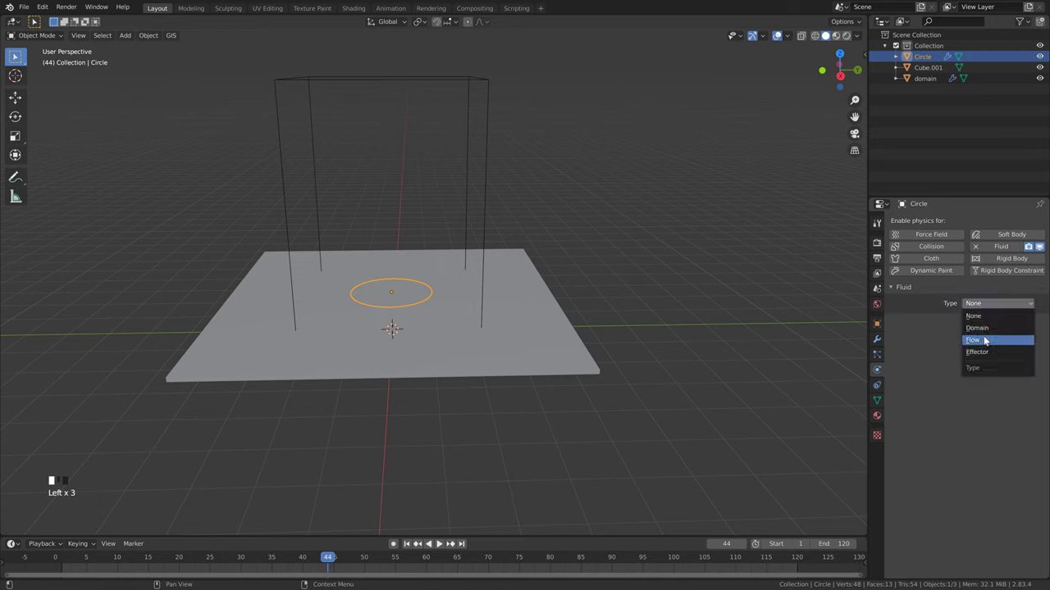
pyautogui.click(984, 339)
# Step: Set the circle's Flow Type to Fire and its Flow Behavior to Inflow
pyautogui.click(1000, 331)
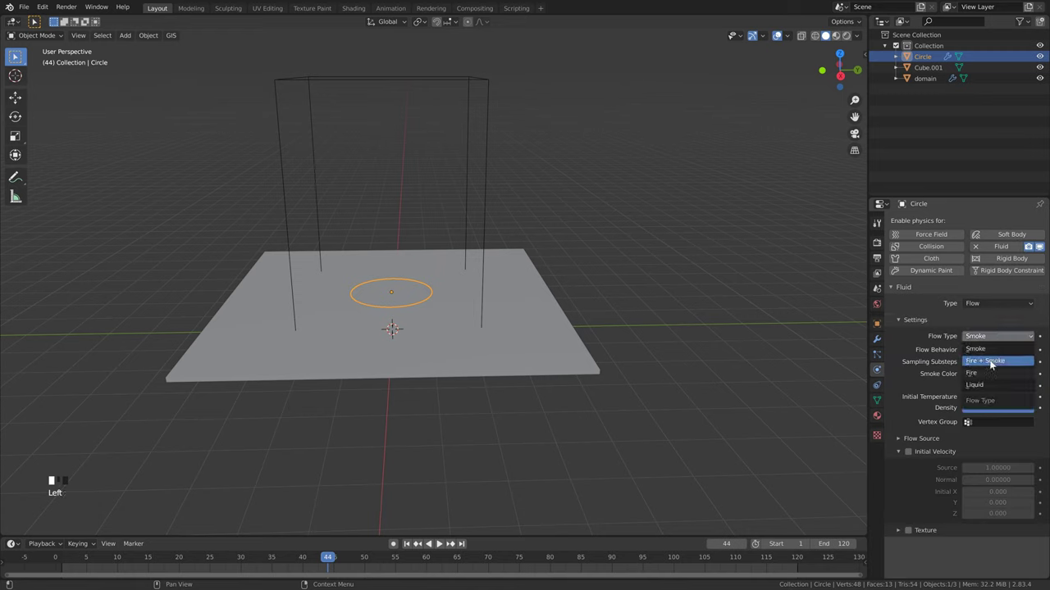
pyautogui.click(986, 369)
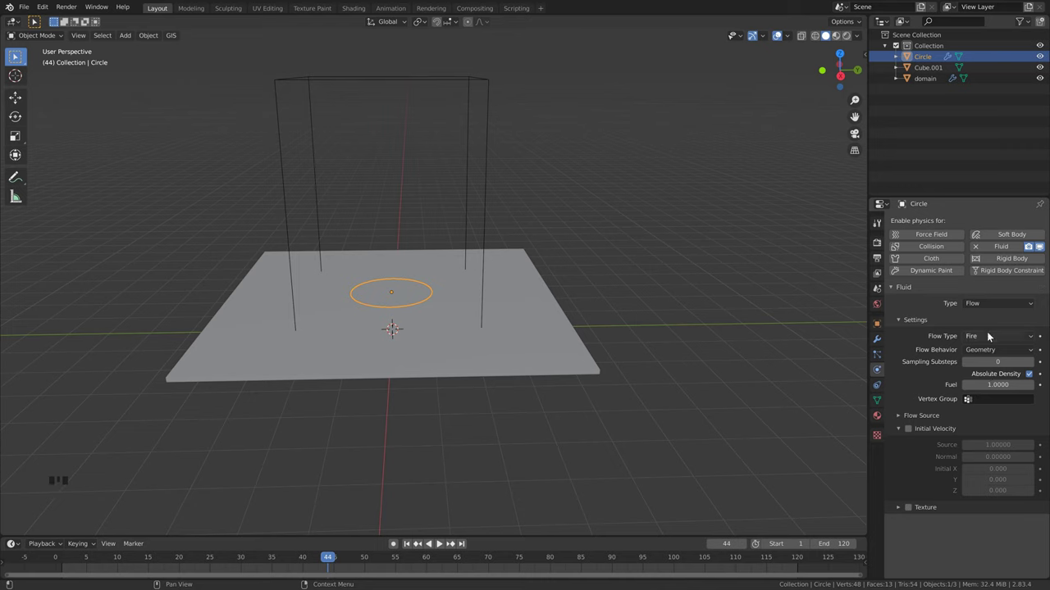
pyautogui.click(986, 331)
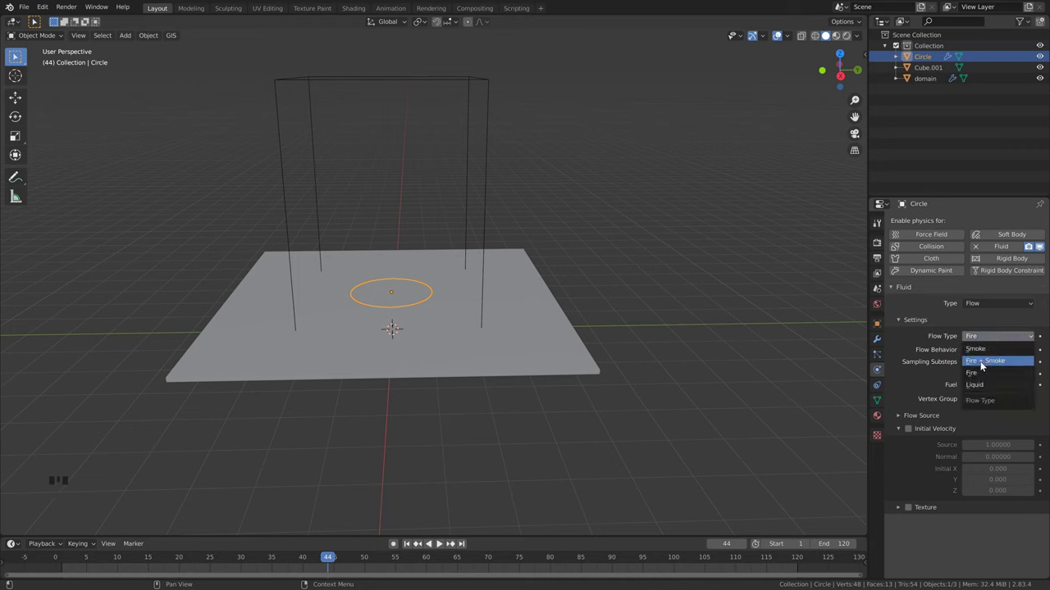
pyautogui.click(987, 375)
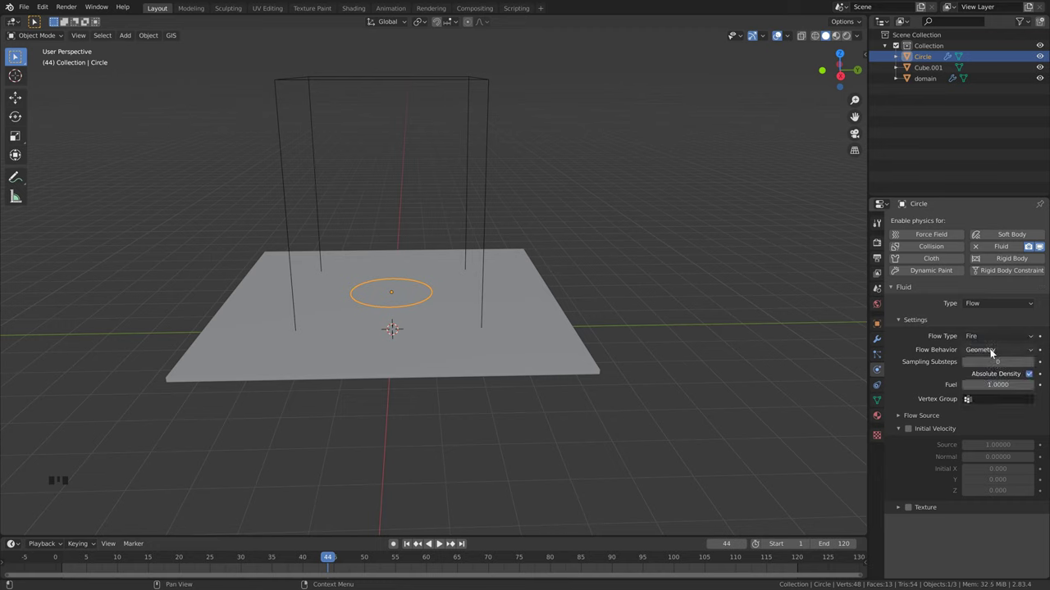
pyautogui.click(998, 348)
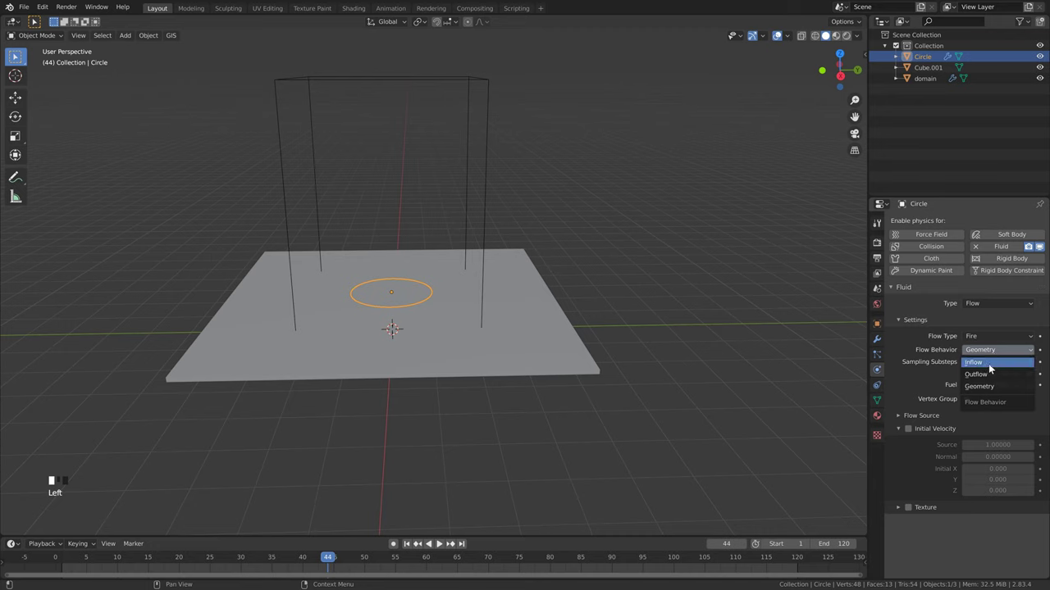
pyautogui.click(988, 364)
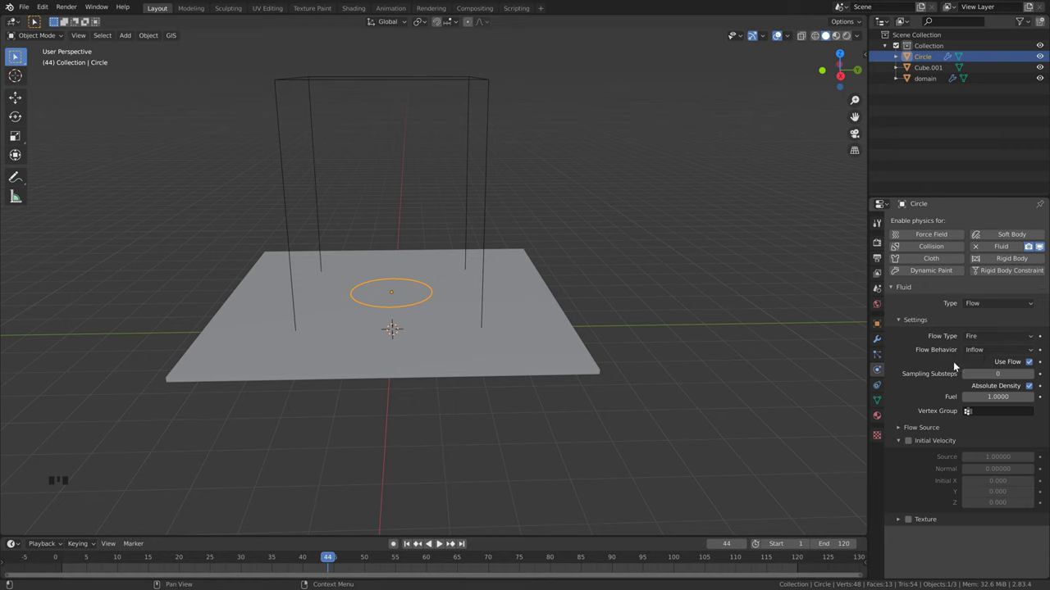
# Step: Set the circle's Sampling Substeps to 1 and its Fuel to 1.5
pyautogui.click(997, 374)
pyautogui.write('1')
pyautogui.press('Return')
pyautogui.moveTo(997, 374); pyautogui.dragTo(962, 357)
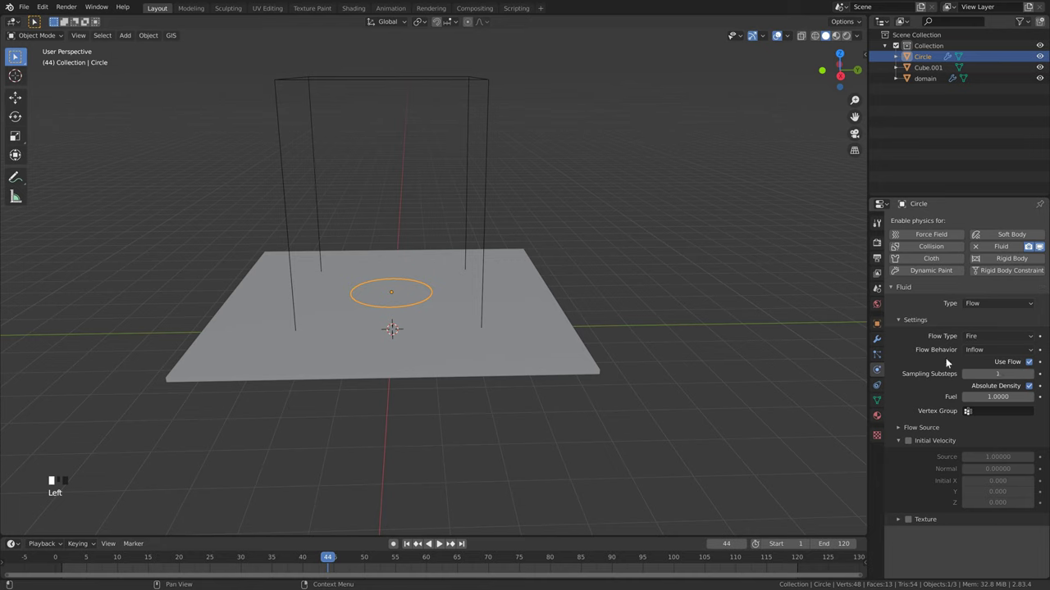
pyautogui.click(992, 397)
pyautogui.write('1.5')
pyautogui.press('Return')
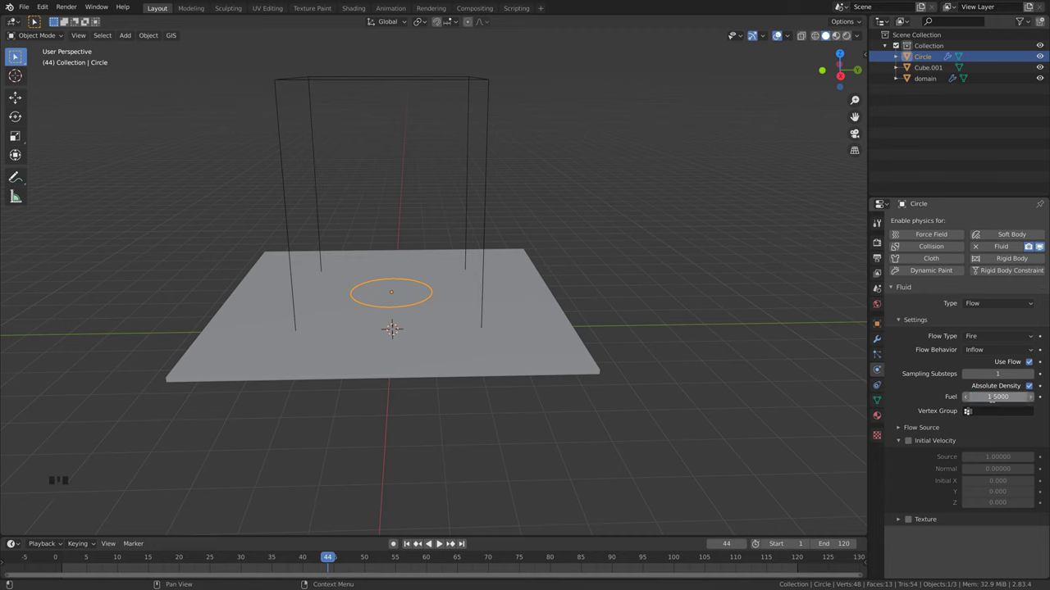
# Step: Enable Fluid physics on the flat slab as a Collision-type Effector with 2 Sampling Substeps
pyautogui.click(478, 324)
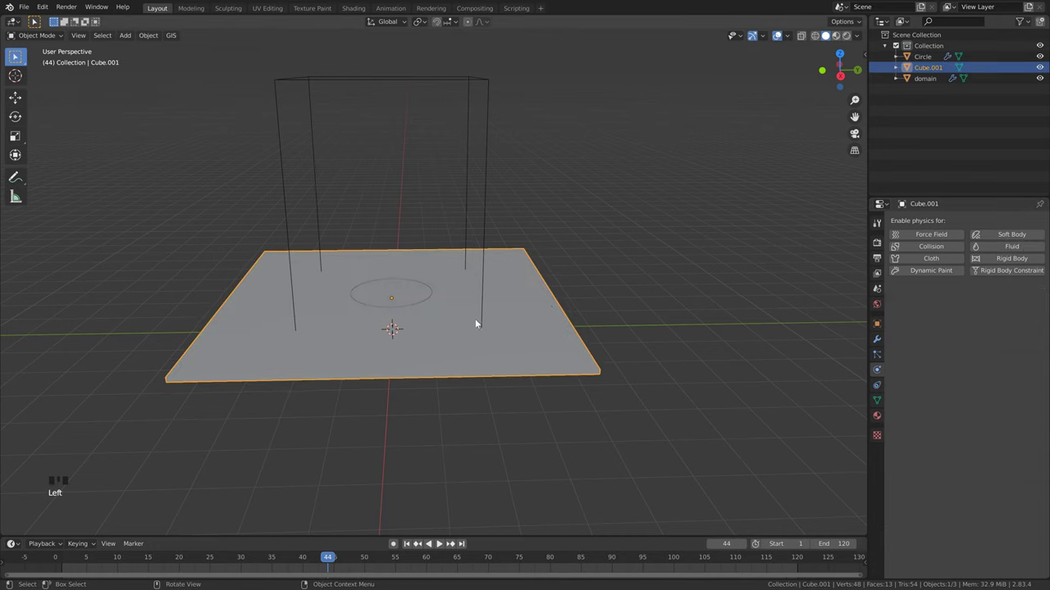
pyautogui.click(1015, 247)
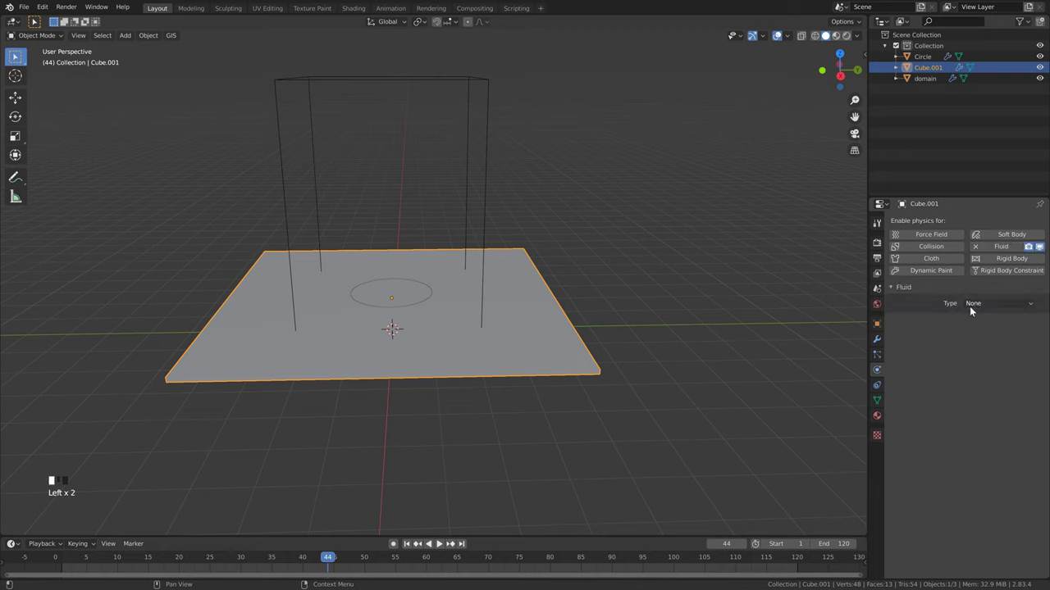
pyautogui.moveTo(976, 302); pyautogui.dragTo(987, 359)
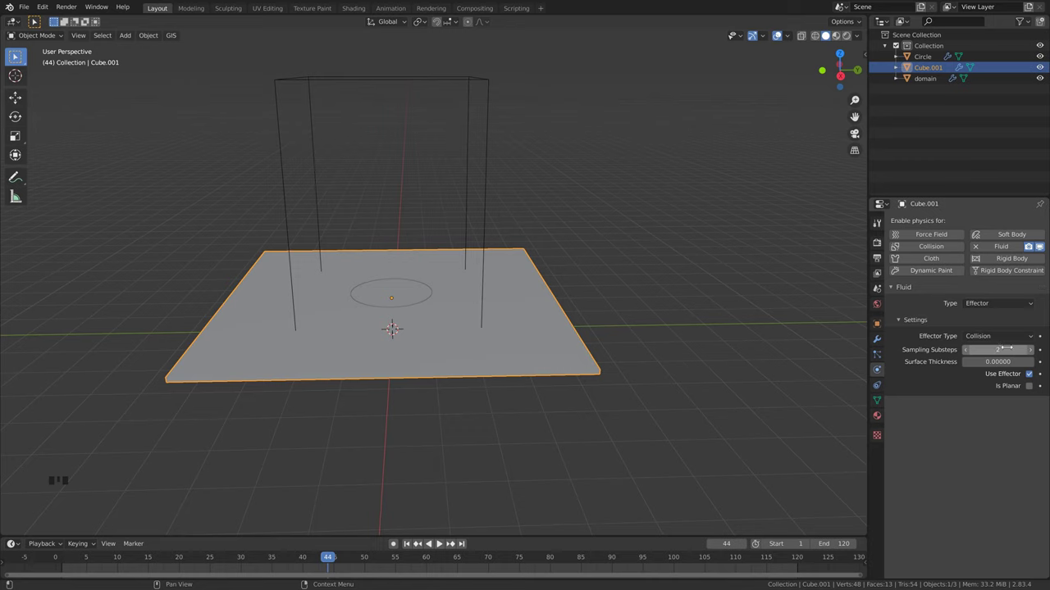
pyautogui.scroll(2, 421, 330)
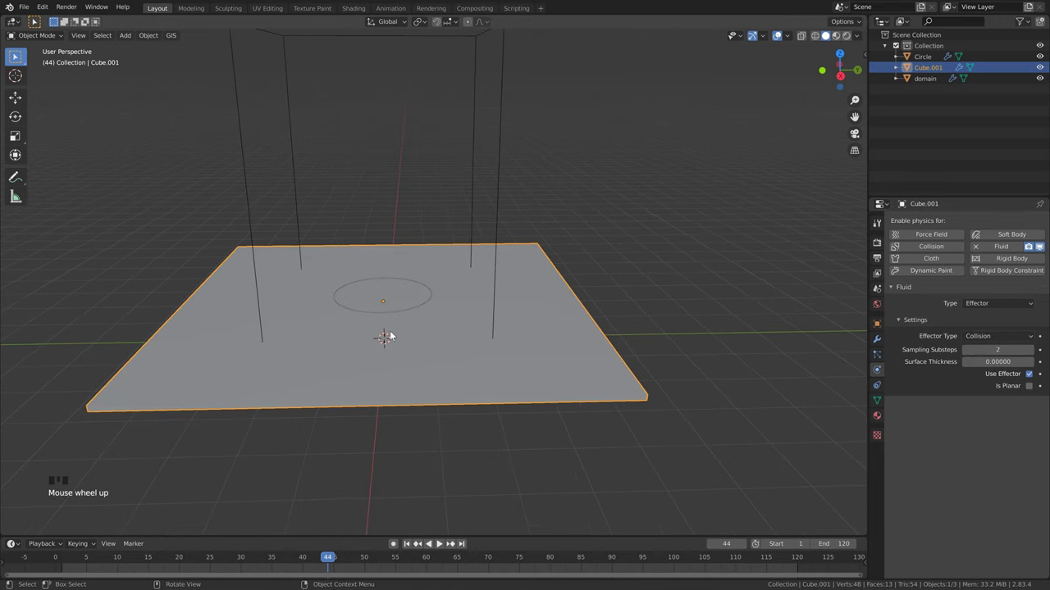
pyautogui.scroll(-2, 390, 336)
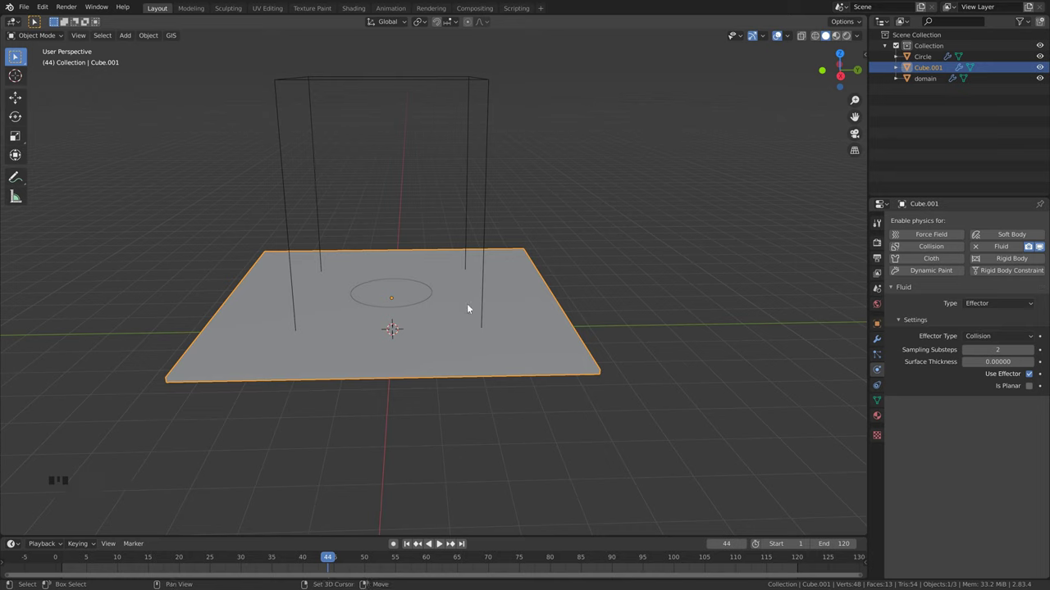
# Step: Duplicate the slab slightly upward along Z and narrow the copy along Y to about 0.12 of its width
pyautogui.hotkey('shift', 'd')
pyautogui.press('z')
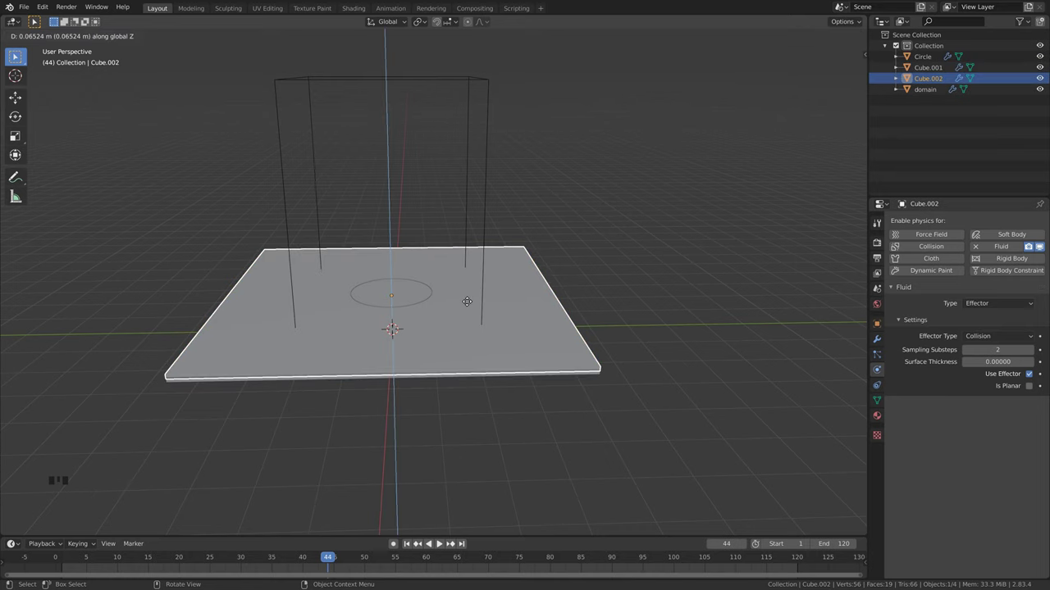
pyautogui.click(468, 303)
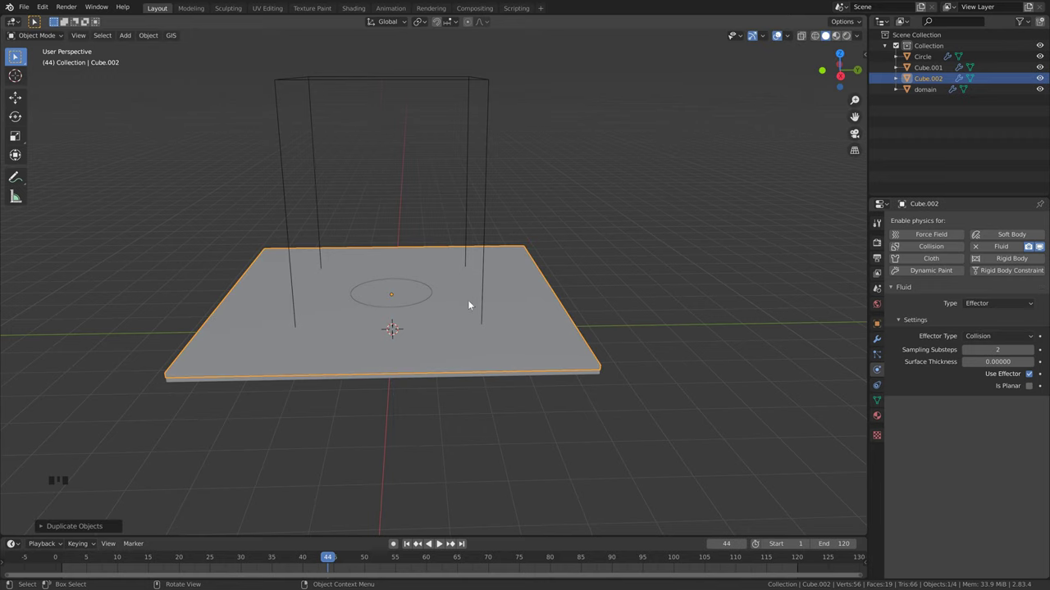
pyautogui.press('s')
pyautogui.press('y')
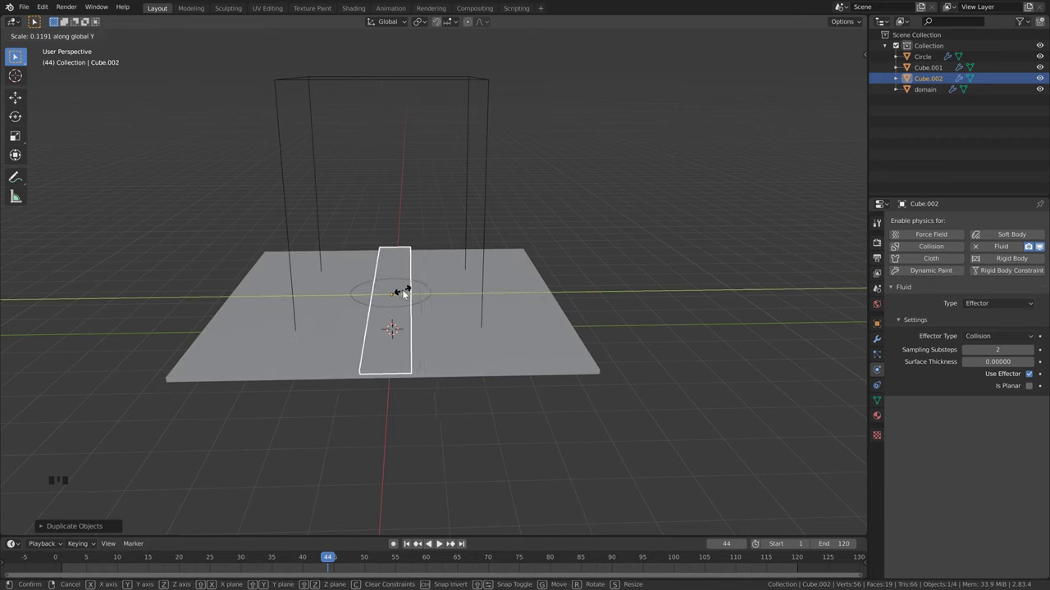
pyautogui.click(403, 291)
# Step: Move the narrow strip along X and shorten it to under half its length, so it runs from the slab's edge toward the circle
pyautogui.moveTo(434, 288); pyautogui.dragTo(441, 246, button='middle')
pyautogui.press('g')
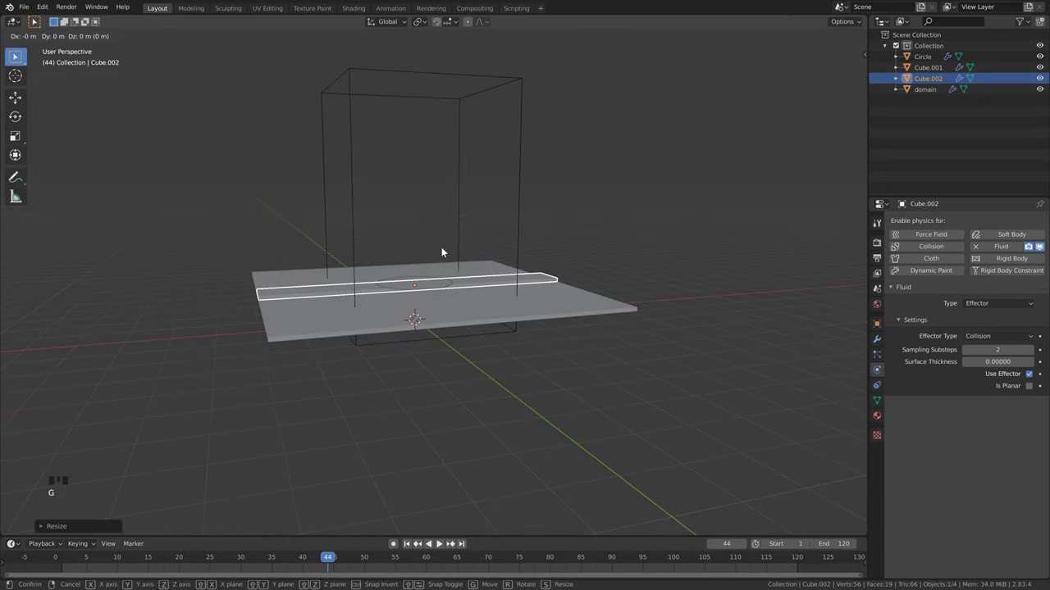
pyautogui.press('x')
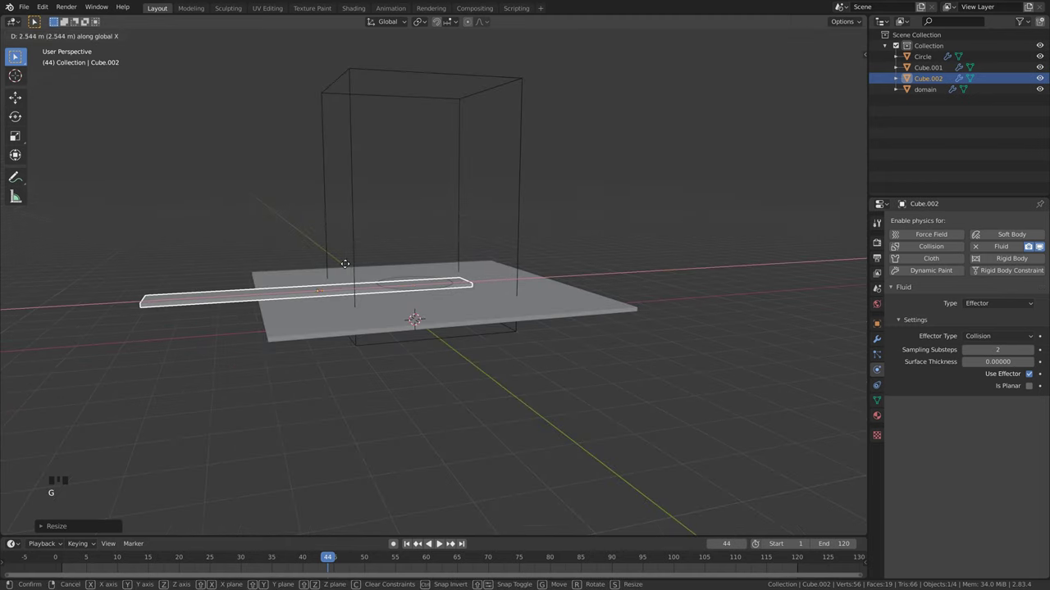
pyautogui.click(354, 265)
pyautogui.press('s')
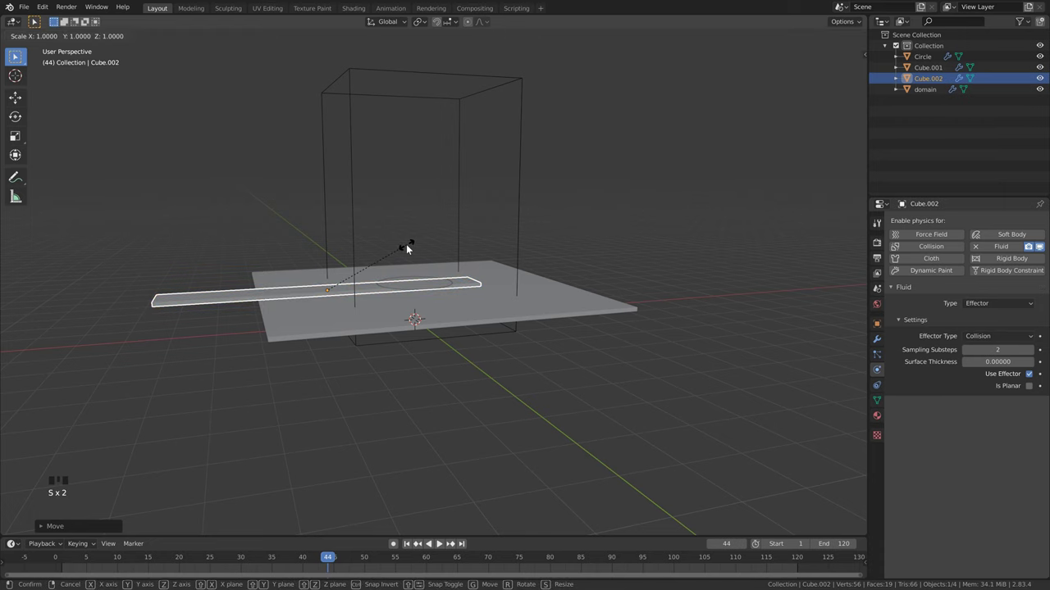
pyautogui.press('x')
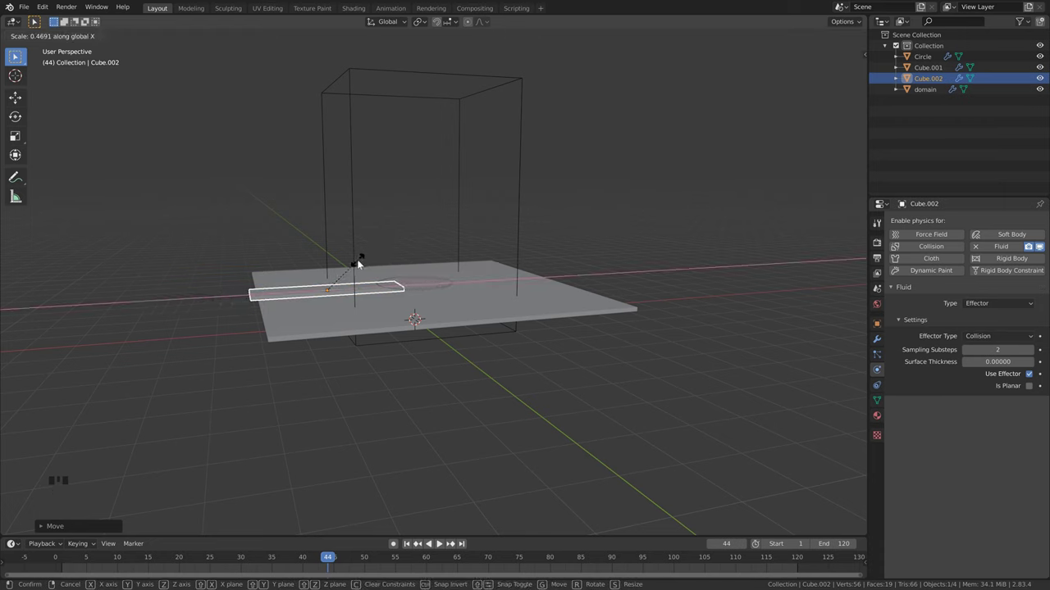
pyautogui.click(353, 262)
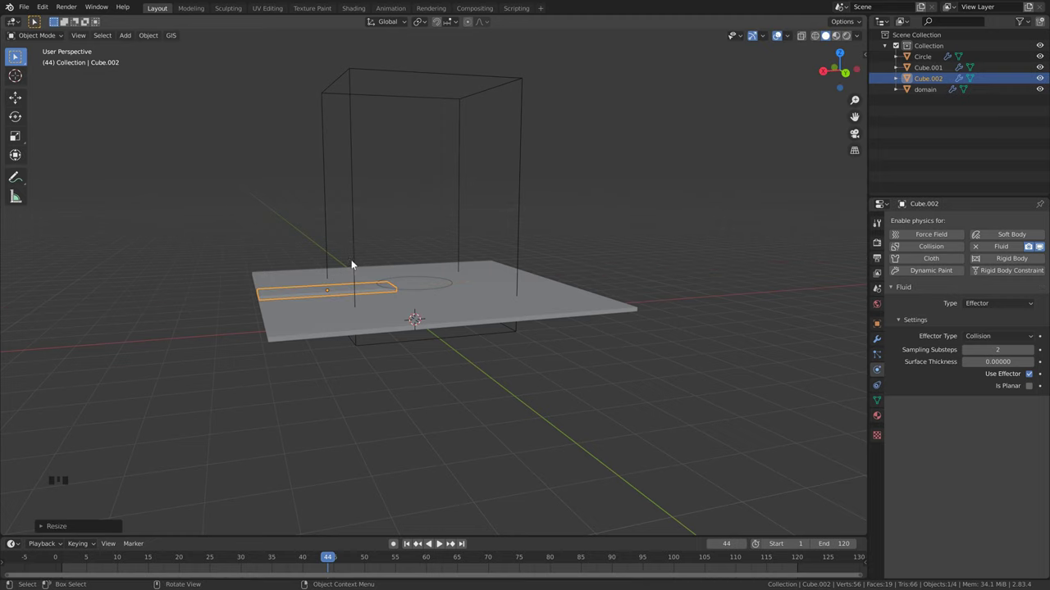
# Step: Raise the narrow strip about 0.008 m along Z above the slab
pyautogui.press('KP_Decimal')
pyautogui.moveTo(525, 272); pyautogui.dragTo(571, 258, button='middle')
pyautogui.press('g')
pyautogui.press('z')
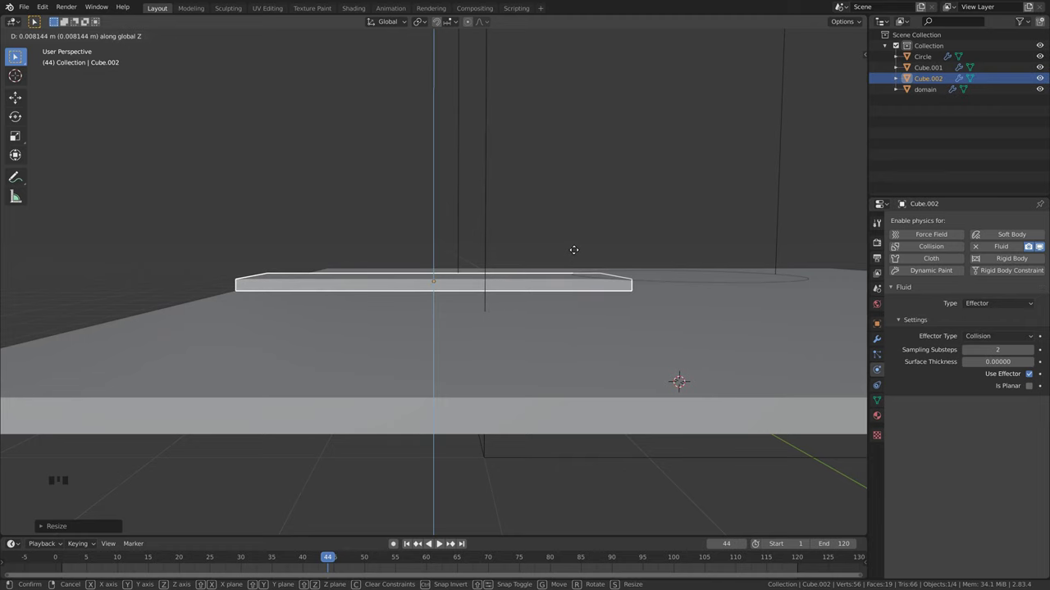
pyautogui.click(574, 250)
pyautogui.moveTo(476, 265); pyautogui.dragTo(344, 285, button='middle')
pyautogui.scroll(-2, 456, 291)
pyautogui.moveTo(457, 290); pyautogui.dragTo(459, 293, button='middle')
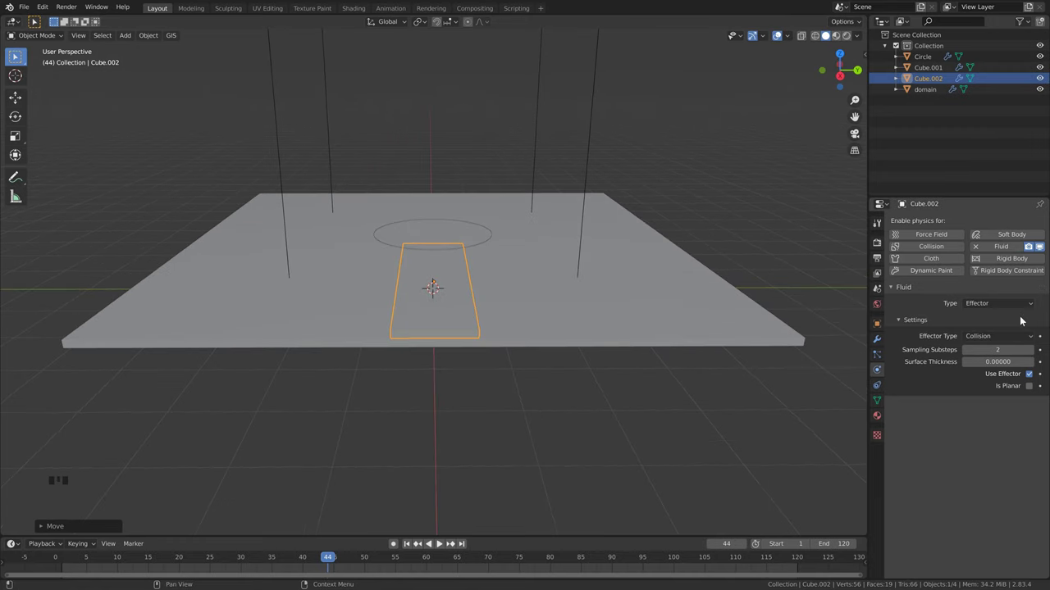
# Step: Add a Vortex force field and move it up 2.75 m along Z
pyautogui.scroll(-2, 472, 303)
pyautogui.keyDown('shift'); pyautogui.moveTo(520, 216); pyautogui.dragTo(518, 254, button='middle'); pyautogui.keyUp('shift')
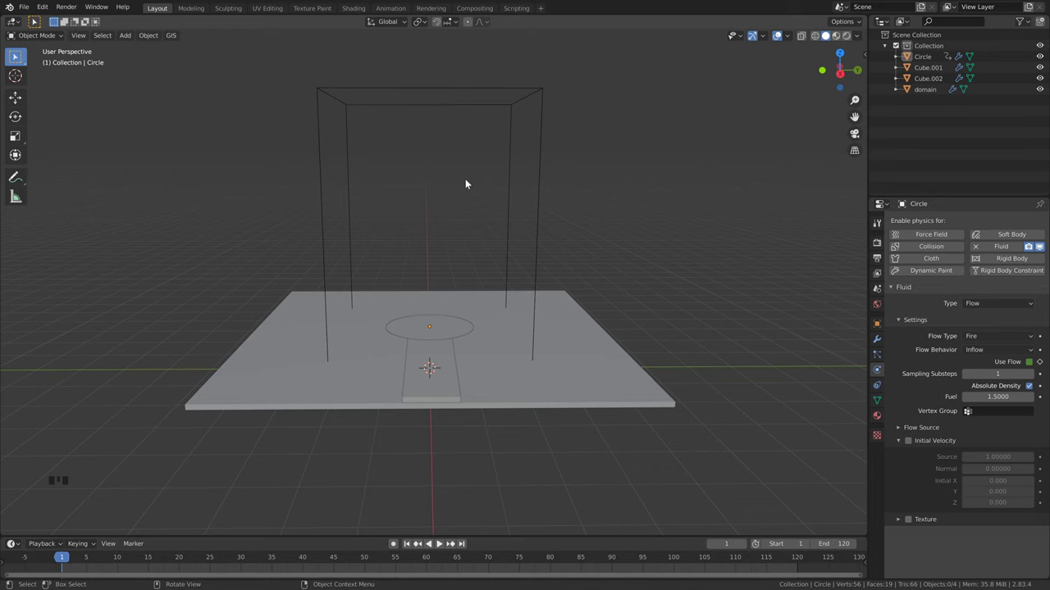
pyautogui.hotkey('shift', 'a')
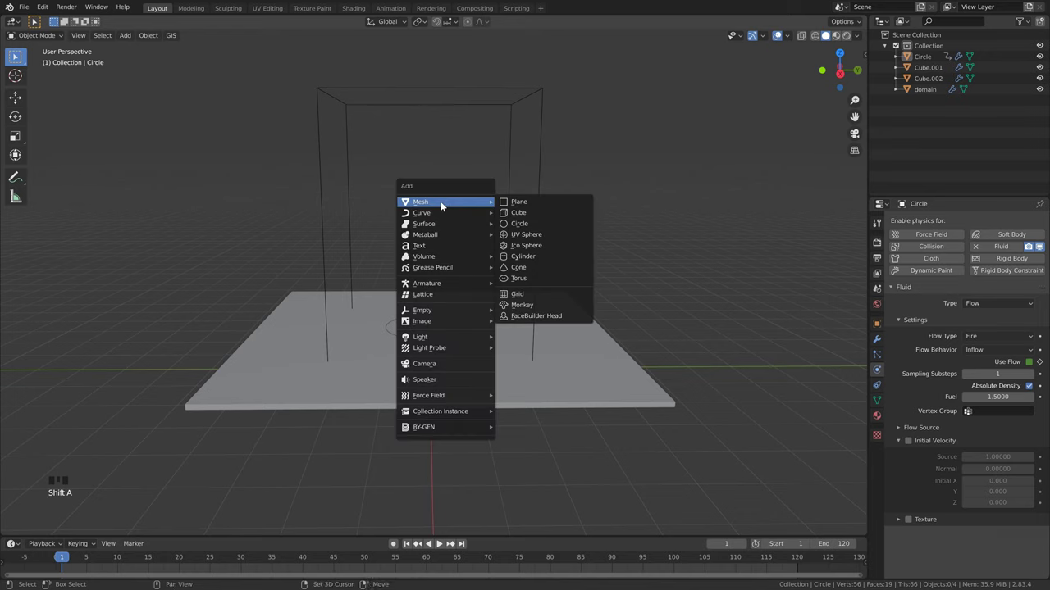
pyautogui.moveTo(423, 400)
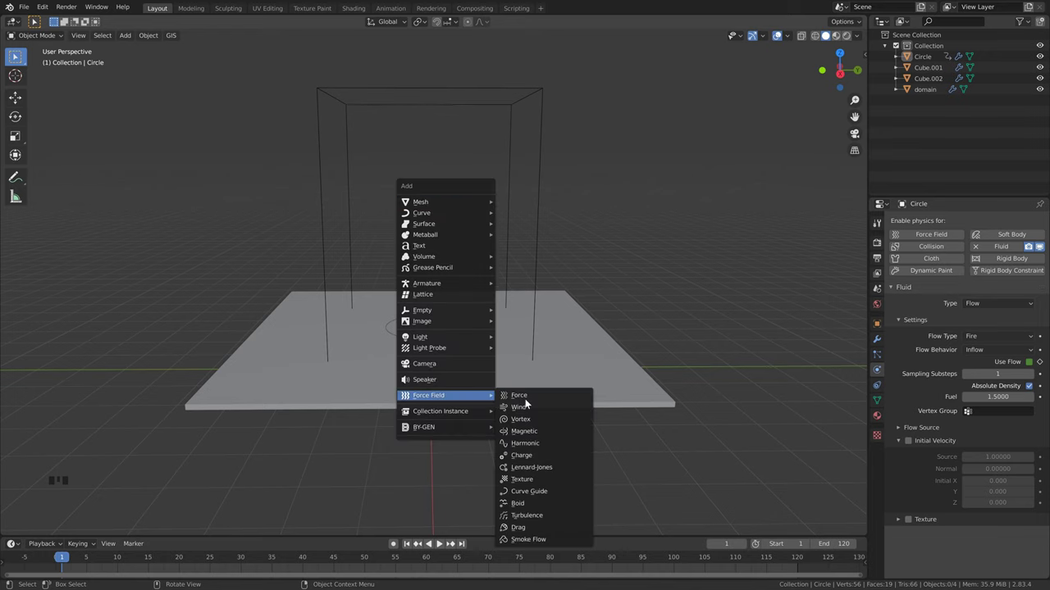
pyautogui.click(531, 420)
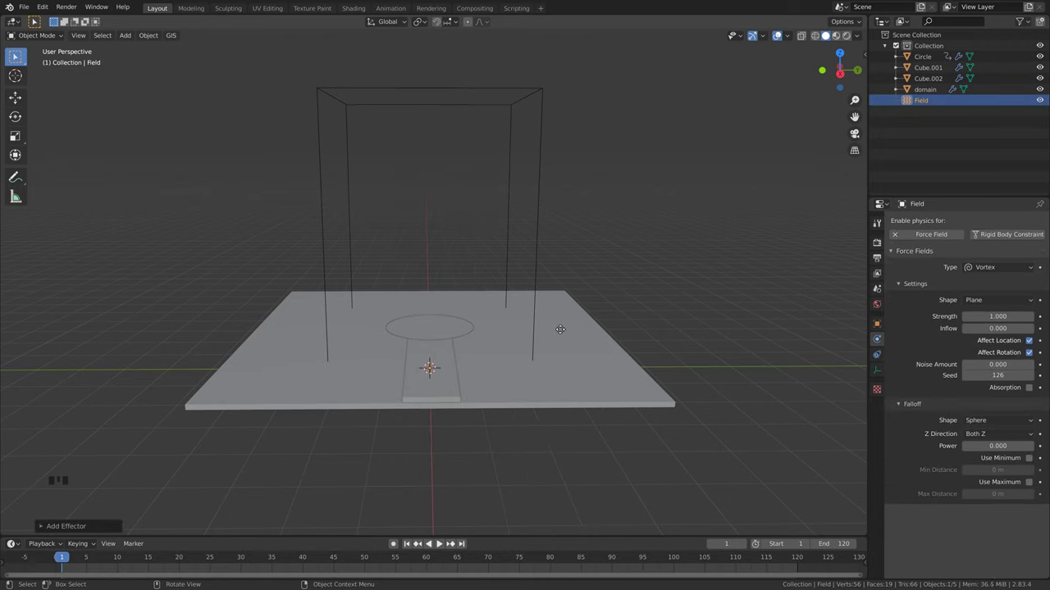
pyautogui.press('g')
pyautogui.press('z')
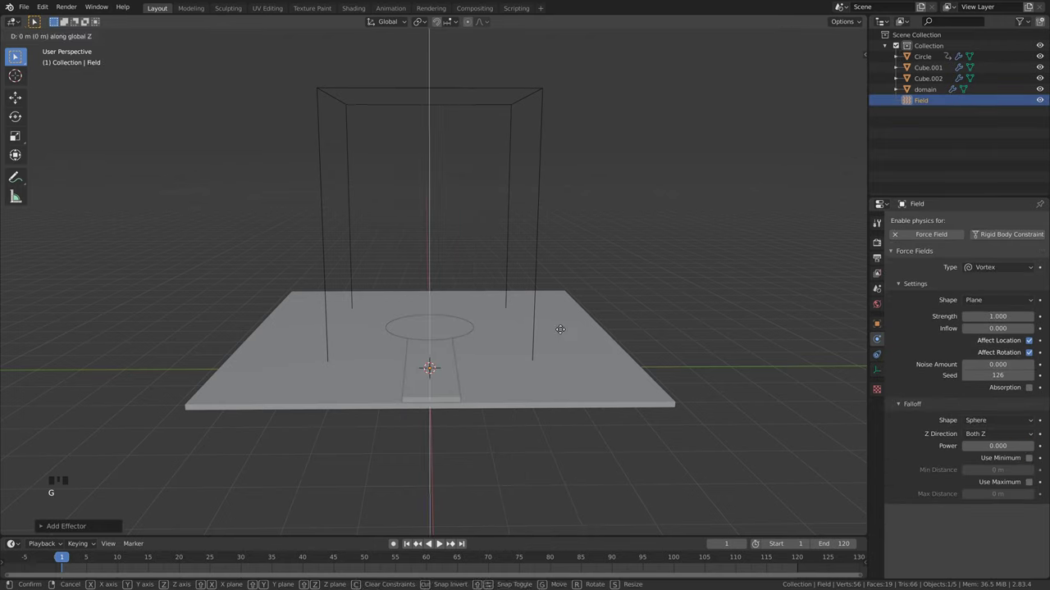
pyautogui.write('2.75')
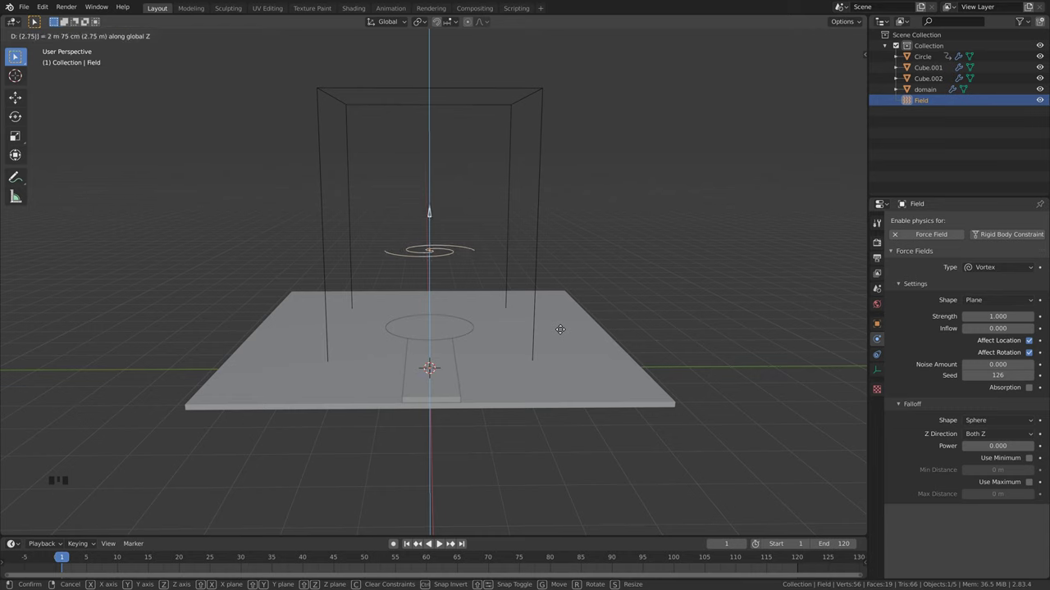
pyautogui.press('Return')
# Step: Set the vortex field's Strength to 3, Inflow to -1 and falloff Power to 0.5
pyautogui.click(1006, 316)
pyautogui.write('3')
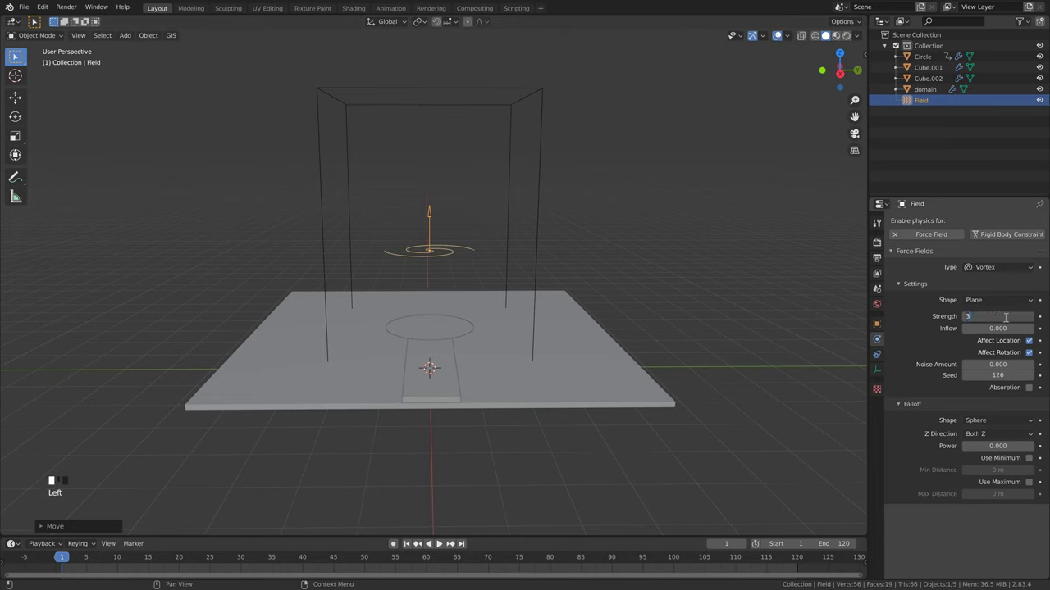
pyautogui.click(1001, 328)
pyautogui.write('0.0')
pyautogui.press('BackSpace')
pyautogui.press('BackSpace')
pyautogui.press('BackSpace')
pyautogui.write('-1')
pyautogui.press('Return')
pyautogui.click(998, 445)
pyautogui.write('0.5')
pyautogui.press('Return')
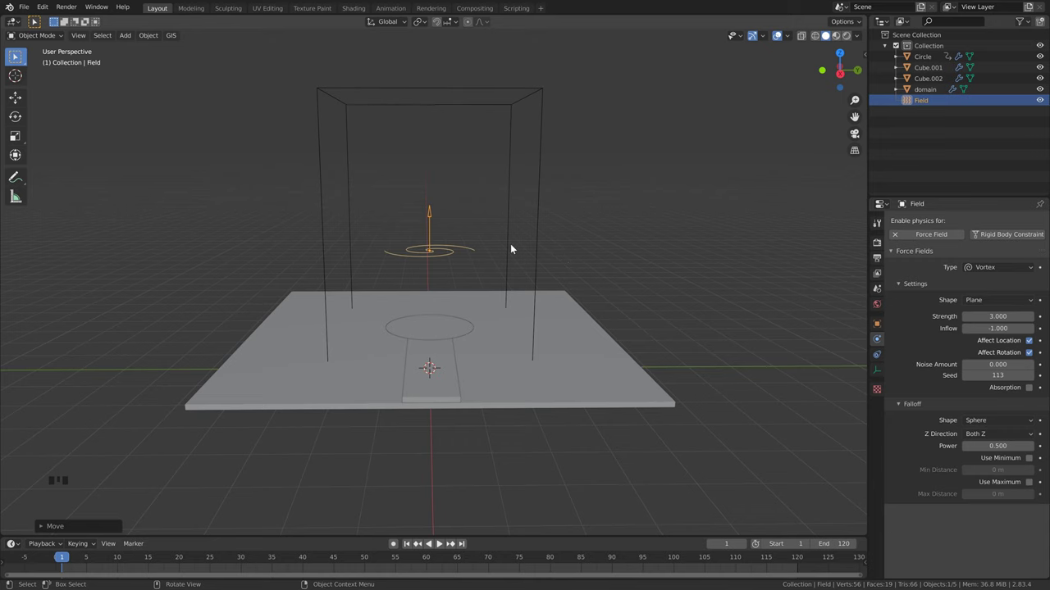
# Step: Set the domain's fluid cache type to Final
pyautogui.click(514, 211)
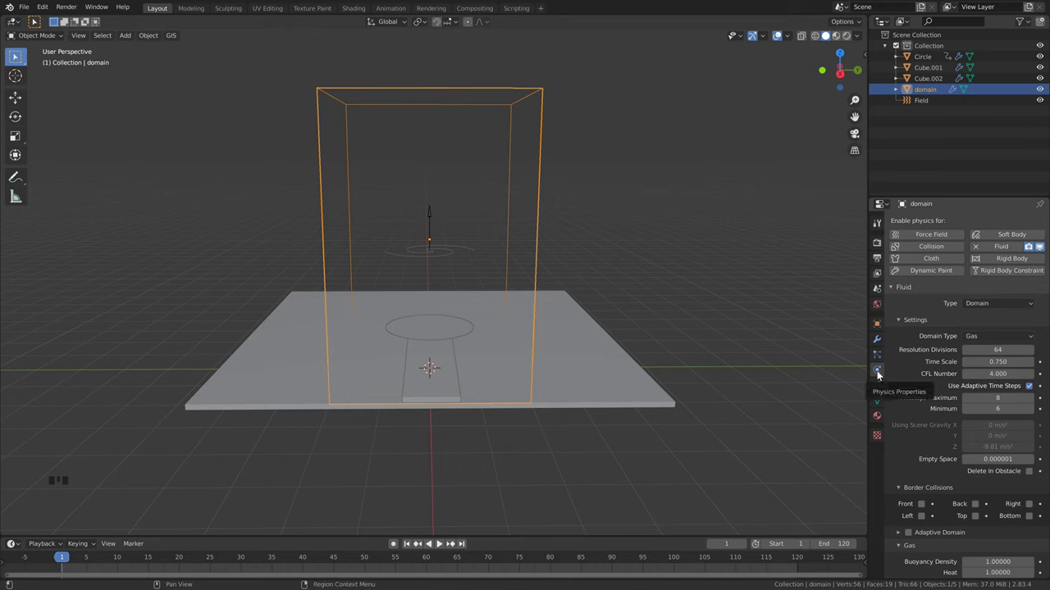
pyautogui.scroll(-20, 931, 365)
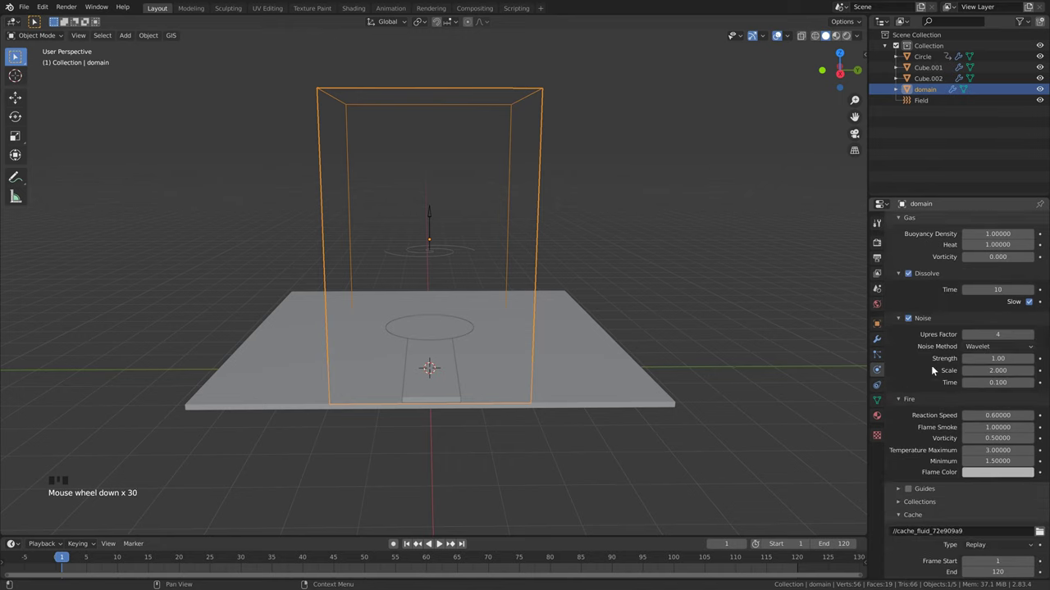
pyautogui.click(1002, 489)
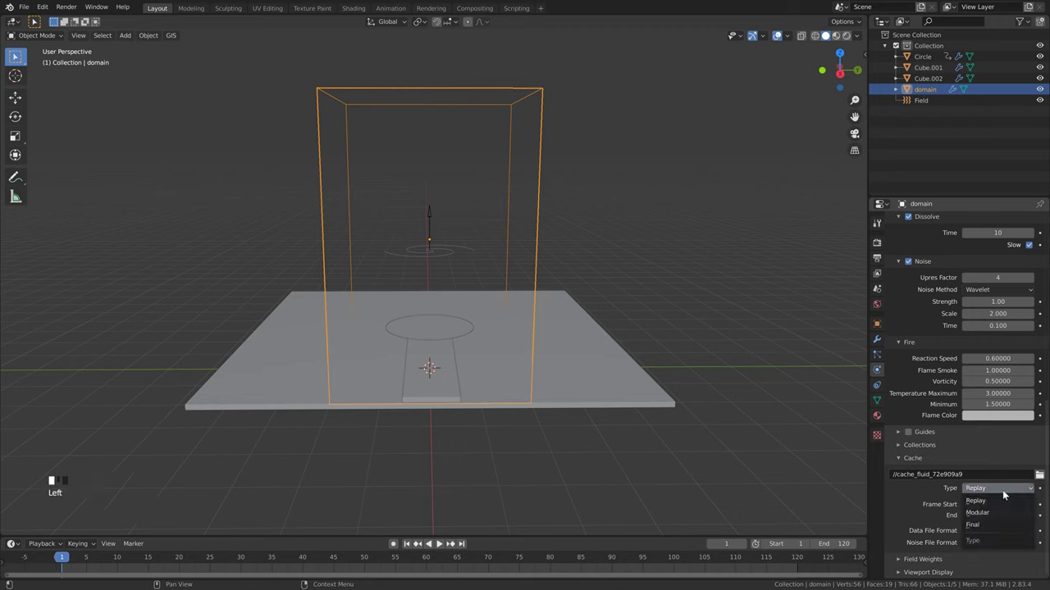
pyautogui.click(988, 523)
pyautogui.scroll(-1, 984, 524)
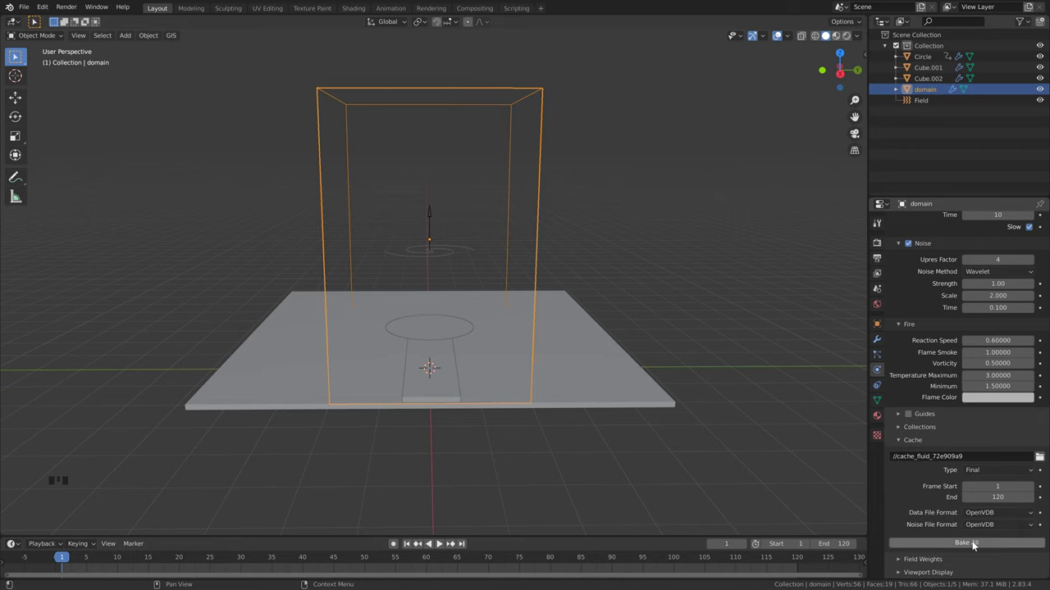
# Step: Bake the whole fluid simulation and play the fire animation from frame 15 to frame 45
pyautogui.click(972, 544)
pyautogui.moveTo(600, 232); pyautogui.dragTo(593, 234, button='middle')
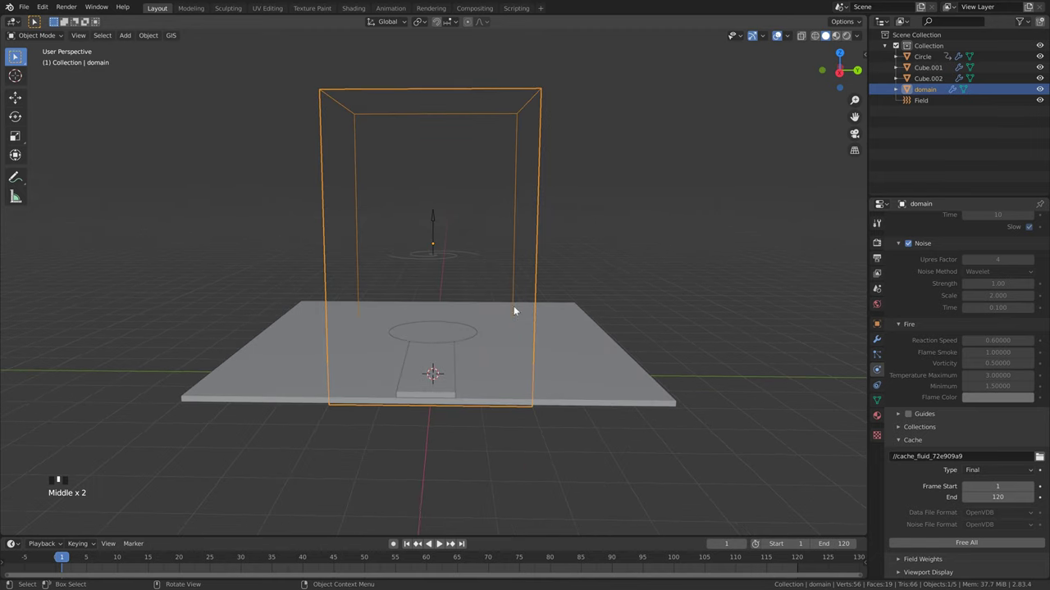
pyautogui.click(148, 561)
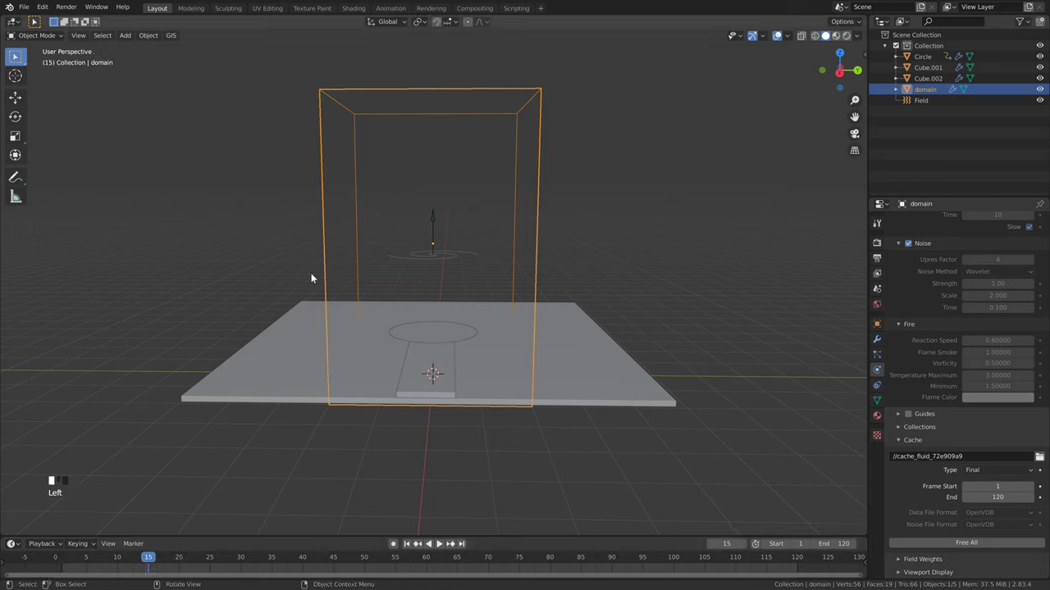
pyautogui.press('space')
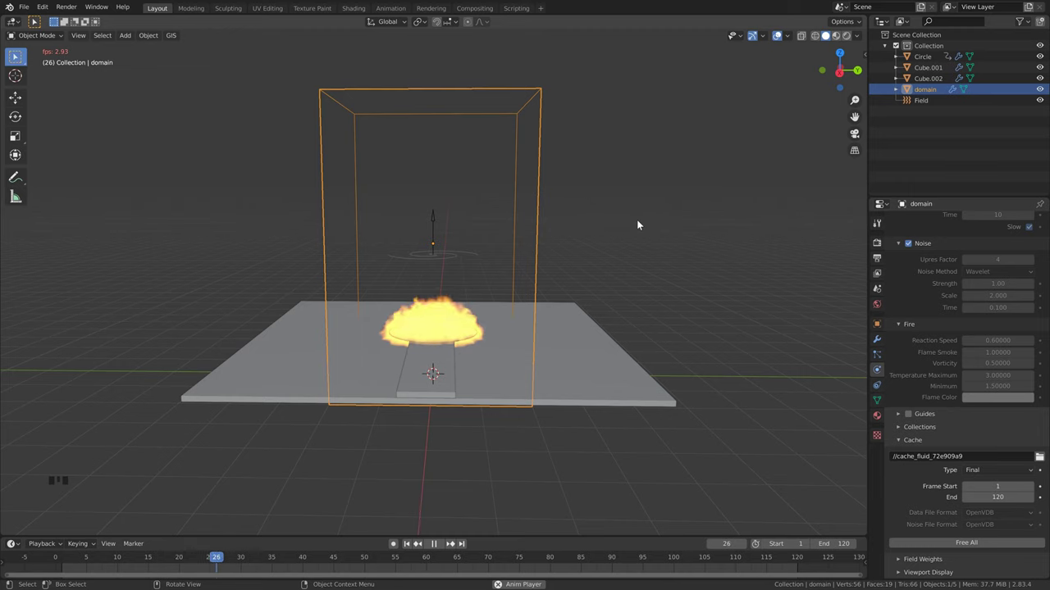
pyautogui.press('space')
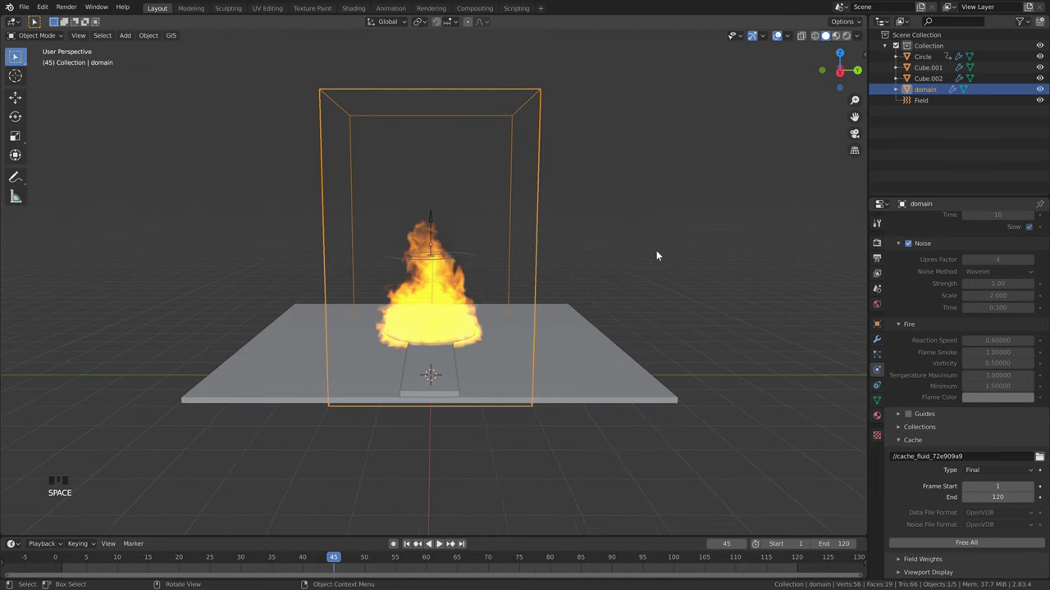
# Step: Add a Sun light and move it upward and toward positive Y, outside the fire domain
pyautogui.moveTo(656, 253); pyautogui.dragTo(627, 256, button='middle')
pyautogui.moveTo(576, 208); pyautogui.dragTo(553, 221, button='middle')
pyautogui.scroll(-1, 551, 197)
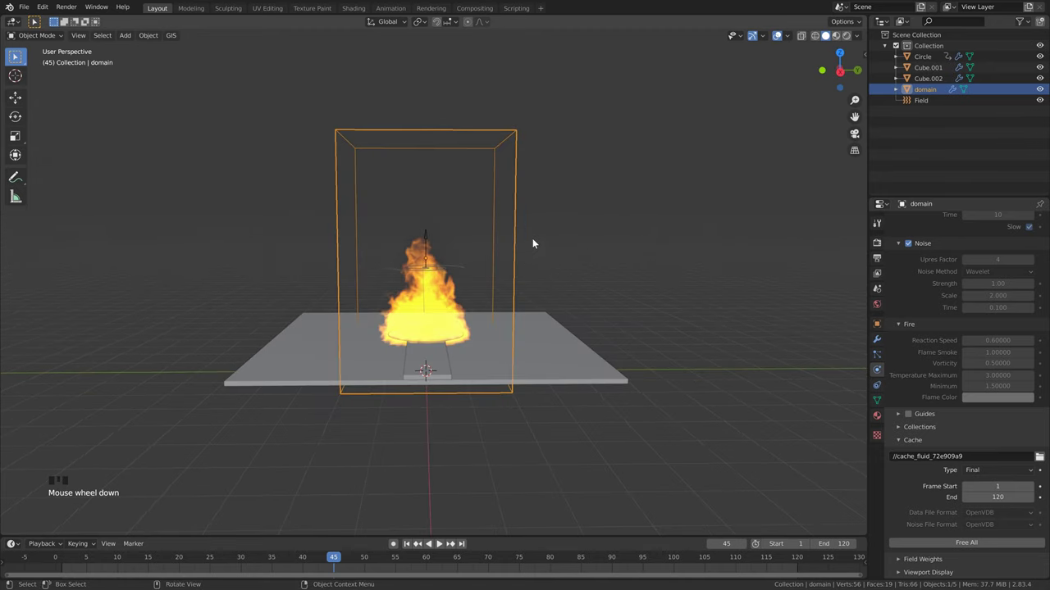
pyautogui.scroll(1, 574, 263)
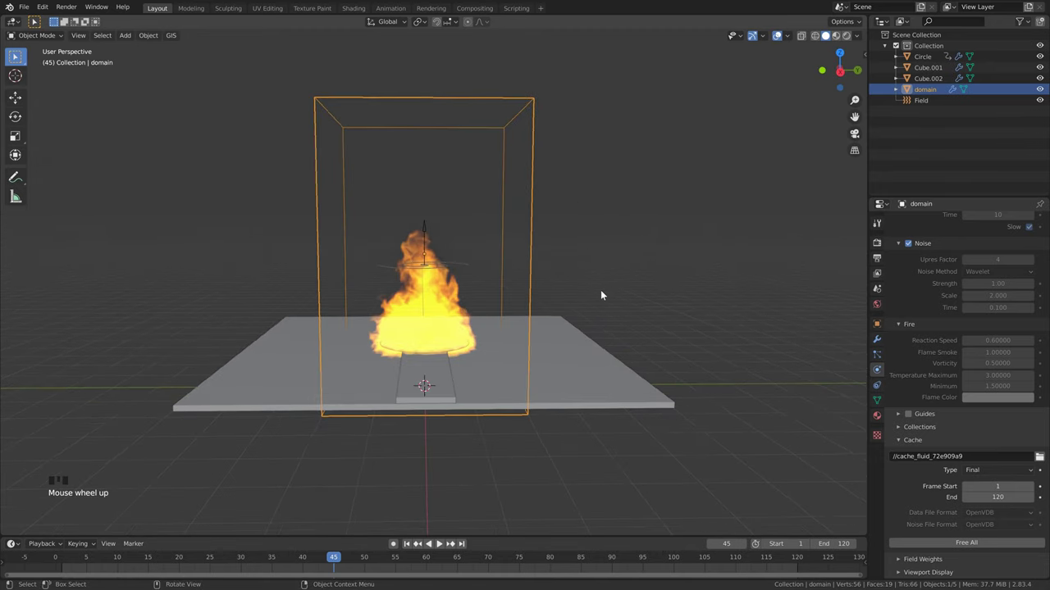
pyautogui.click(586, 272)
pyautogui.hotkey('shift', 'a')
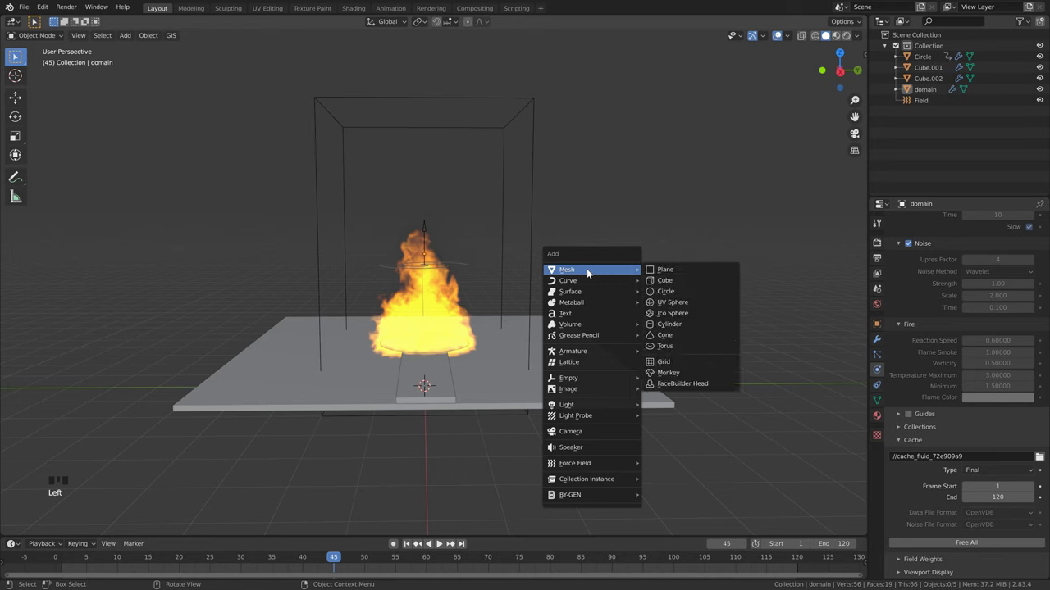
pyautogui.moveTo(603, 401)
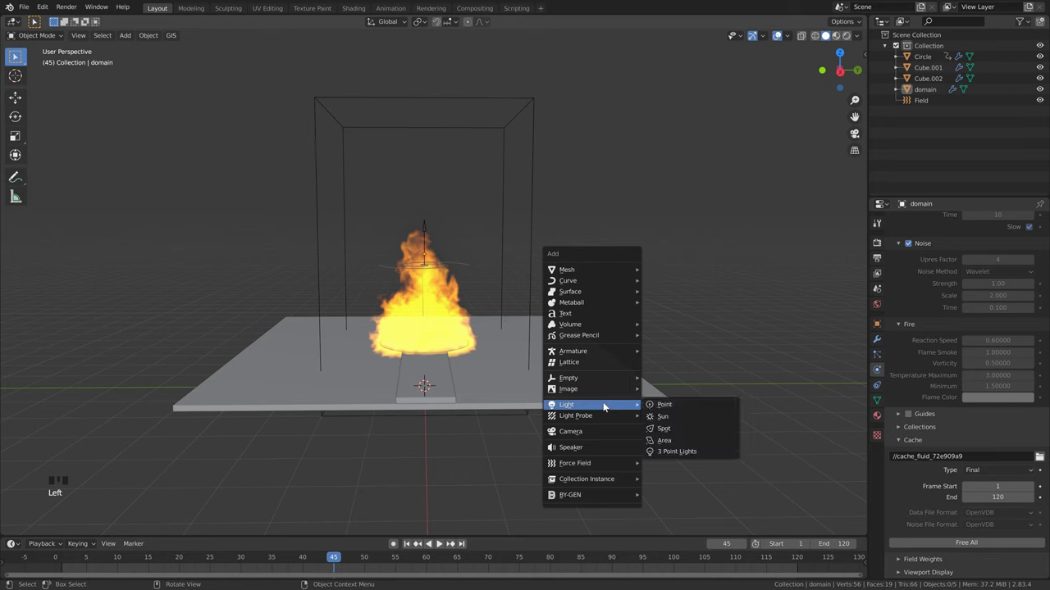
pyautogui.click(681, 416)
pyautogui.press('g')
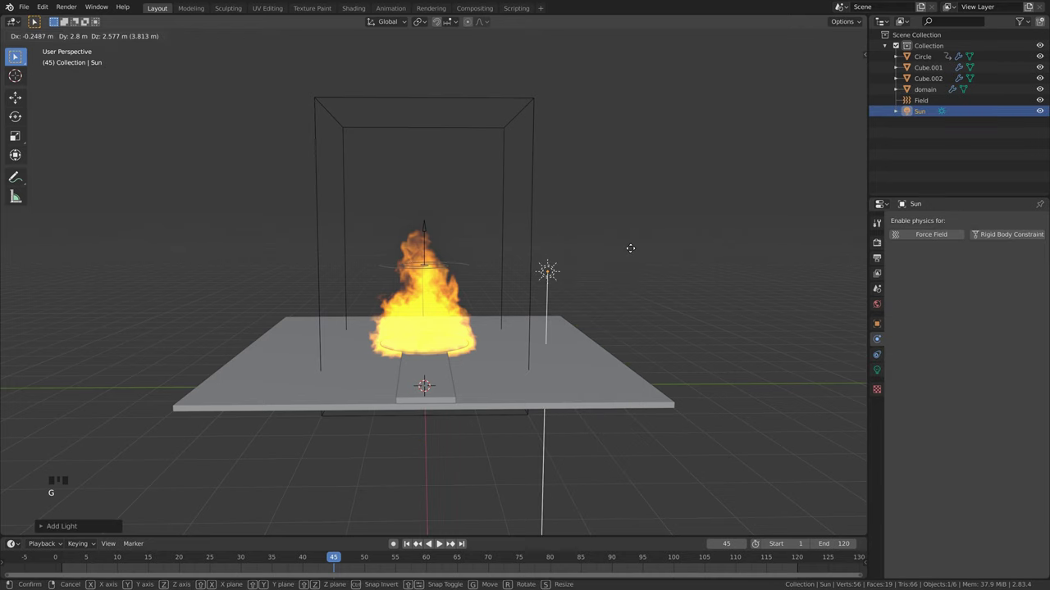
pyautogui.click(697, 145)
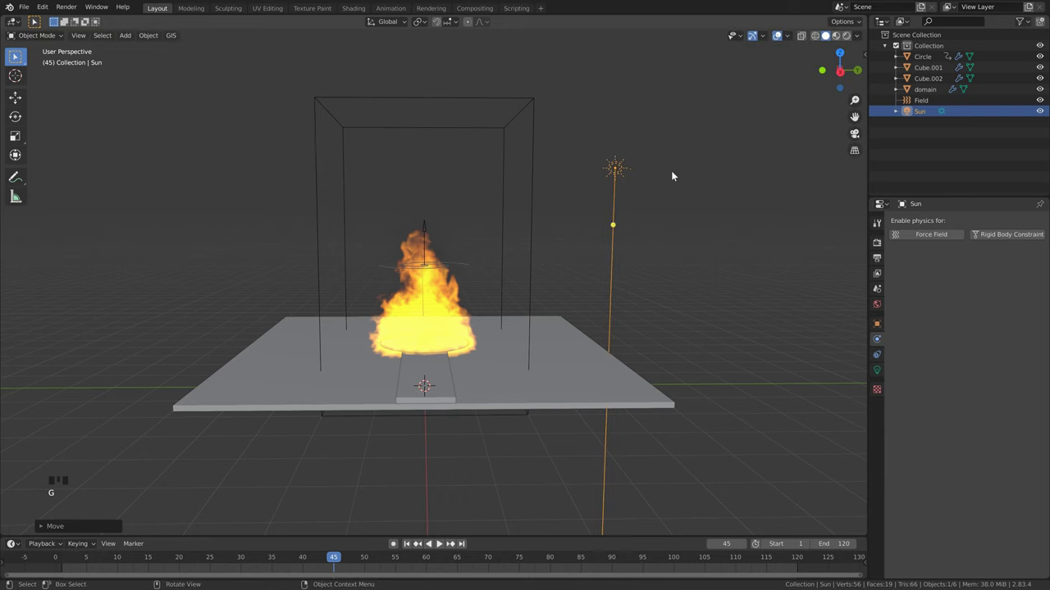
# Step: Aim the sun light by rotating it about -44° around global X and about -46° around global Z
pyautogui.moveTo(671, 176); pyautogui.dragTo(658, 202, button='middle')
pyautogui.press('r')
pyautogui.press('x')
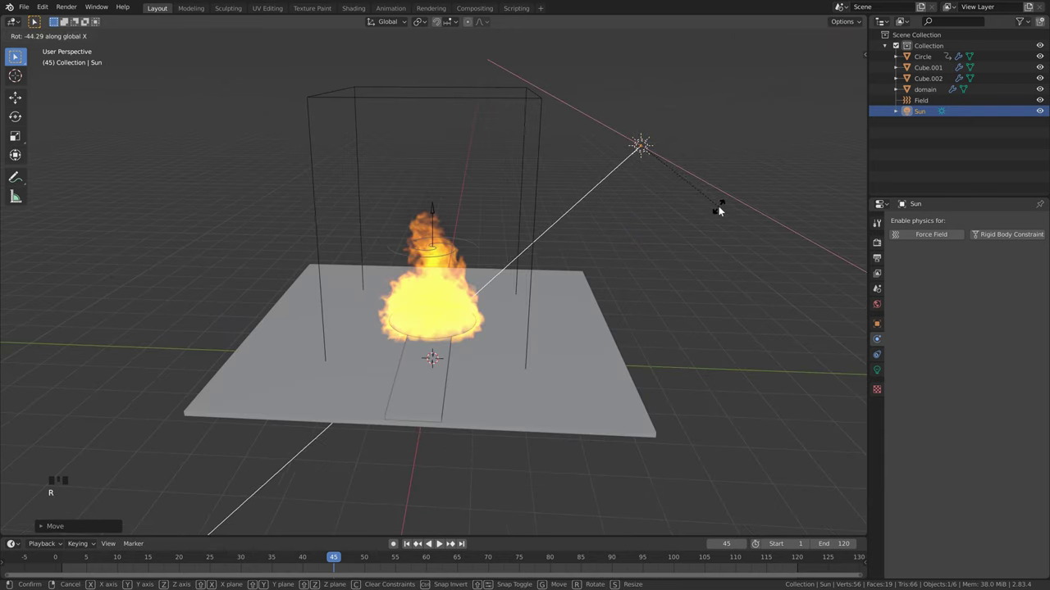
pyautogui.click(718, 216)
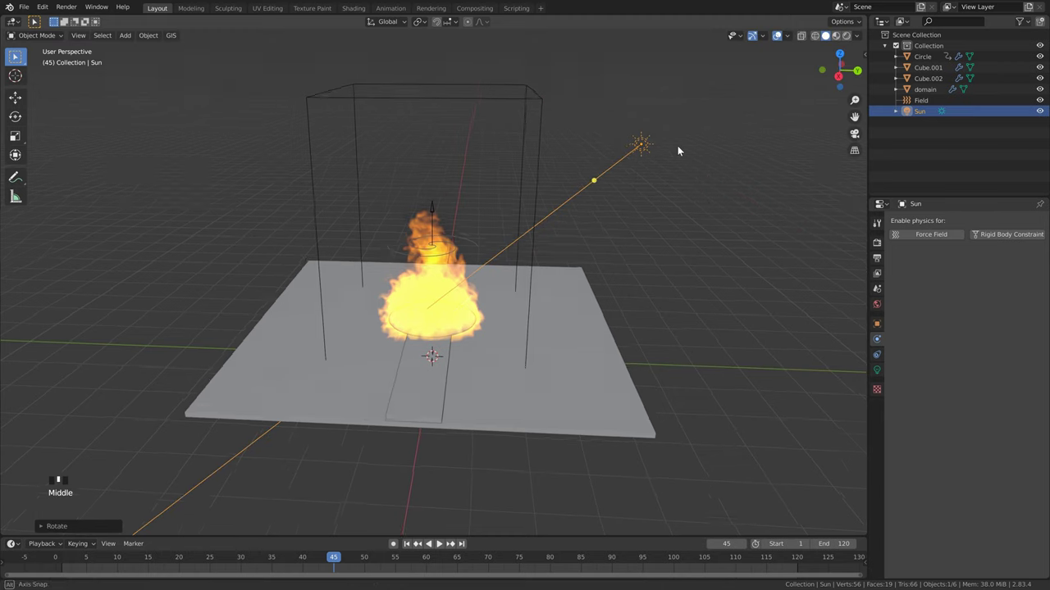
pyautogui.moveTo(677, 145); pyautogui.dragTo(681, 156, button='middle')
pyautogui.scroll(-1, 685, 154)
pyautogui.press('r')
pyautogui.press('z')
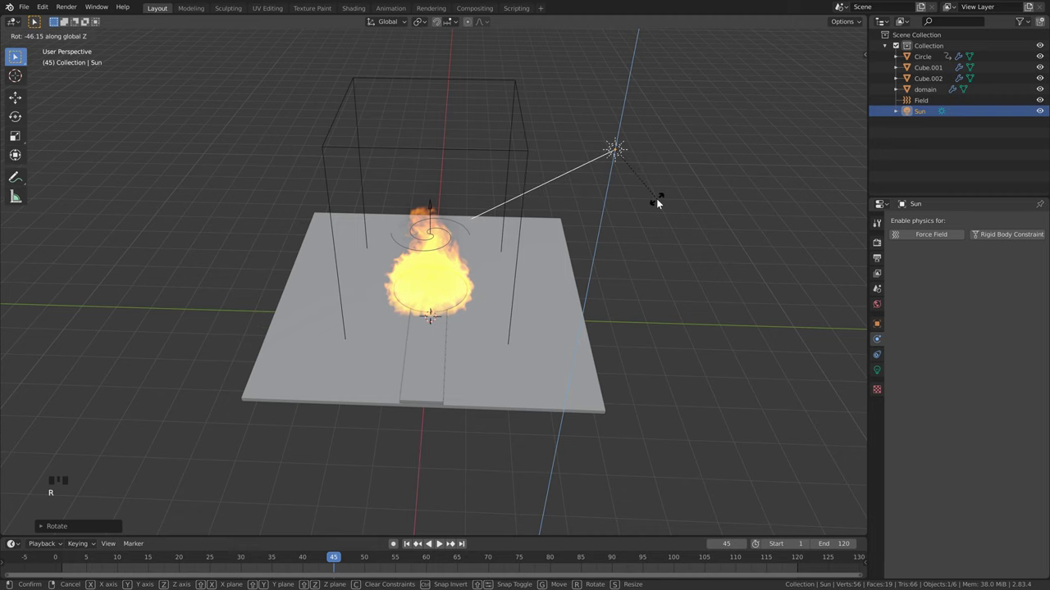
pyautogui.click(657, 199)
# Step: Display the lit fire scene in rendered viewport shading
pyautogui.moveTo(663, 204); pyautogui.dragTo(628, 246, button='middle')
pyautogui.scroll(2, 628, 246)
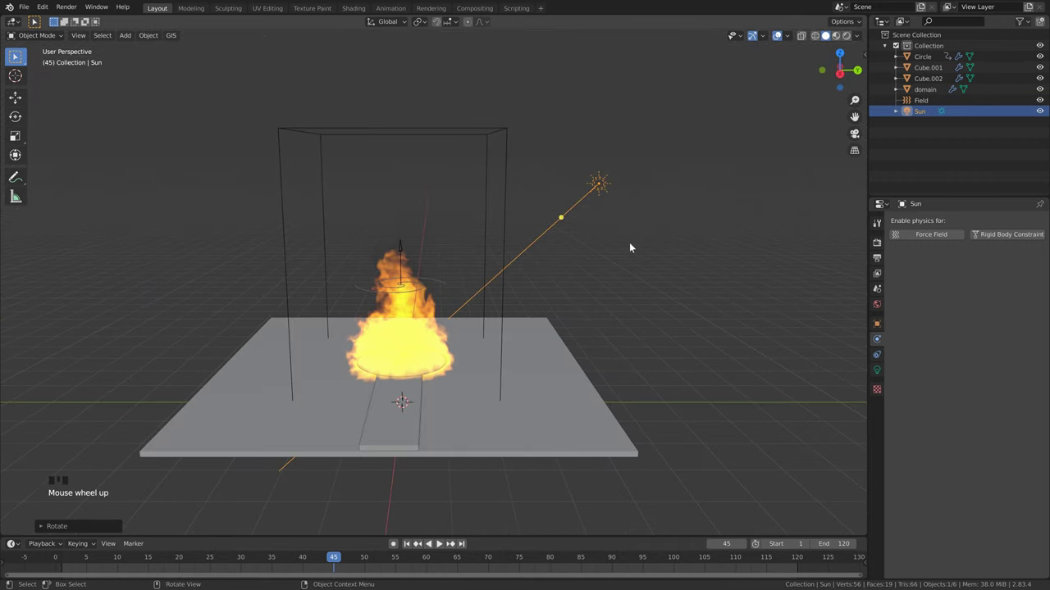
pyautogui.click(846, 35)
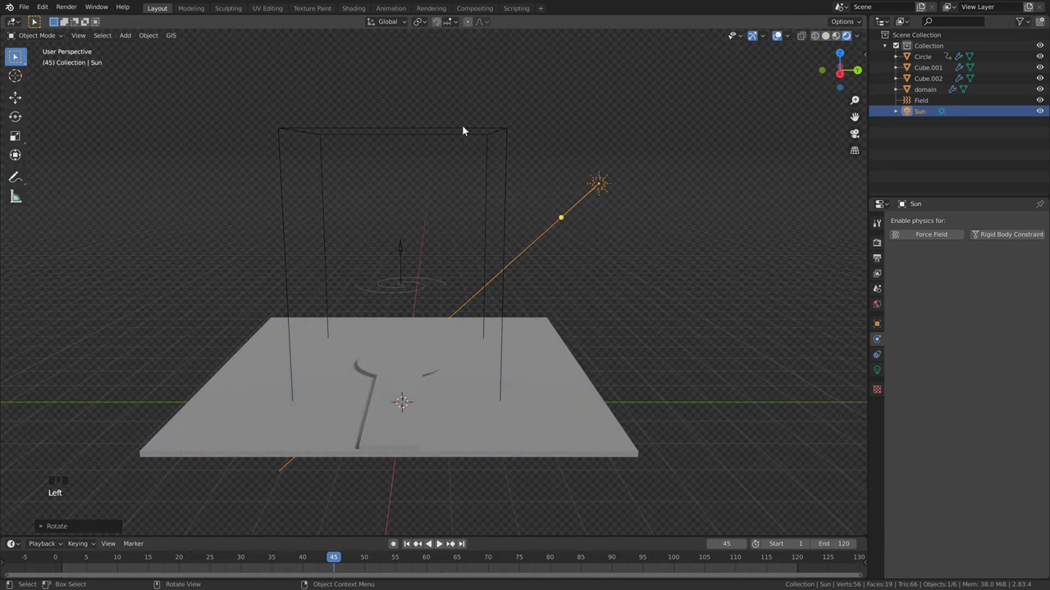
# Step: Open the Shading workspace and create a new material for the domain object
pyautogui.click(353, 8)
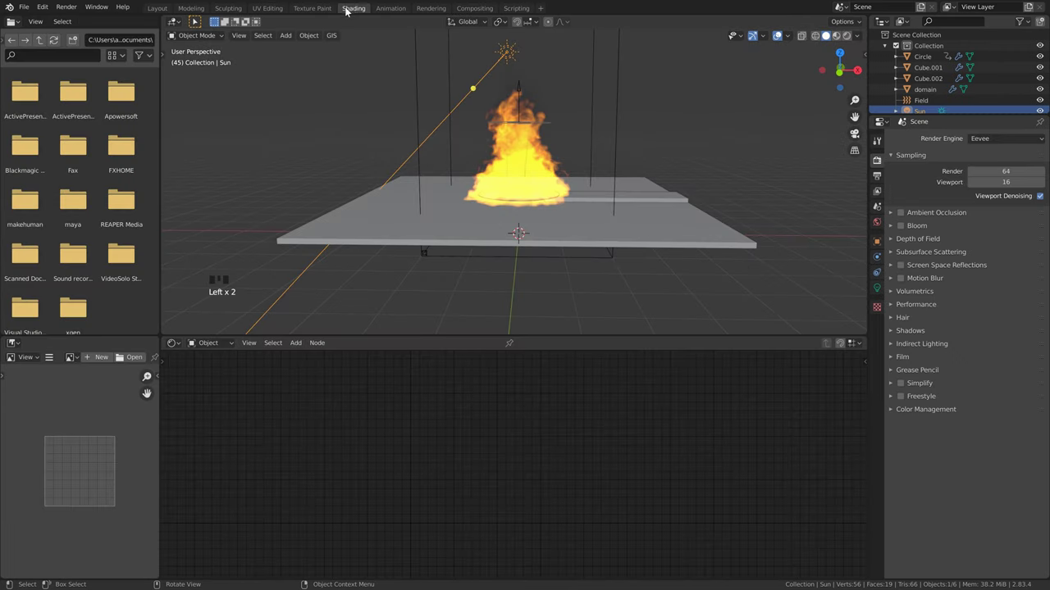
pyautogui.click(416, 90)
pyautogui.moveTo(439, 66); pyautogui.dragTo(497, 149, button='middle')
pyautogui.click(537, 343)
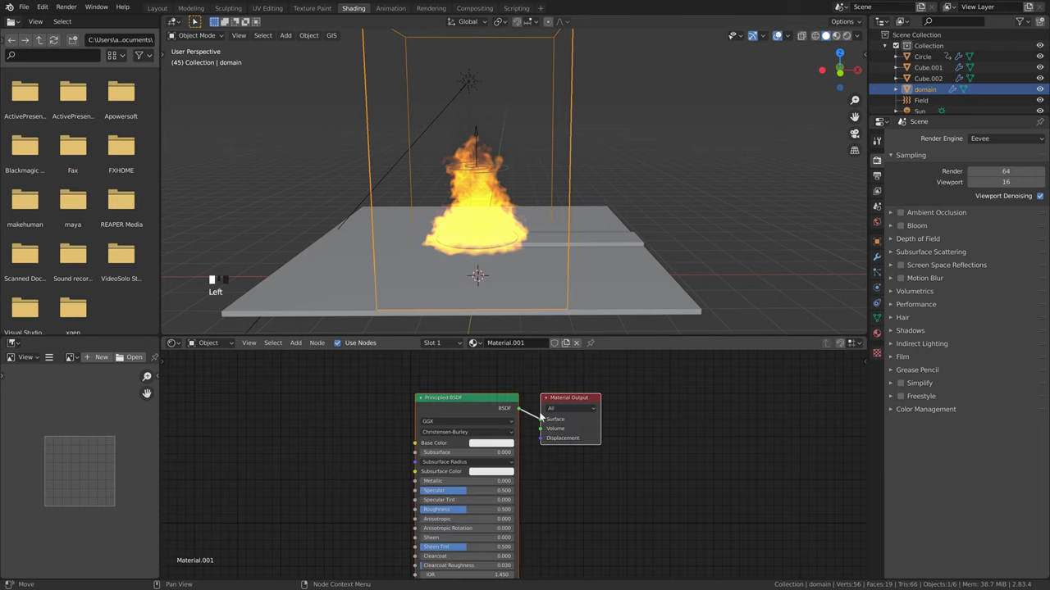
# Step: Replace the Principled BSDF with a Principled Volume node connected to the Material Output's Volume input
pyautogui.doubleClick(498, 401)
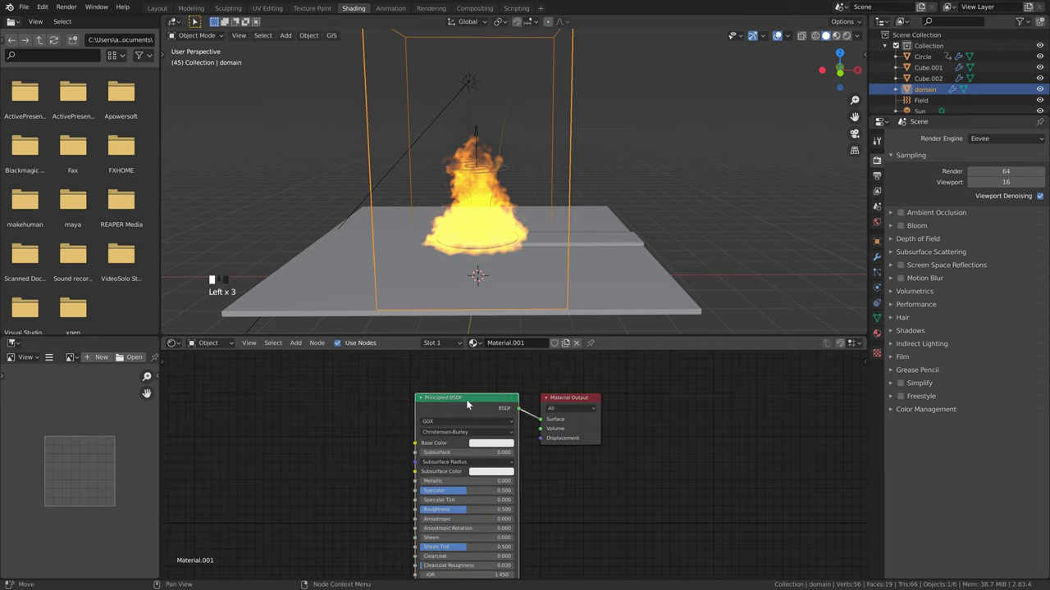
pyautogui.press('Delete')
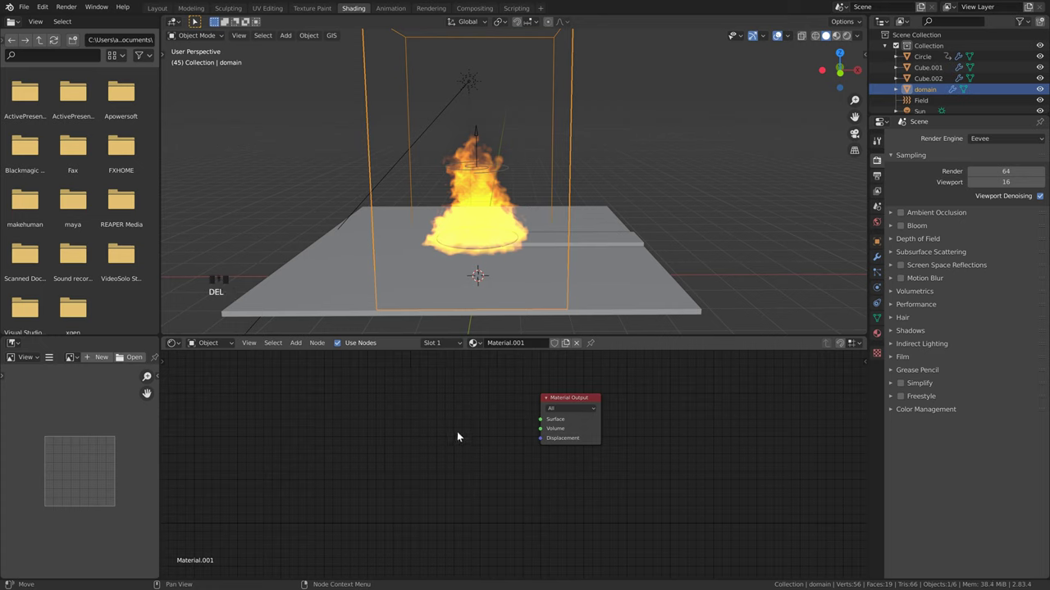
pyautogui.hotkey('shift', 'a')
pyautogui.write('pri')
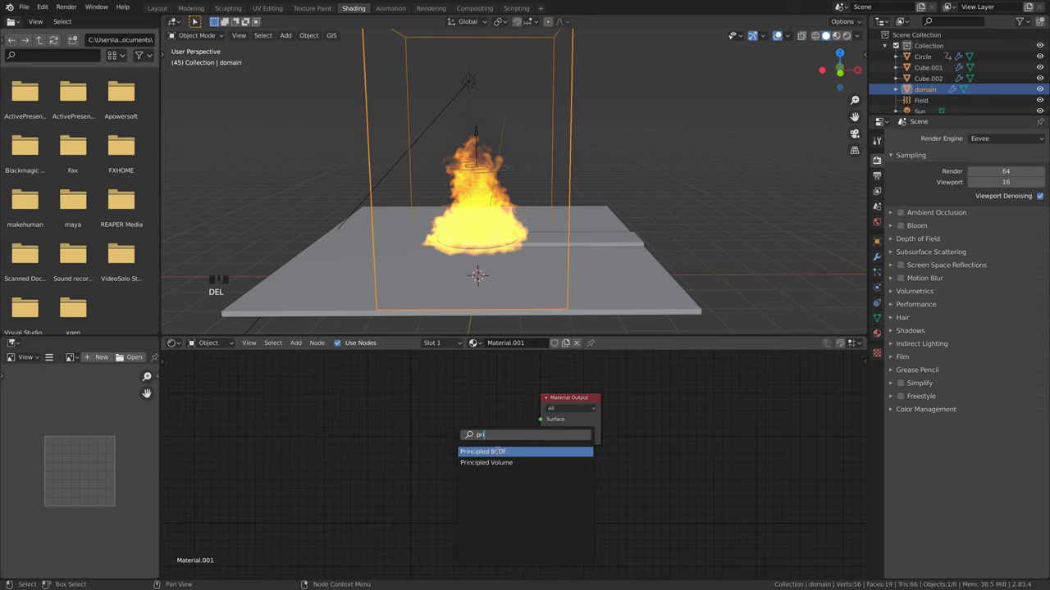
pyautogui.click(492, 462)
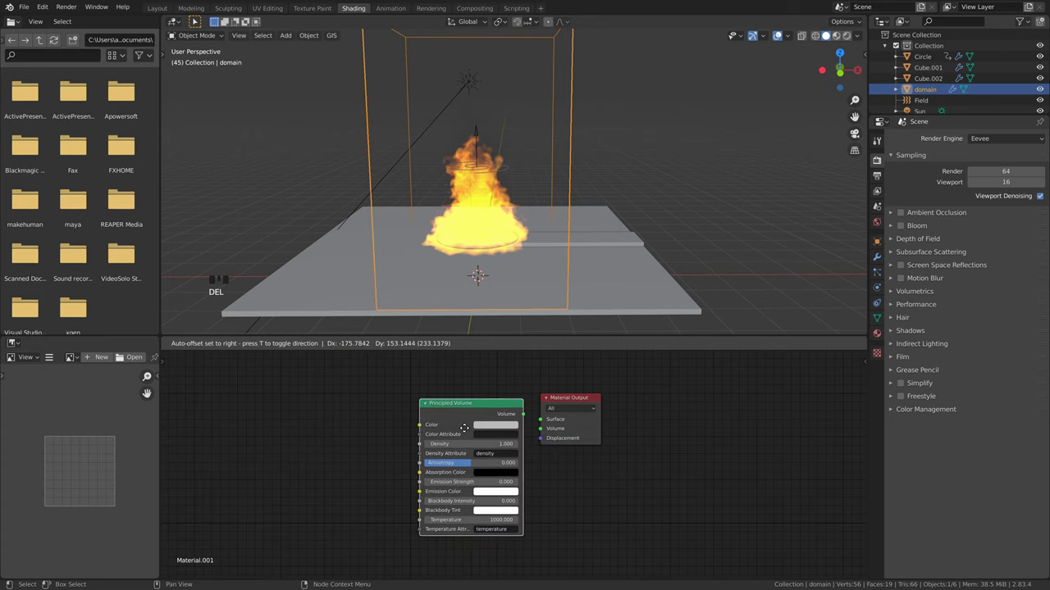
pyautogui.click(429, 432)
pyautogui.moveTo(487, 415); pyautogui.dragTo(542, 431)
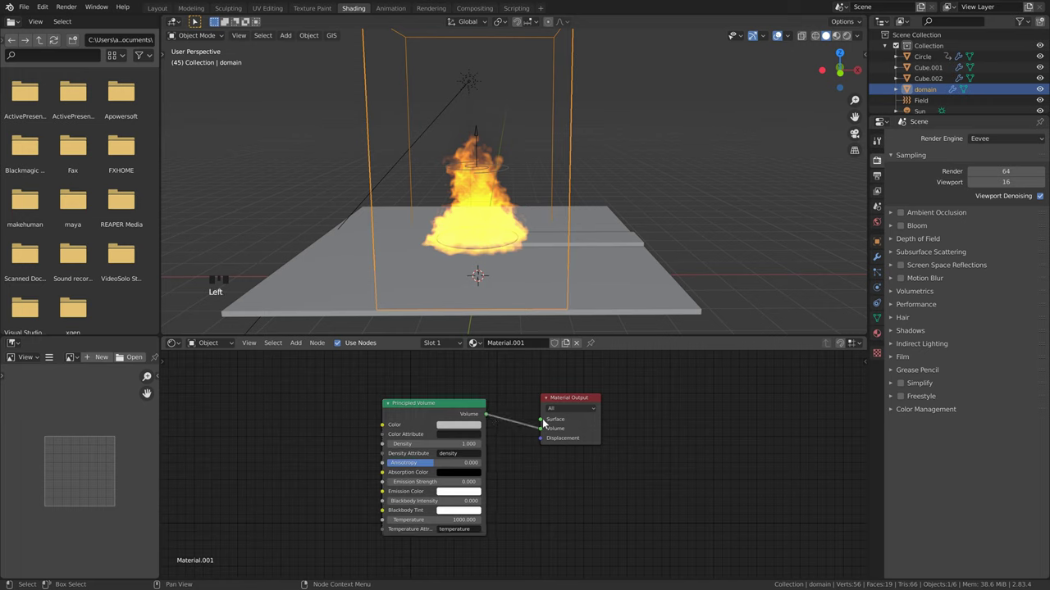
# Step: Set the Principled Volume's Density to 750, Blackbody Intensity to 10 and Temperature to 1300
pyautogui.scroll(-2, 541, 475)
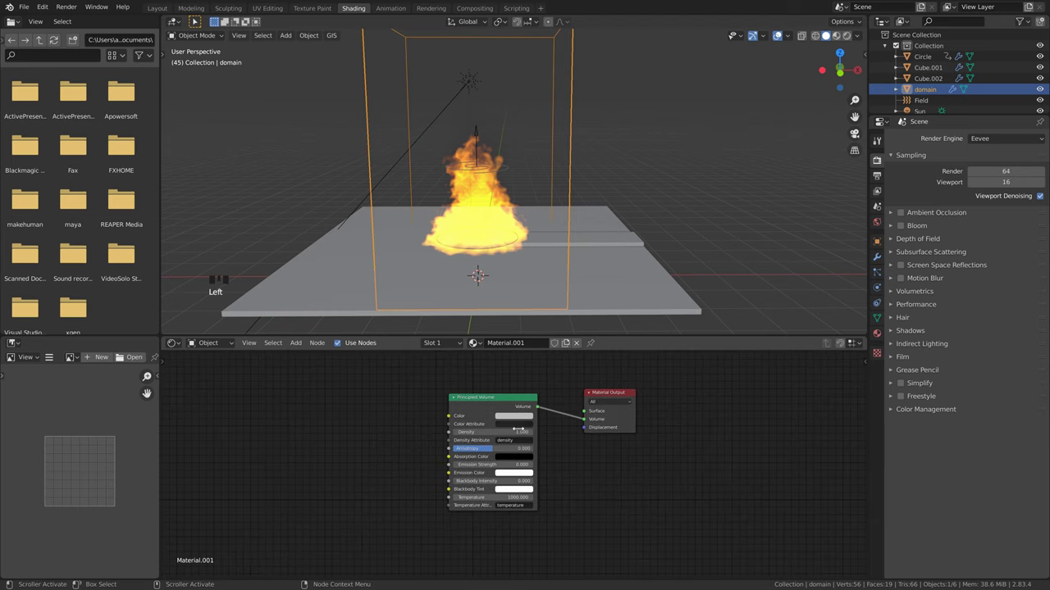
pyautogui.moveTo(553, 448); pyautogui.dragTo(548, 456, button='middle')
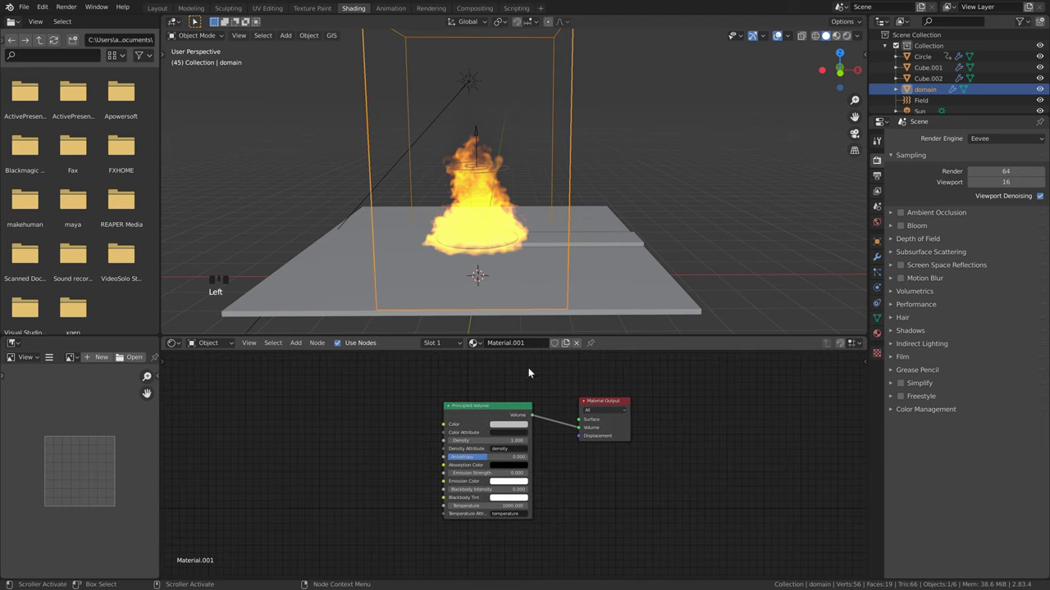
pyautogui.click(517, 441)
pyautogui.write('750')
pyautogui.press('Return')
pyautogui.click(516, 489)
pyautogui.write('10')
pyautogui.click(516, 489)
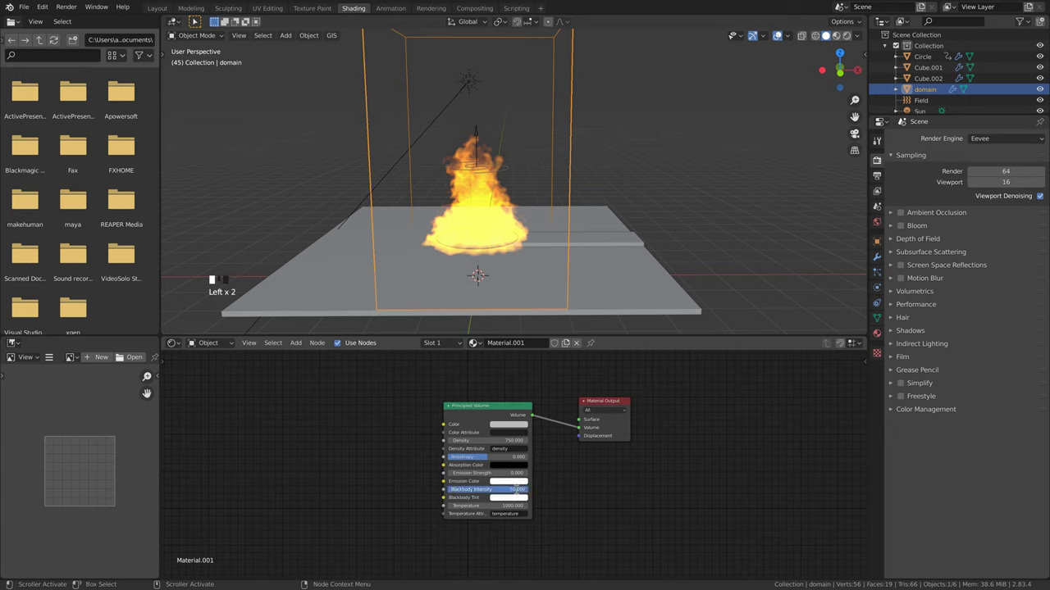
pyautogui.click(515, 506)
pyautogui.write('1300.0')
pyautogui.press('Return')
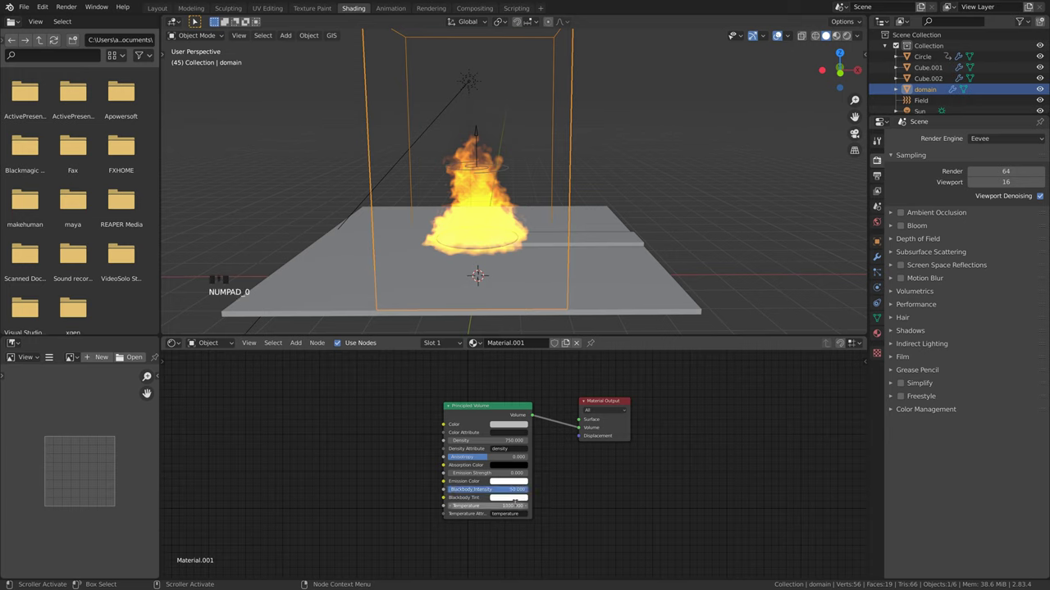
# Step: Add an Attribute node named flame and route its Fac through a ColorRamp into the Principled Volume's Blackbody Tint
pyautogui.moveTo(322, 473); pyautogui.dragTo(382, 457, button='middle')
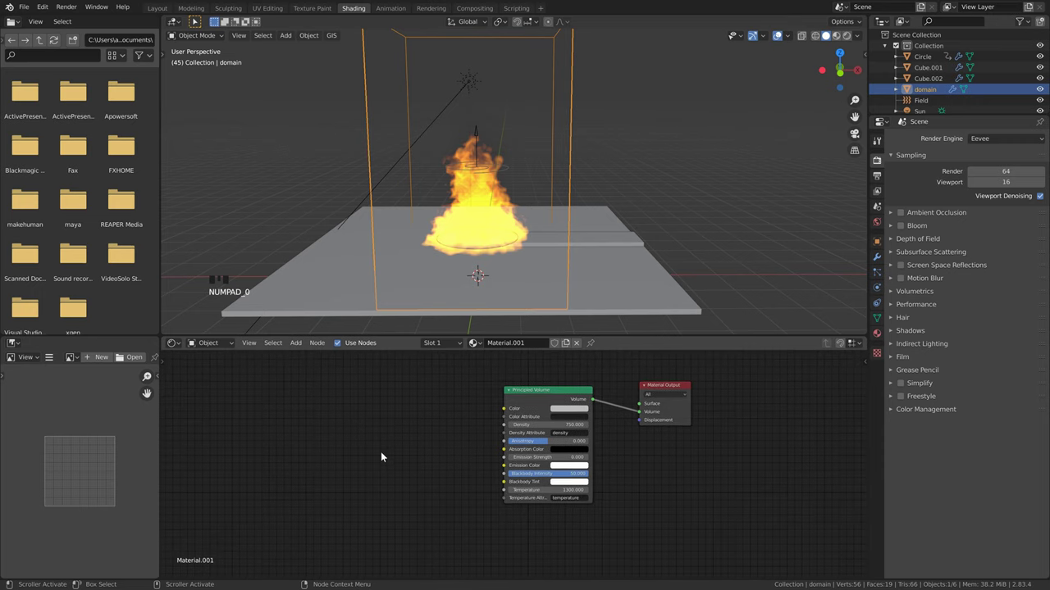
pyautogui.hotkey('shift', 'a')
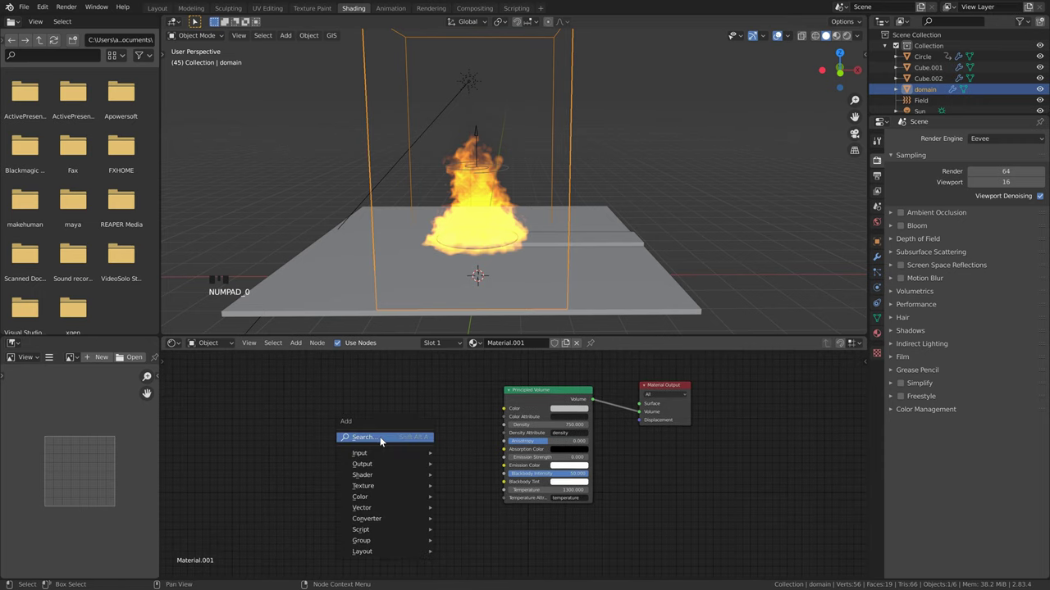
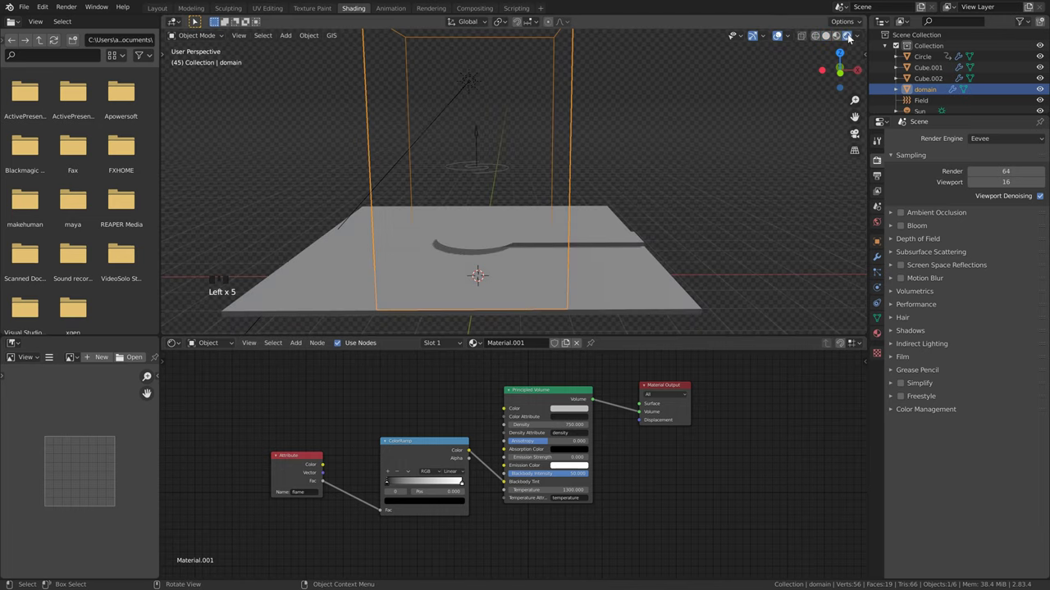
# Step: Set the render engine to Cycles with the GPU Compute device and enable Adaptive Sampling
pyautogui.moveTo(721, 176); pyautogui.dragTo(477, 122, button='middle')
pyautogui.scroll(2, 599, 174)
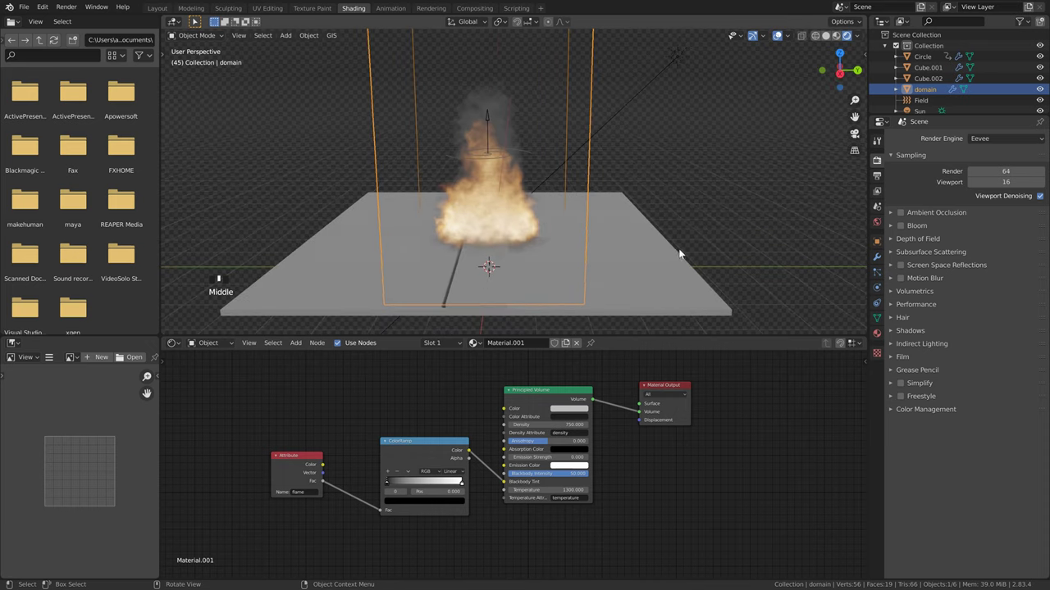
pyautogui.click(978, 140)
pyautogui.click(982, 176)
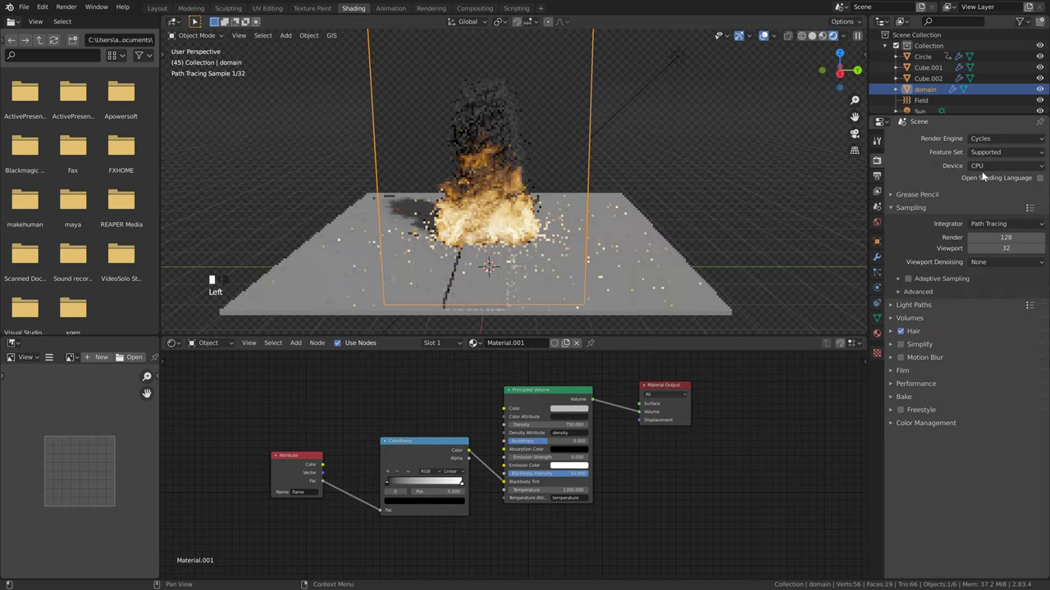
pyautogui.click(984, 166)
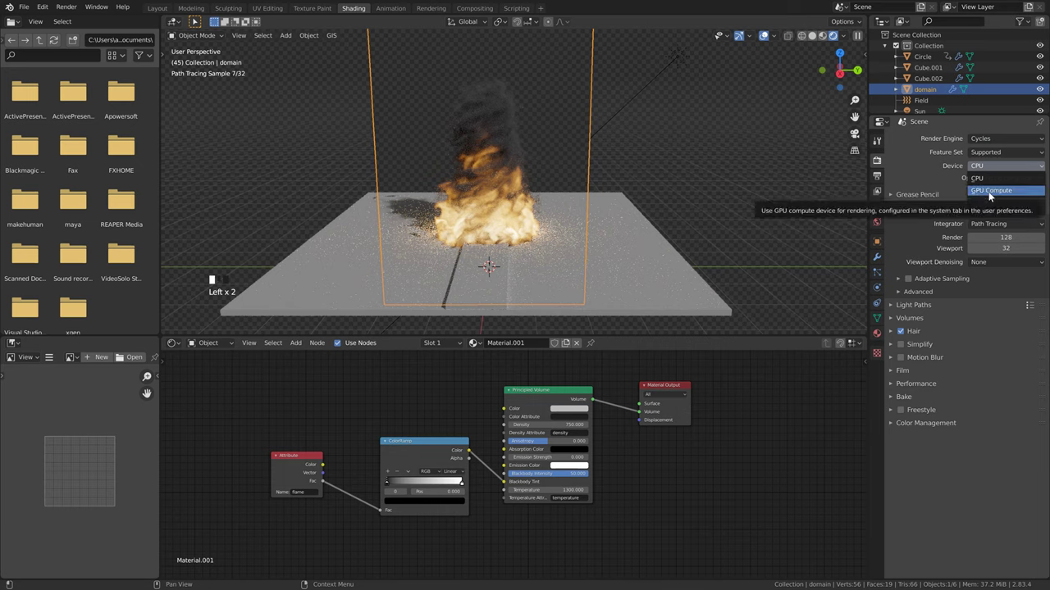
pyautogui.click(990, 192)
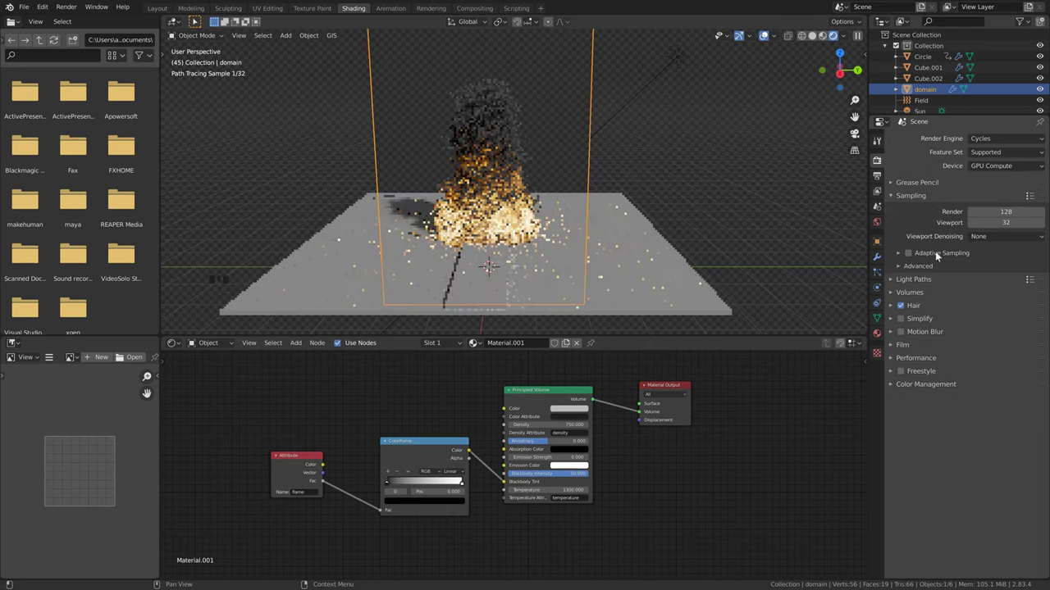
pyautogui.click(908, 253)
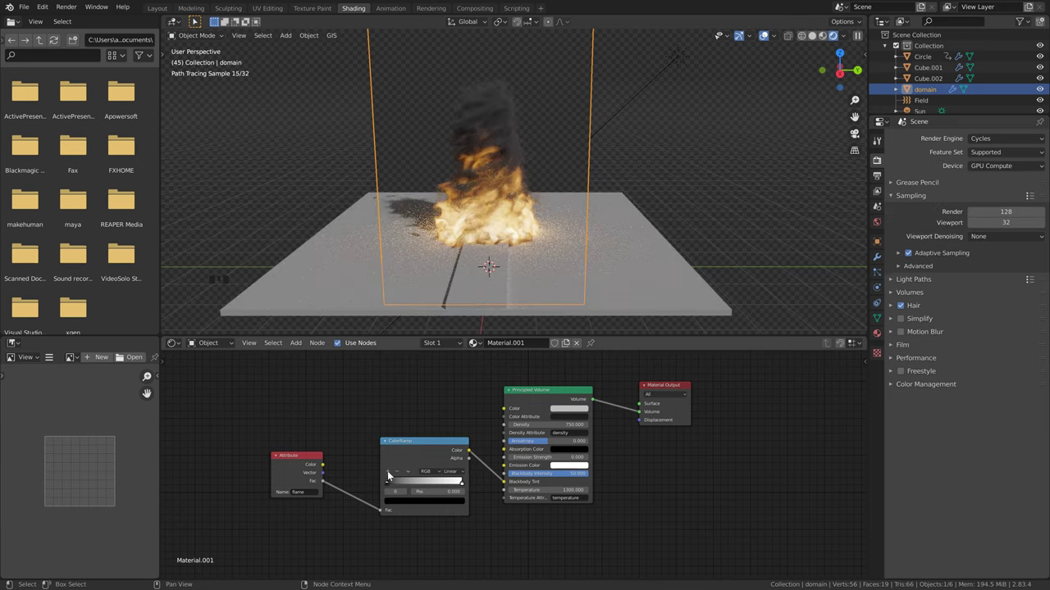
# Step: Add two color stops to the ColorRamp that drives the blackbody tint
pyautogui.click(387, 471)
pyautogui.click(387, 470)
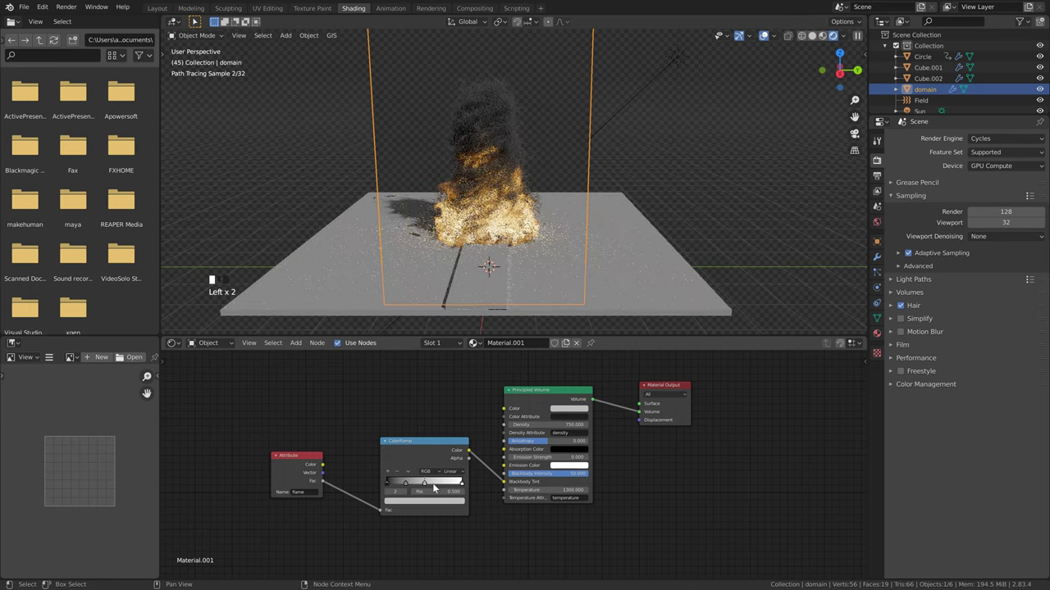
# Step: Move the ColorRamp's black stop to 0.150 and its third stop to 0.664, and color the second stop orange
pyautogui.moveTo(390, 484); pyautogui.dragTo(399, 484)
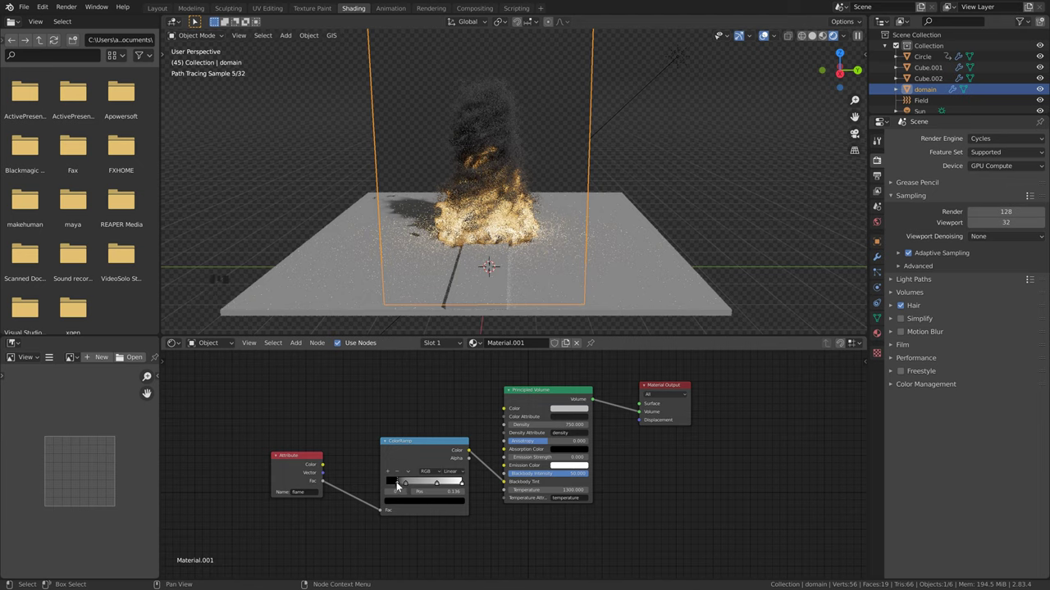
pyautogui.moveTo(397, 488); pyautogui.dragTo(398, 487)
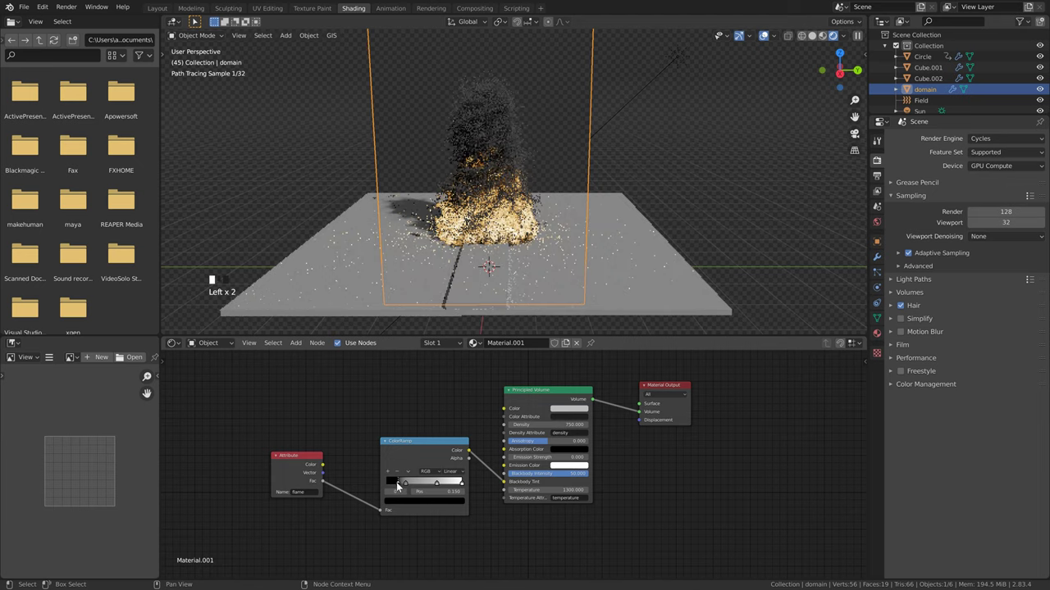
pyautogui.click(416, 500)
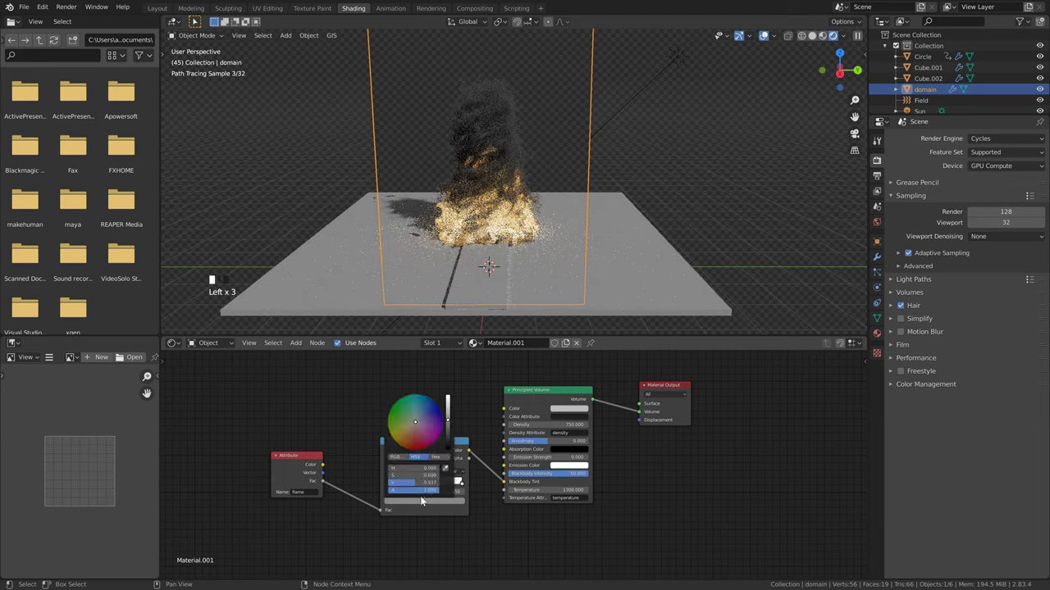
pyautogui.click(450, 400)
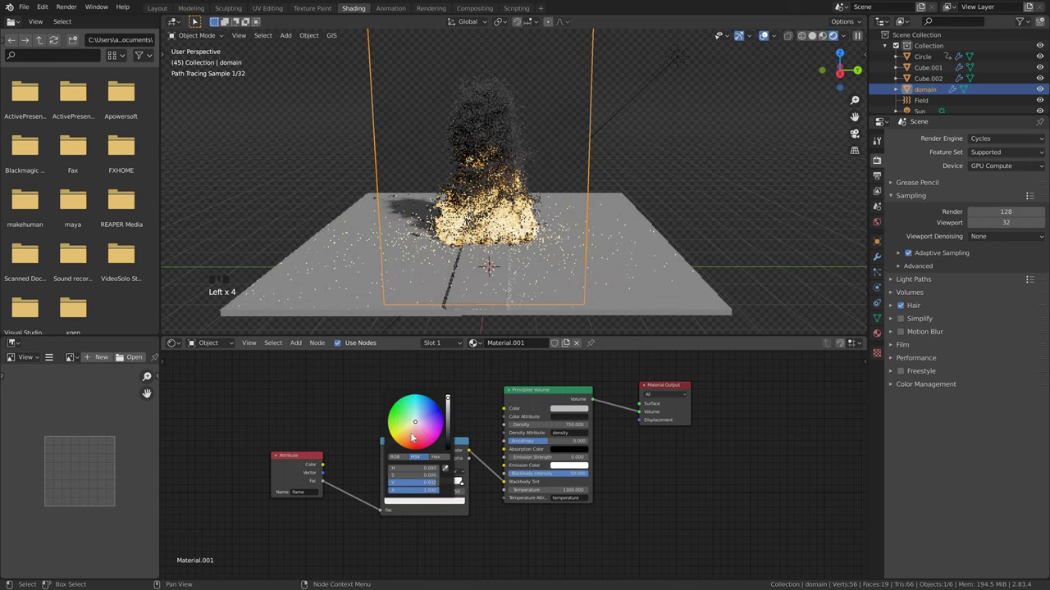
# Step: Color the ColorRamp's third stop bright yellow and move the white end stop to position 0.775
pyautogui.click(437, 486)
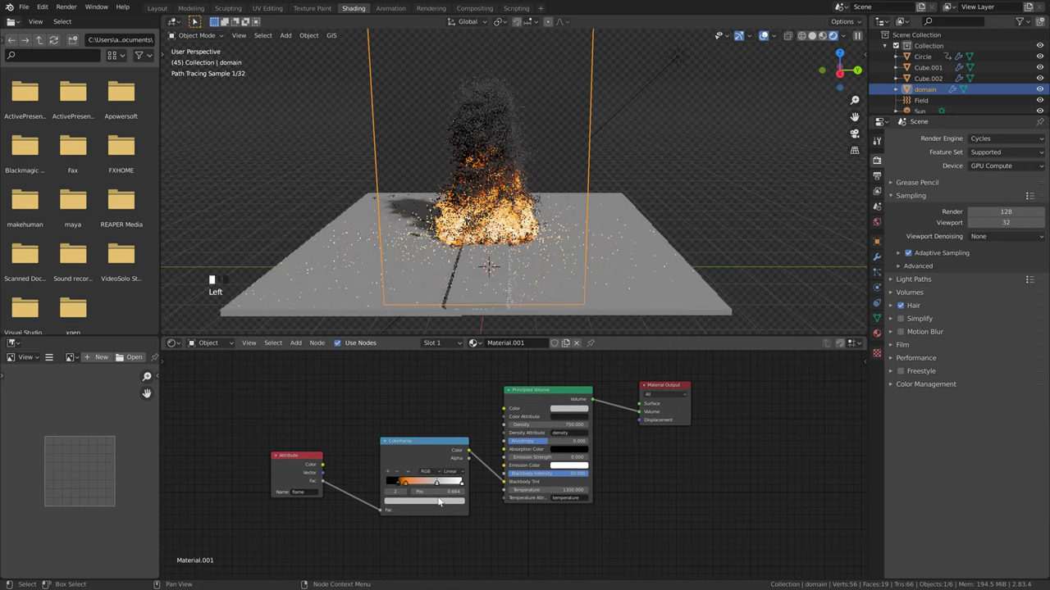
pyautogui.click(439, 503)
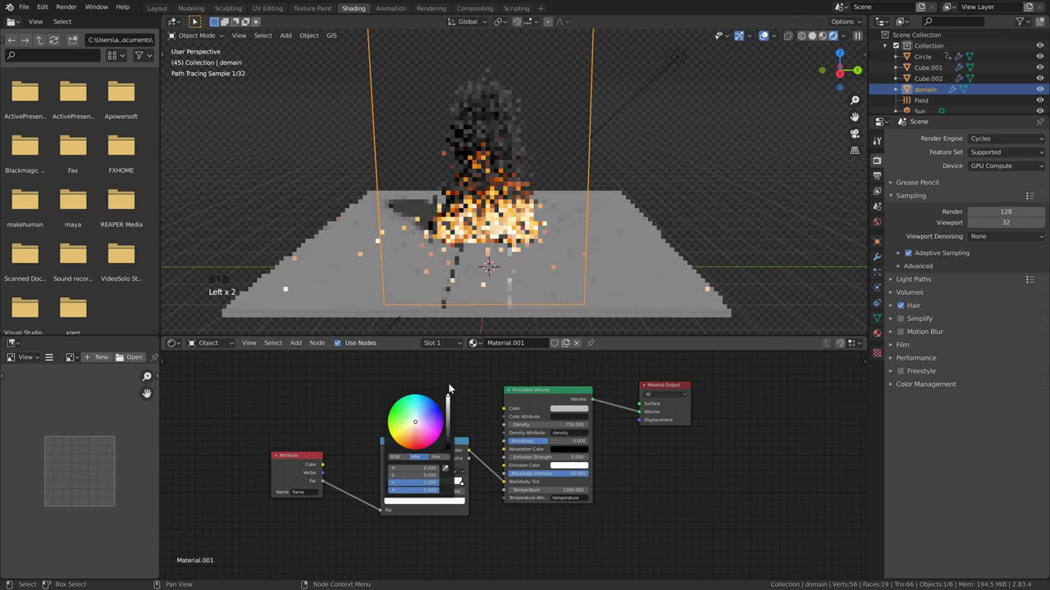
pyautogui.moveTo(404, 435); pyautogui.dragTo(387, 449)
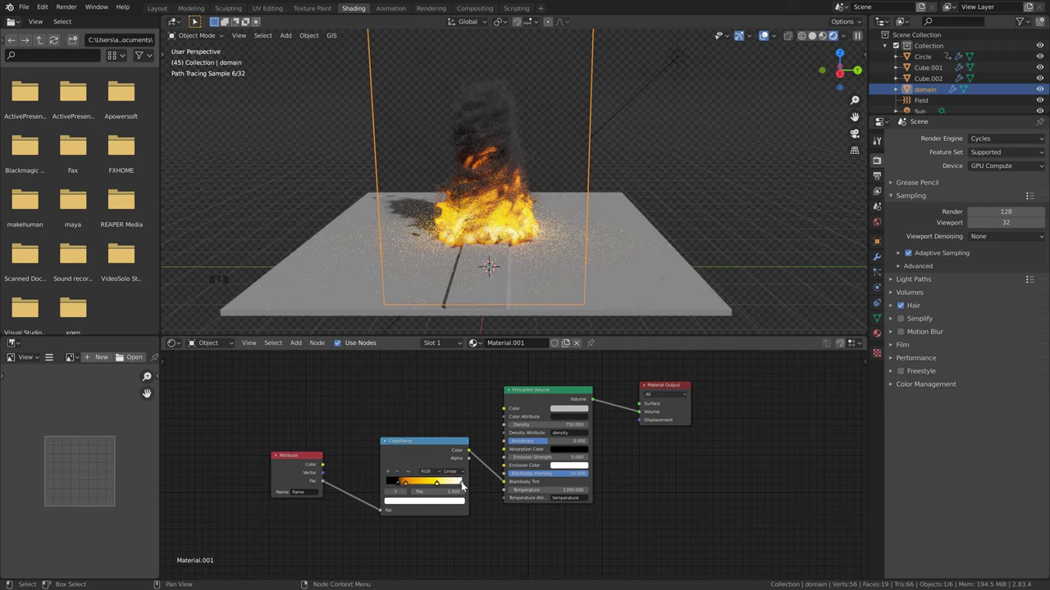
pyautogui.moveTo(455, 486); pyautogui.dragTo(446, 487)
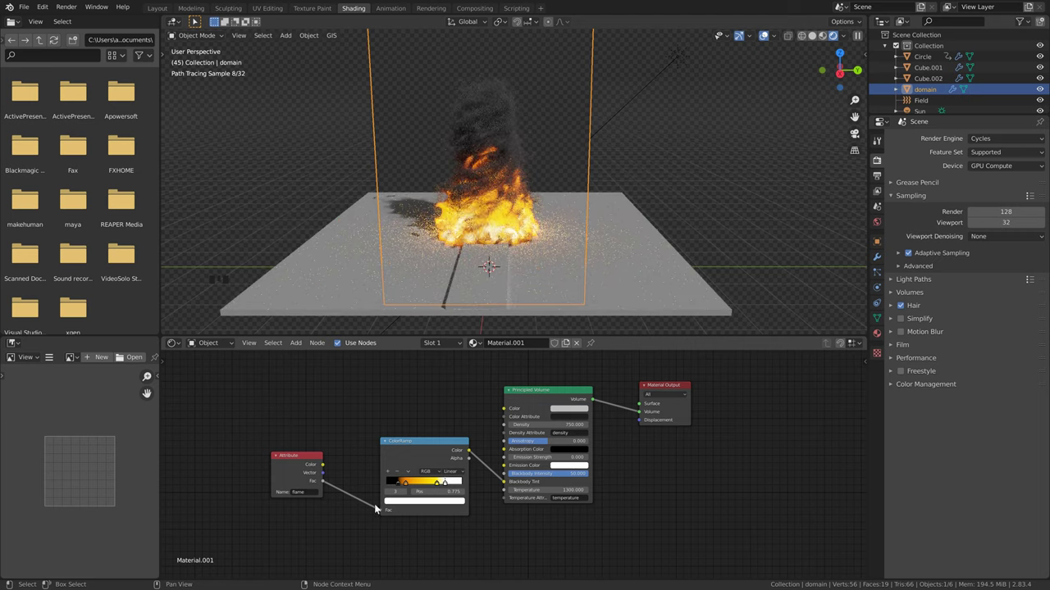
# Step: Disconnect the Attribute's Fac from the ColorRamp to compare the flame color, and link it back
pyautogui.moveTo(379, 510); pyautogui.dragTo(361, 480)
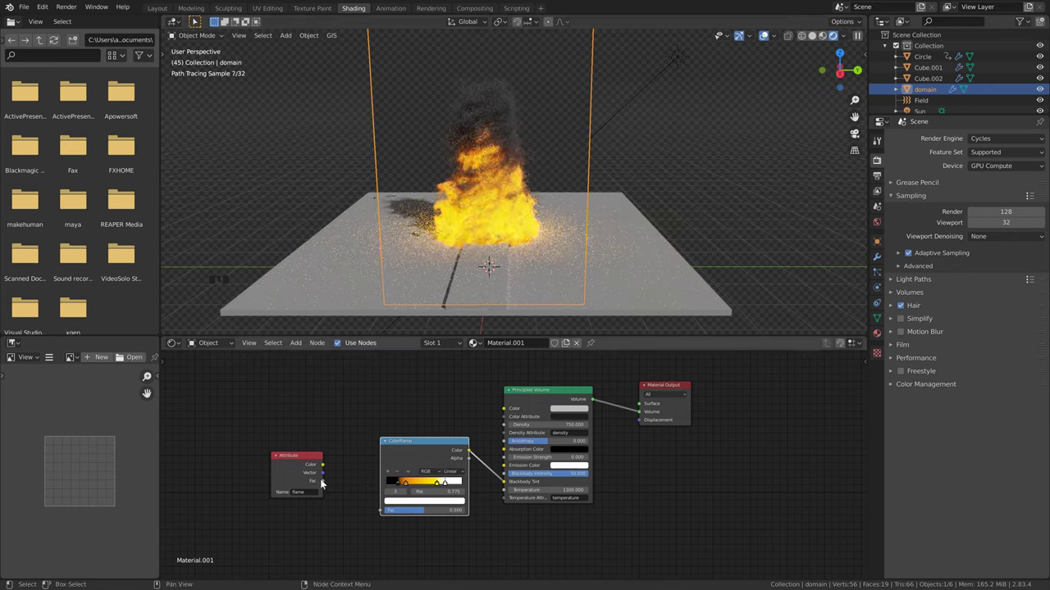
pyautogui.moveTo(324, 480); pyautogui.dragTo(381, 510)
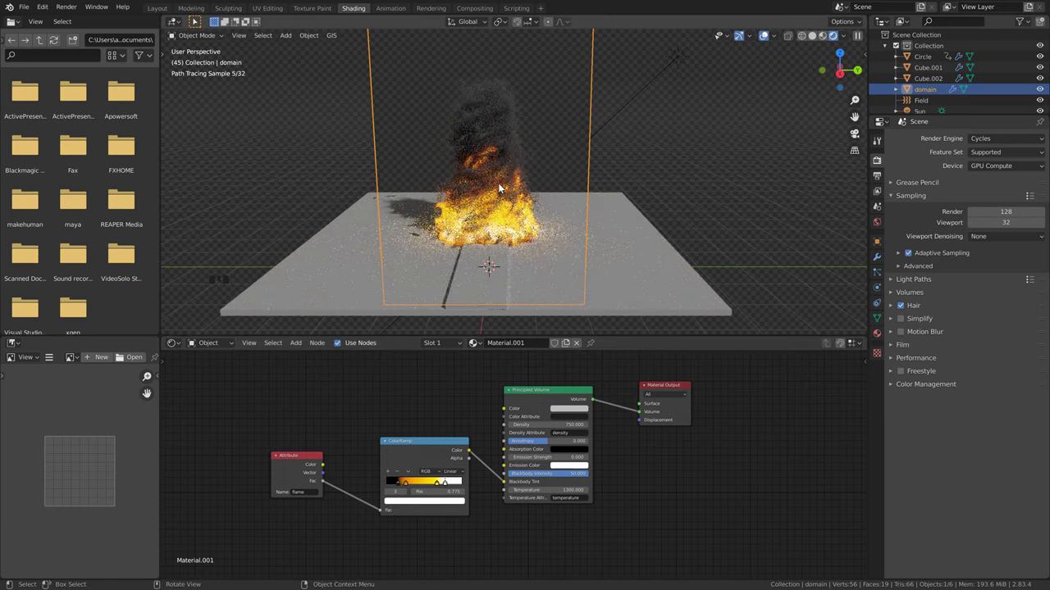
# Step: Give the large floor slab a new Principled BSDF material with Metallic 1.000 and Roughness 0.139
pyautogui.click(658, 257)
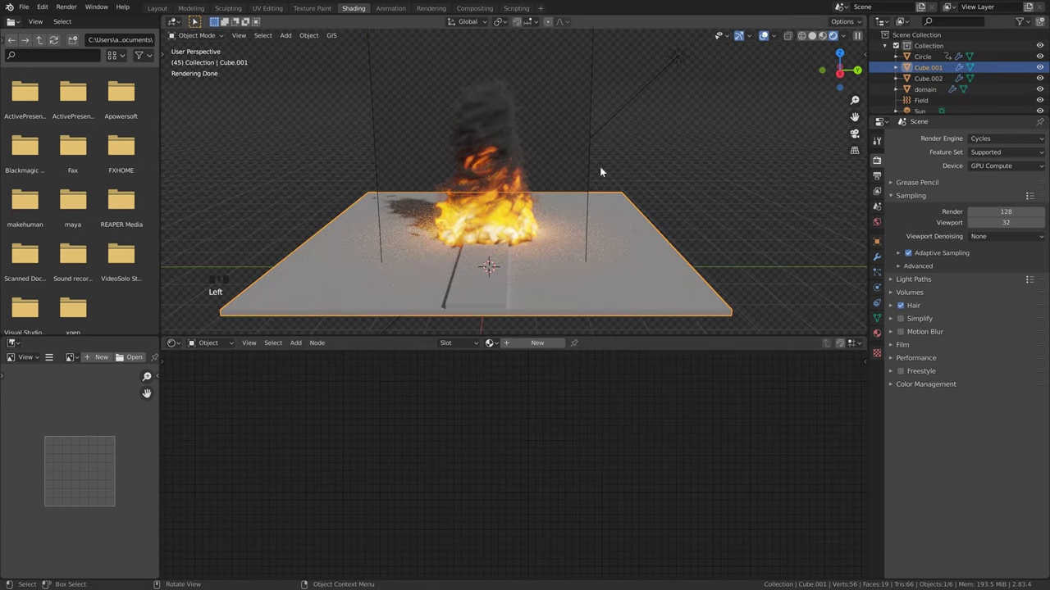
pyautogui.click(876, 333)
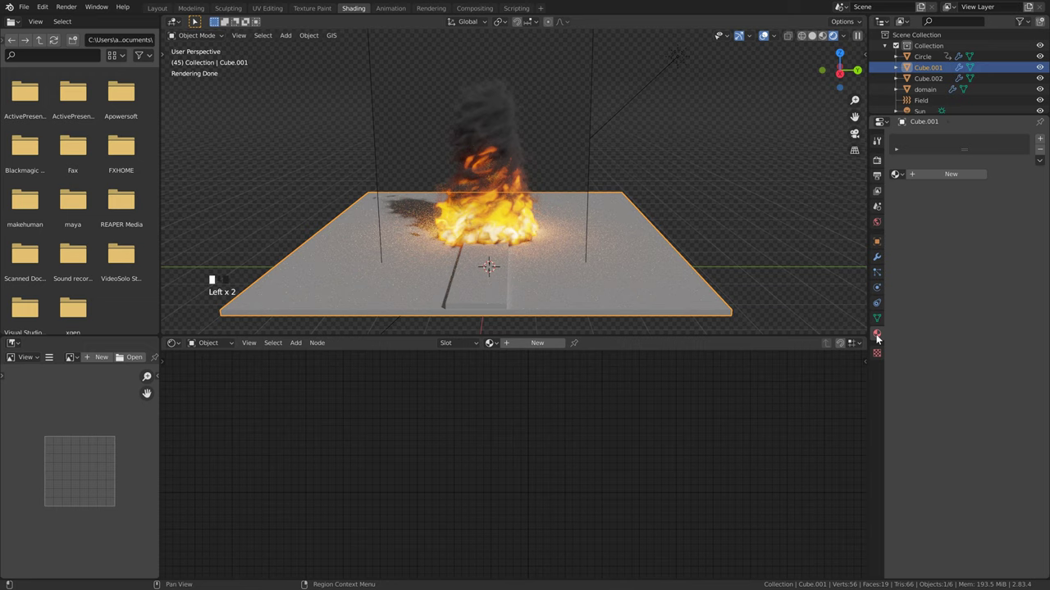
pyautogui.click(979, 176)
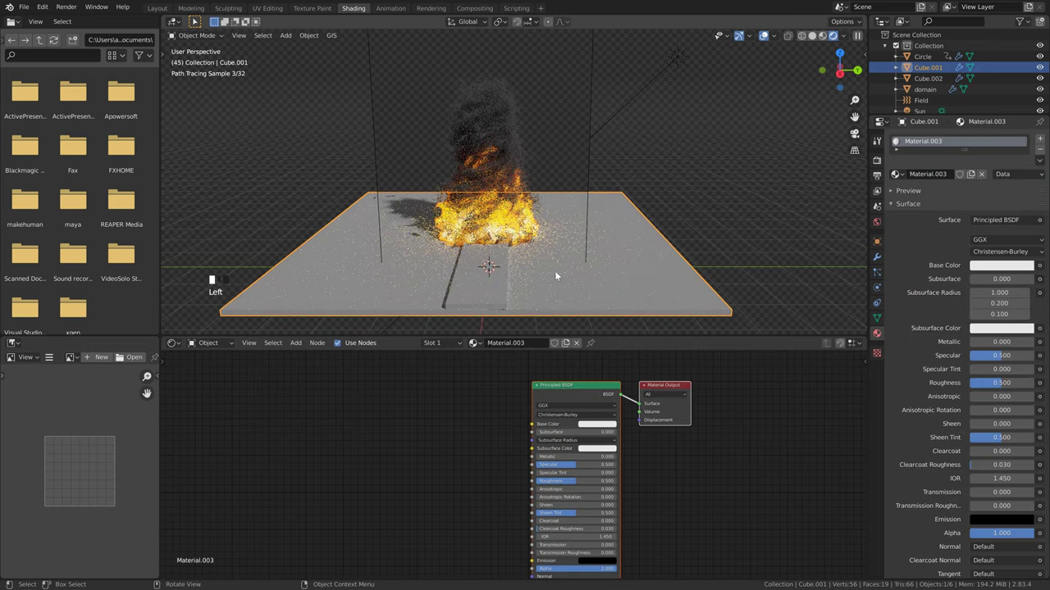
pyautogui.moveTo(636, 461); pyautogui.dragTo(576, 451, button='middle')
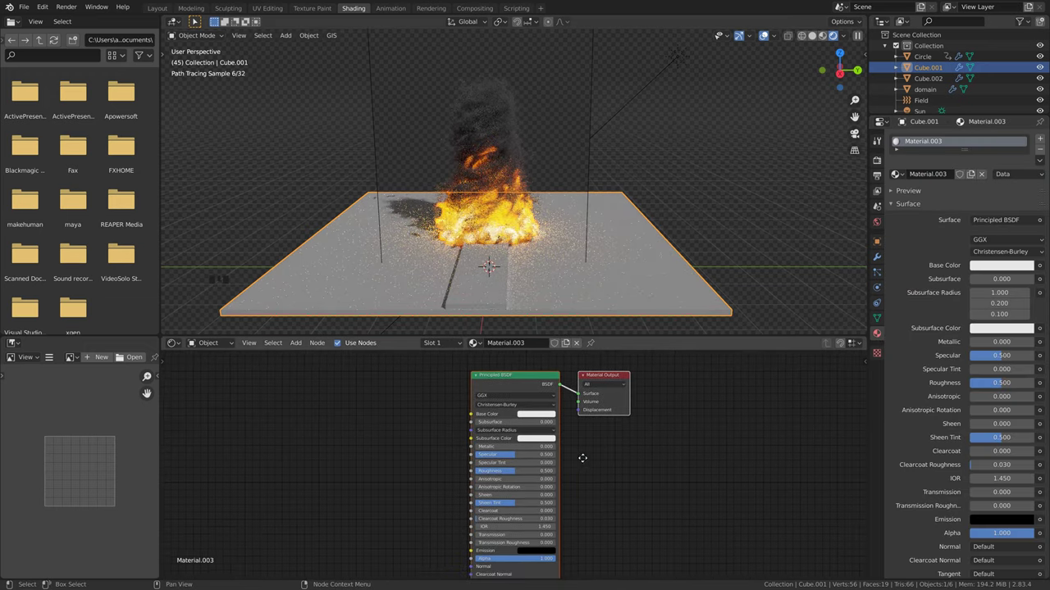
pyautogui.scroll(-5, 574, 314)
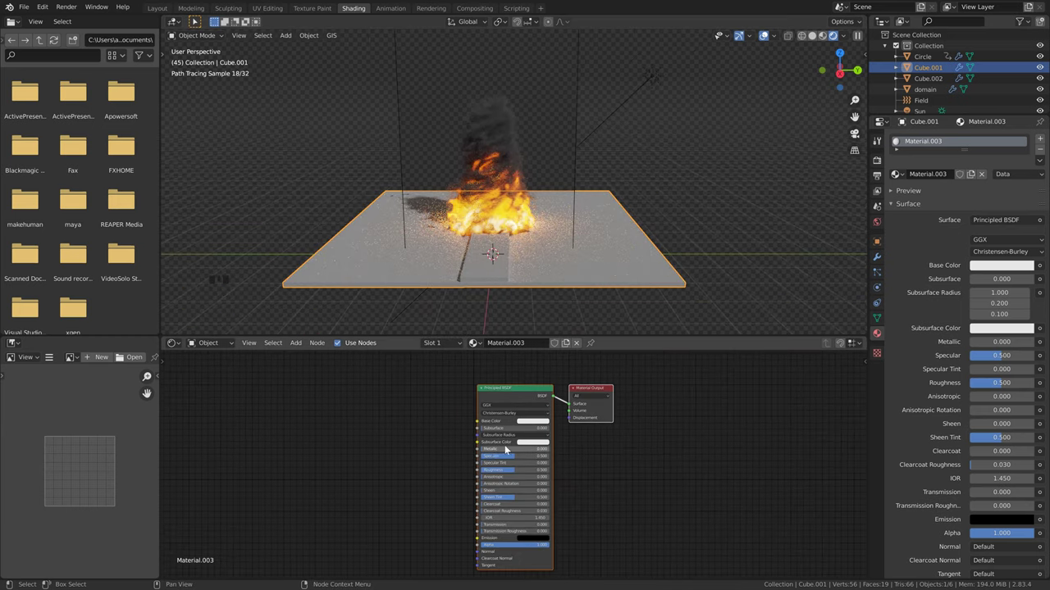
pyautogui.moveTo(484, 452)
pyautogui.mouseDown()
pyautogui.moveTo(582, 452)
pyautogui.moveTo(492, 469)
pyautogui.mouseUp()
pyautogui.scroll(1, 579, 254)
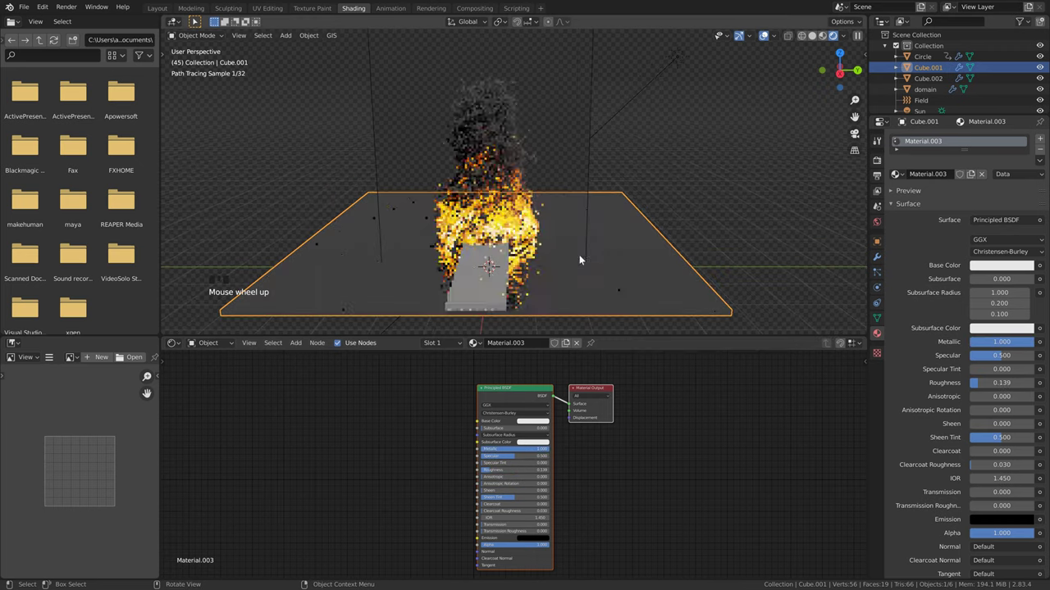
pyautogui.scroll(-2, 603, 209)
pyautogui.scroll(1, 599, 216)
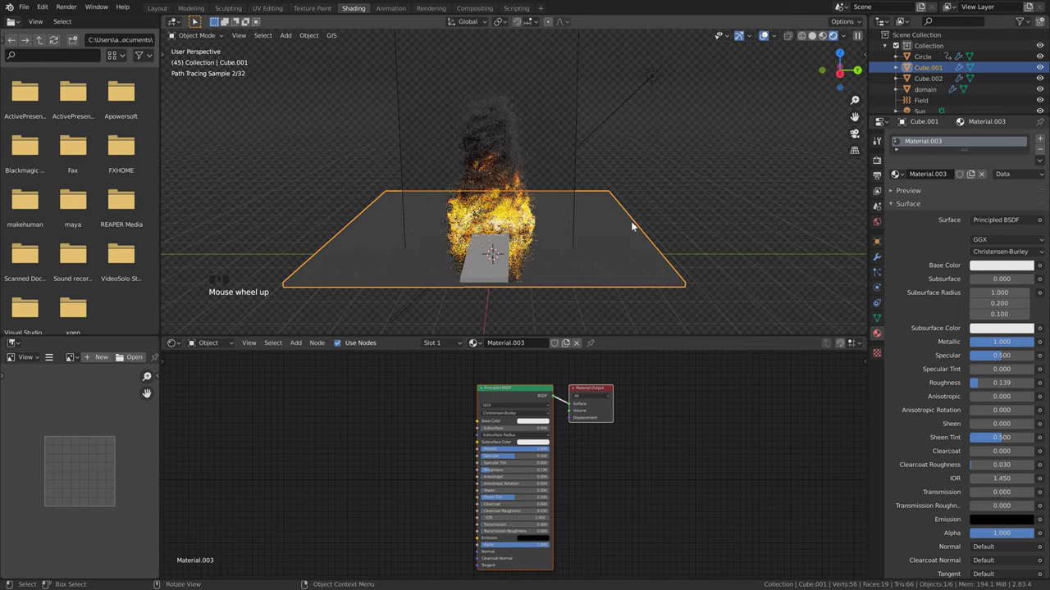
# Step: Set the World background color to an Environment Texture using the image fullmoon.hdr
pyautogui.click(875, 224)
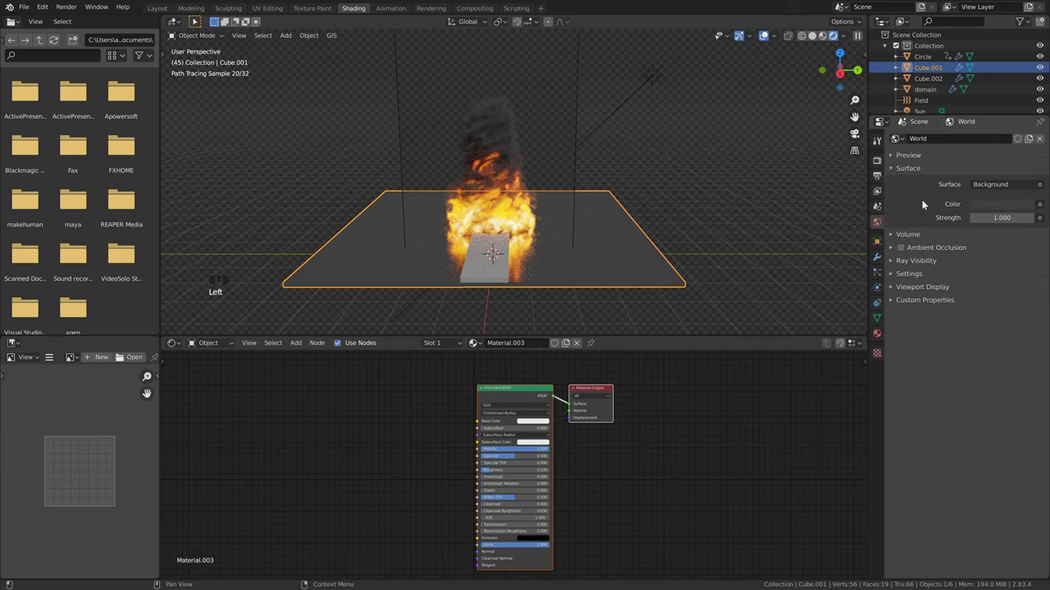
pyautogui.click(1040, 205)
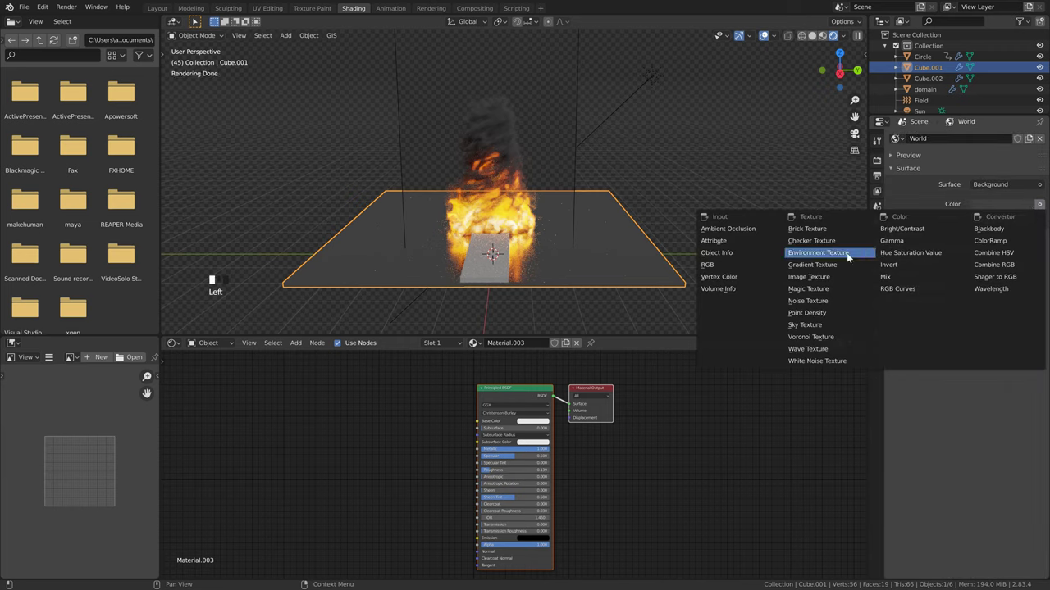
pyautogui.click(820, 253)
pyautogui.click(1030, 217)
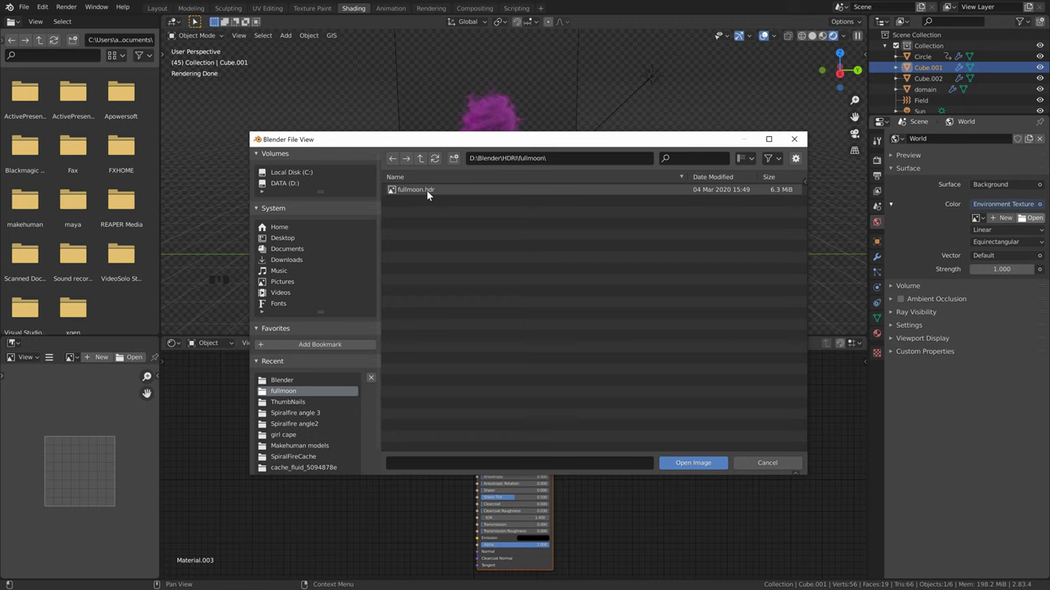
pyautogui.click(426, 191)
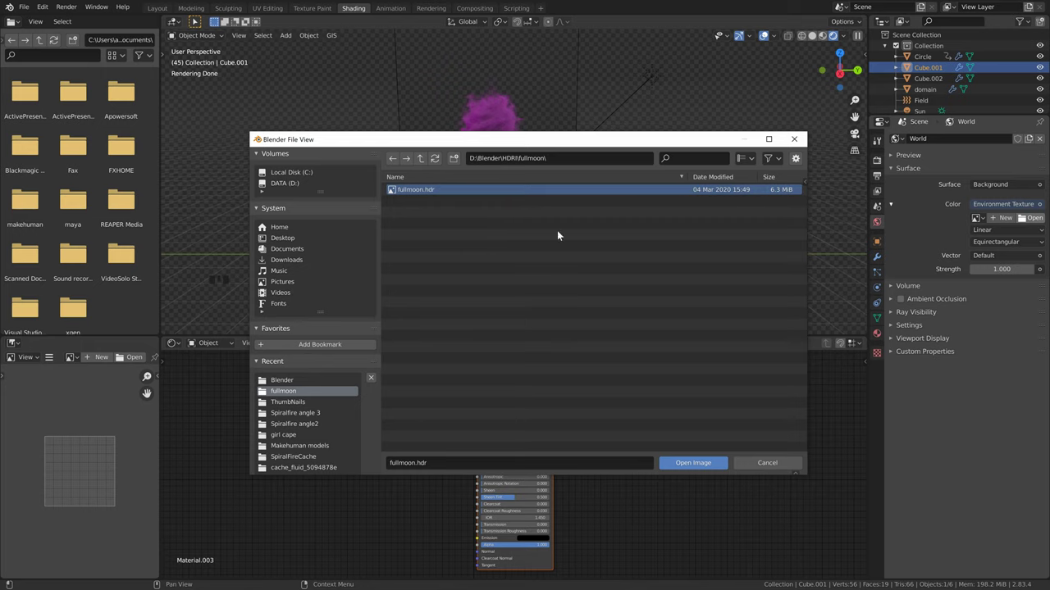
pyautogui.click(689, 462)
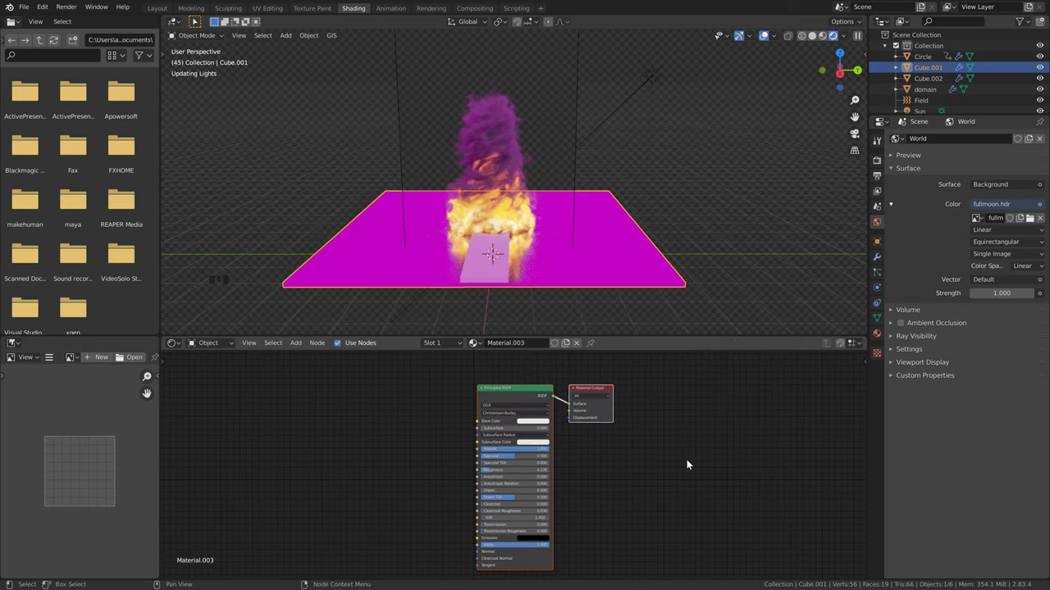
# Step: Disable the Transparent film option in the render settings so that the HDR background is rendered
pyautogui.click(877, 162)
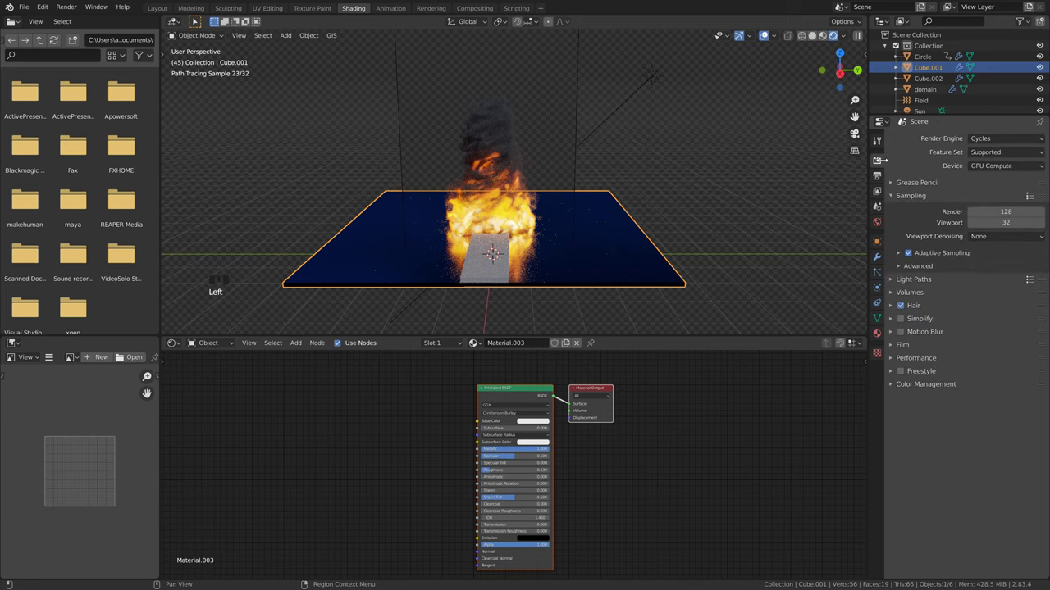
pyautogui.click(892, 345)
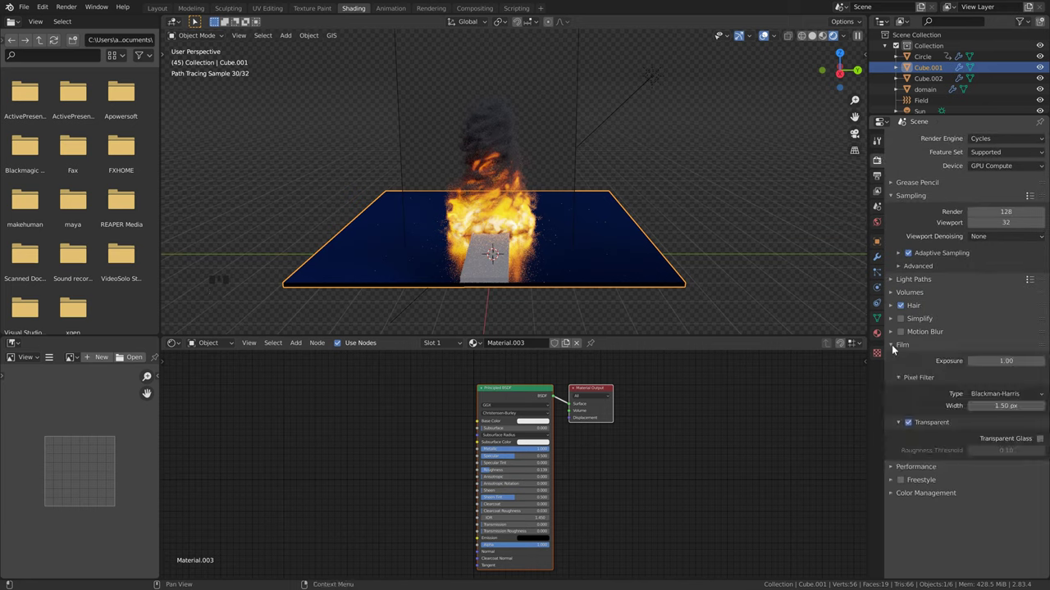
pyautogui.click(909, 423)
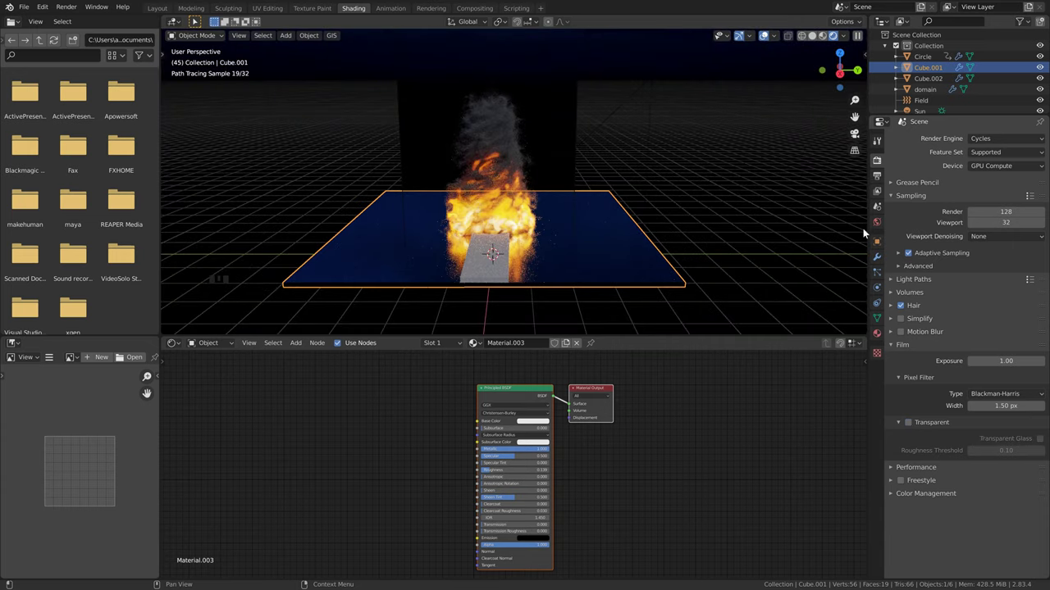
# Step: Check the rendered fire against the night background from a lower angle with the viewport overlays temporarily hidden
pyautogui.click(764, 37)
pyautogui.moveTo(645, 141); pyautogui.dragTo(565, 178, button='middle')
pyautogui.scroll(1, 571, 168)
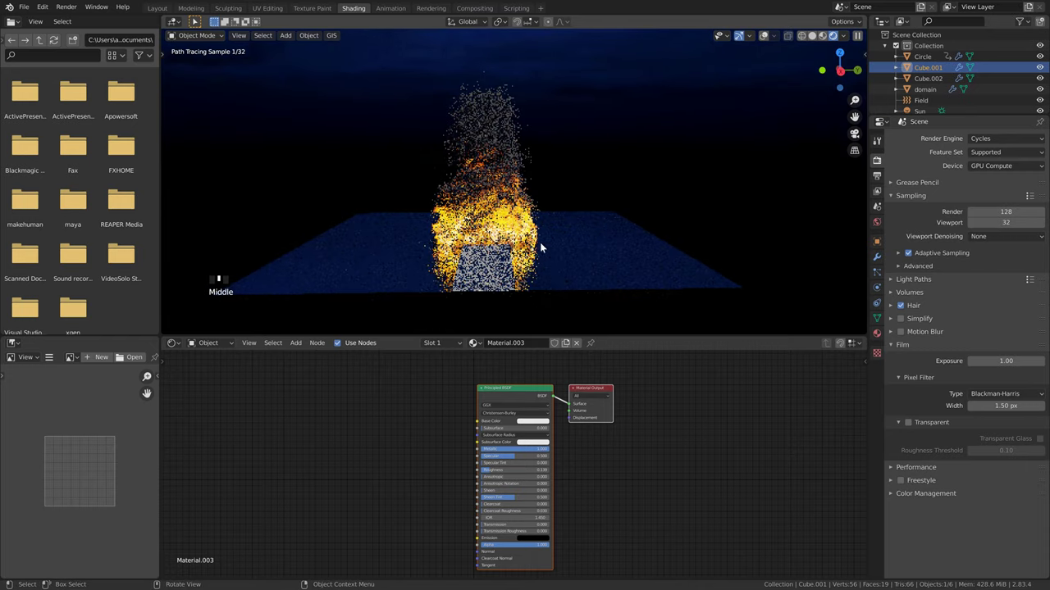
pyautogui.click(763, 36)
# Step: Assign the existing Material.003 to the small block Cube.002 in front of the fire
pyautogui.click(479, 284)
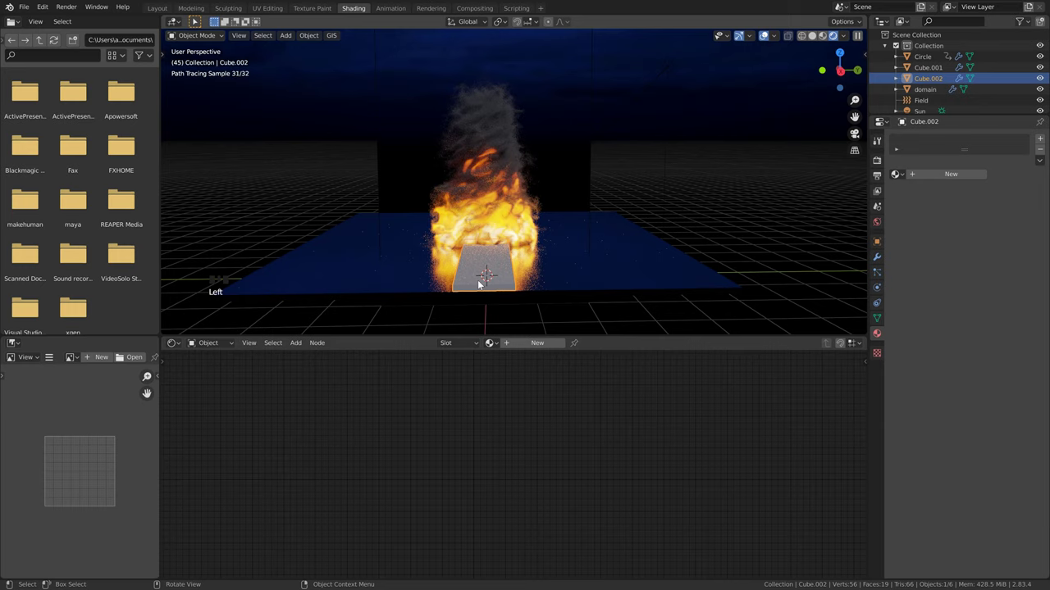
pyautogui.click(902, 174)
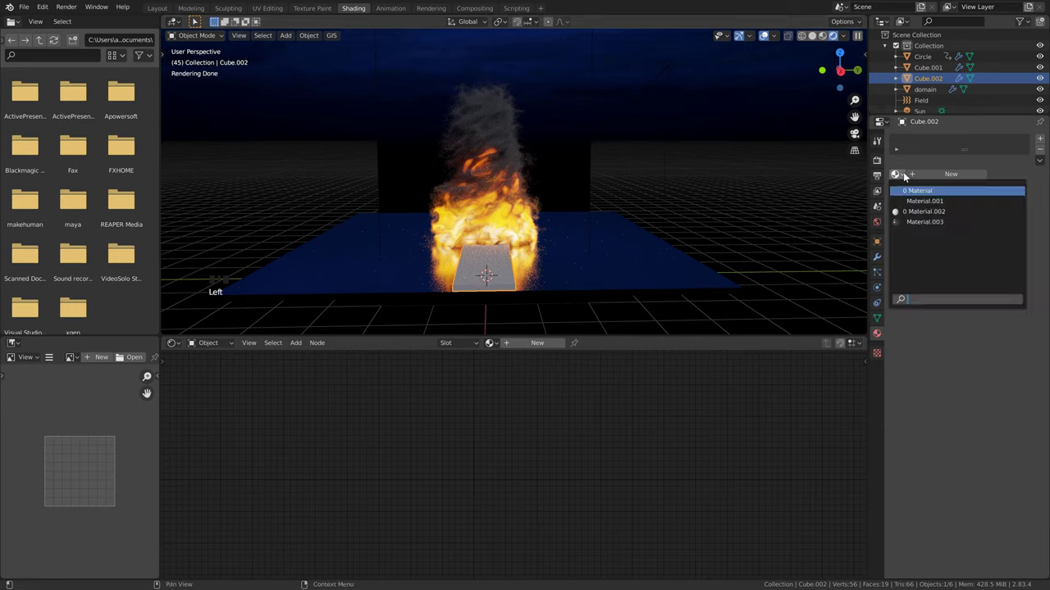
pyautogui.click(925, 220)
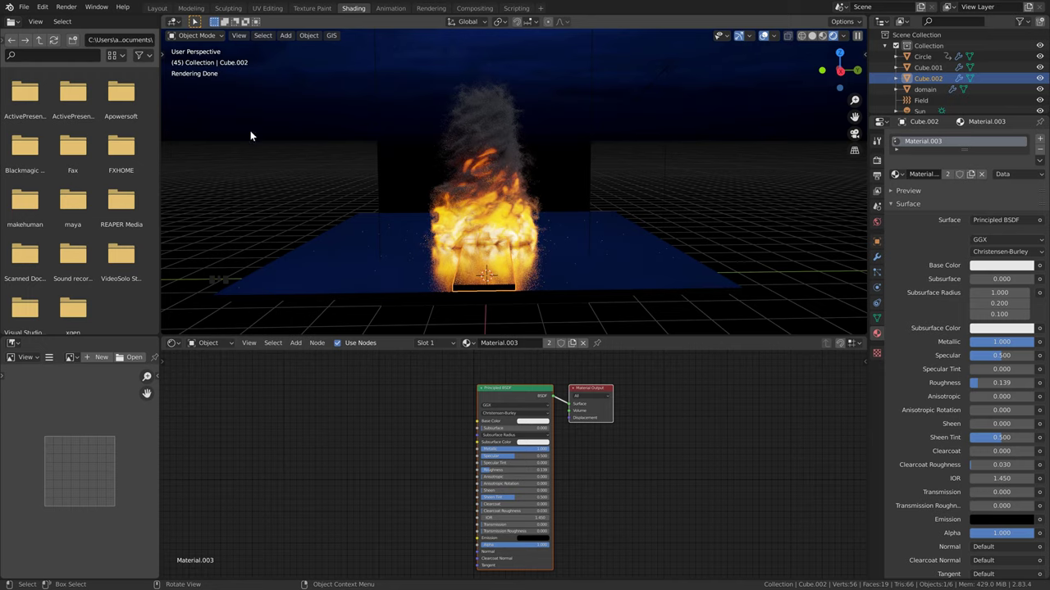
# Step: Switch to the Layout workspace, deselect everything and hide the viewport overlays around the rendered fire
pyautogui.click(159, 9)
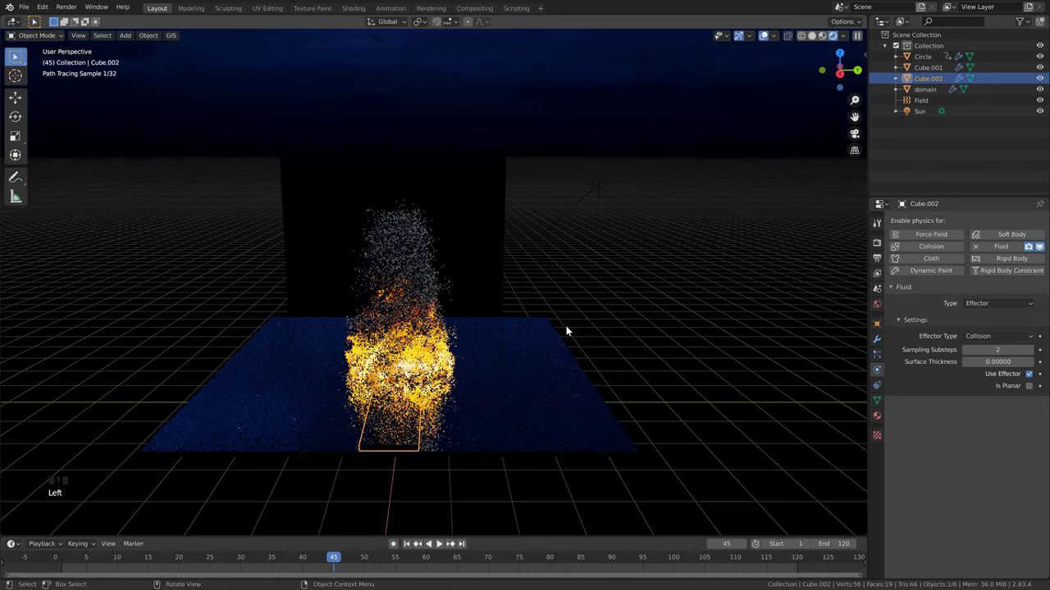
pyautogui.keyDown('shift'); pyautogui.moveTo(566, 326); pyautogui.dragTo(574, 261, button='middle'); pyautogui.keyUp('shift')
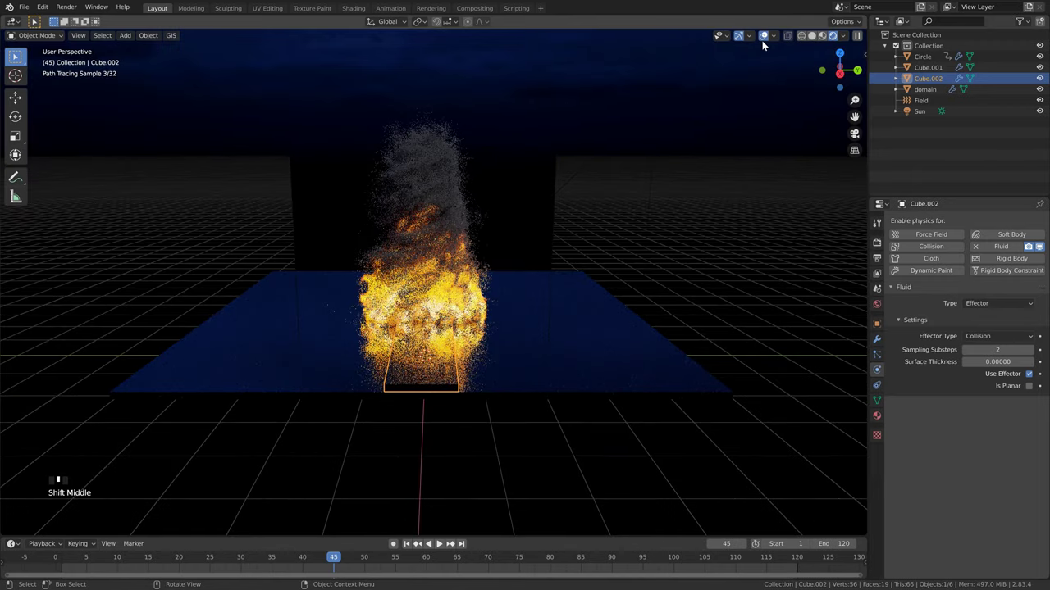
pyautogui.click(599, 241)
pyautogui.hotkey('shift', 'alt', 'z')
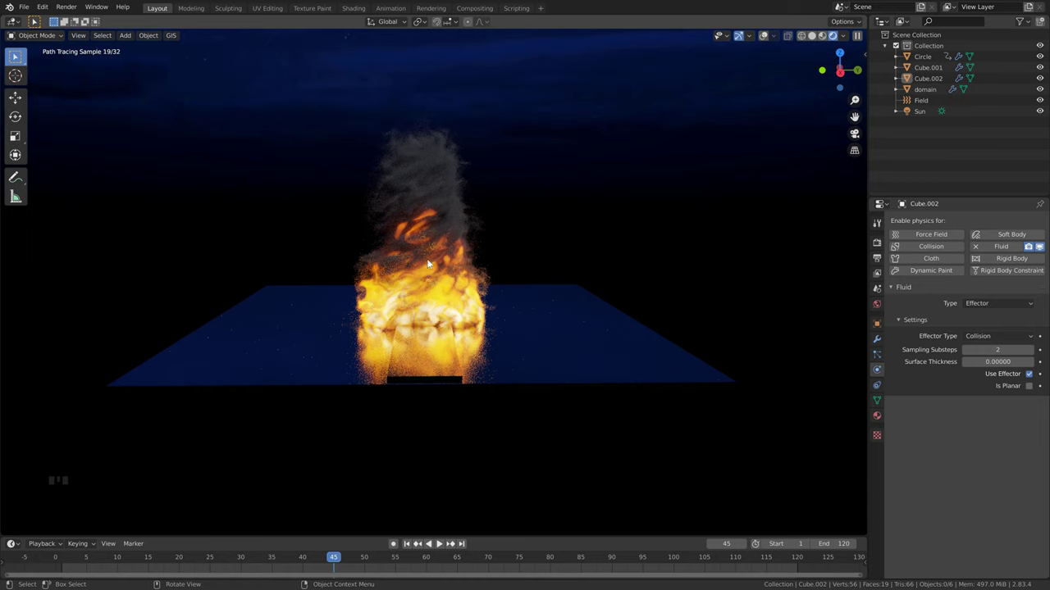
# Step: Select the domain and examine its fluid settings, especially Resolution Divisions and the timesteps
pyautogui.click(925, 90)
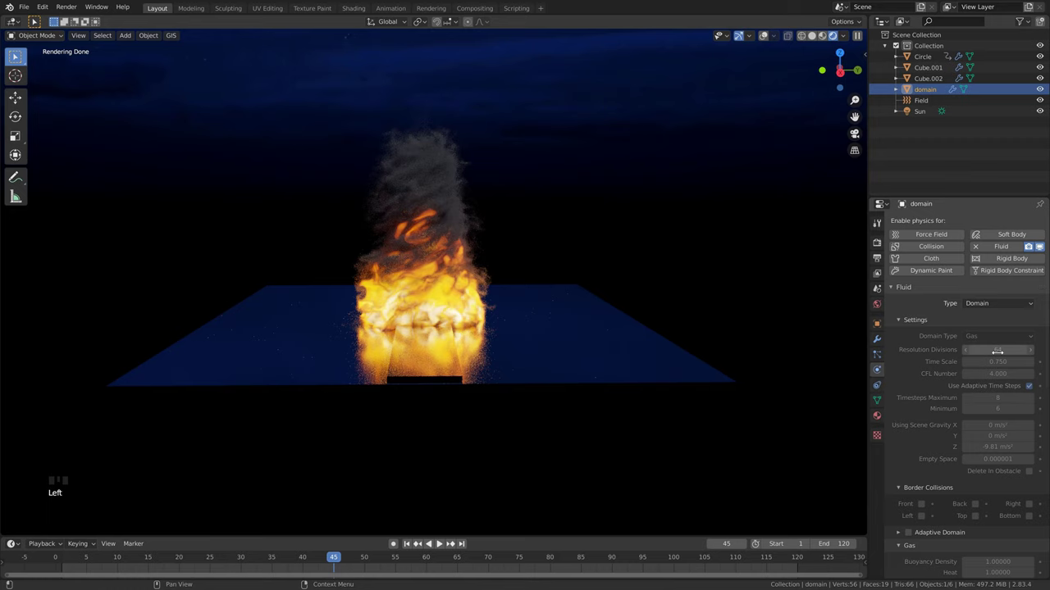
pyautogui.scroll(-3, 961, 365)
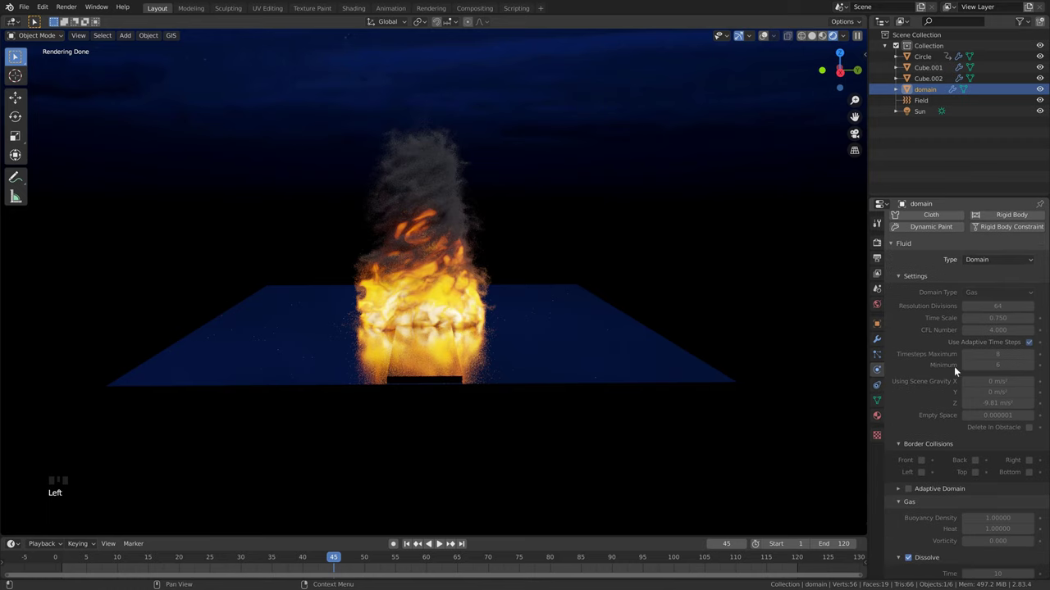
pyautogui.moveTo(994, 365); pyautogui.dragTo(991, 349)
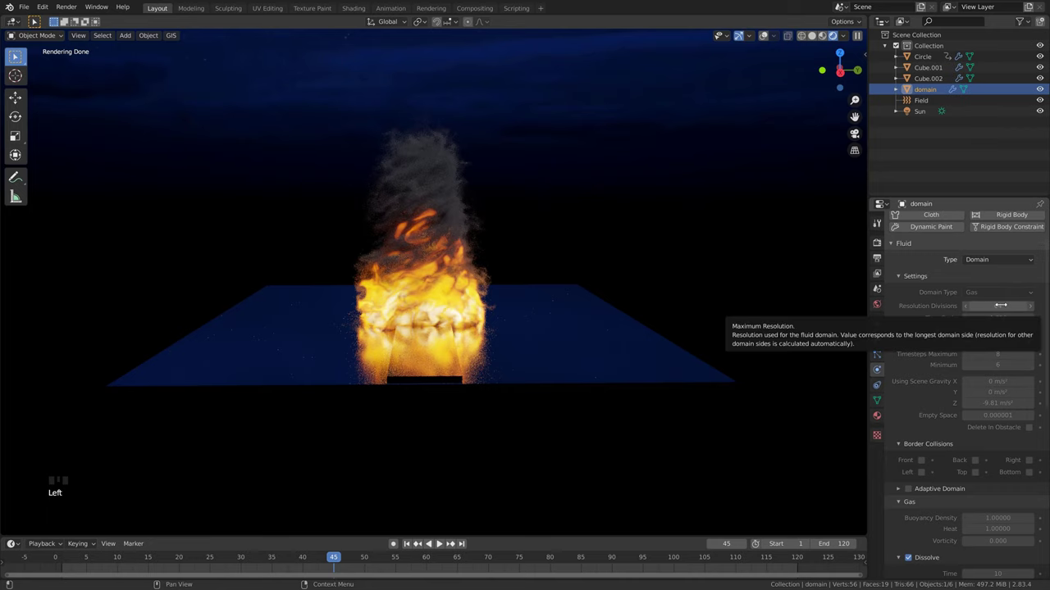
# Step: Switch the viewport to Solid shading, turn the overlays back on, deselect the domain and save the file
pyautogui.scroll(2, 1001, 305)
pyautogui.press('z')
pyautogui.click(614, 257)
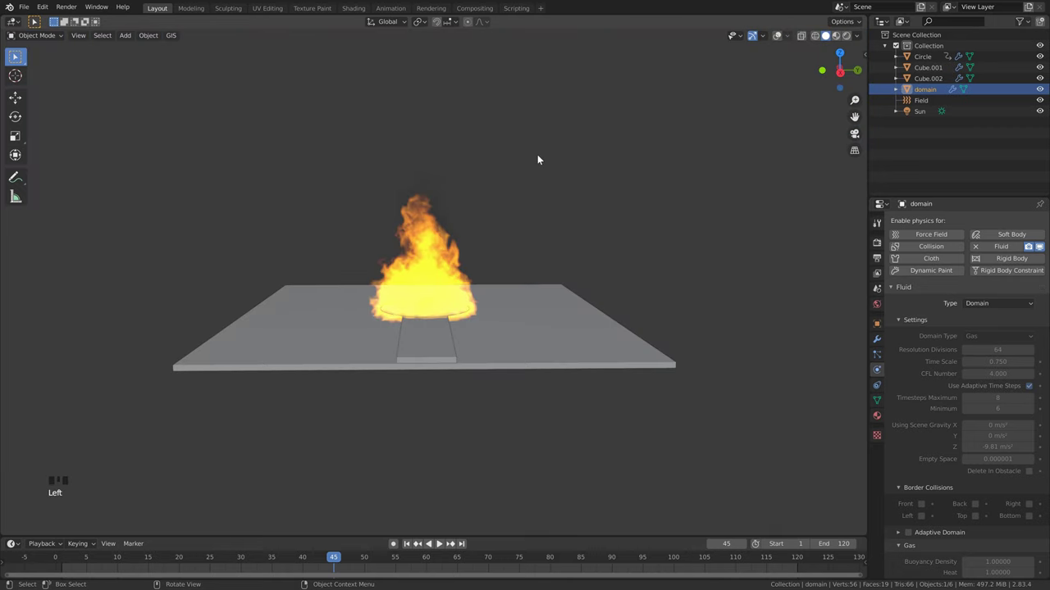
pyautogui.click(777, 35)
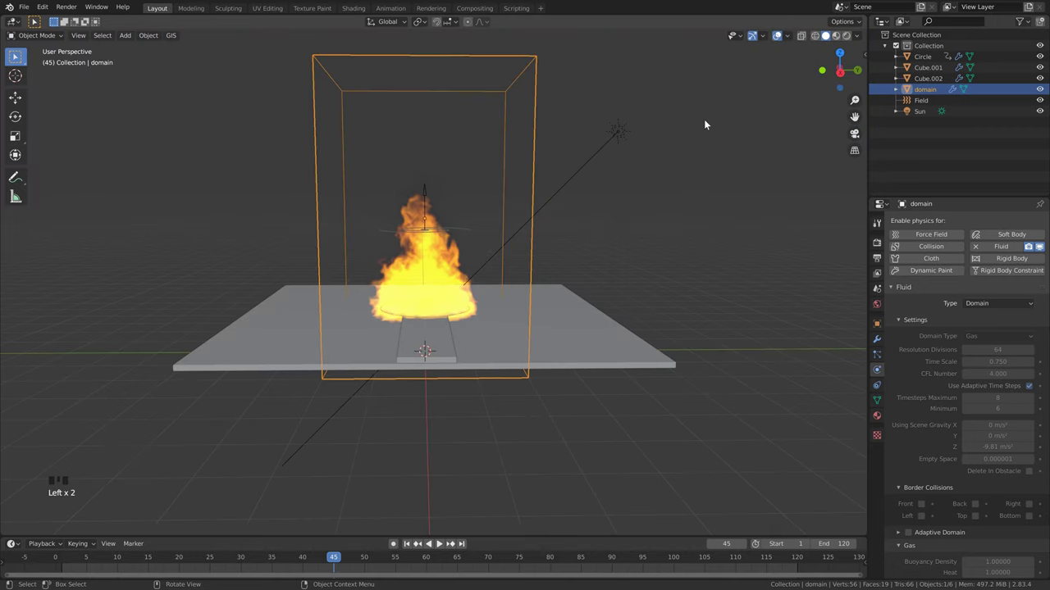
pyautogui.click(637, 169)
pyautogui.hotkey('ctrl', 's')
pyautogui.scroll(2, 522, 178)
pyautogui.moveTo(523, 178); pyautogui.dragTo(522, 187, button='middle')
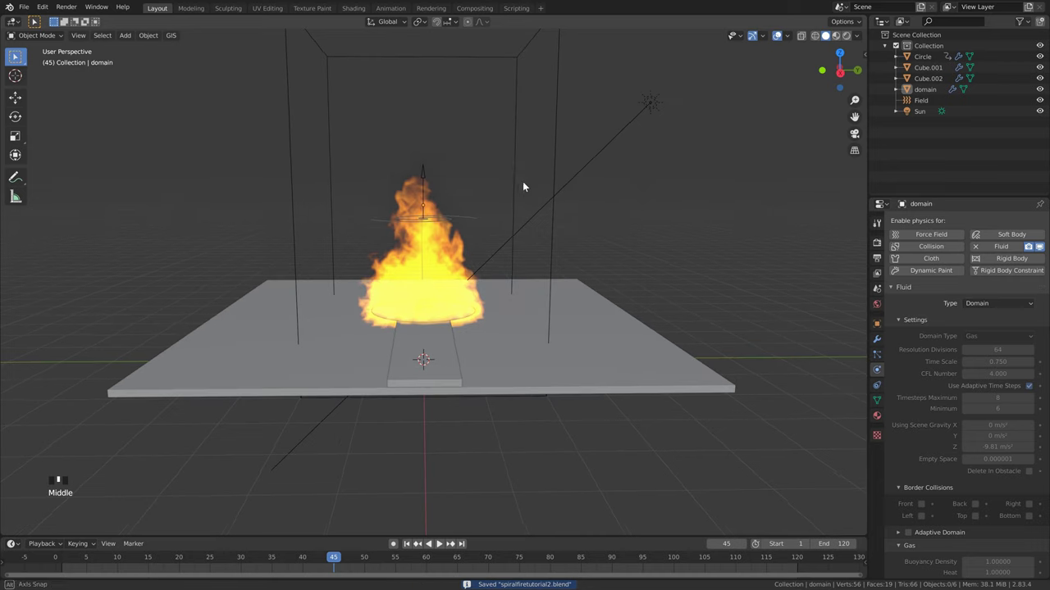
pyautogui.scroll(-2, 522, 187)
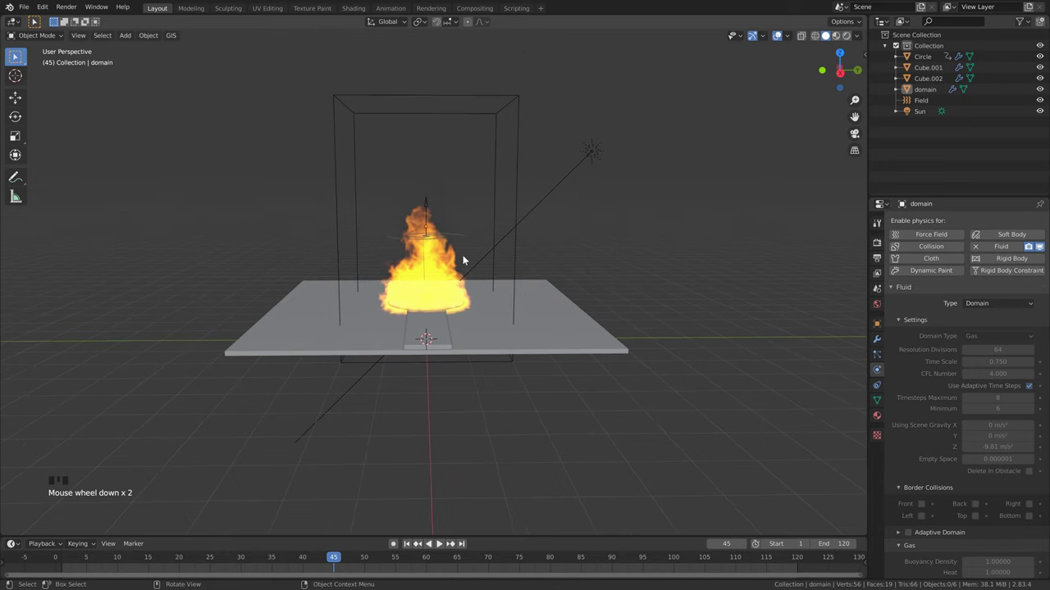
pyautogui.scroll(1, 462, 261)
pyautogui.keyDown('shift'); pyautogui.moveTo(478, 236); pyautogui.dragTo(425, 200, button='middle'); pyautogui.keyUp('shift')
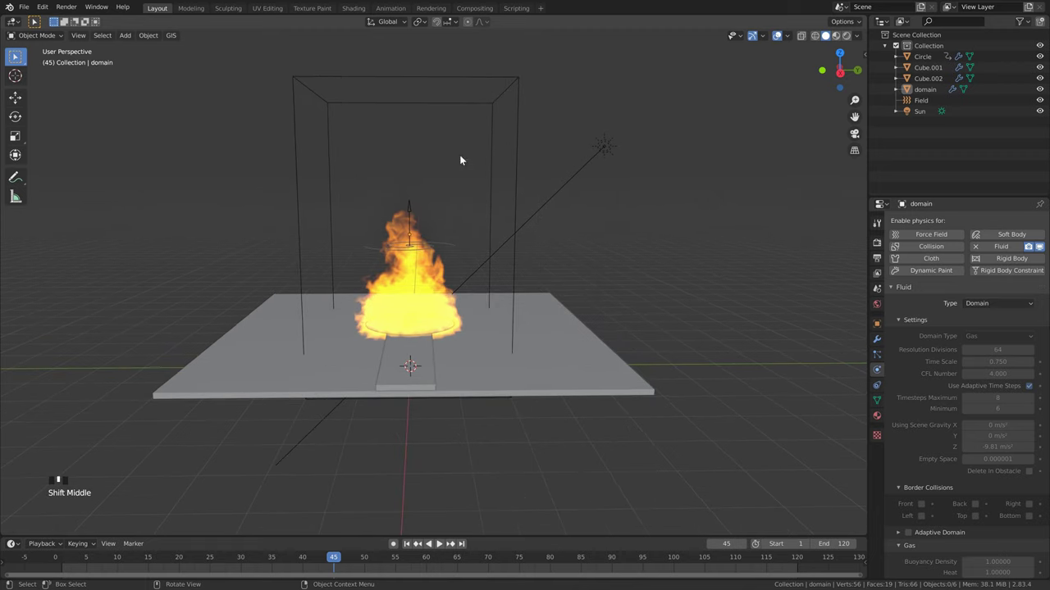
pyautogui.scroll(1, 457, 247)
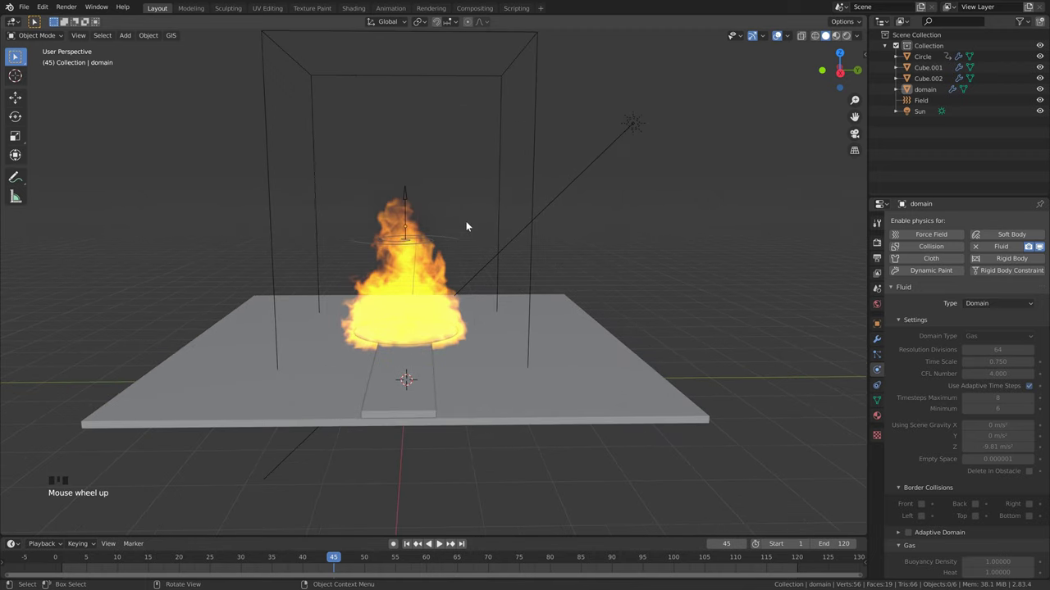
pyautogui.scroll(-2, 449, 238)
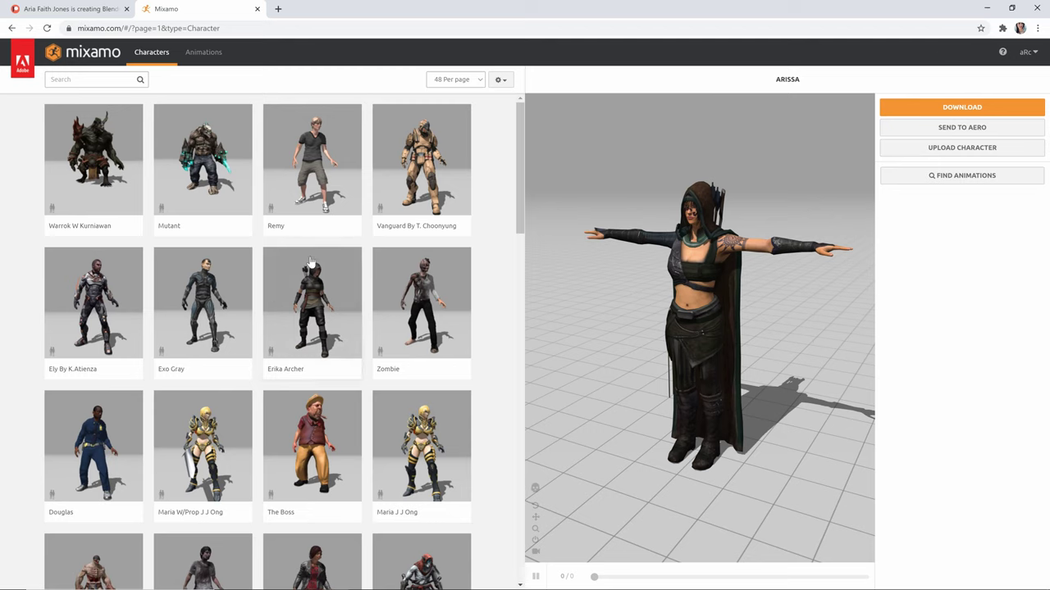
# Step: Switch to Mixamo in the browser, search the characters for "arissa" and select the Arissa character
pyautogui.click(92, 80)
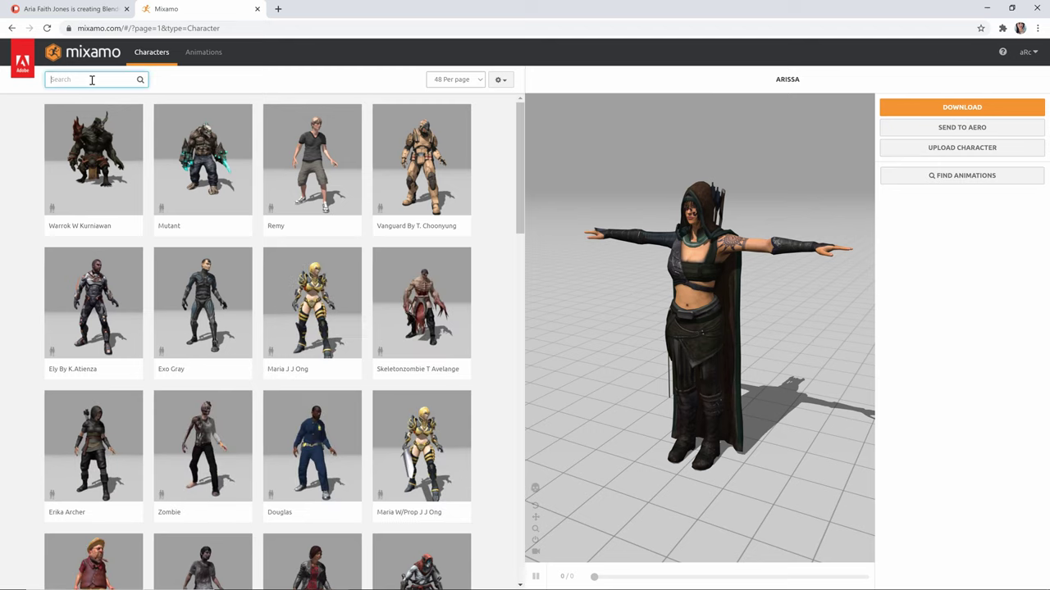
pyautogui.press('Return')
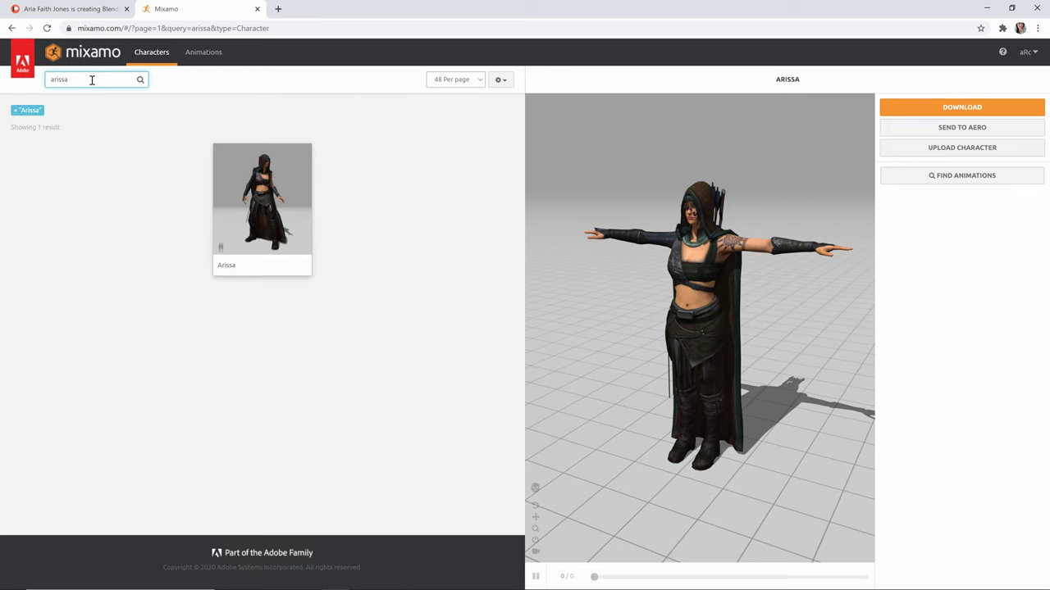
pyautogui.click(281, 206)
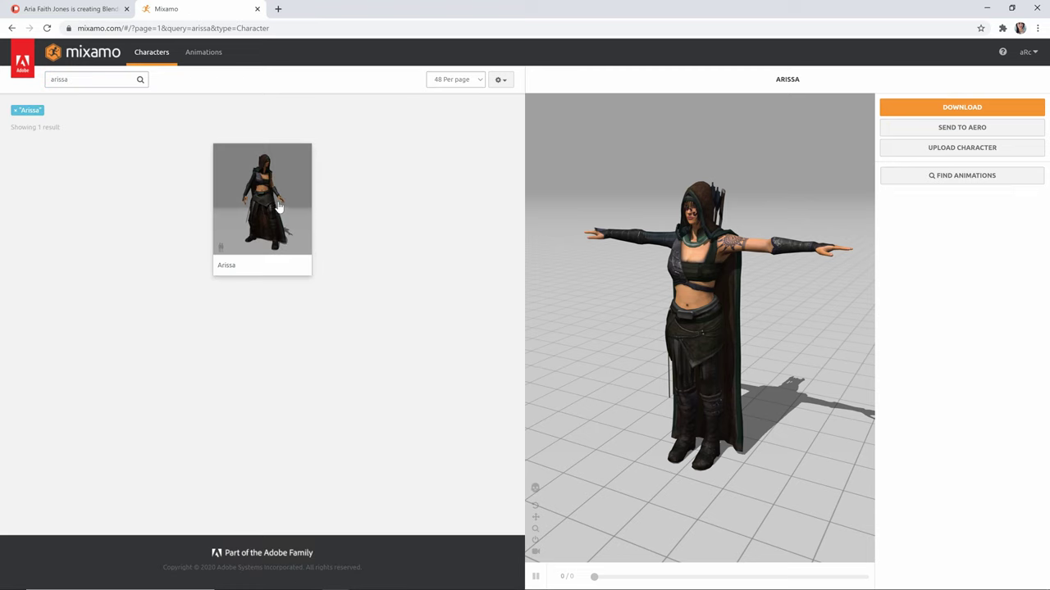
# Step: Search the animations for "standing 1h magic", apply Standing 1H Magic Attack 03 to Arissa and set its Overdrive to 16
pyautogui.click(199, 52)
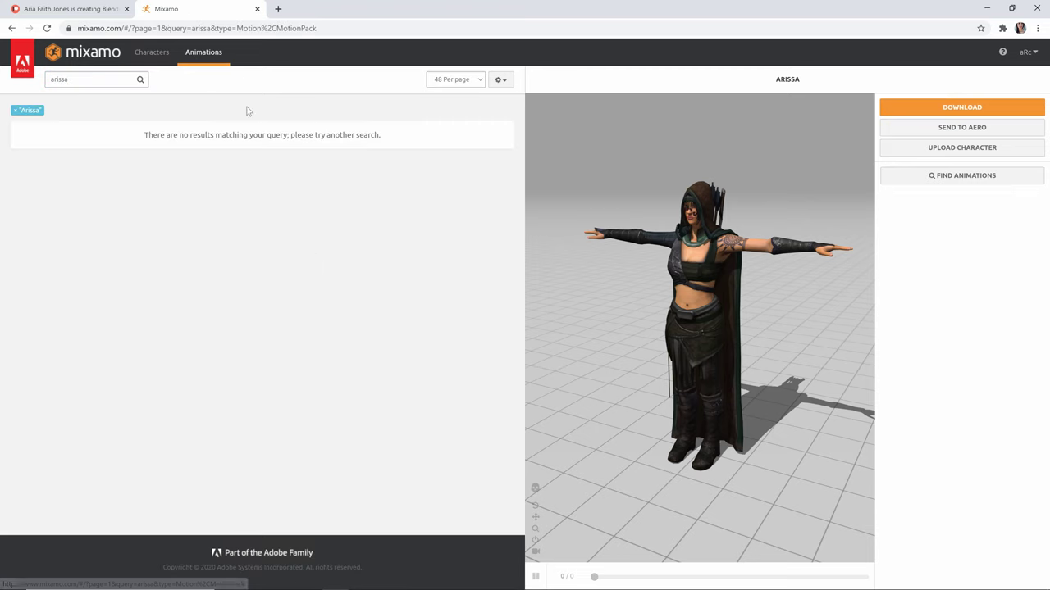
pyautogui.click(15, 111)
pyautogui.click(91, 79)
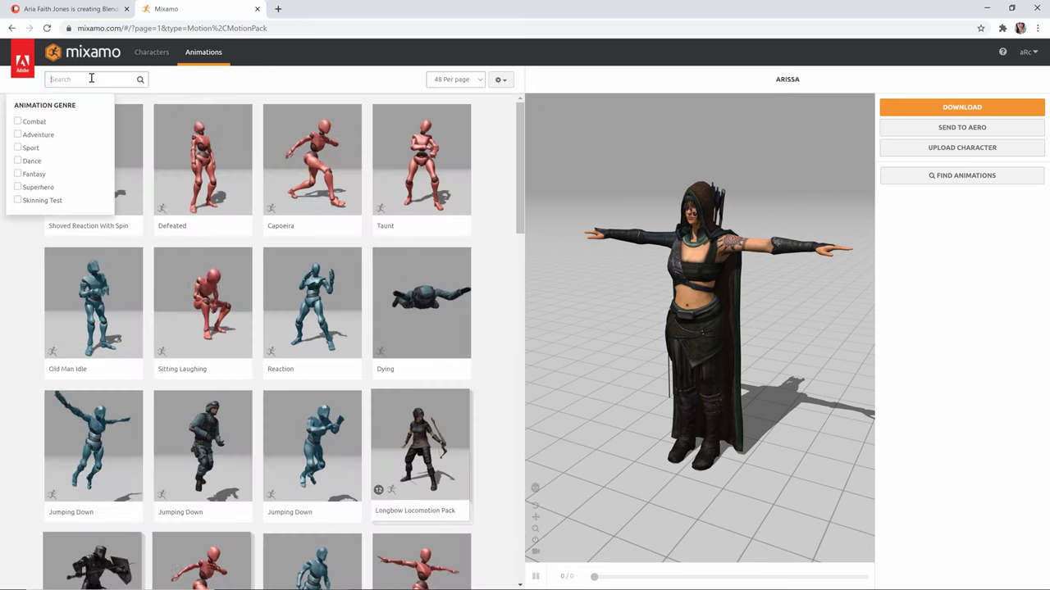
pyautogui.write('stan')
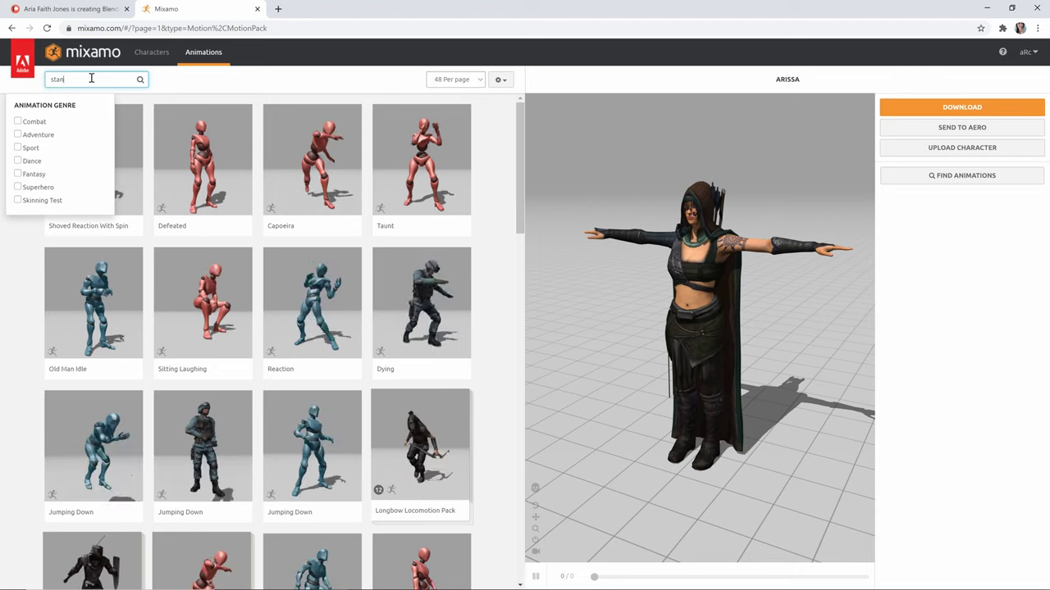
pyautogui.write('ding')
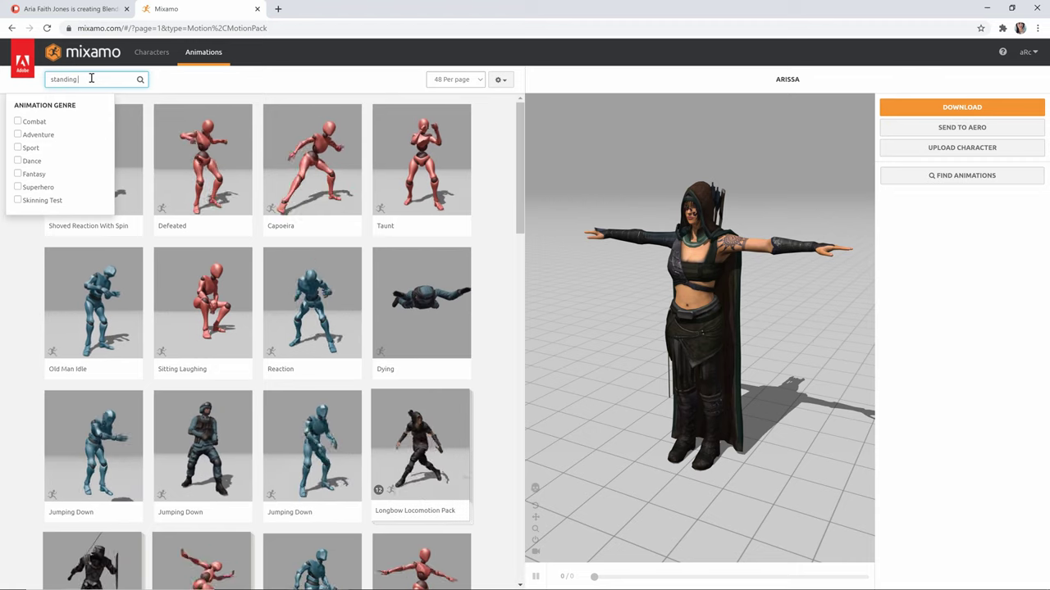
pyautogui.write(' 1h magic')
pyautogui.press('Return')
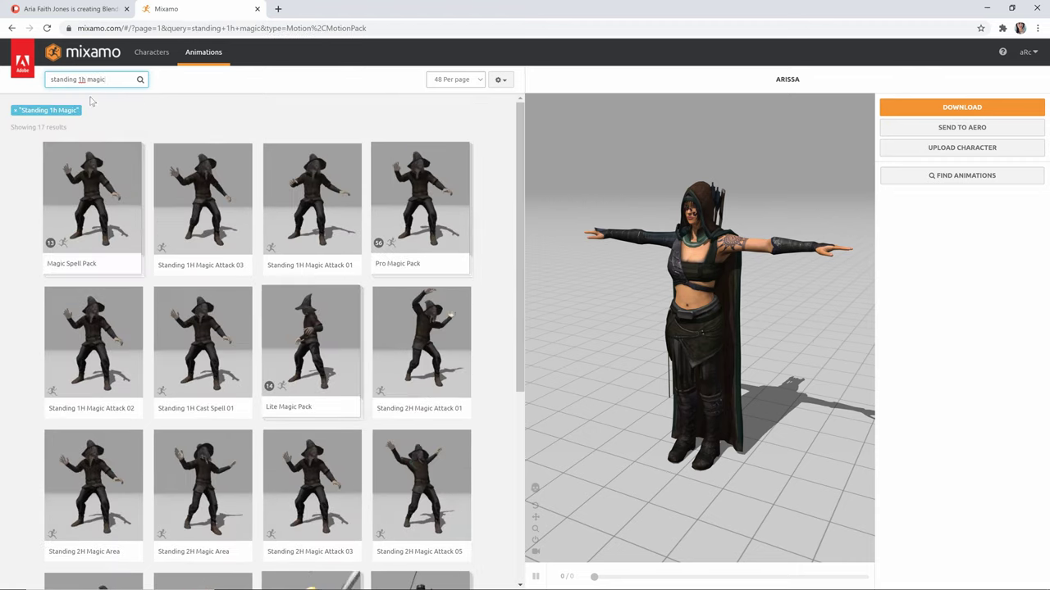
pyautogui.click(217, 193)
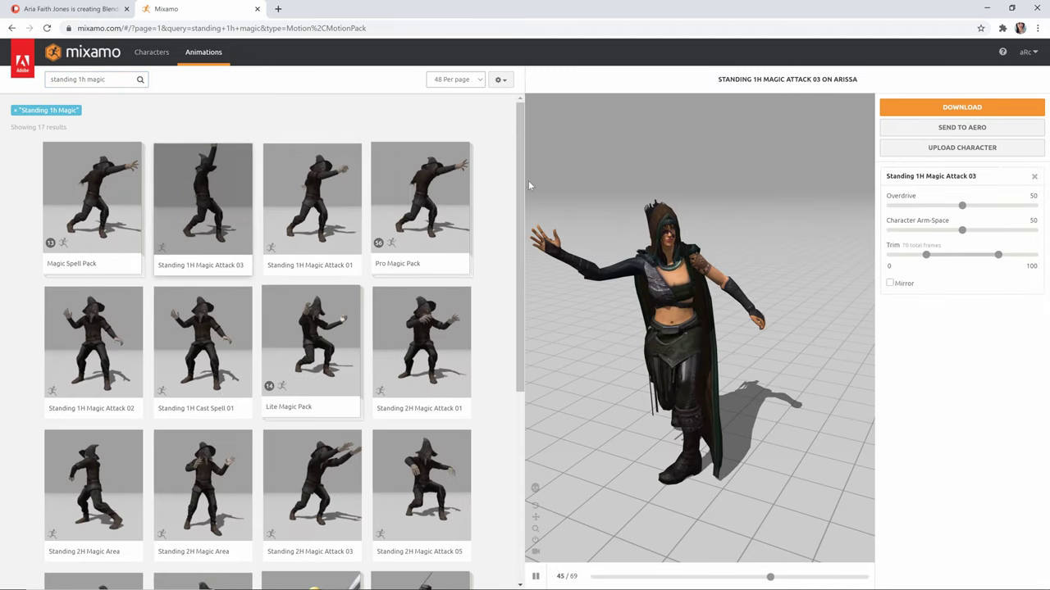
pyautogui.moveTo(962, 206); pyautogui.dragTo(914, 207)
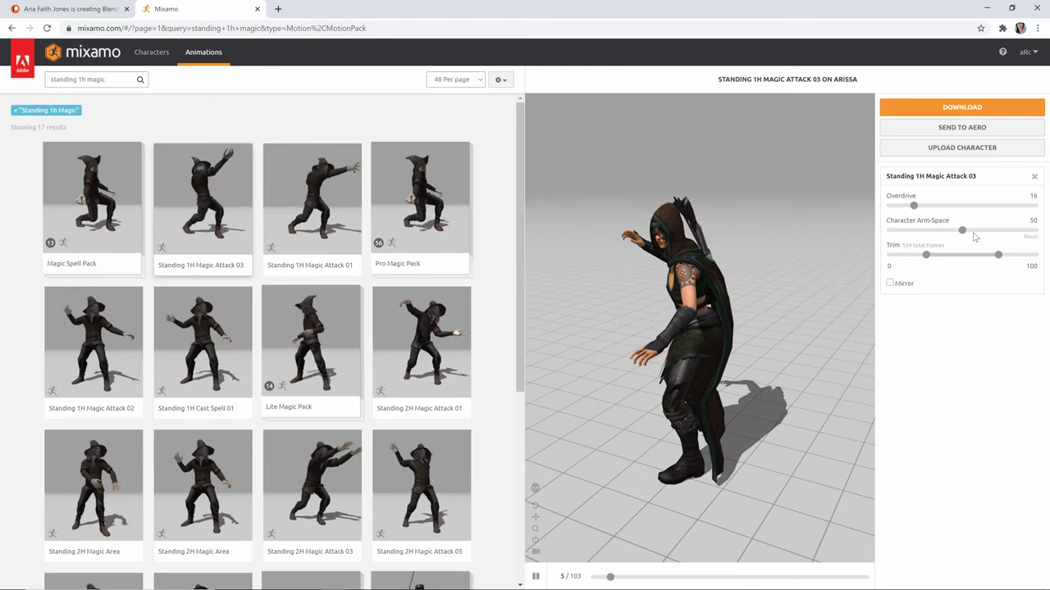
# Step: Download the animated character as FBX(.fbx) with skin at 24 frames per second and no keyframe reduction
pyautogui.click(959, 111)
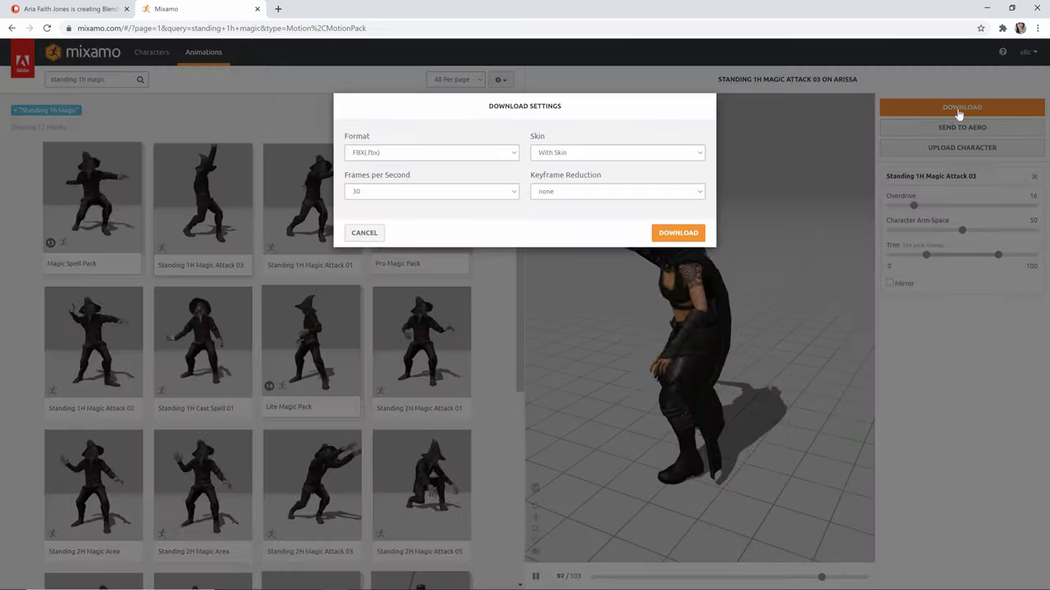
pyautogui.click(426, 195)
pyautogui.click(404, 203)
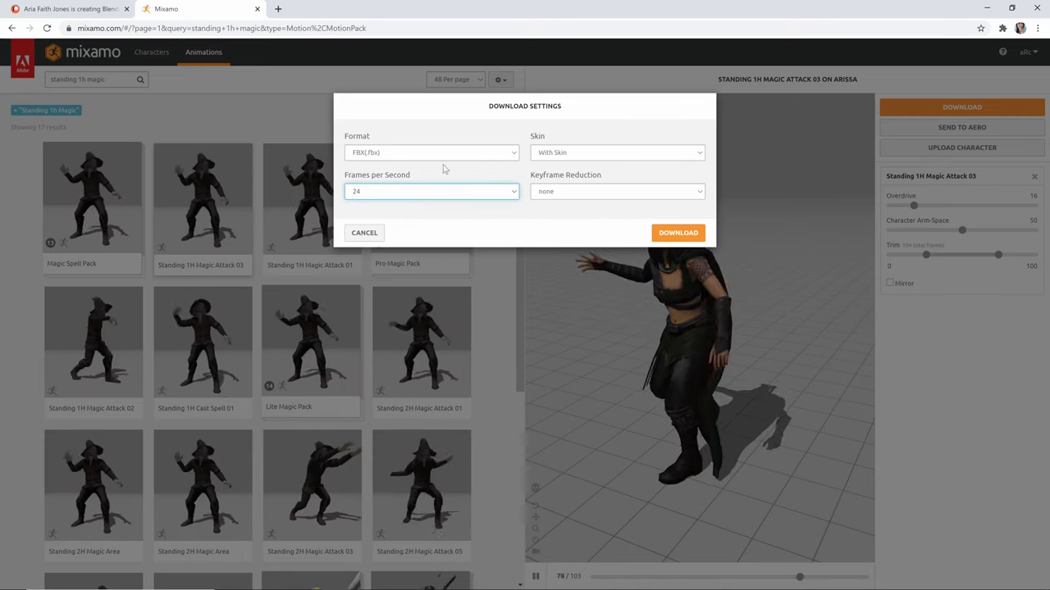
pyautogui.click(423, 155)
pyautogui.click(421, 160)
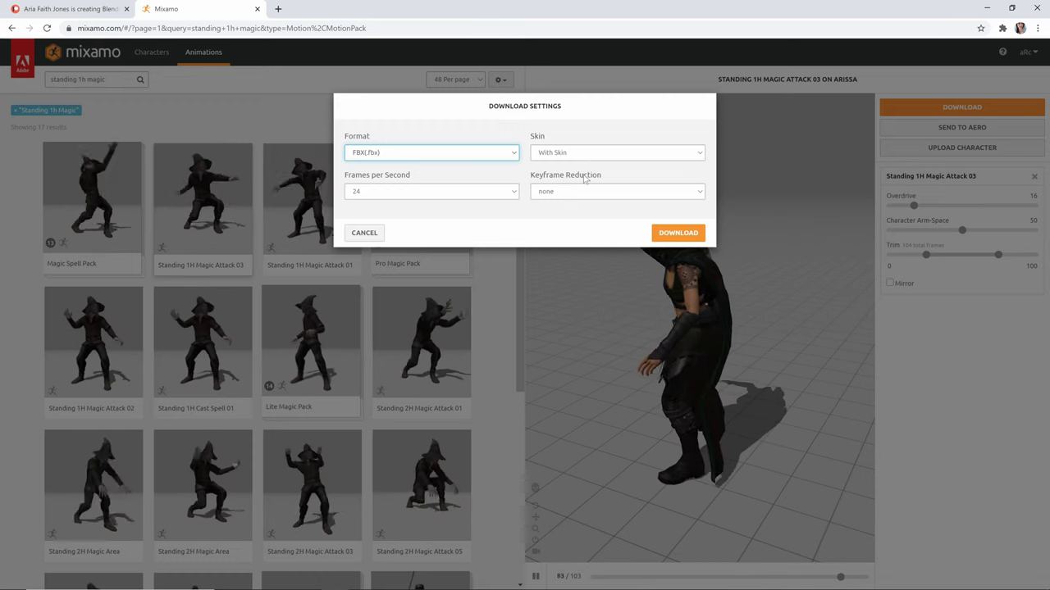
pyautogui.click(672, 236)
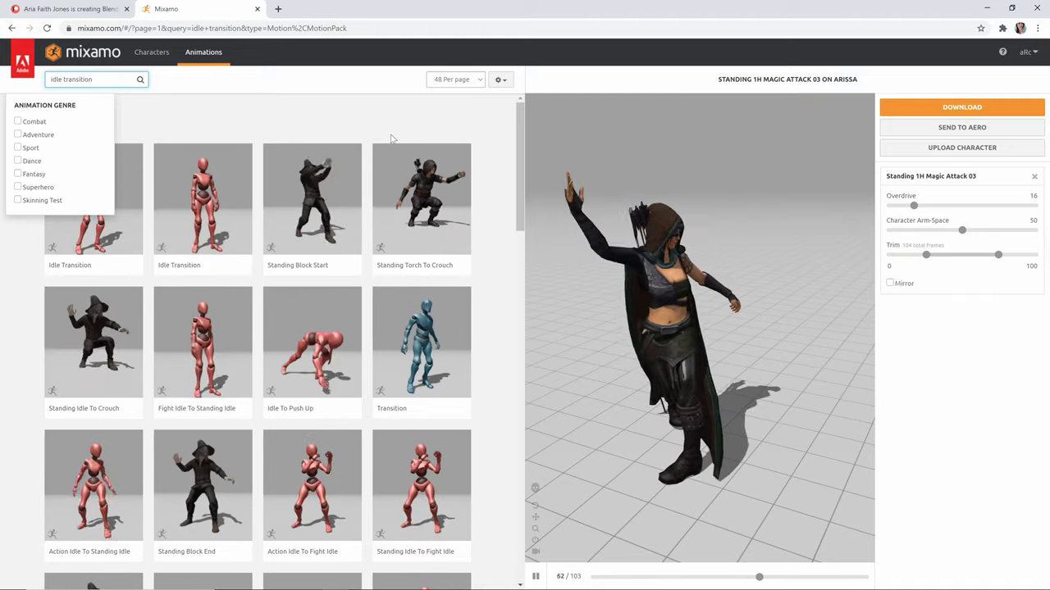
# Step: Preview the first Idle Transition animation on Arissa and check its download settings
pyautogui.click(275, 122)
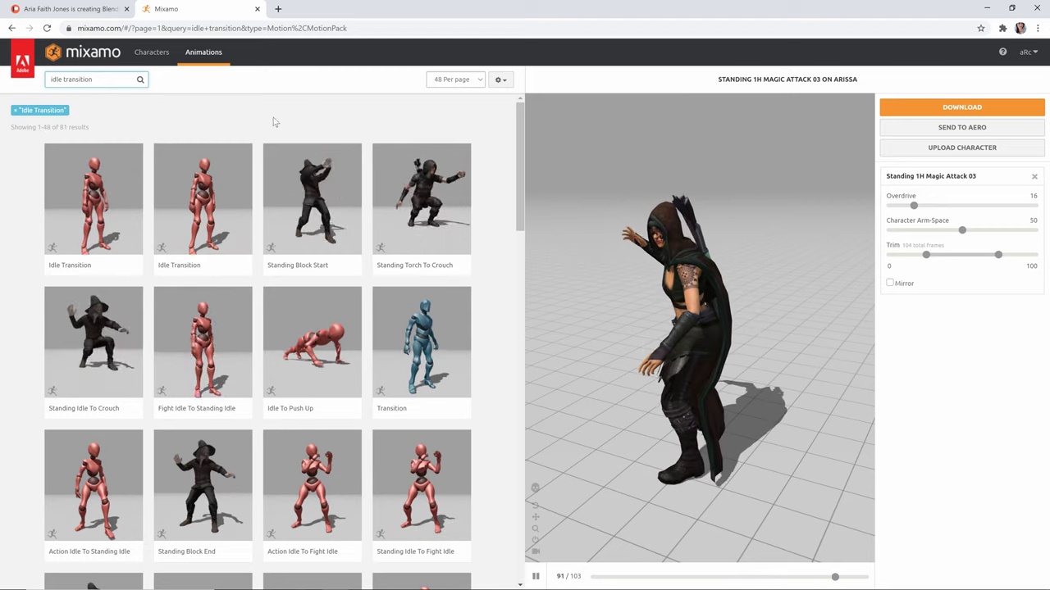
pyautogui.click(86, 191)
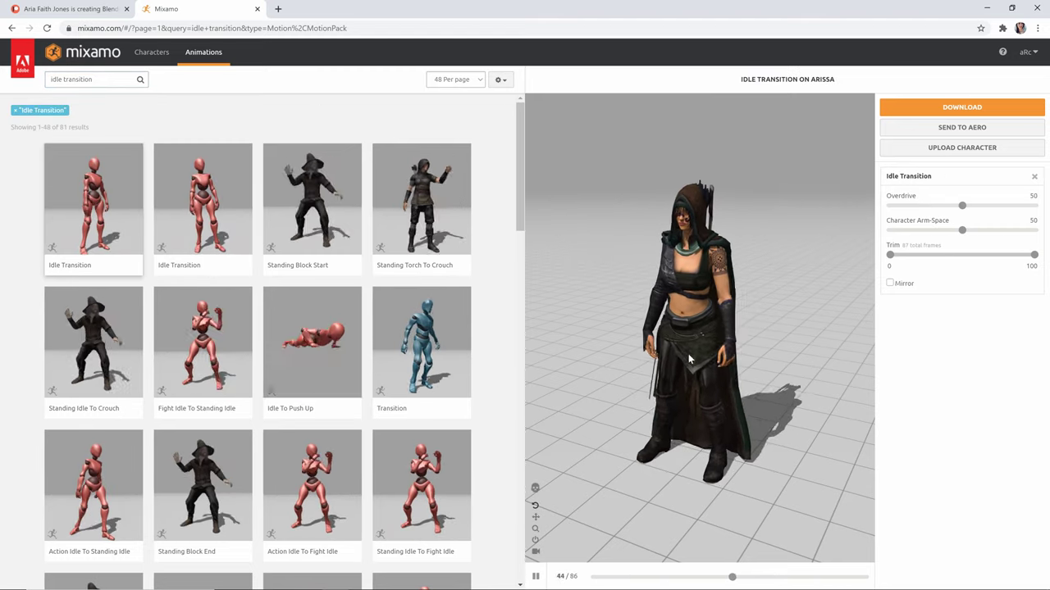
pyautogui.click(993, 109)
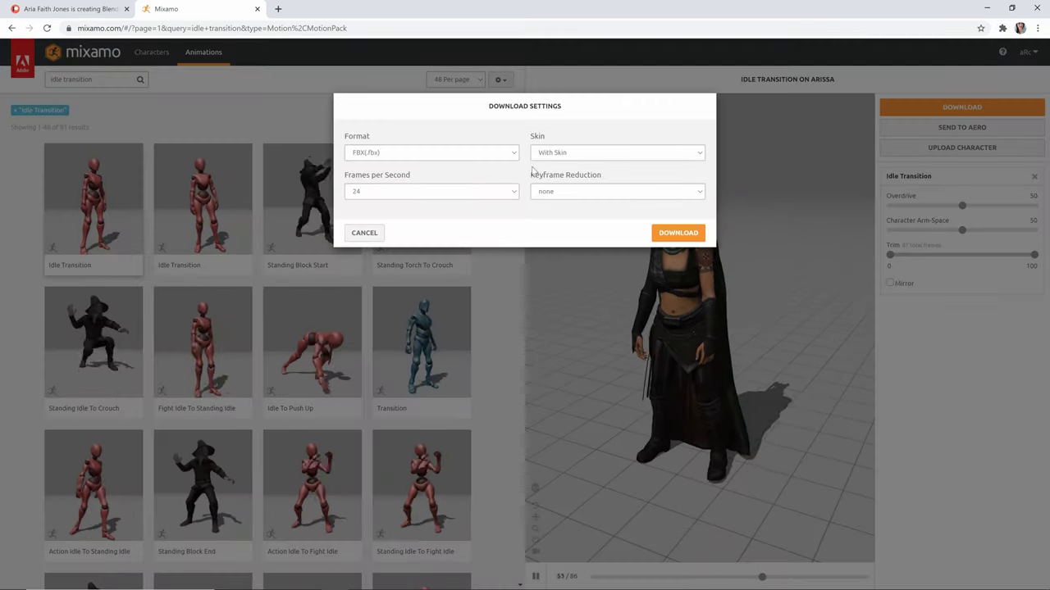
pyautogui.click(364, 233)
# Step: Search the animations for "standard walk", apply Standard Walk to Arissa and enable the In Place option
pyautogui.tripleClick(82, 79)
pyautogui.write('sta')
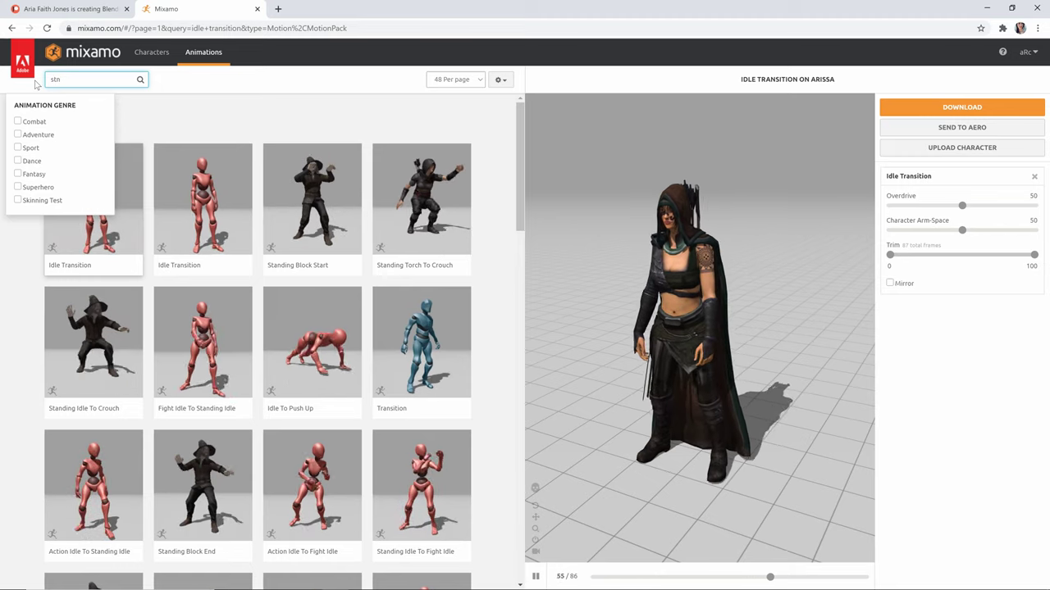
pyautogui.write('ndard walk')
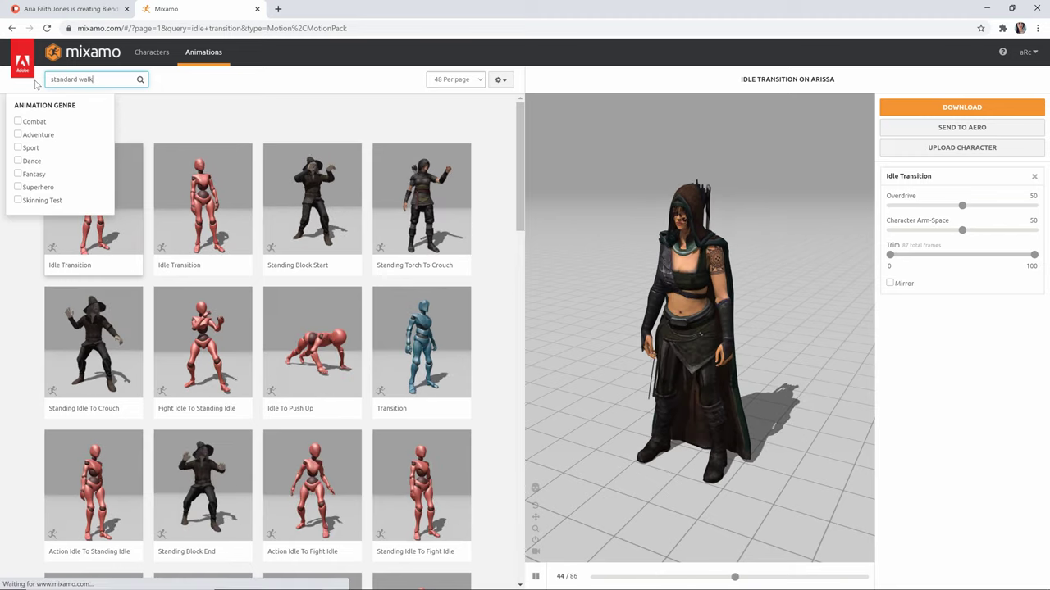
pyautogui.press('Return')
pyautogui.click(60, 191)
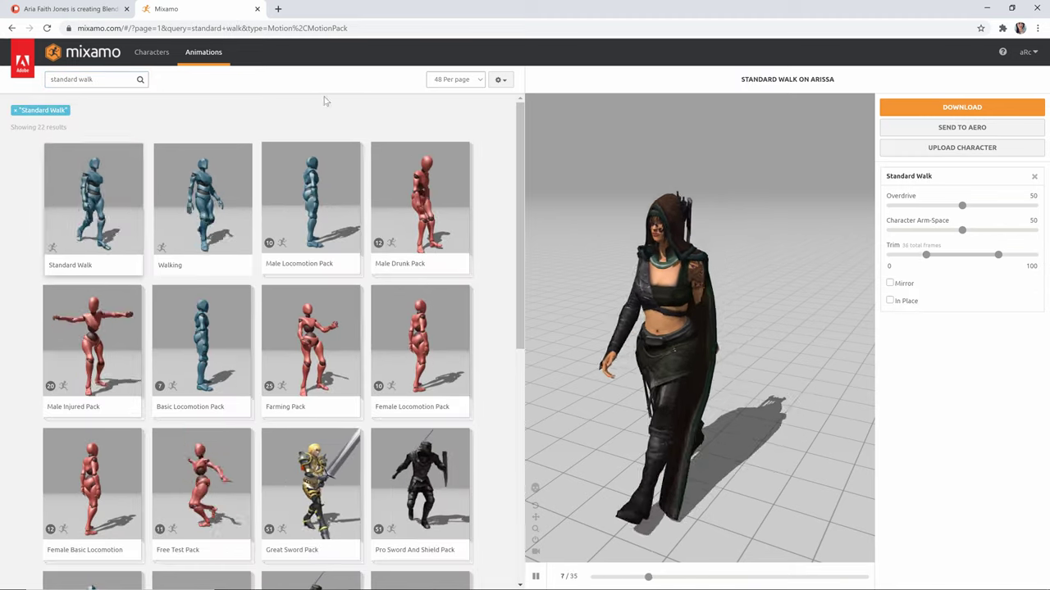
pyautogui.scroll(-5, 711, 318)
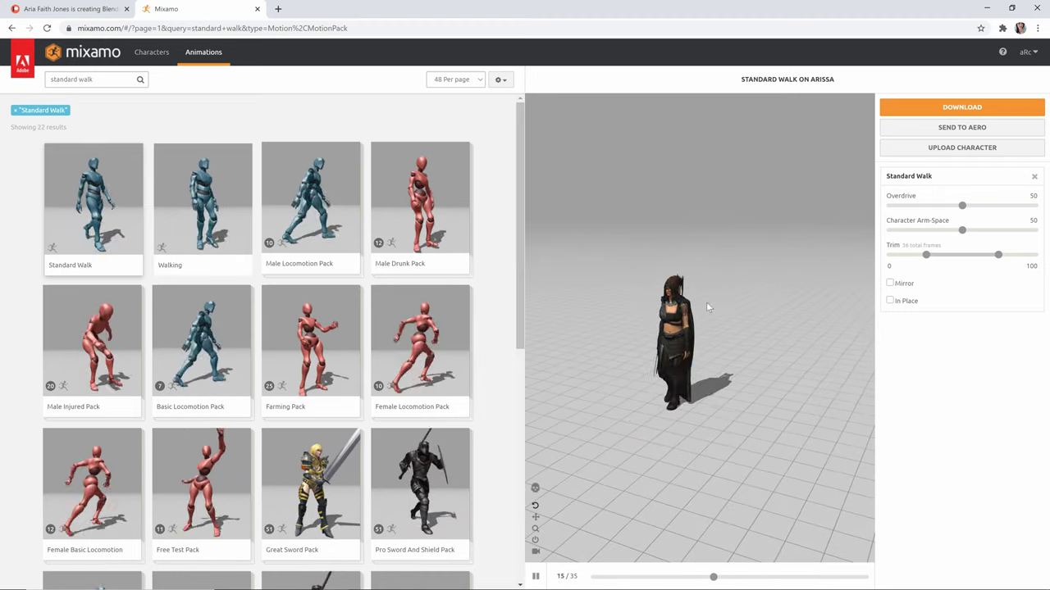
pyautogui.scroll(2, 664, 331)
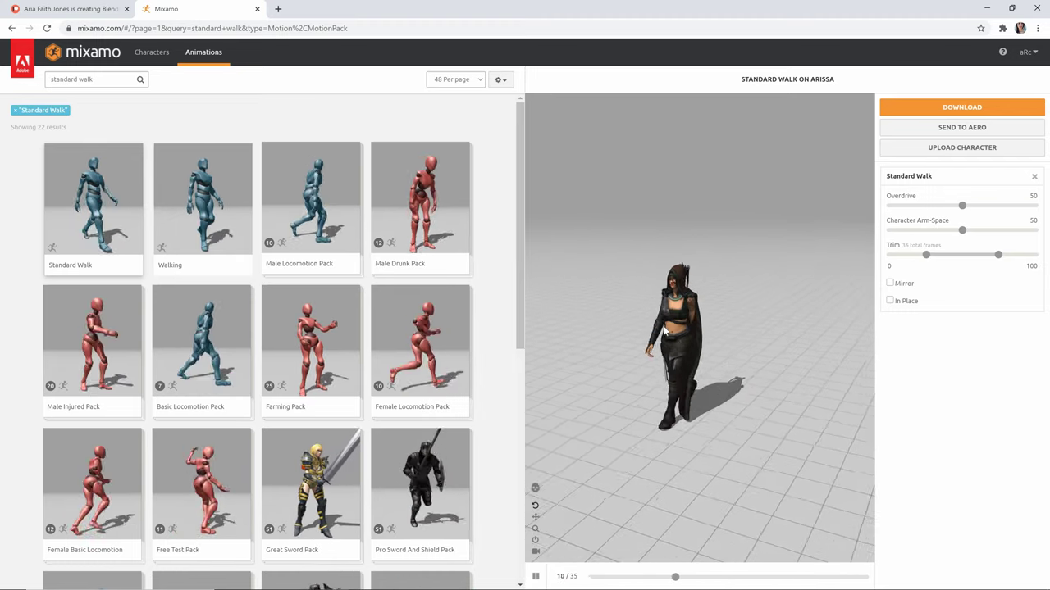
pyautogui.click(889, 301)
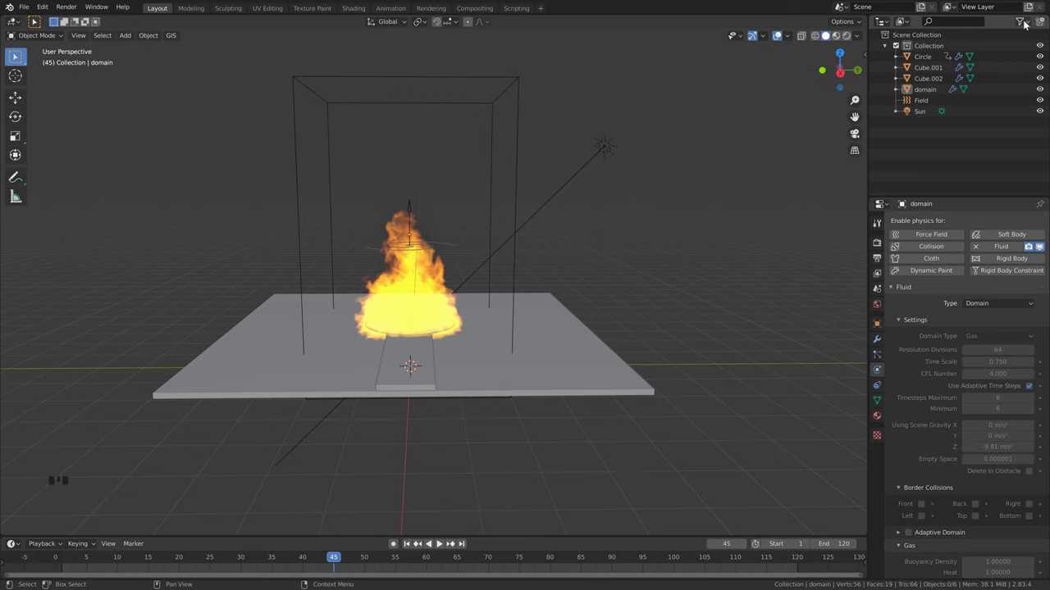
# Step: Return to Blender, show the viewport restriction toggles in the Outliner and disable the domain in viewports
pyautogui.click(1020, 22)
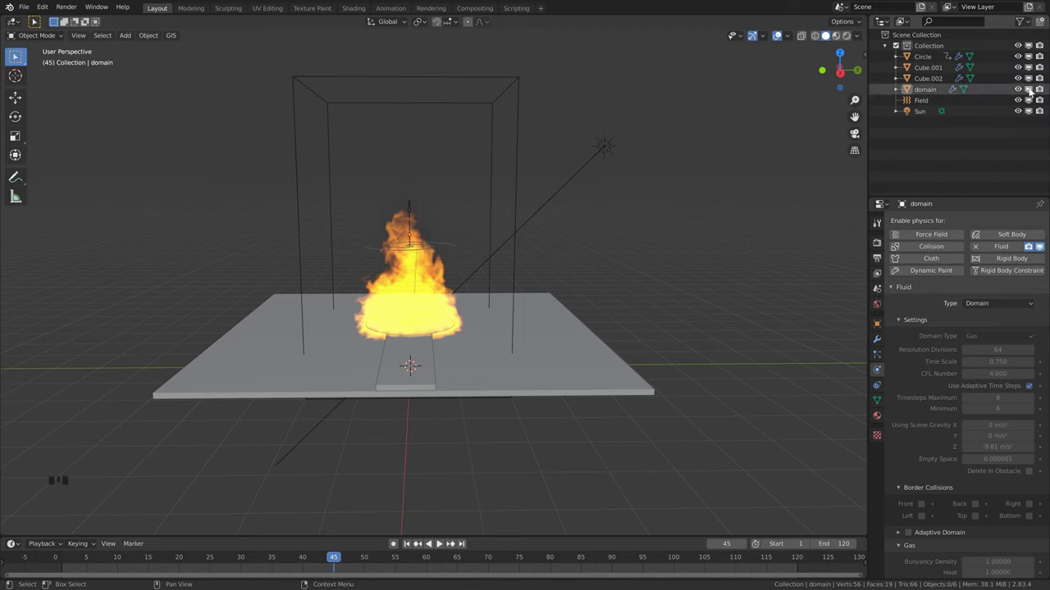
pyautogui.click(1029, 89)
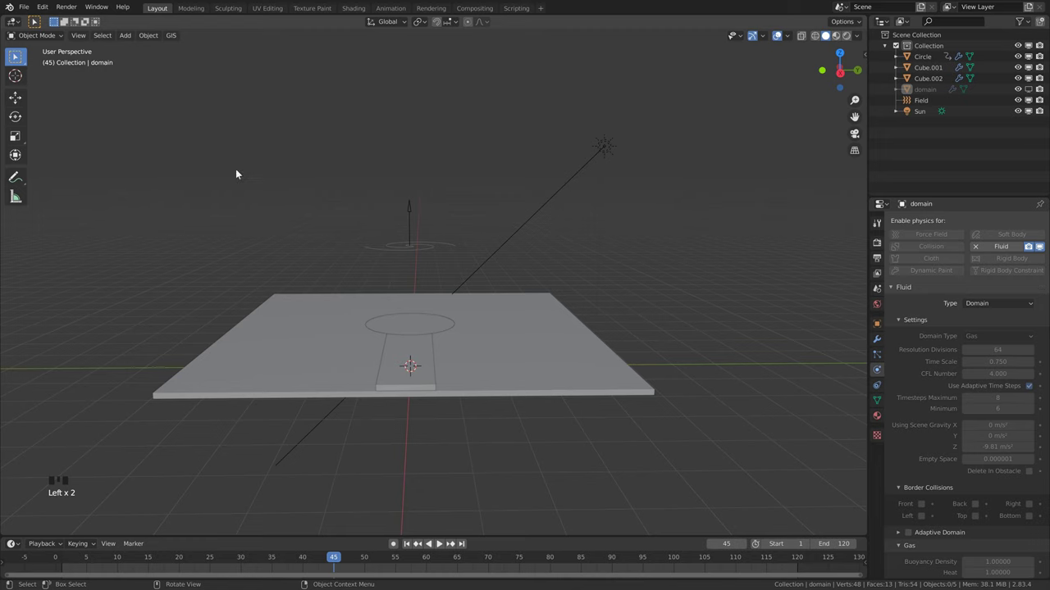
# Step: Import the FBX file Standing 1H Magic Attack 03.fbx into the scene and deselect the imported character
pyautogui.click(24, 8)
pyautogui.moveTo(65, 154)
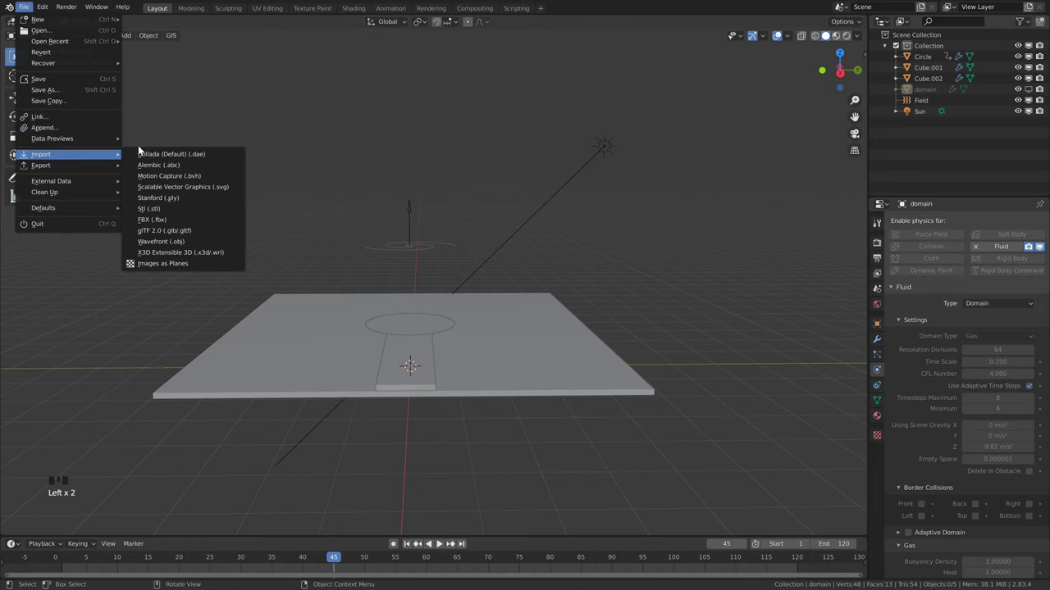
pyautogui.click(151, 220)
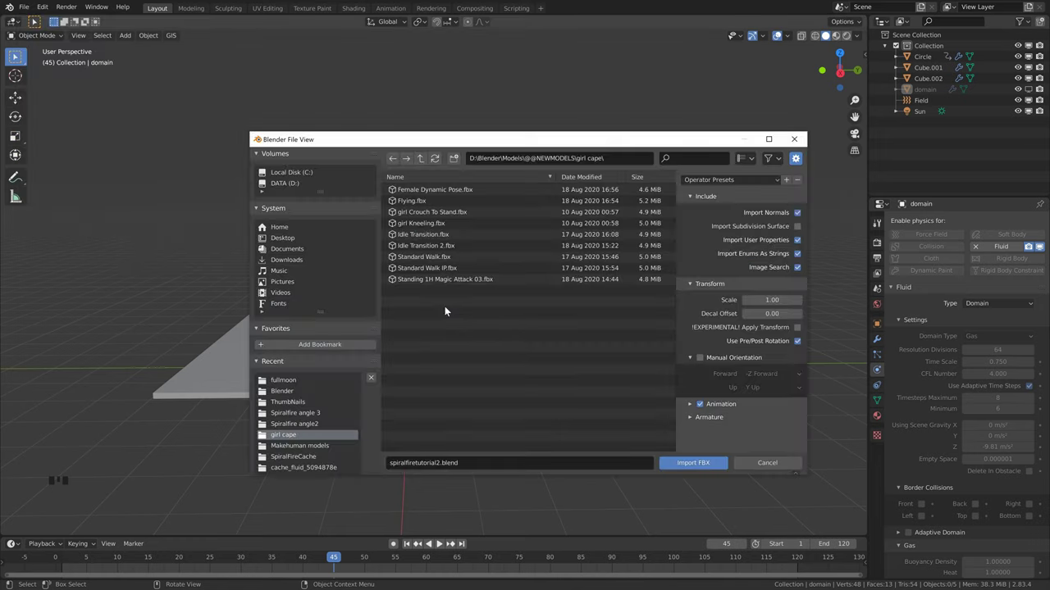
pyautogui.click(454, 279)
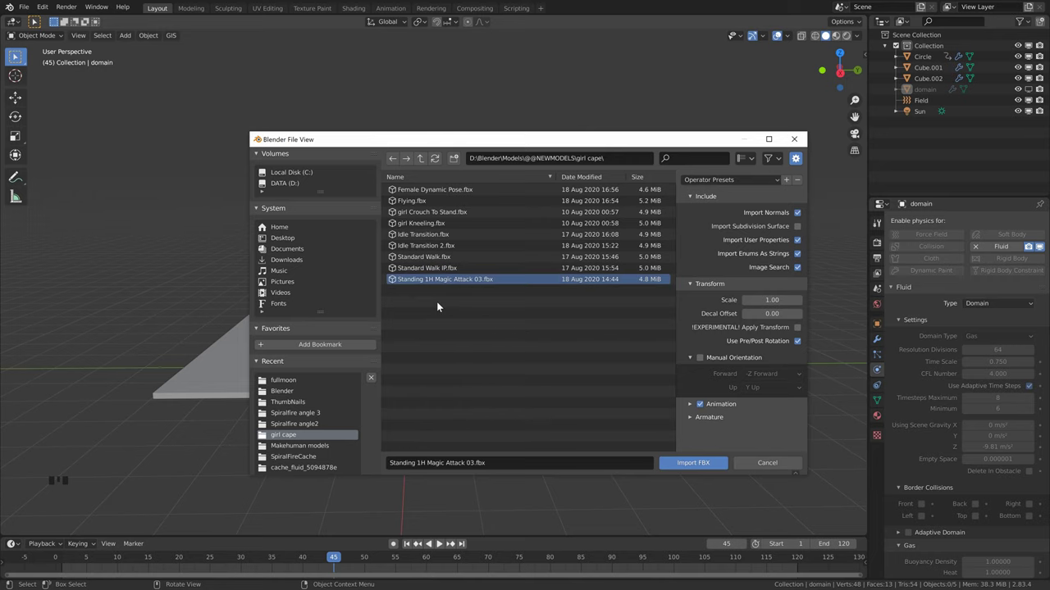
pyautogui.click(687, 466)
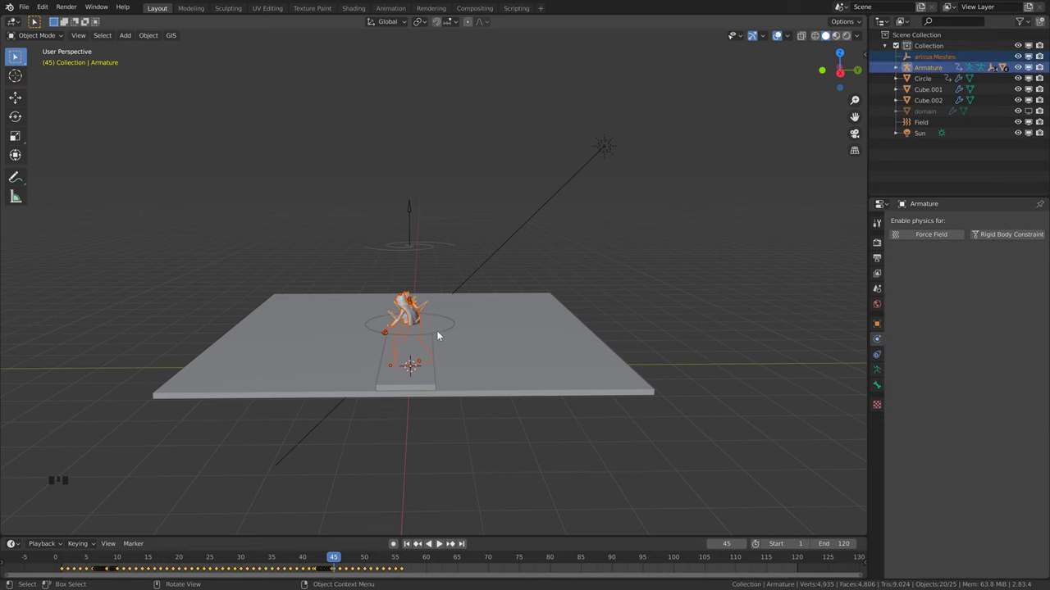
pyautogui.click(252, 139)
# Step: Import the FBX file Standard Walk IP.fbx from the girl cape folder
pyautogui.click(25, 7)
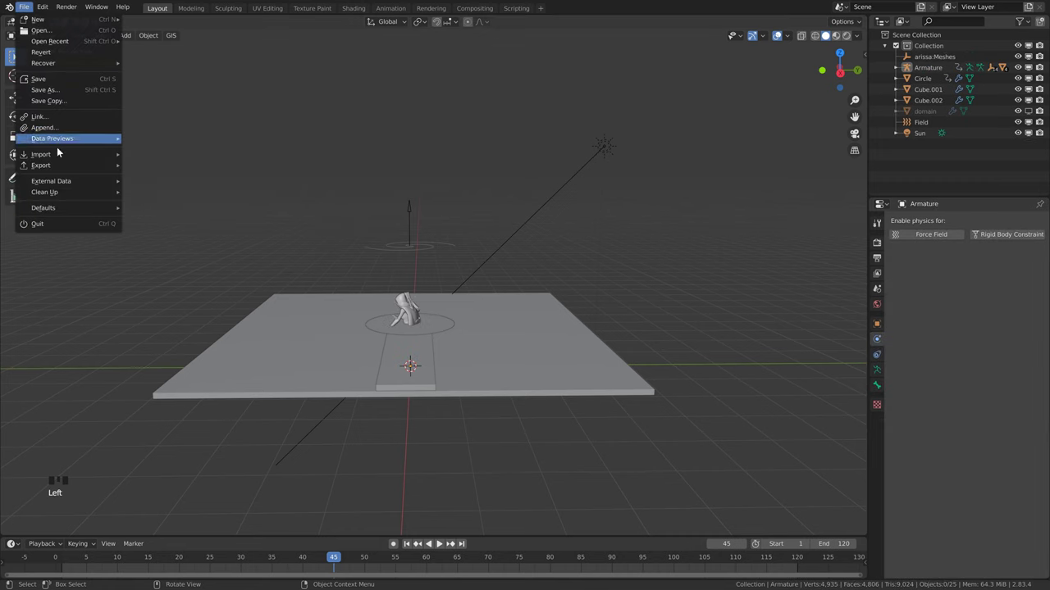
pyautogui.moveTo(57, 154)
pyautogui.click(156, 221)
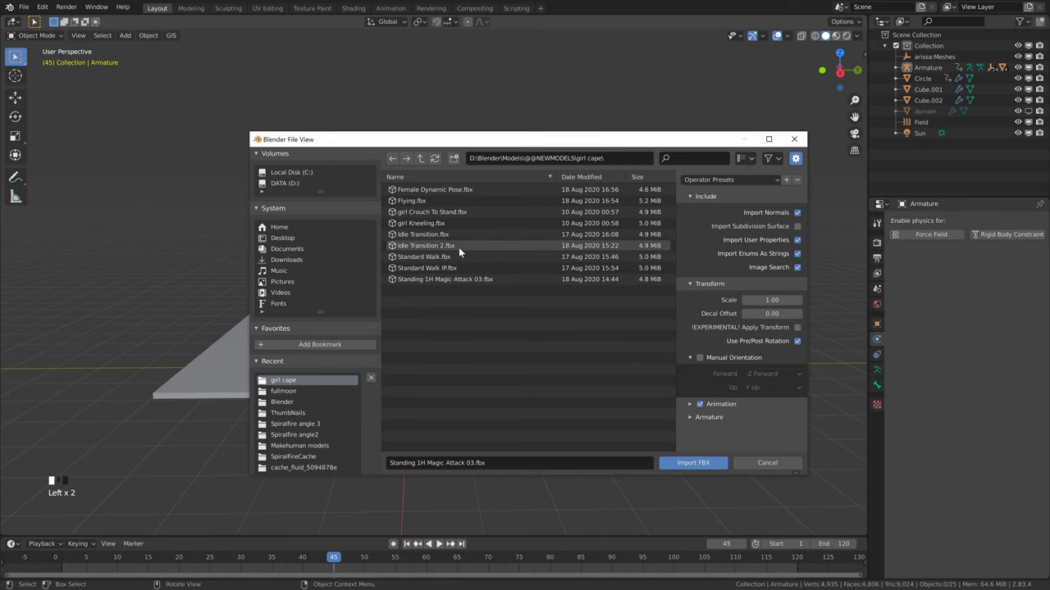
pyautogui.click(426, 268)
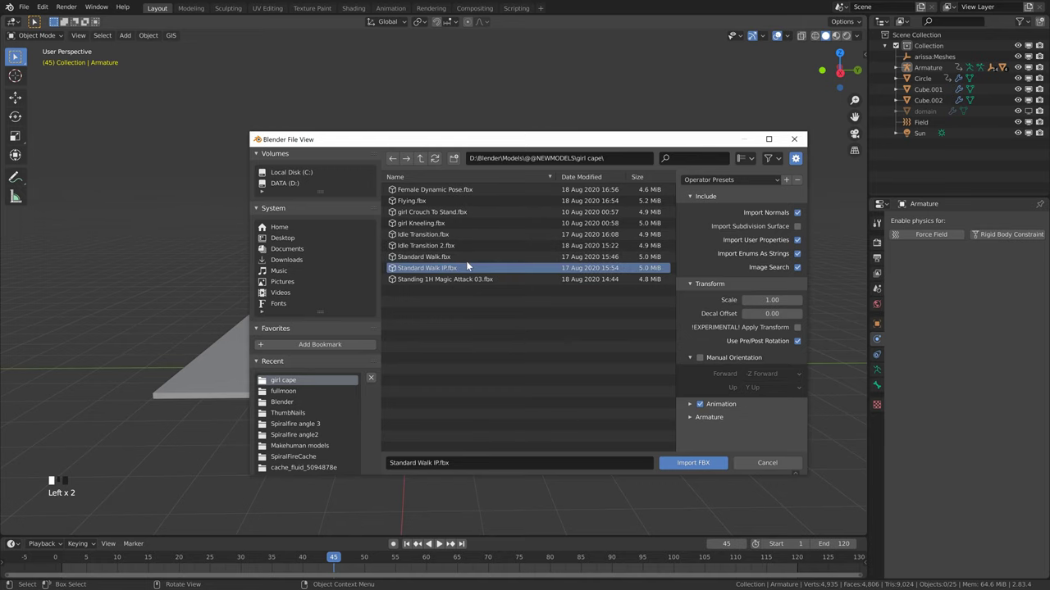
pyautogui.click(695, 462)
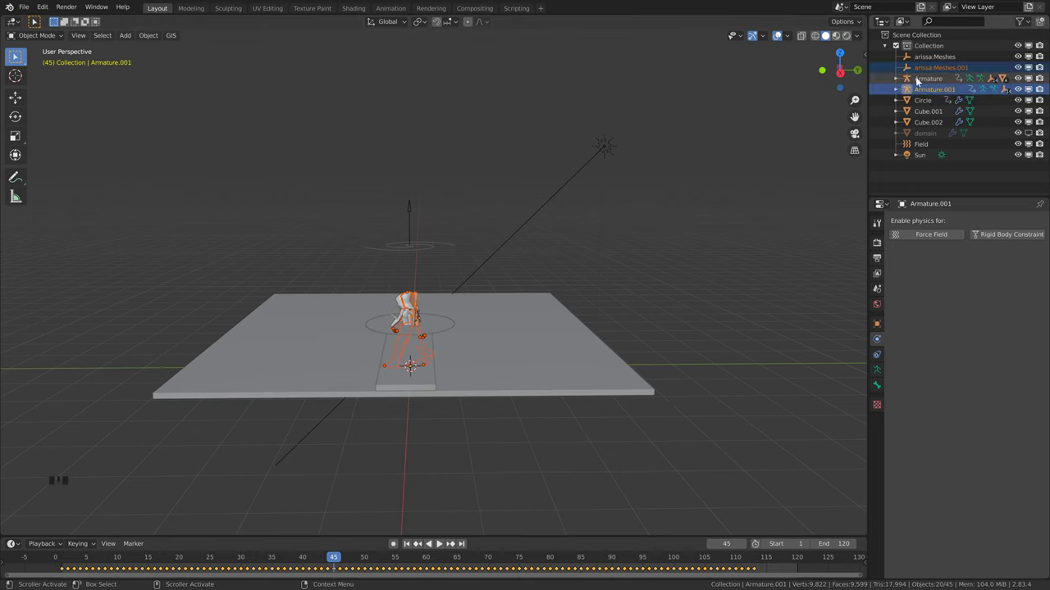
# Step: Copy the walk keyframes of Armature.001, and delete that armature together with all its child objects through arissa:Weapons_Geo.001
pyautogui.click(915, 78)
pyautogui.click(937, 88)
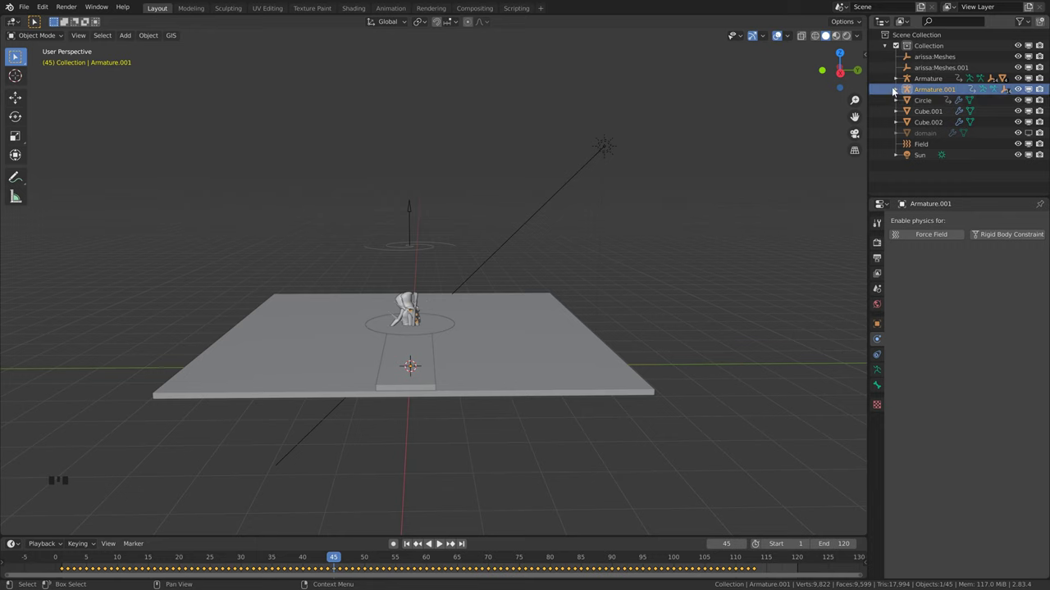
pyautogui.click(895, 91)
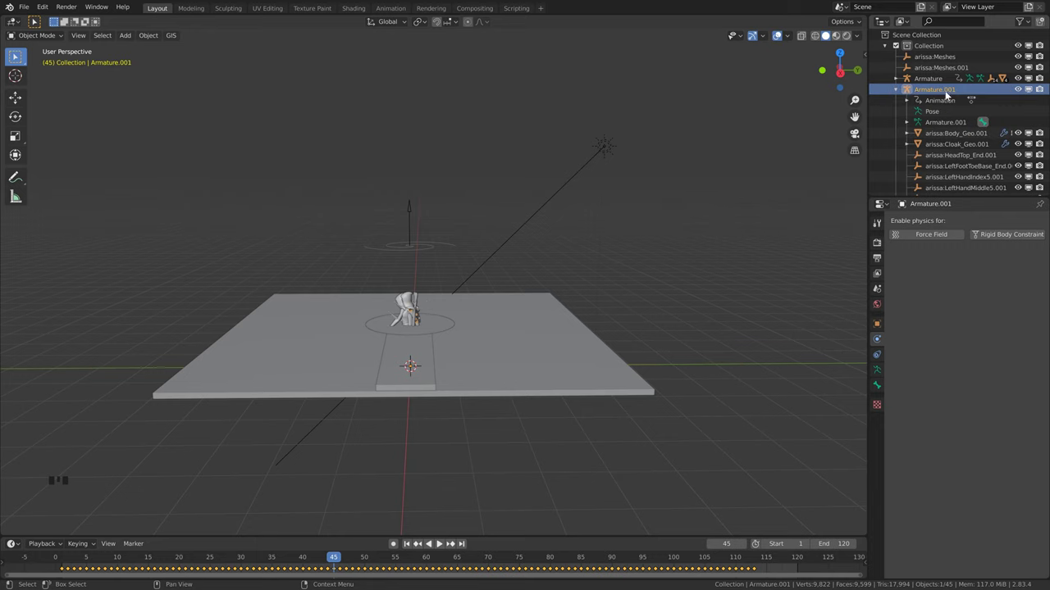
pyautogui.scroll(-8, 943, 123)
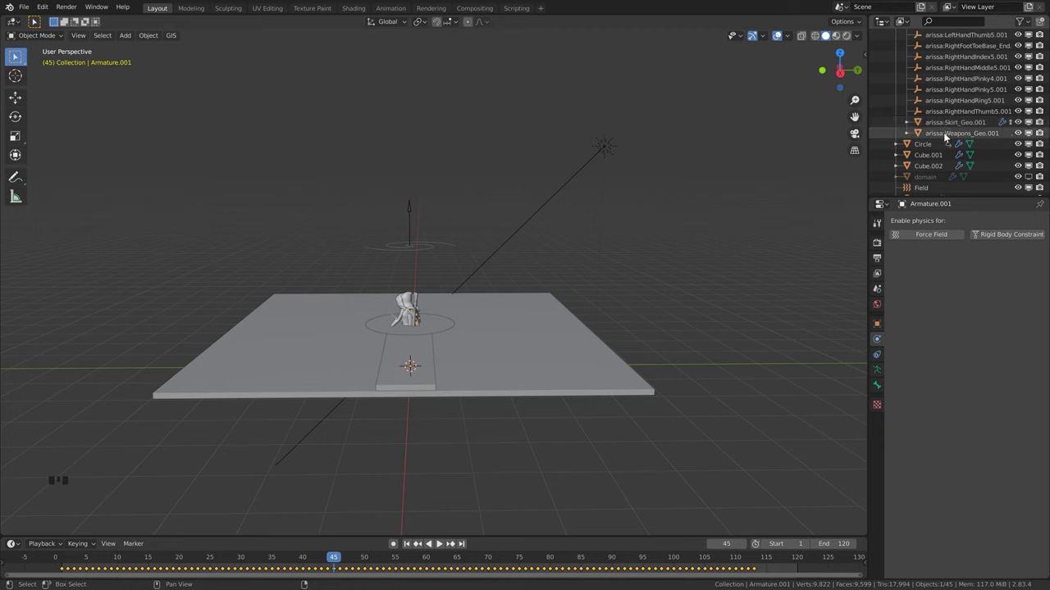
pyautogui.keyDown('shift'); pyautogui.click(944, 133); pyautogui.keyUp('shift')
pyautogui.scroll(5, 939, 99)
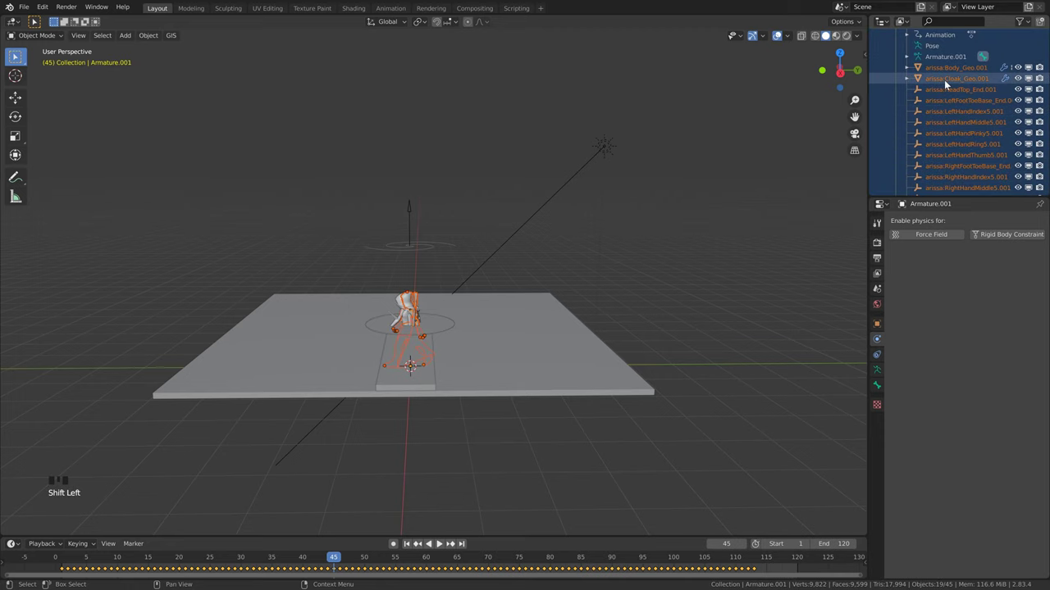
pyautogui.scroll(3, 944, 79)
pyautogui.rightClick(944, 82)
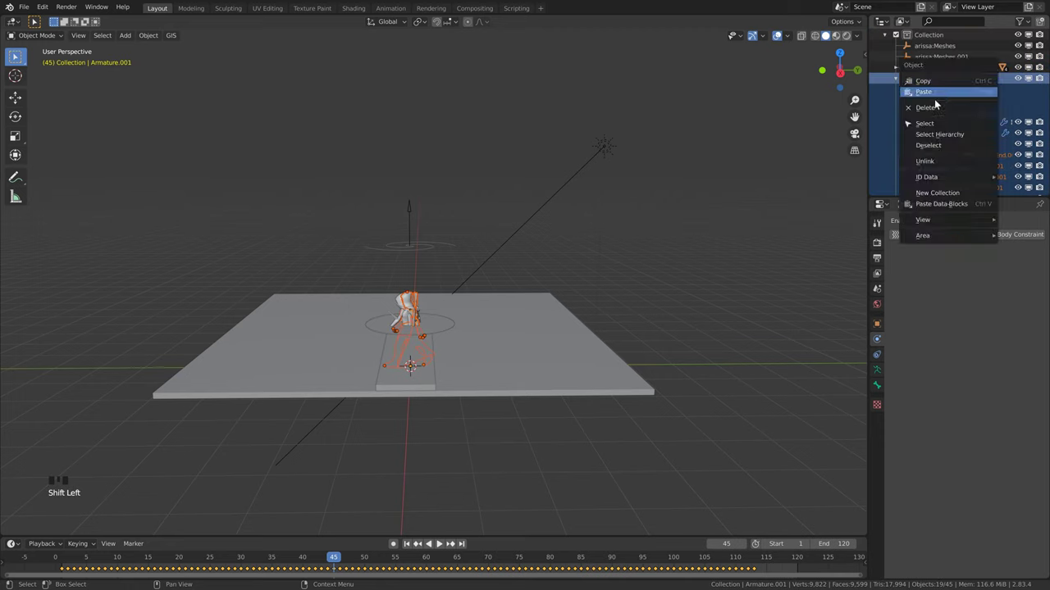
pyautogui.click(928, 106)
# Step: Select the remaining character's Armature and paste the copied walk keyframes starting at frame 65, after its magic attack keyframes
pyautogui.scroll(3, 363, 340)
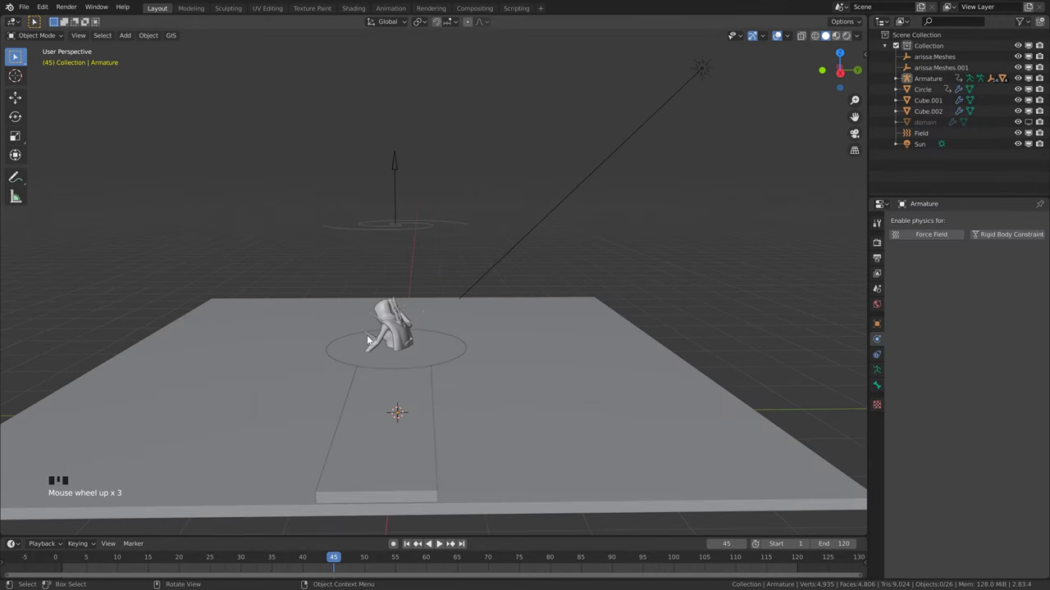
pyautogui.click(369, 339)
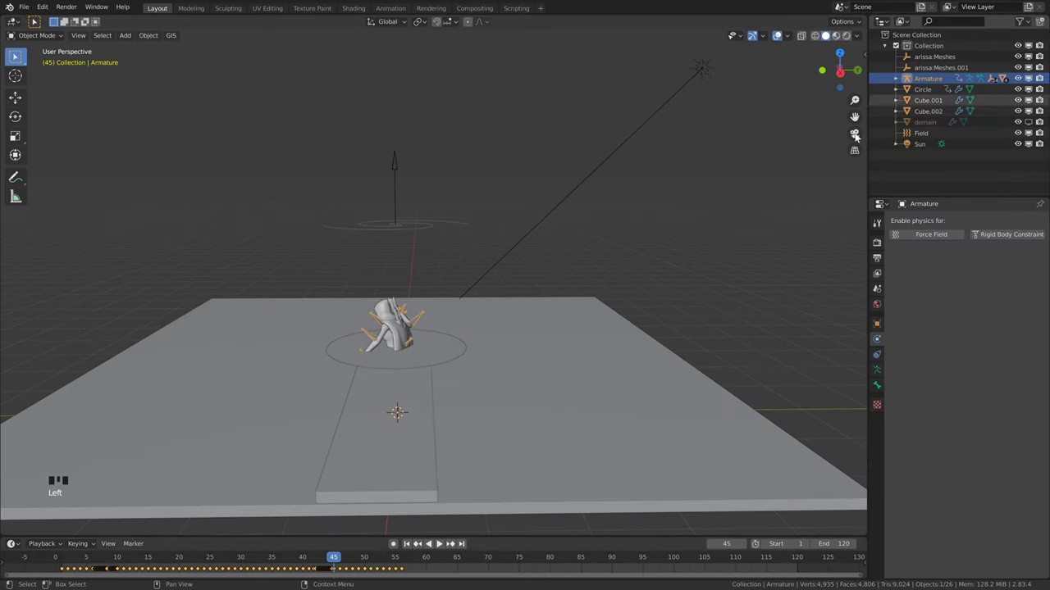
pyautogui.click(413, 563)
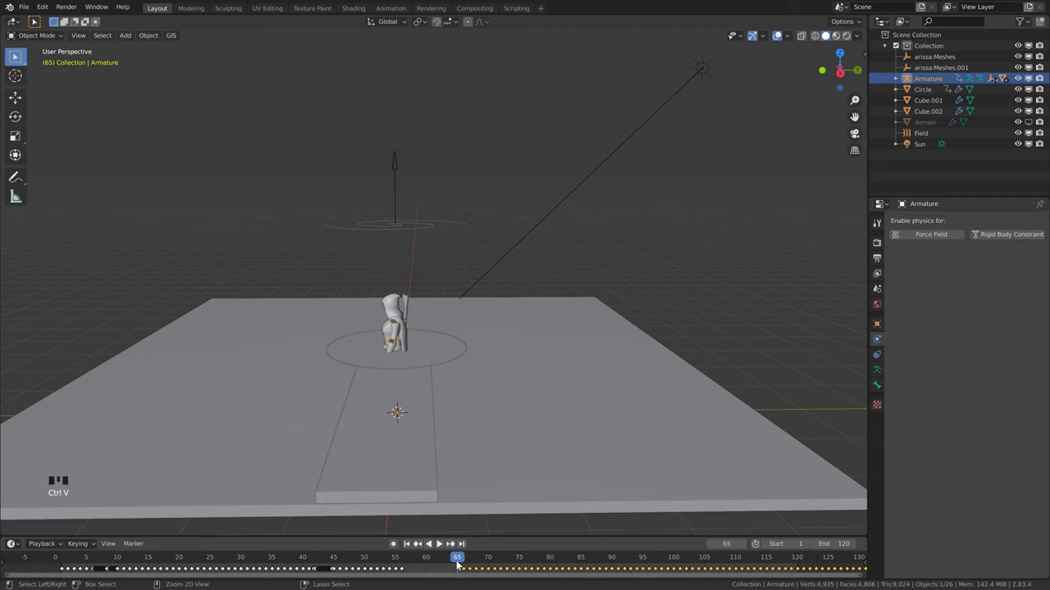
# Step: Play back the timeline to check the transition from the magic attack to the walk
pyautogui.click(414, 559)
pyautogui.click(336, 560)
pyautogui.press('space')
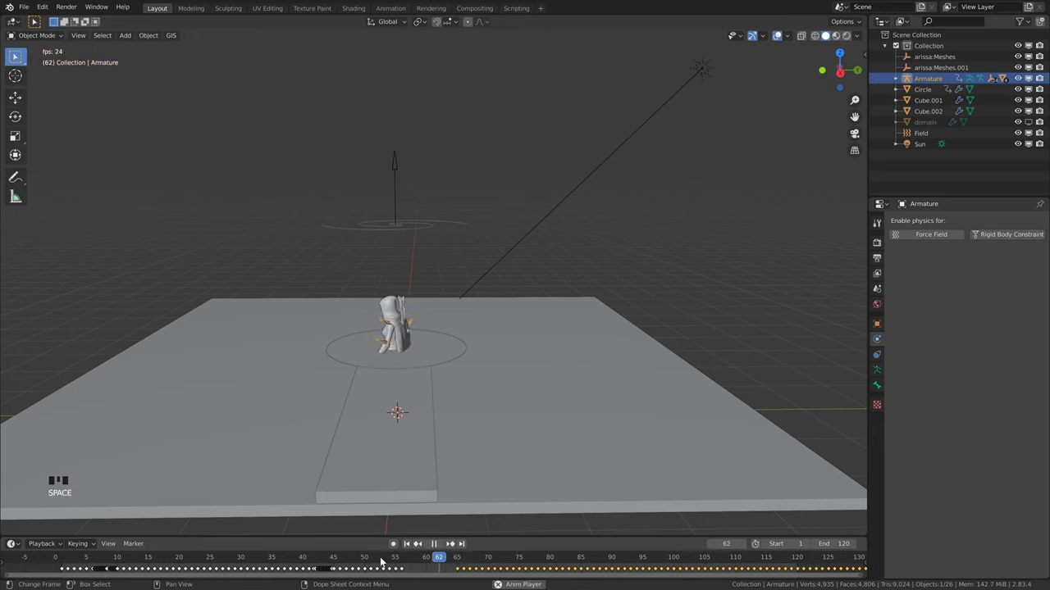
pyautogui.press('space')
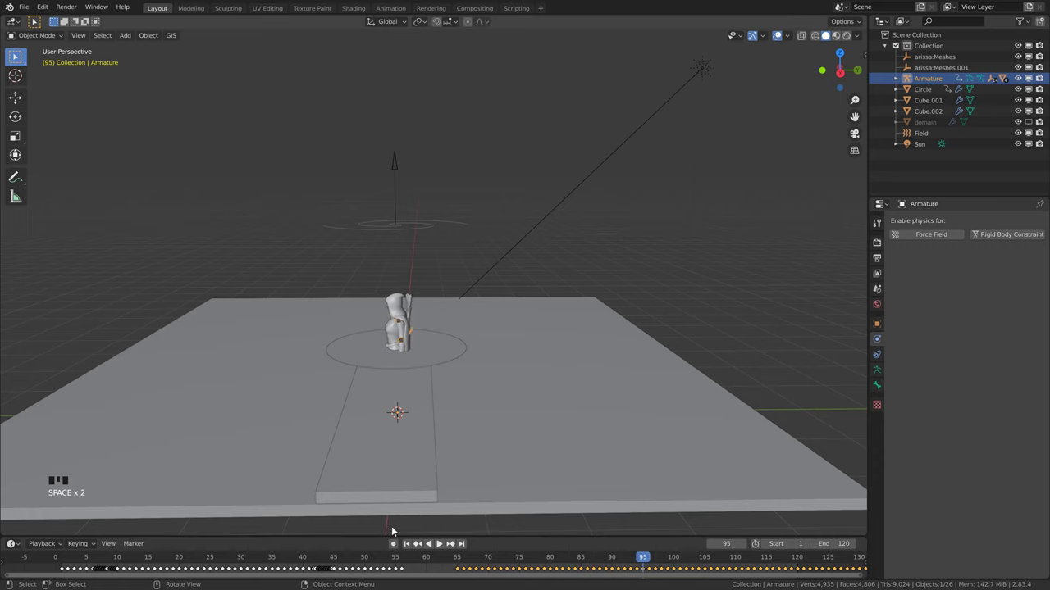
# Step: Add a Plain Axes empty and move it up along global Z by about 1.87 m, above the character
pyautogui.scroll(-3, 407, 386)
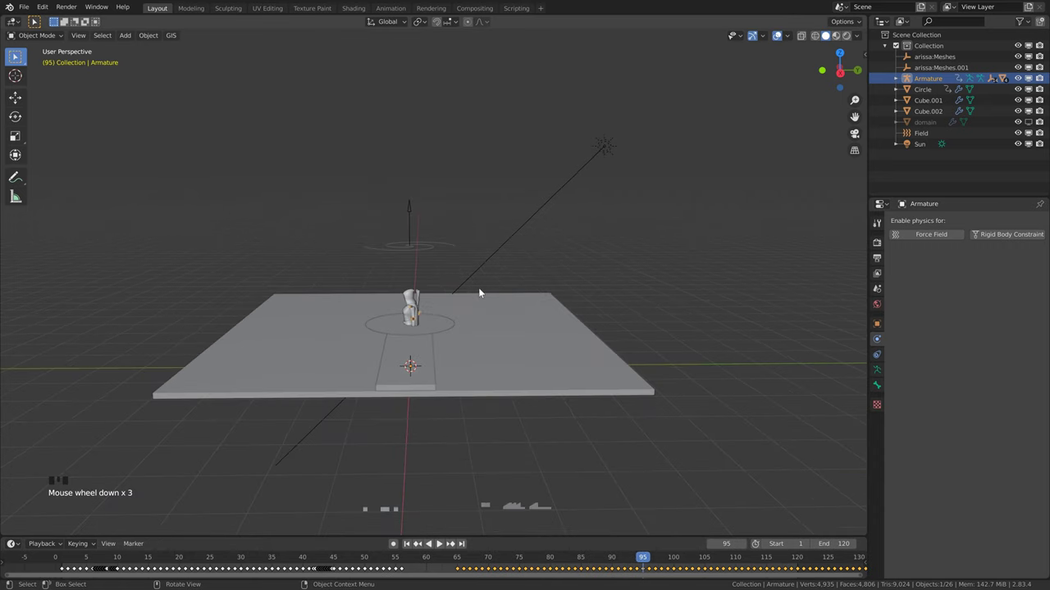
pyautogui.scroll(5, 421, 344)
pyautogui.scroll(-3, 417, 342)
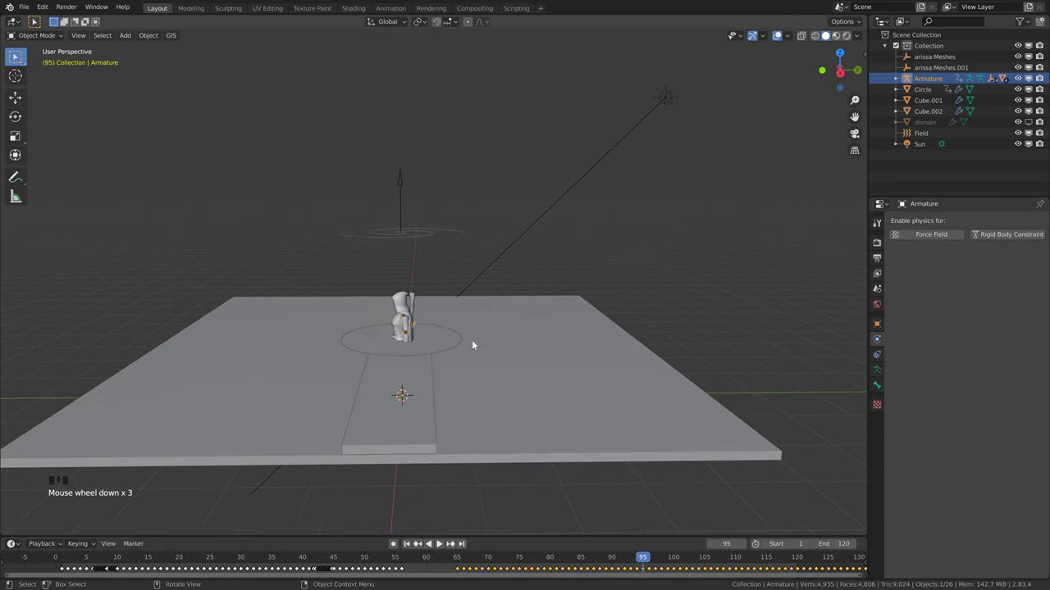
pyautogui.tripleClick(444, 270)
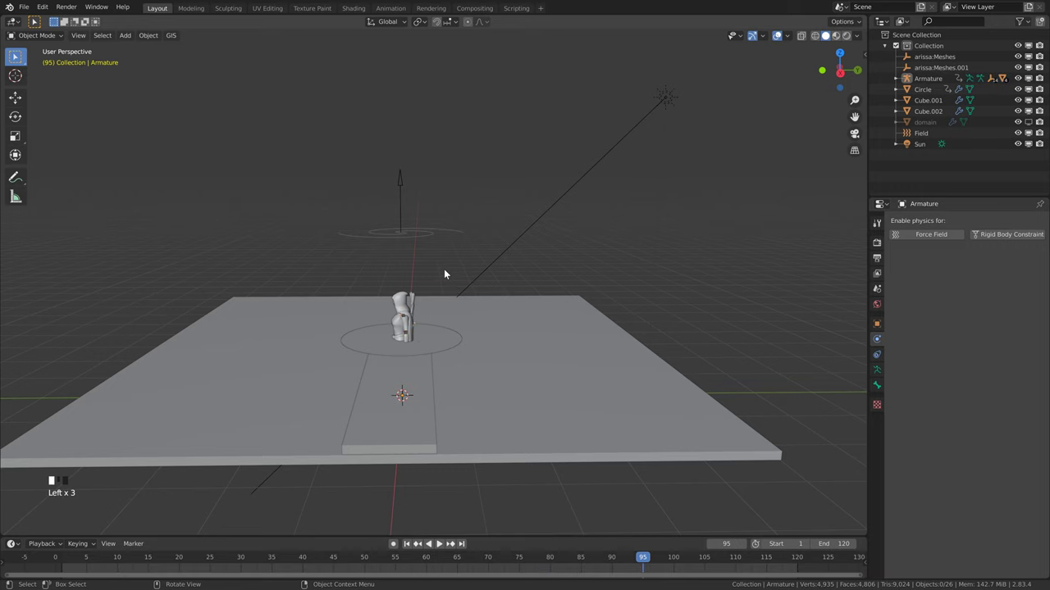
pyautogui.hotkey('shift', 'a')
pyautogui.moveTo(443, 380)
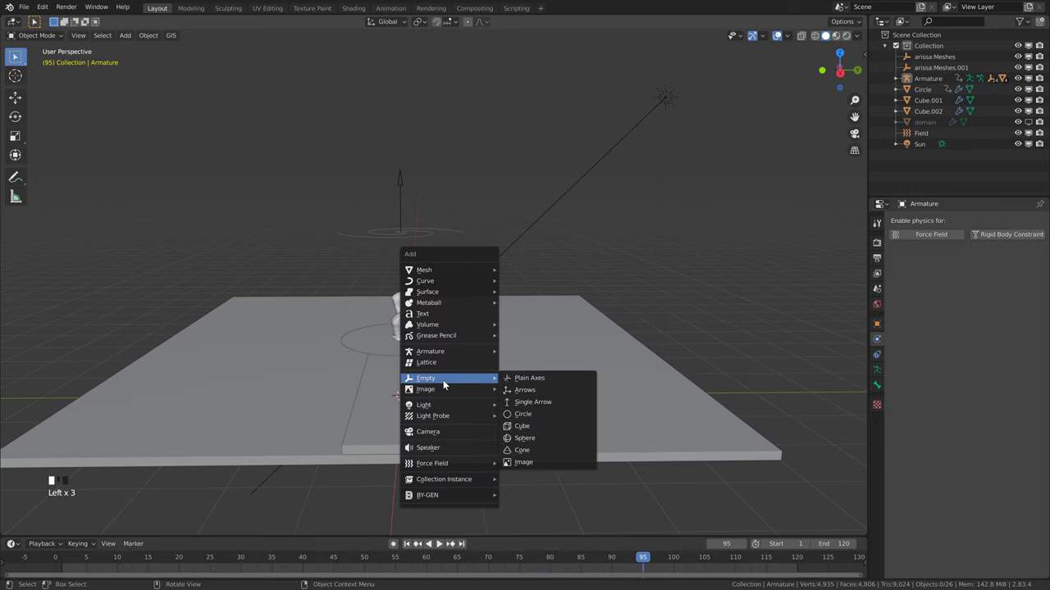
pyautogui.click(524, 378)
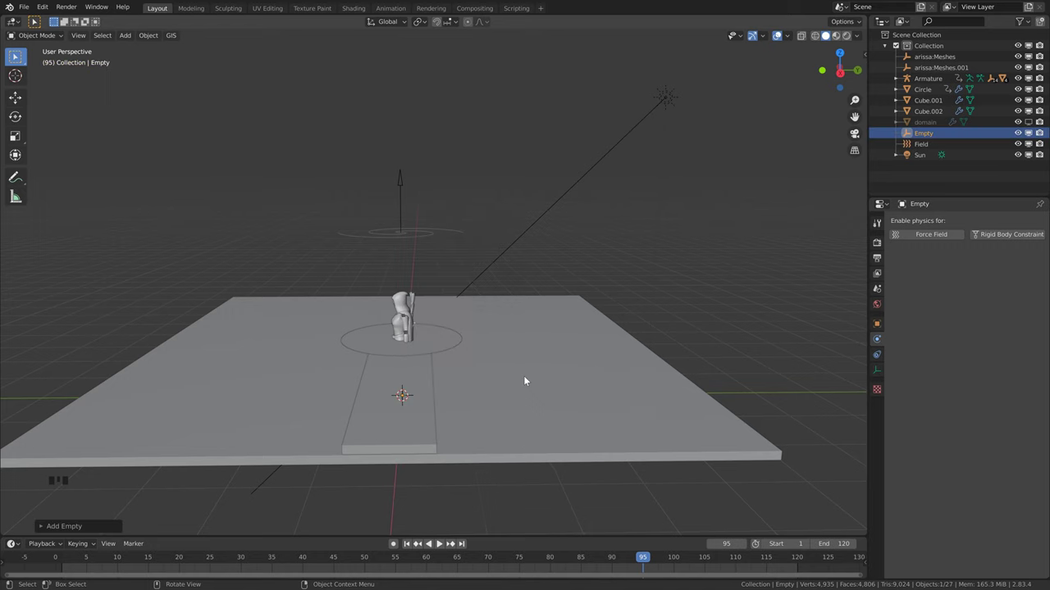
pyautogui.press('g')
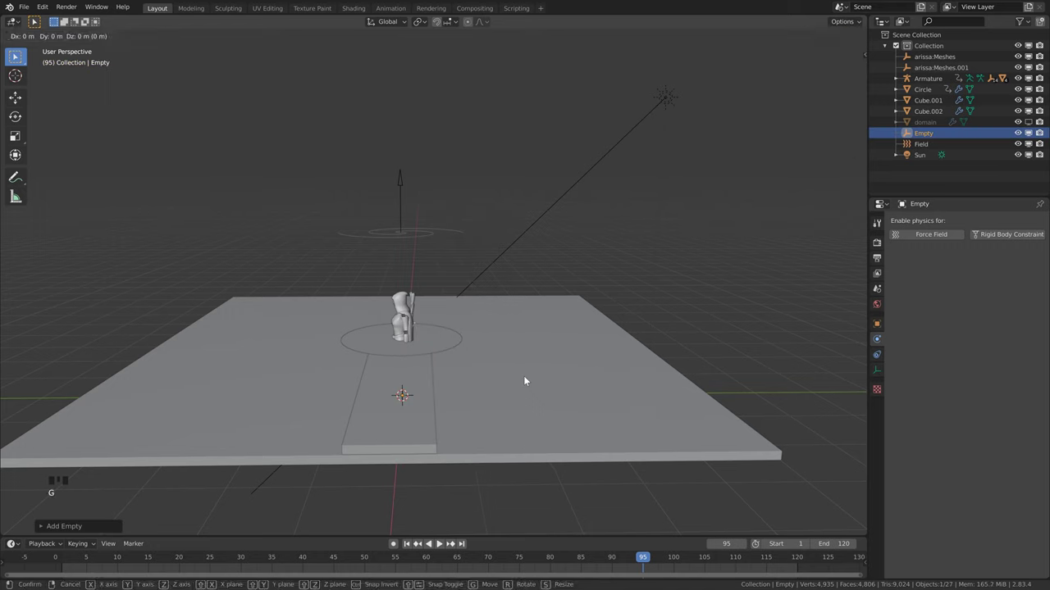
pyautogui.press('z')
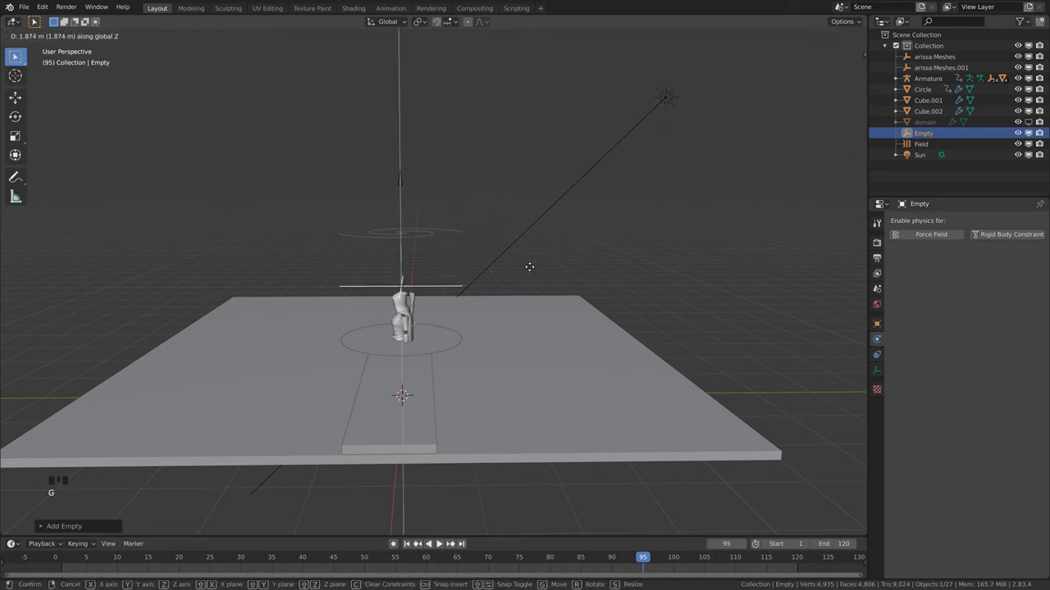
pyautogui.click(529, 267)
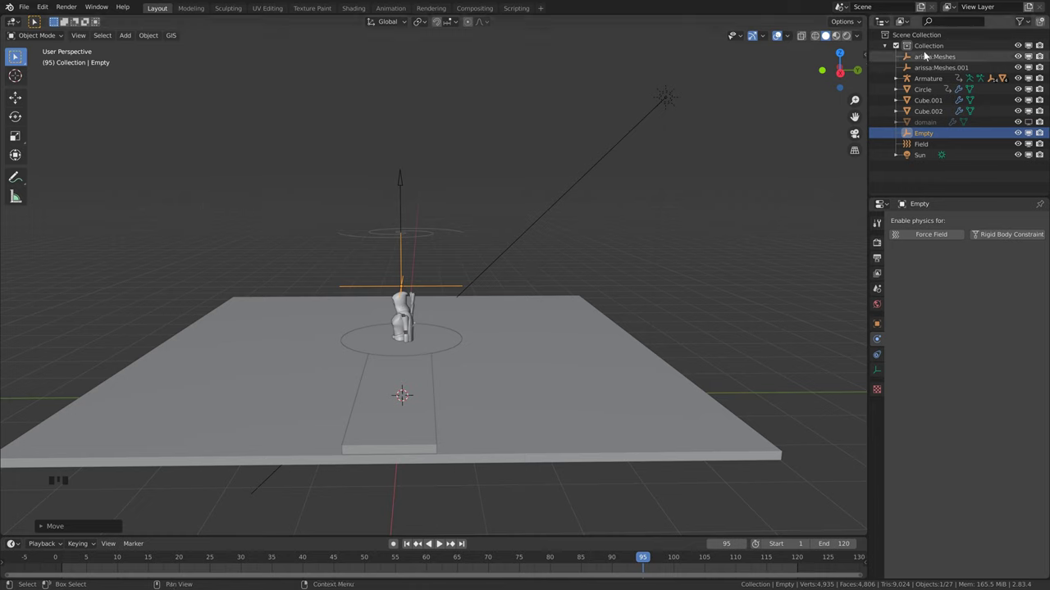
# Step: Parent the Armature and all its children through arissa:Weapons_Geo to the Empty, using Object (Keep Transform)
pyautogui.click(896, 78)
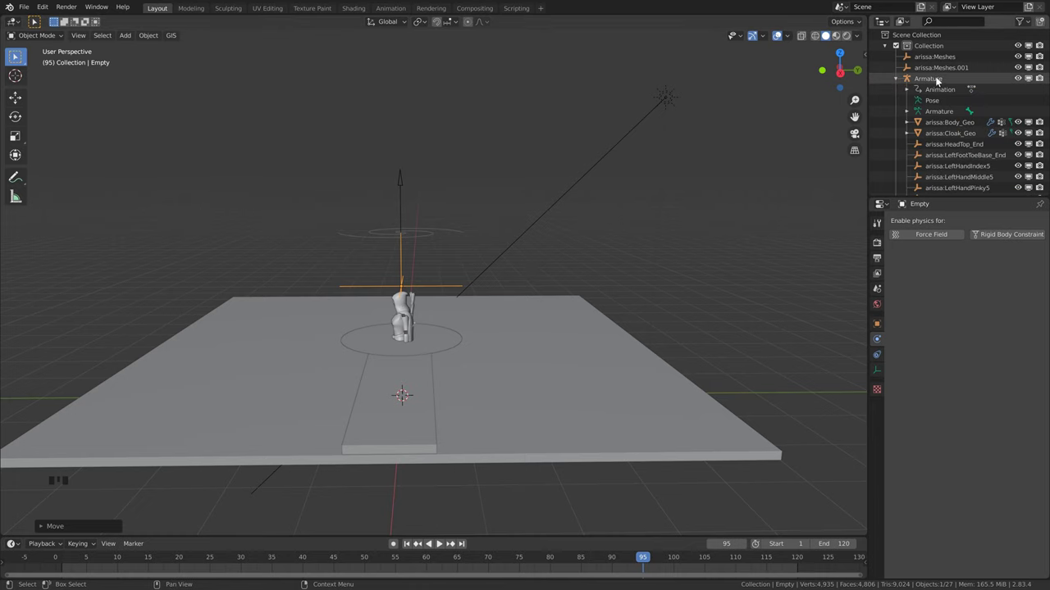
pyautogui.click(927, 80)
pyautogui.scroll(-6, 941, 110)
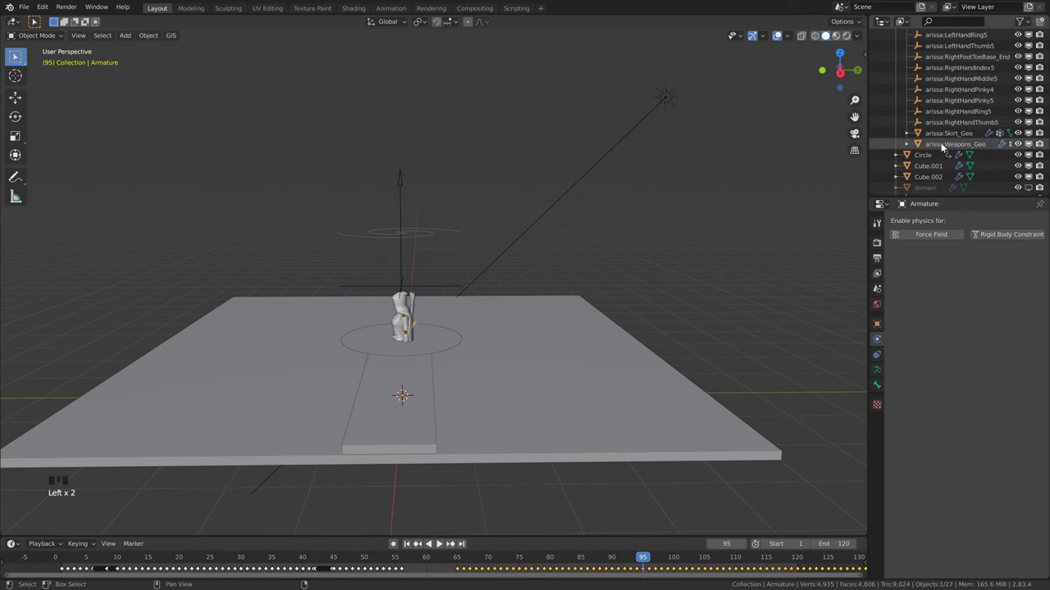
pyautogui.keyDown('shift'); pyautogui.click(942, 145); pyautogui.keyUp('shift')
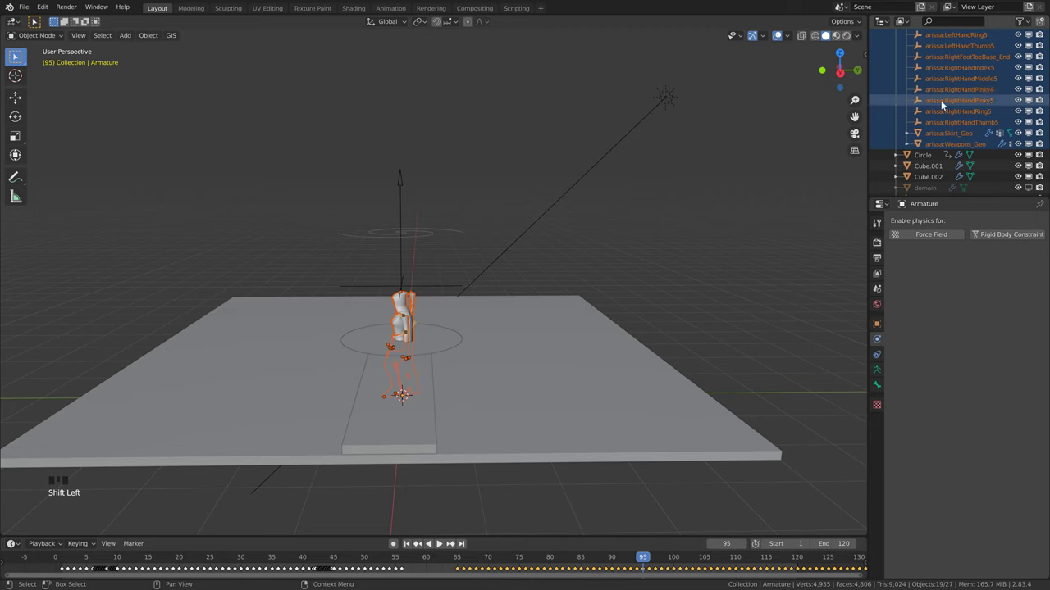
pyautogui.scroll(-2, 943, 103)
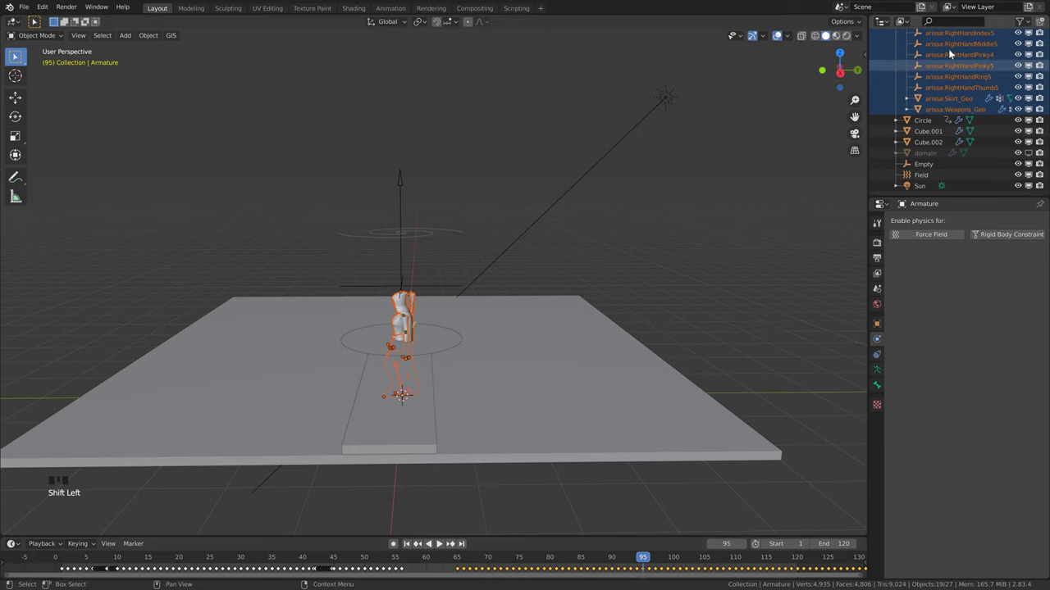
pyautogui.keyDown('ctrl'); pyautogui.click(939, 163); pyautogui.keyUp('ctrl')
pyautogui.scroll(1, 414, 355)
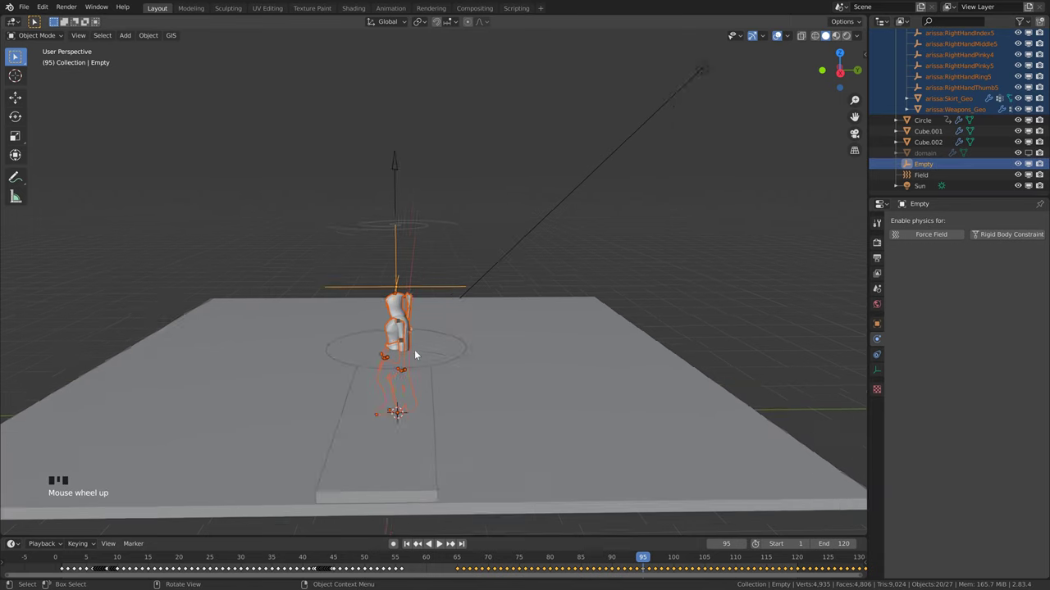
pyautogui.scroll(3, 414, 355)
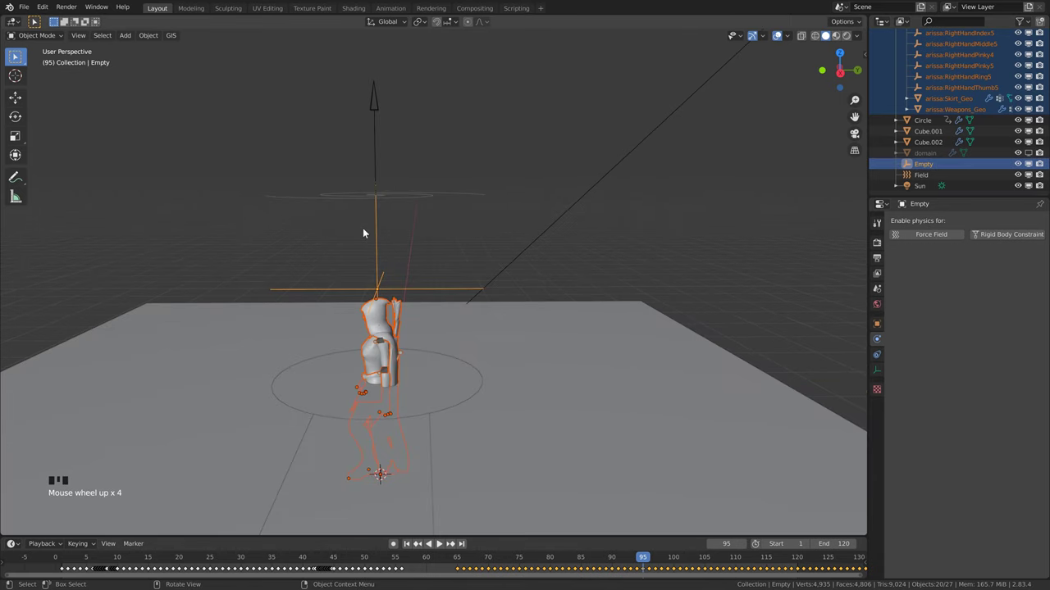
pyautogui.hotkey('ctrl', 'p')
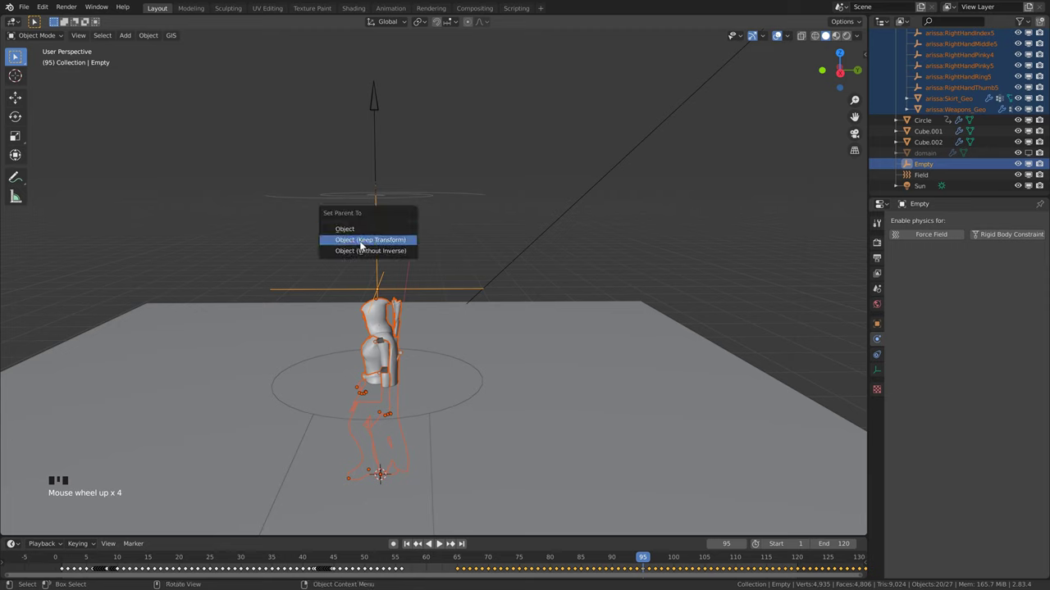
pyautogui.click(376, 238)
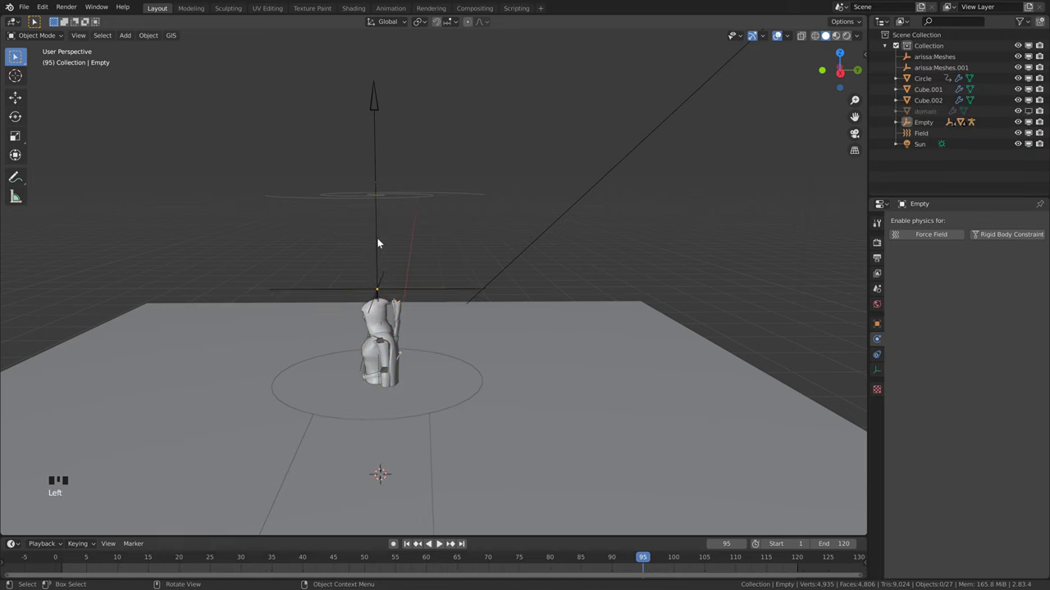
pyautogui.scroll(-3, 392, 241)
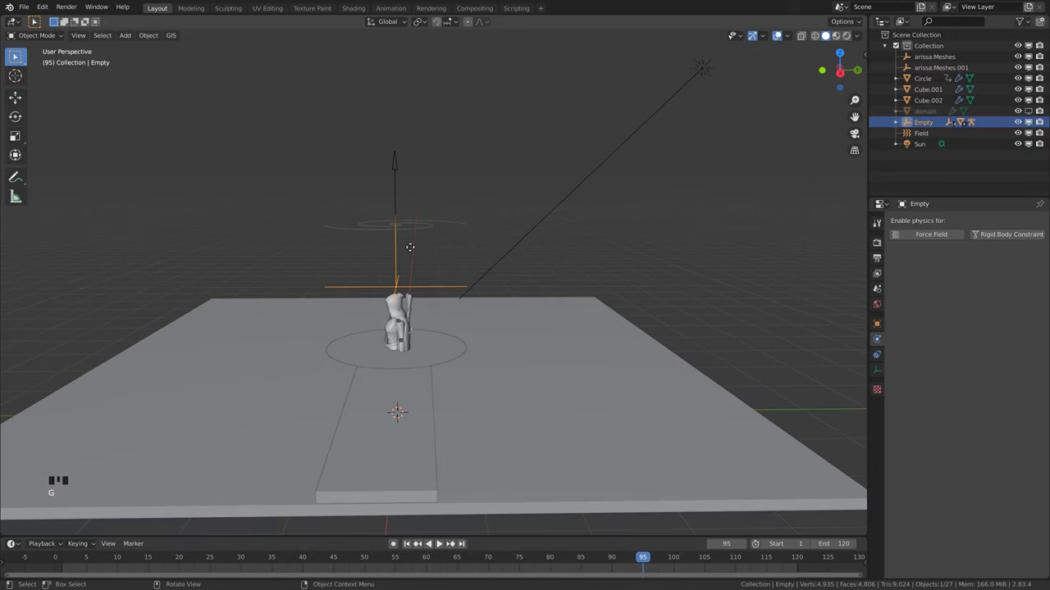
# Step: Move the Empty up about 0.98 m along global Z and rotate it about Z so the walking character faces along the narrow strip
pyautogui.press('g')
pyautogui.press('g')
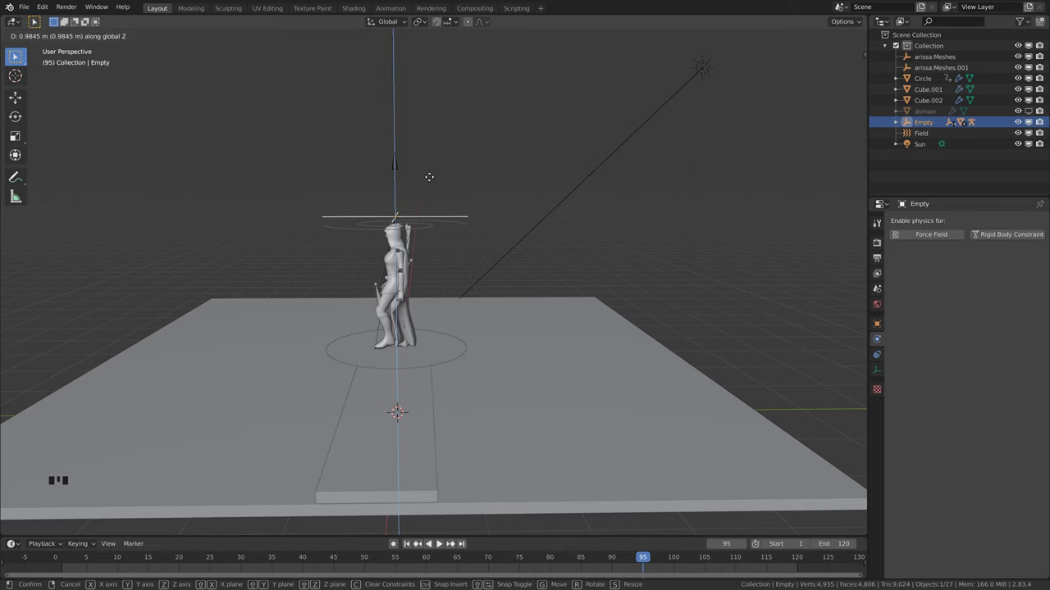
pyautogui.click(429, 176)
pyautogui.press('r')
pyautogui.press('z')
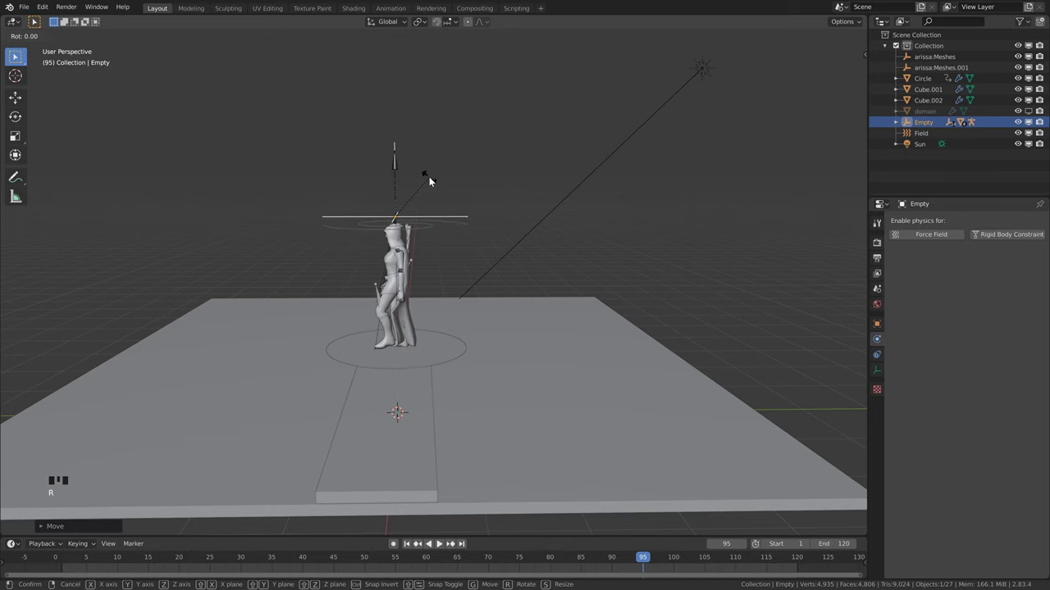
pyautogui.click(352, 177)
# Step: Play back the animation from frame 1 to check the character's height and facing direction
pyautogui.hotkey('shift', 'Left')
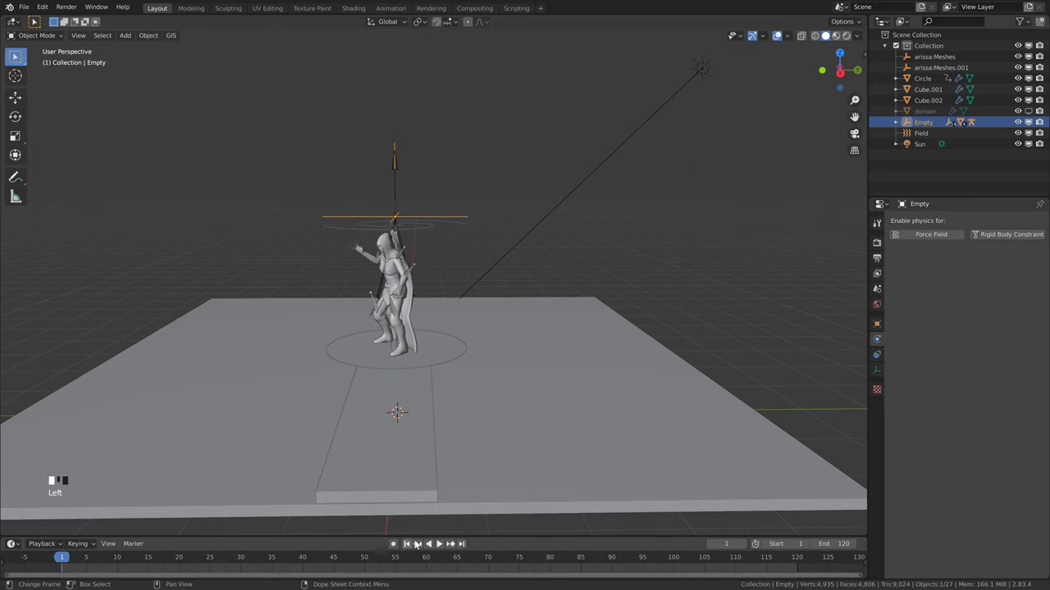
pyautogui.press('space')
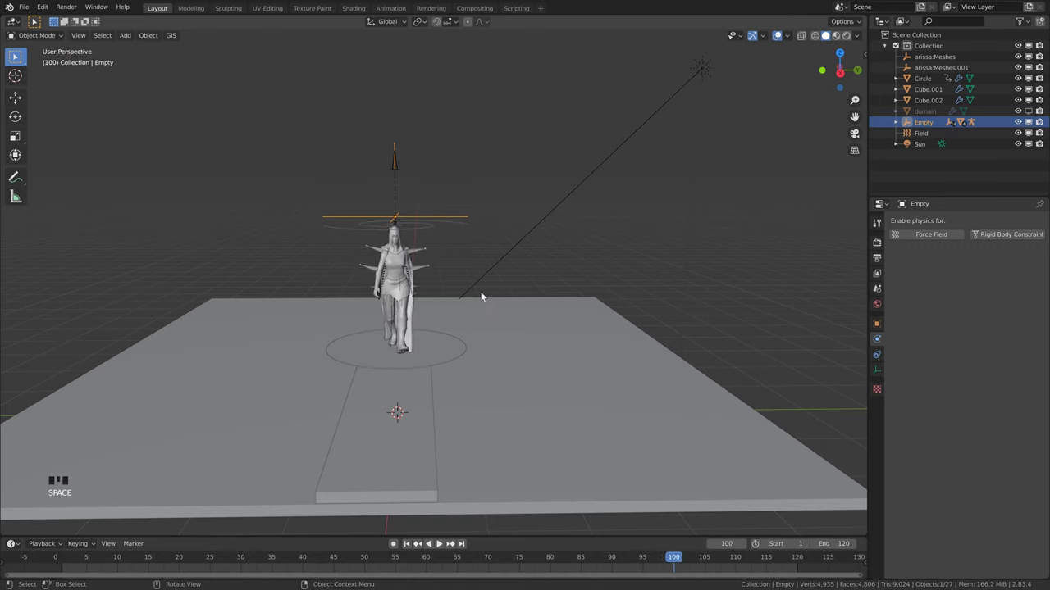
pyautogui.press('space')
pyautogui.scroll(2, 474, 338)
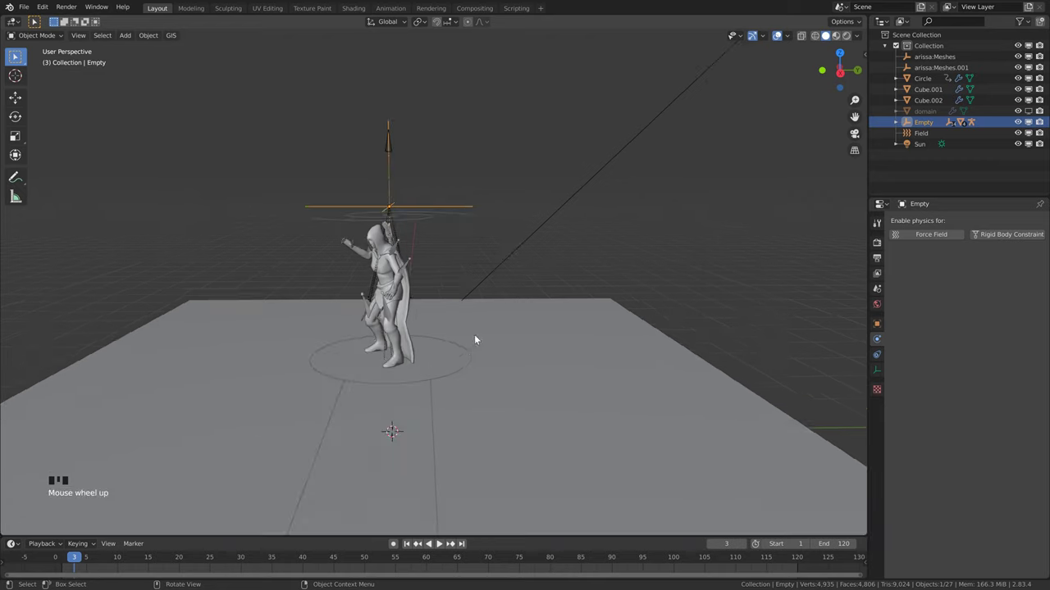
# Step: Insert a Location keyframe for the Empty at frame 65, where the walk begins
pyautogui.click(457, 559)
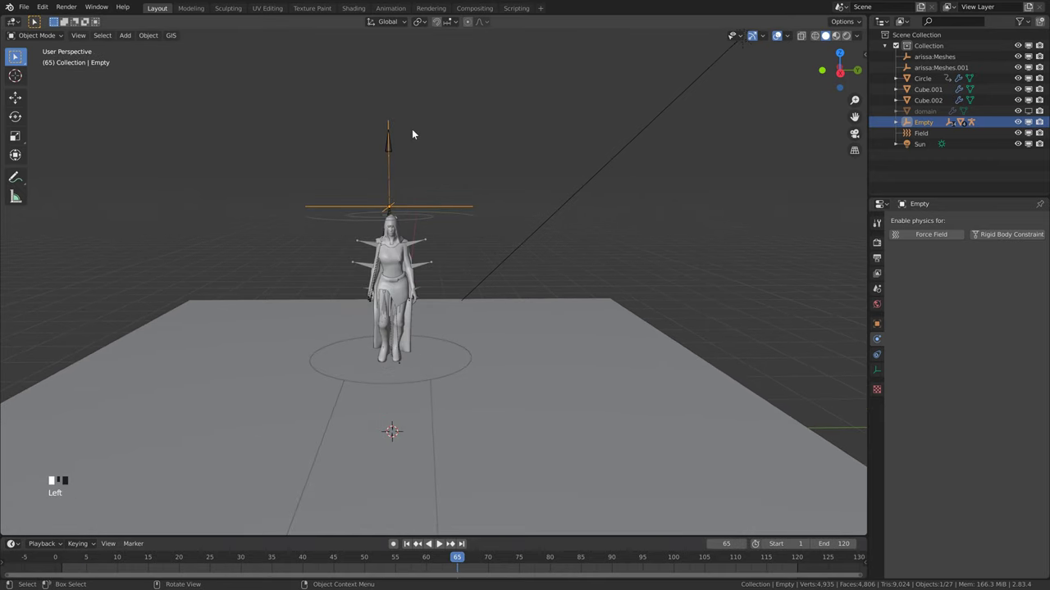
pyautogui.scroll(-2, 450, 169)
pyautogui.moveTo(451, 169)
pyautogui.mouseDown(button='middle')
pyautogui.moveTo(421, 187)
pyautogui.moveTo(499, 176)
pyautogui.moveTo(452, 175)
pyautogui.mouseUp(button='middle')
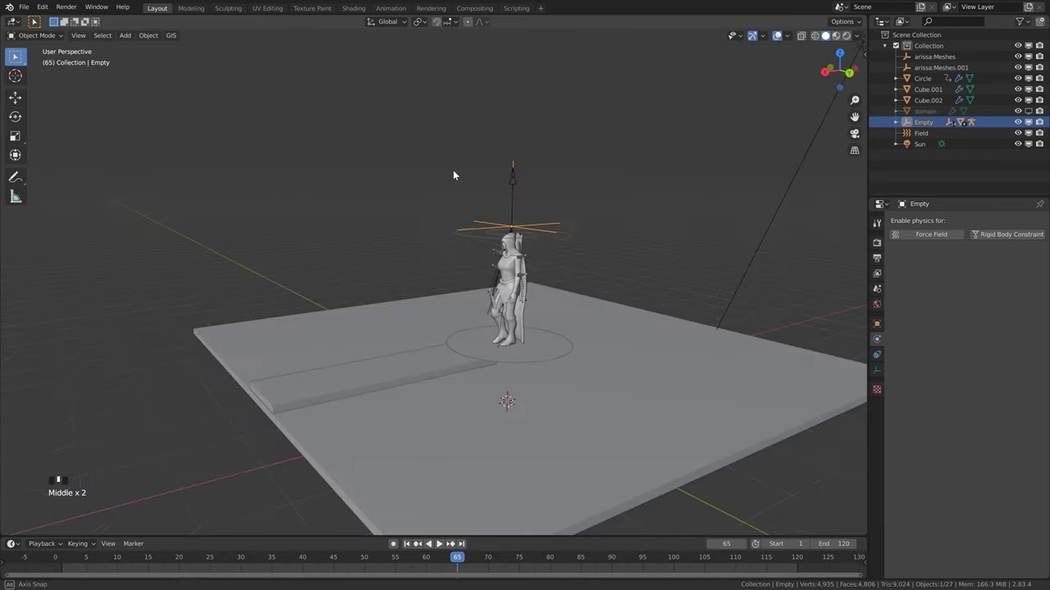
pyautogui.press('i')
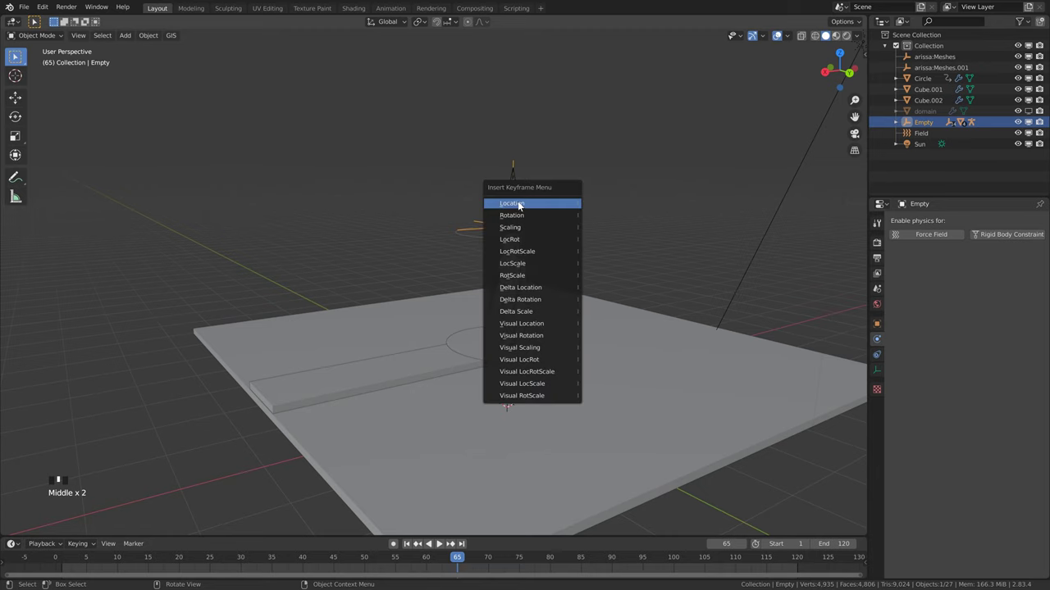
pyautogui.click(518, 206)
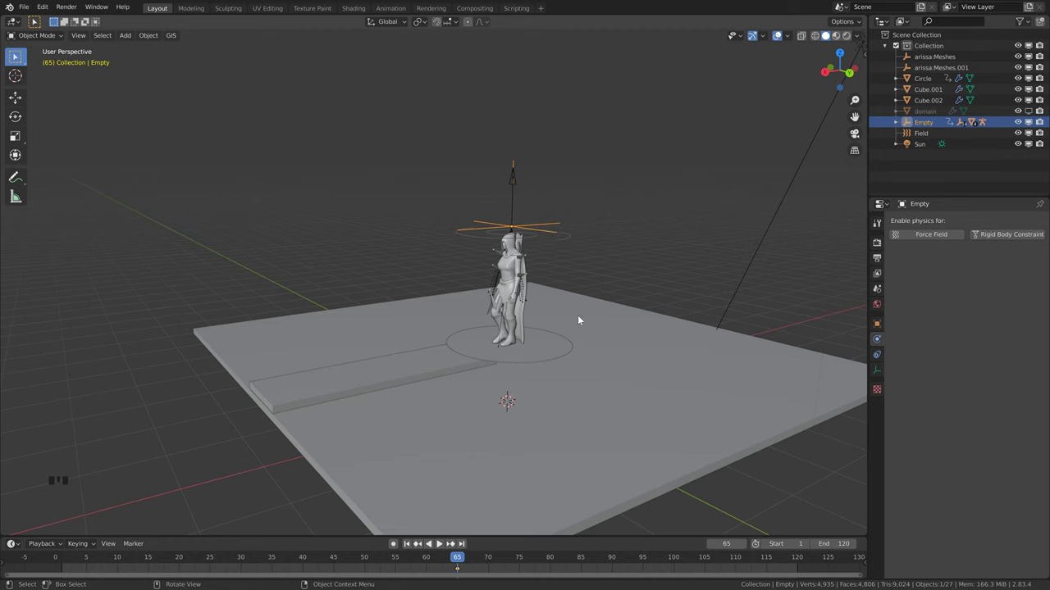
# Step: At frame 120, move the Empty about 3 m along global X toward the strip's far end and insert a Location keyframe
pyautogui.scroll(-2, 500, 312)
pyautogui.click(461, 544)
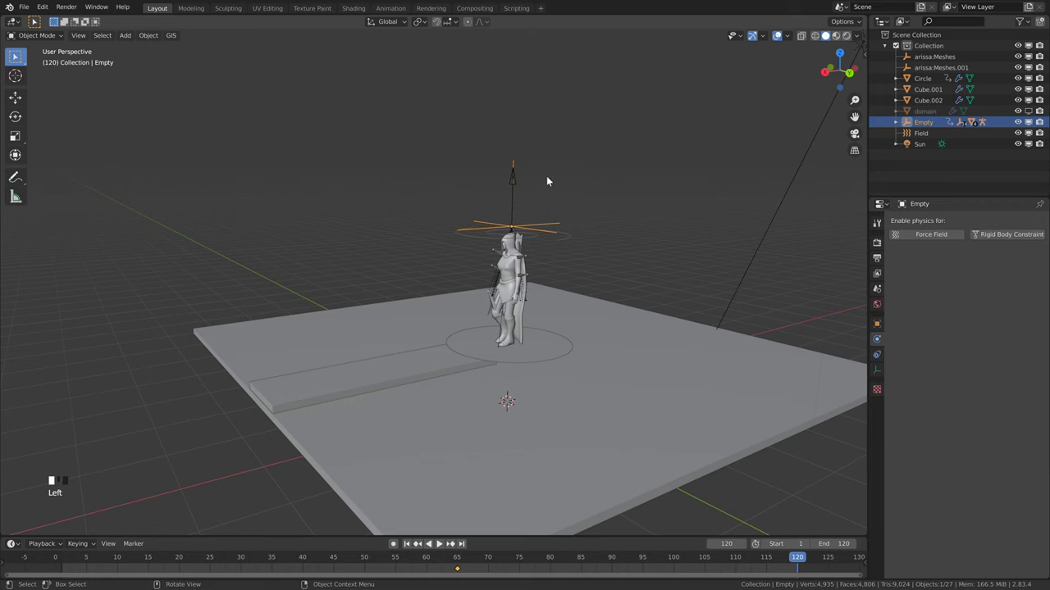
pyautogui.press('g')
pyautogui.press('x')
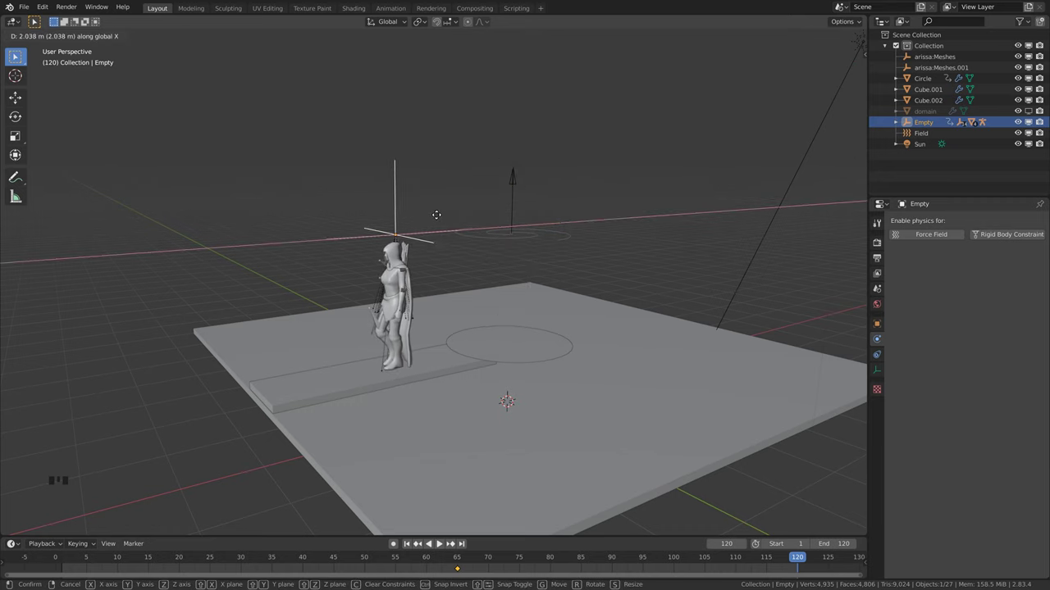
pyautogui.click(366, 237)
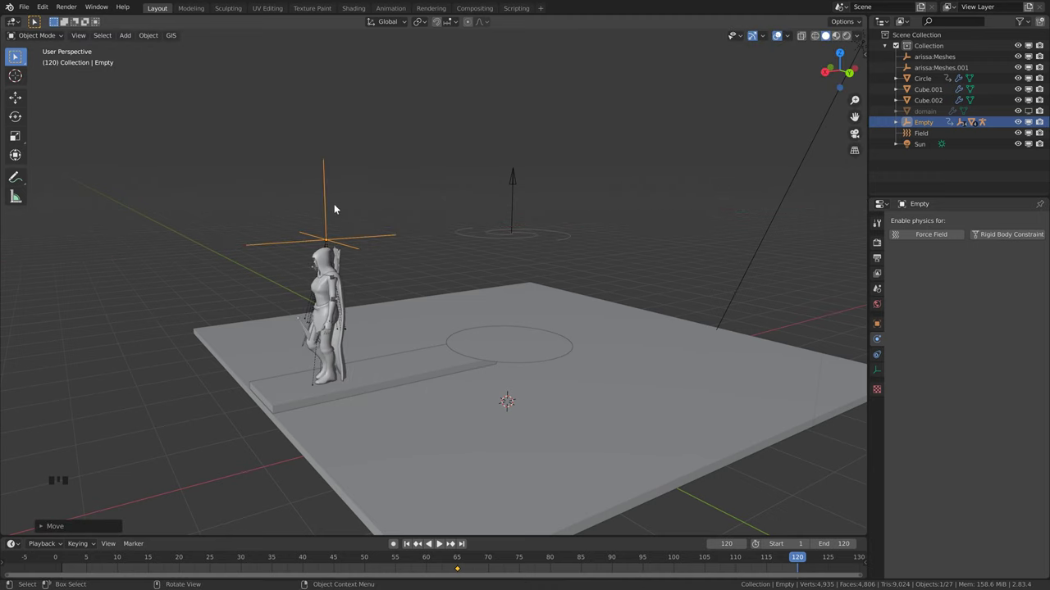
pyautogui.press('i')
pyautogui.click(334, 207)
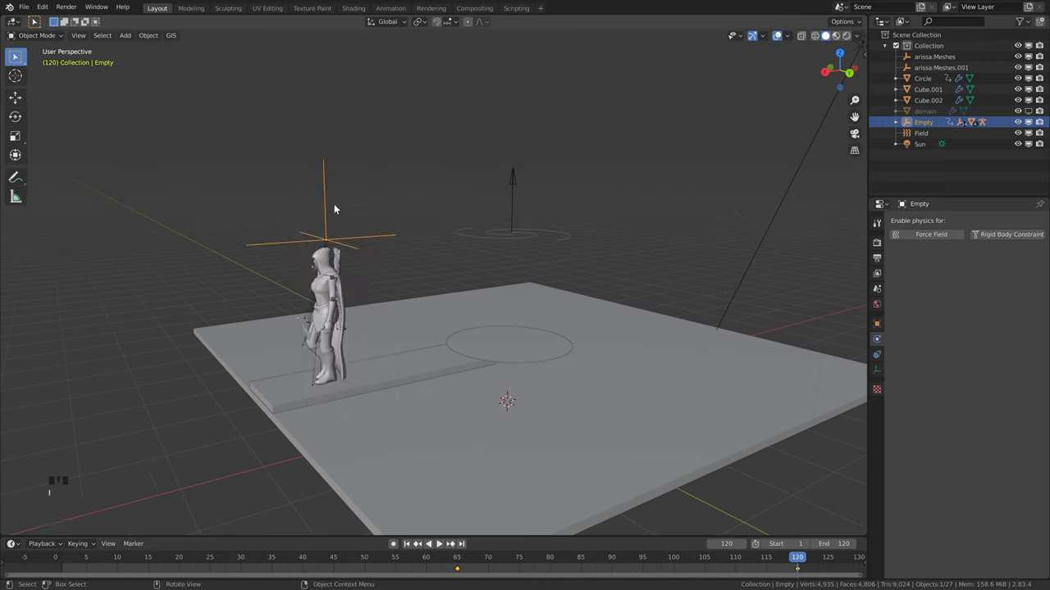
# Step: Split the 3D viewport vertically and switch the new area to the Graph Editor
pyautogui.click(451, 558)
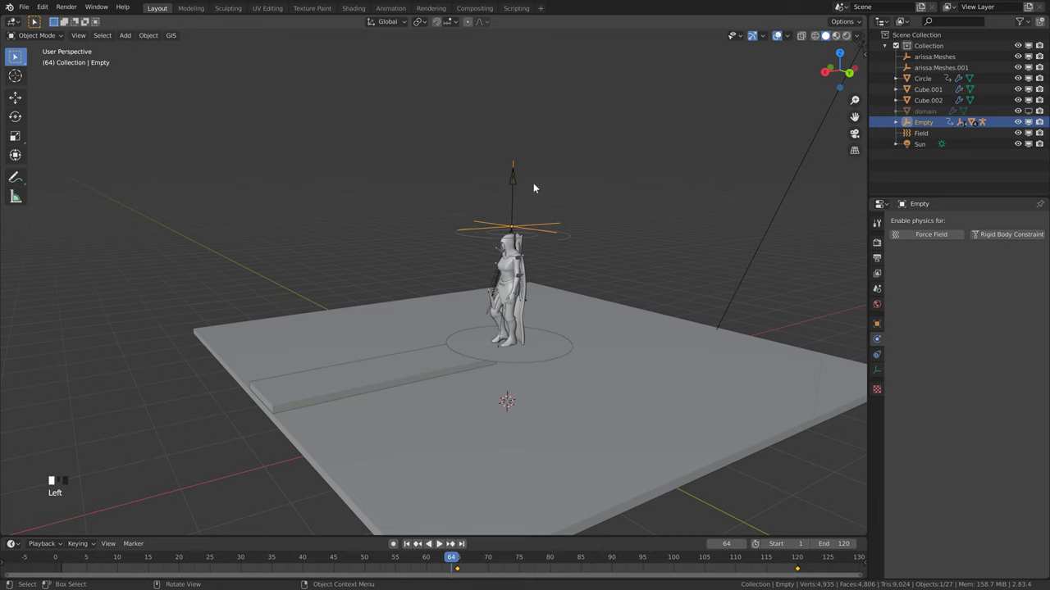
pyautogui.moveTo(4, 11); pyautogui.dragTo(412, 10)
pyautogui.click(13, 21)
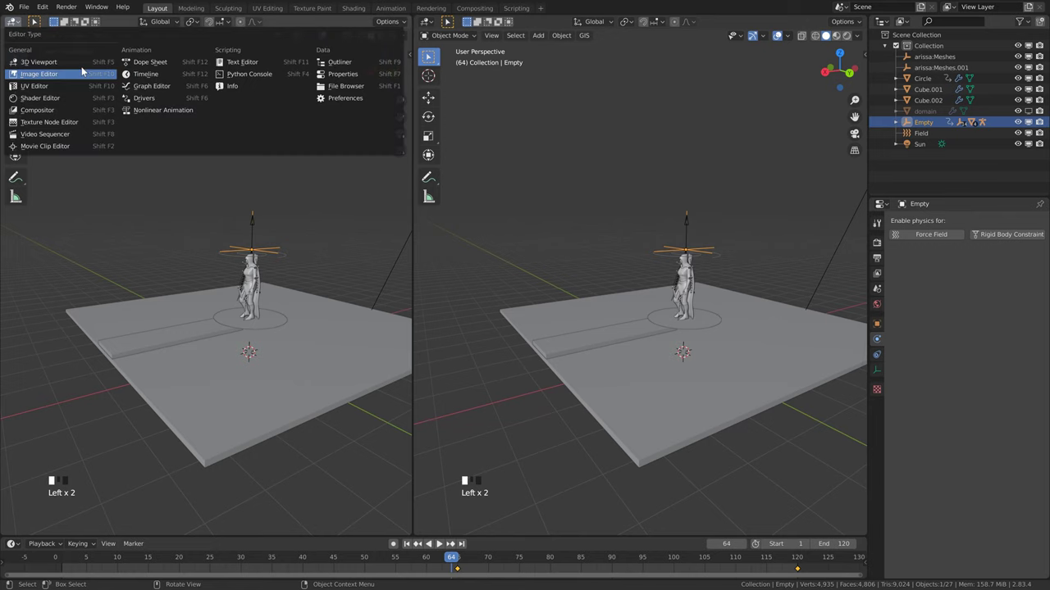
pyautogui.click(146, 84)
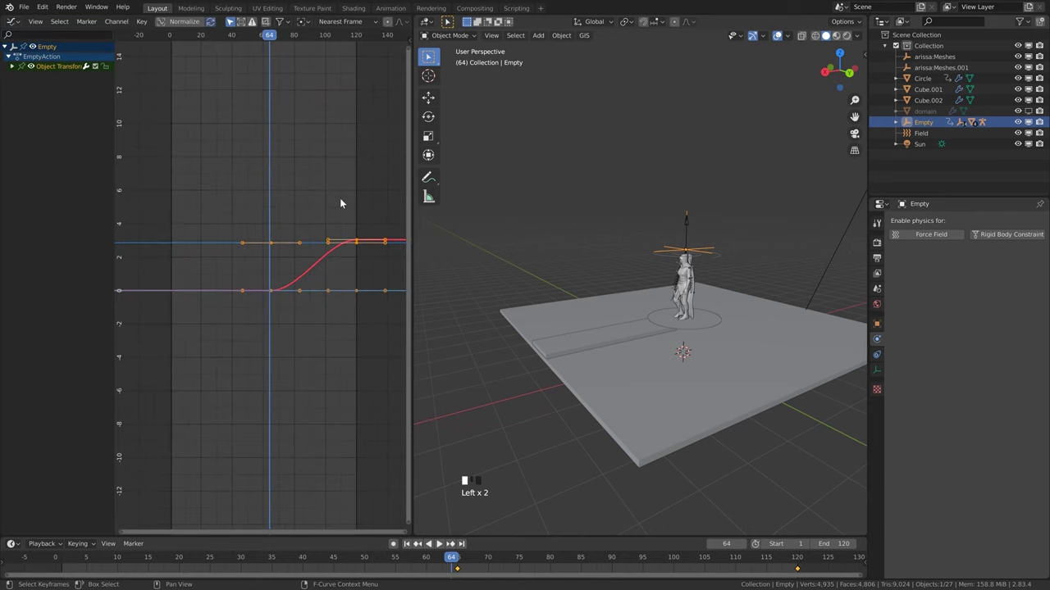
# Step: Set the interpolation mode of the Empty's location keyframes to Linear
pyautogui.scroll(-1, 329, 245)
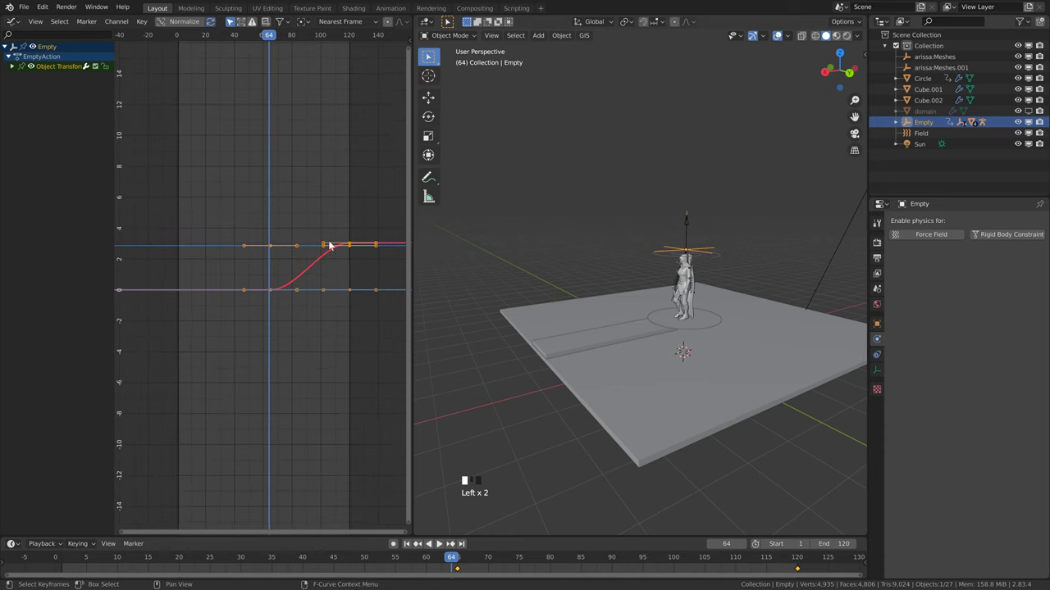
pyautogui.scroll(-1, 294, 225)
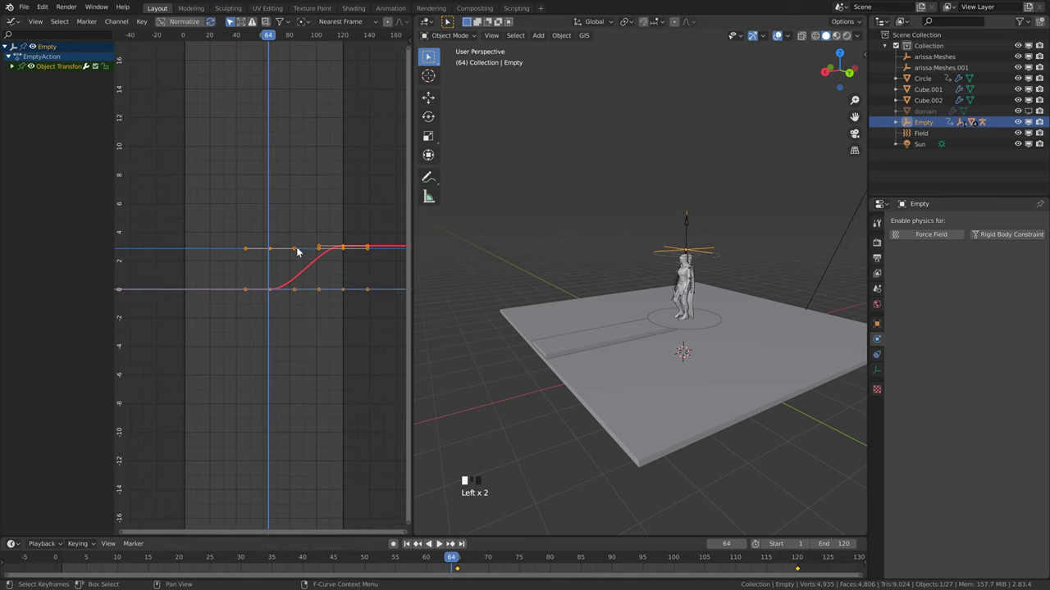
pyautogui.rightClick(284, 222)
pyautogui.moveTo(296, 272)
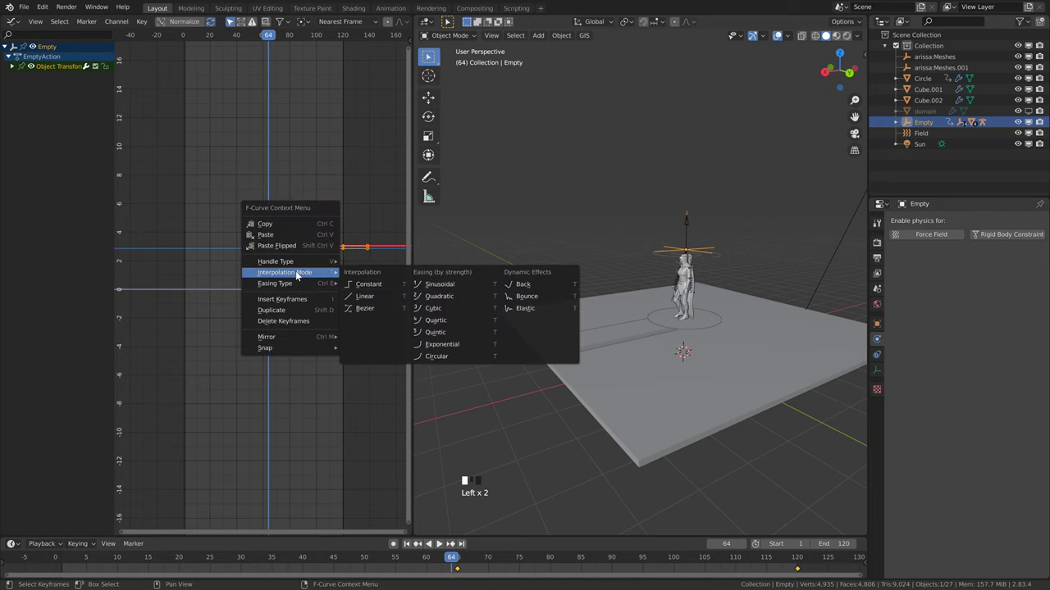
pyautogui.click(367, 297)
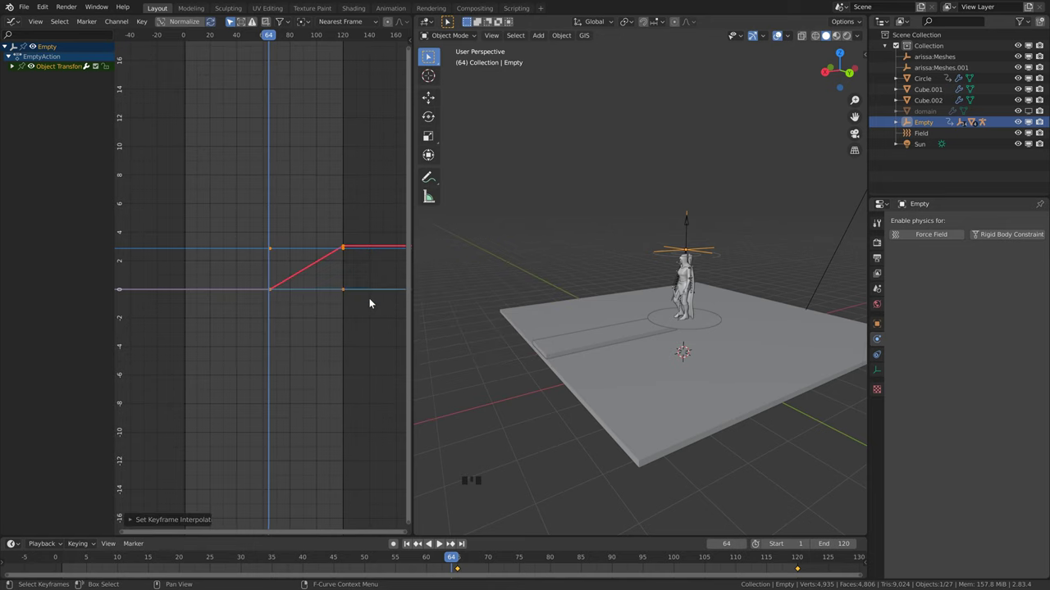
# Step: Join the Graph Editor area back into the 3D viewport
pyautogui.rightClick(412, 308)
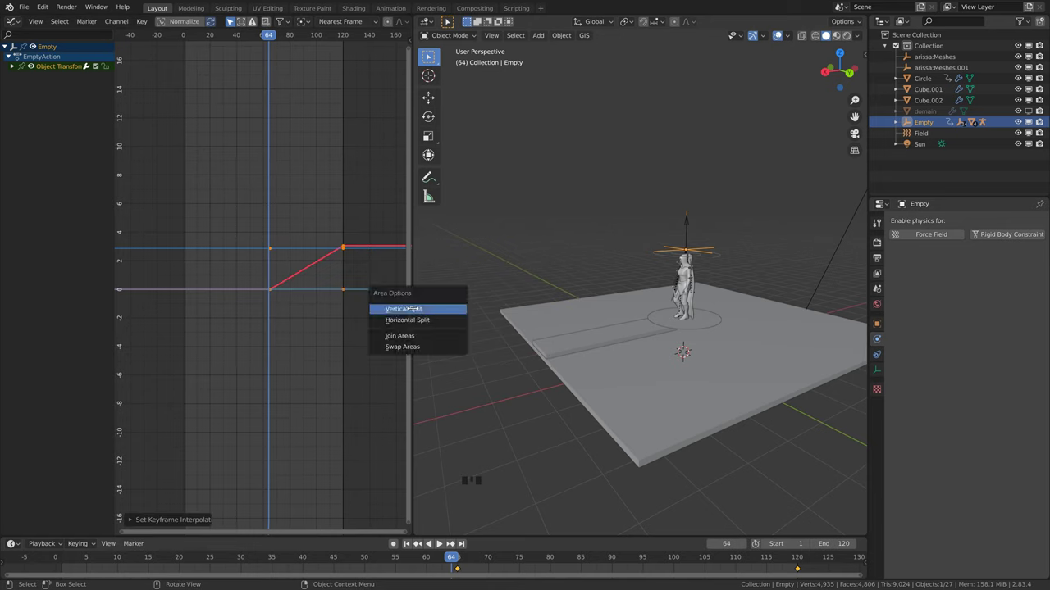
pyautogui.click(412, 337)
pyautogui.click(152, 294)
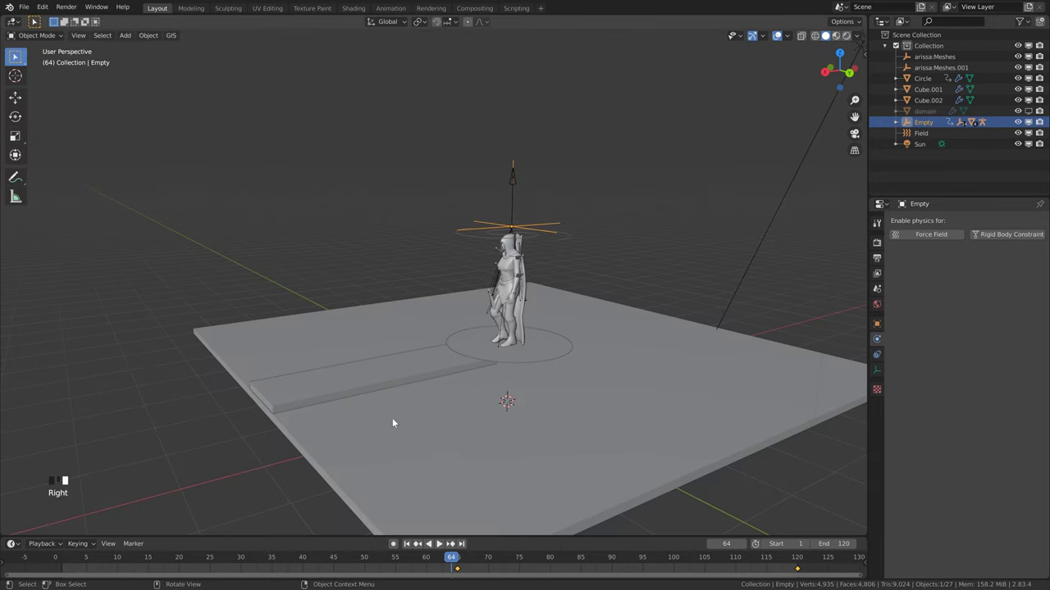
# Step: Play back the animation to check the character's walking speed along the strip
pyautogui.press('space')
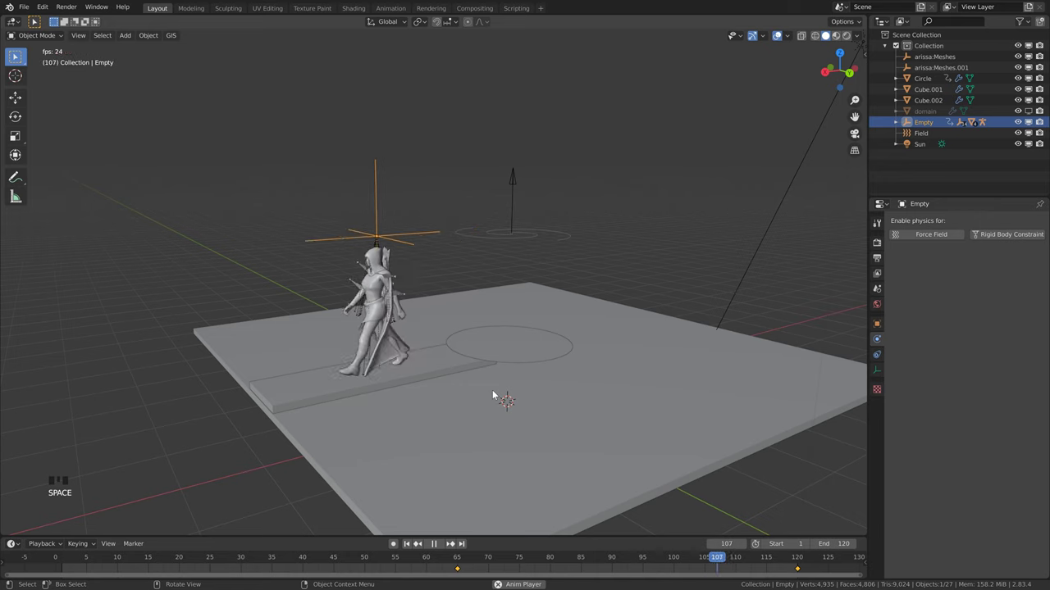
pyautogui.moveTo(492, 389); pyautogui.dragTo(402, 289, button='middle')
pyautogui.press('space')
pyautogui.scroll(-2, 457, 365)
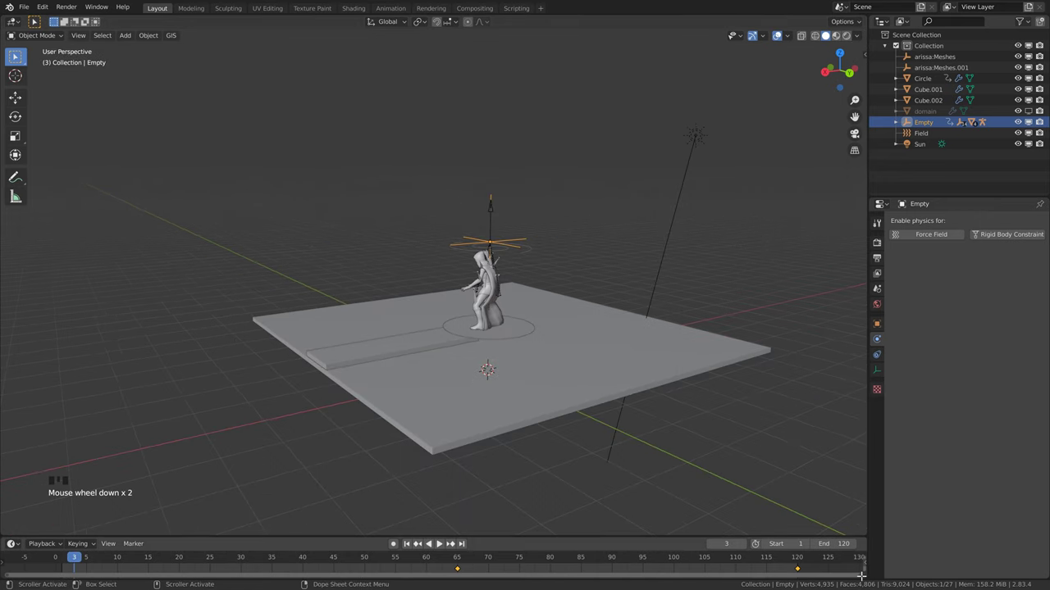
# Step: Extend the visible timeline range and move the Empty's last location keyframe to frame 160
pyautogui.moveTo(861, 577); pyautogui.dragTo(792, 576)
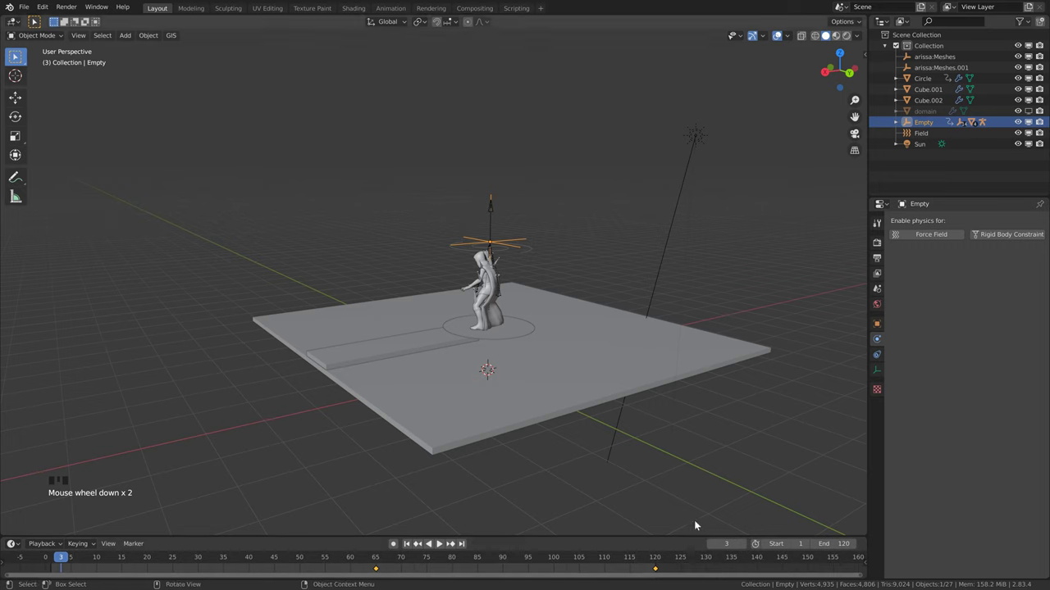
pyautogui.hotkey('ctrl', 'z')
pyautogui.hotkey('ctrl', 'z')
pyautogui.hotkey('ctrl', 'z')
pyautogui.hotkey('ctrl', 'z')
pyautogui.hotkey('ctrl', 'z')
pyautogui.hotkey('ctrl', 'z')
pyautogui.hotkey('ctrl', 'z')
pyautogui.hotkey('ctrl', 'z')
pyautogui.click(627, 572)
pyautogui.moveTo(628, 571); pyautogui.dragTo(820, 555)
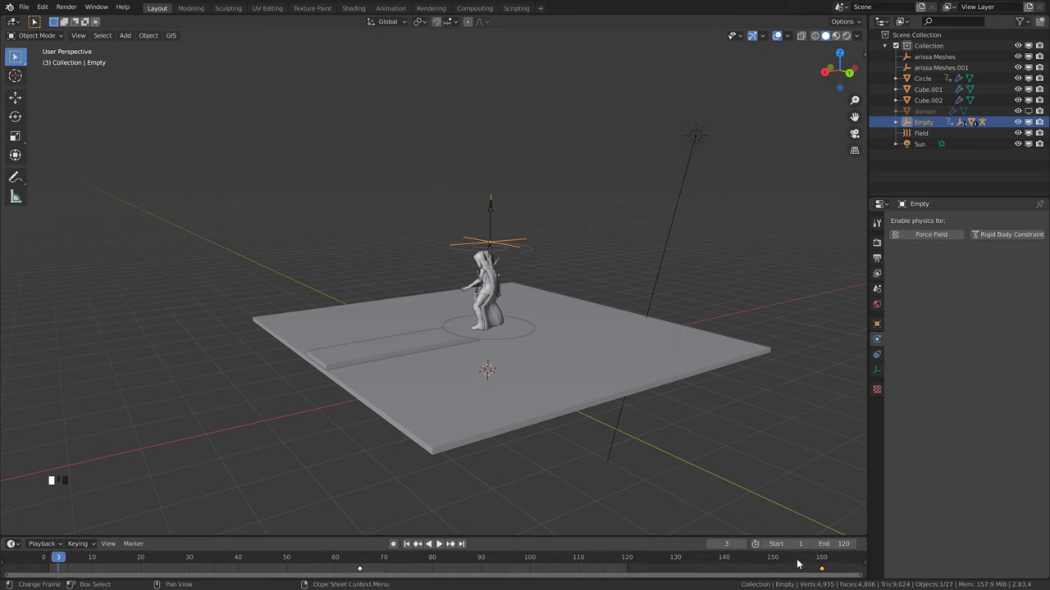
# Step: Play back the slower walk from frame 65
pyautogui.click(357, 562)
pyautogui.press('space')
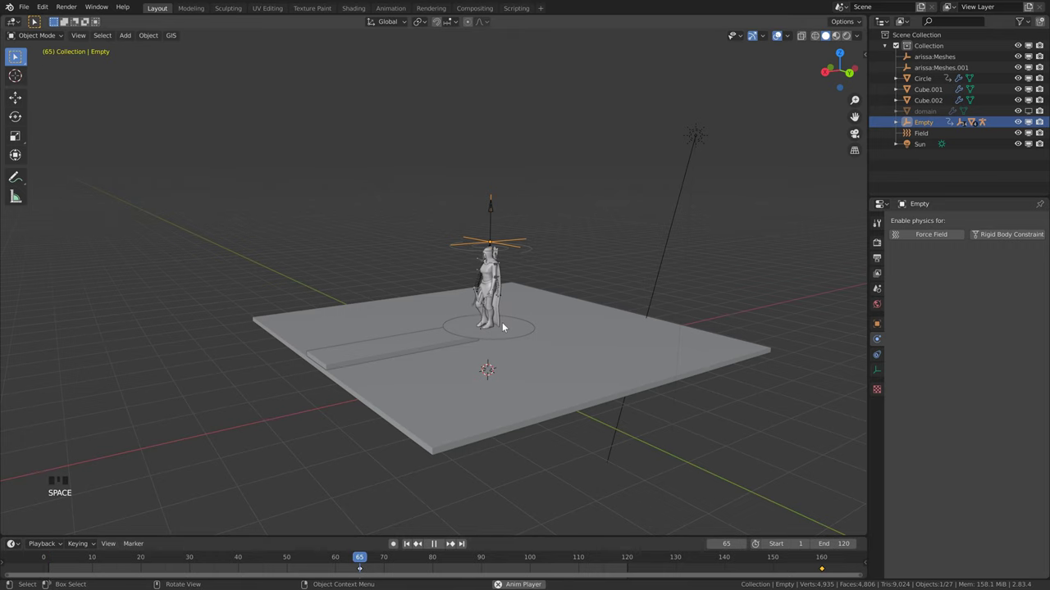
pyautogui.scroll(3, 502, 377)
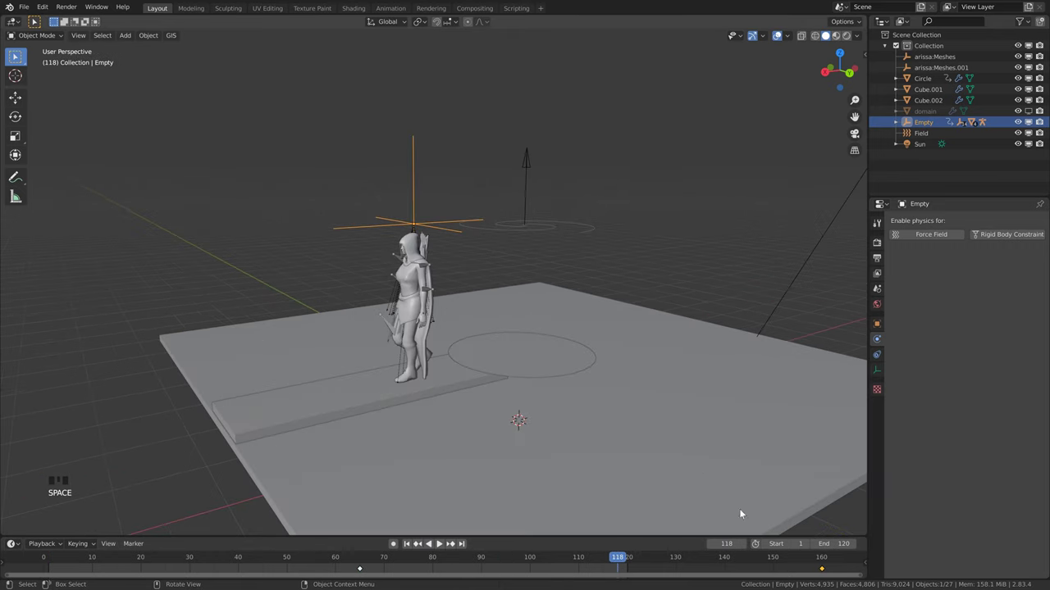
# Step: Move the Empty's last location keyframe to frame 165 and play back the walk again
pyautogui.moveTo(822, 571); pyautogui.dragTo(846, 569)
pyautogui.click(348, 564)
pyautogui.press('space')
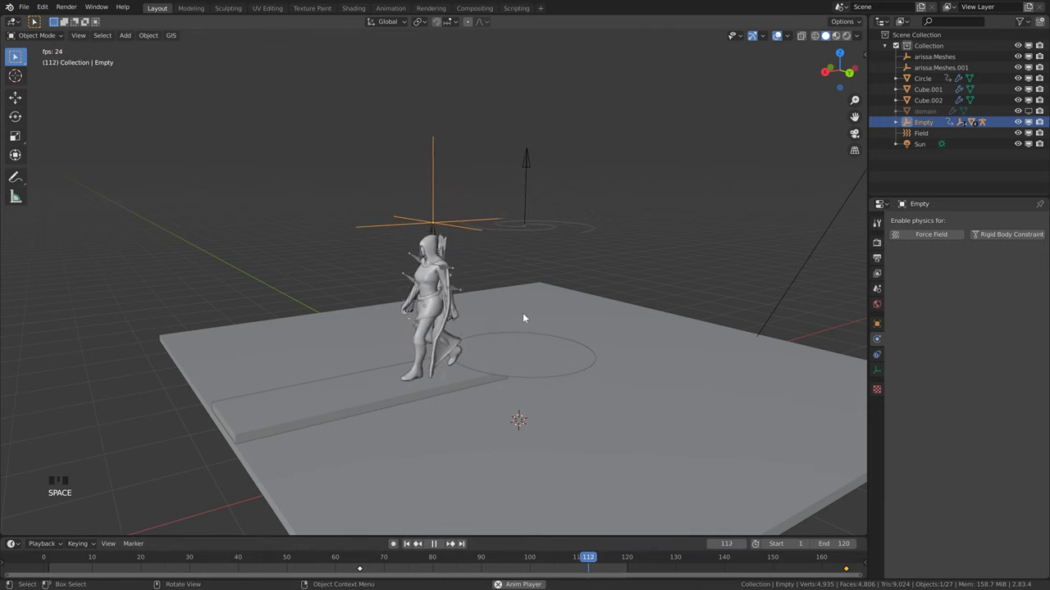
pyautogui.press('space')
# Step: Set the scene's end frame to 150
pyautogui.scroll(-2, 493, 356)
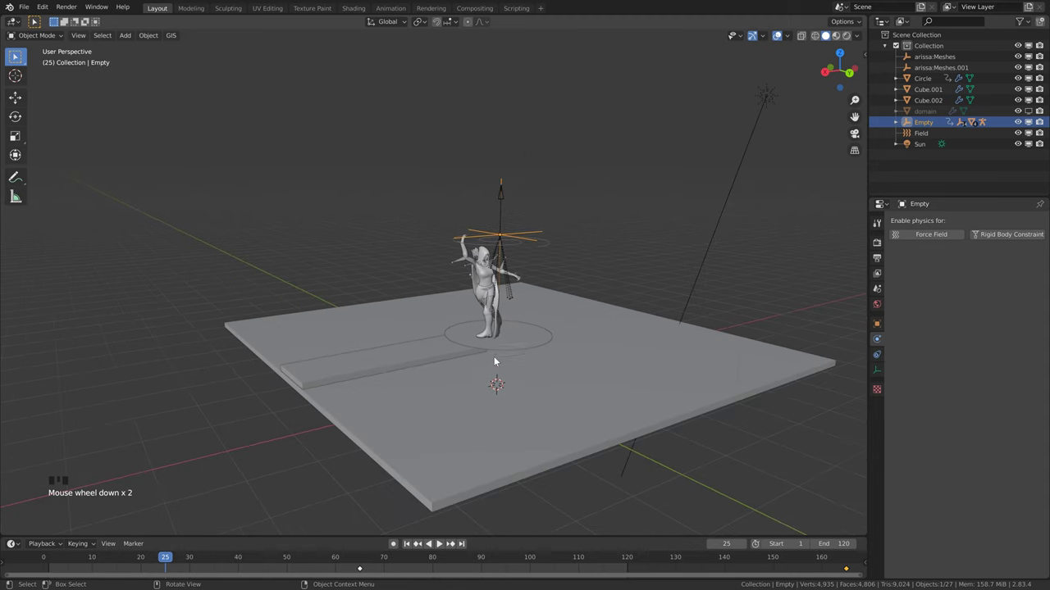
pyautogui.moveTo(493, 356)
pyautogui.mouseDown(button='middle')
pyautogui.moveTo(515, 364)
pyautogui.moveTo(483, 371)
pyautogui.moveTo(512, 357)
pyautogui.mouseUp(button='middle')
pyautogui.scroll(3, 518, 356)
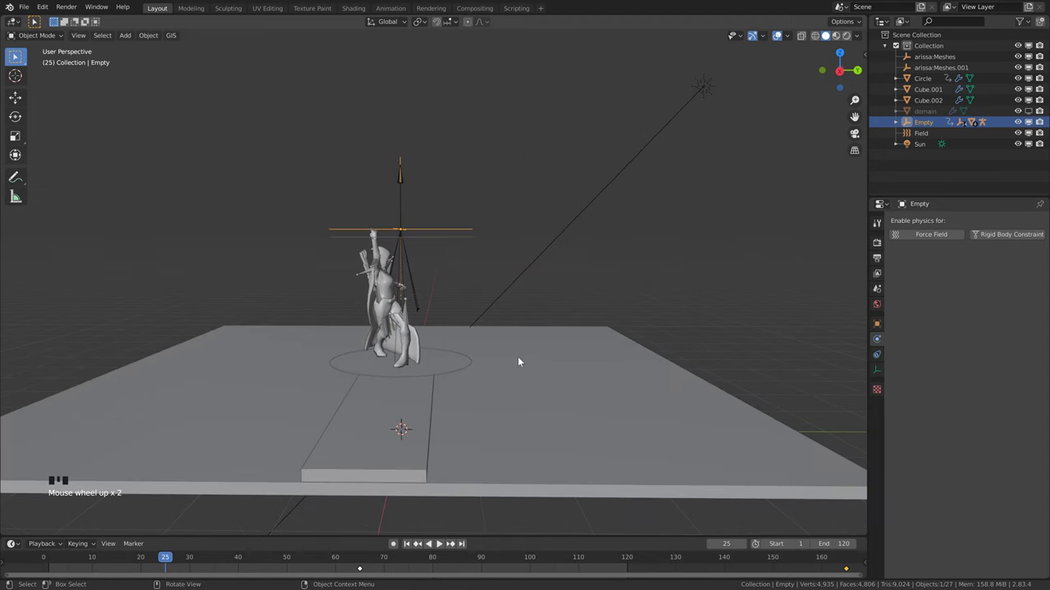
pyautogui.scroll(-2, 517, 357)
pyautogui.click(311, 562)
pyautogui.click(843, 543)
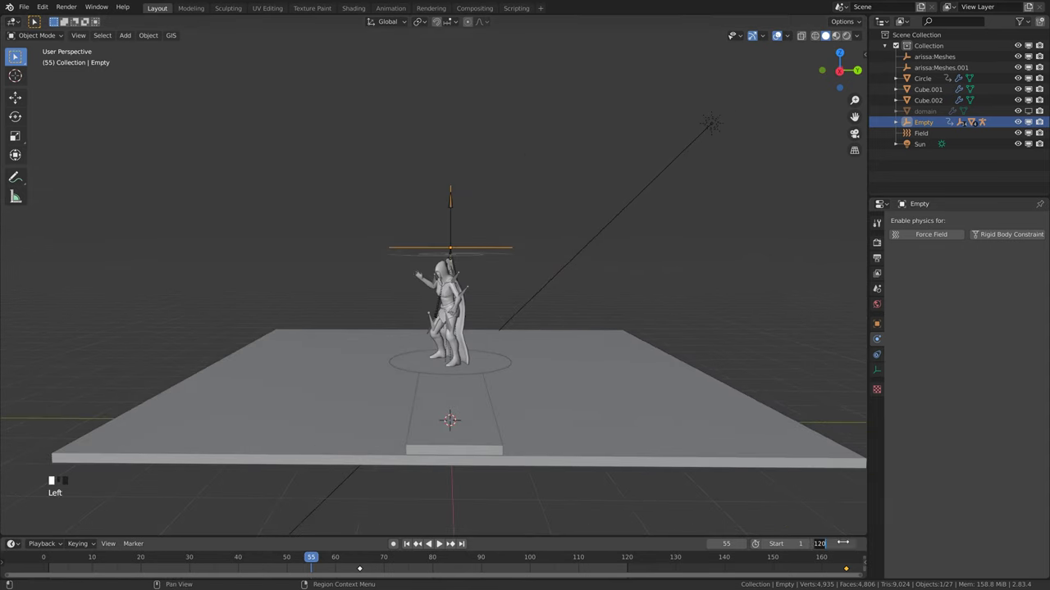
pyautogui.write('150')
pyautogui.press('Return')
# Step: Play back the transition into the walk through the extended frame range and return to frame 1
pyautogui.press('space')
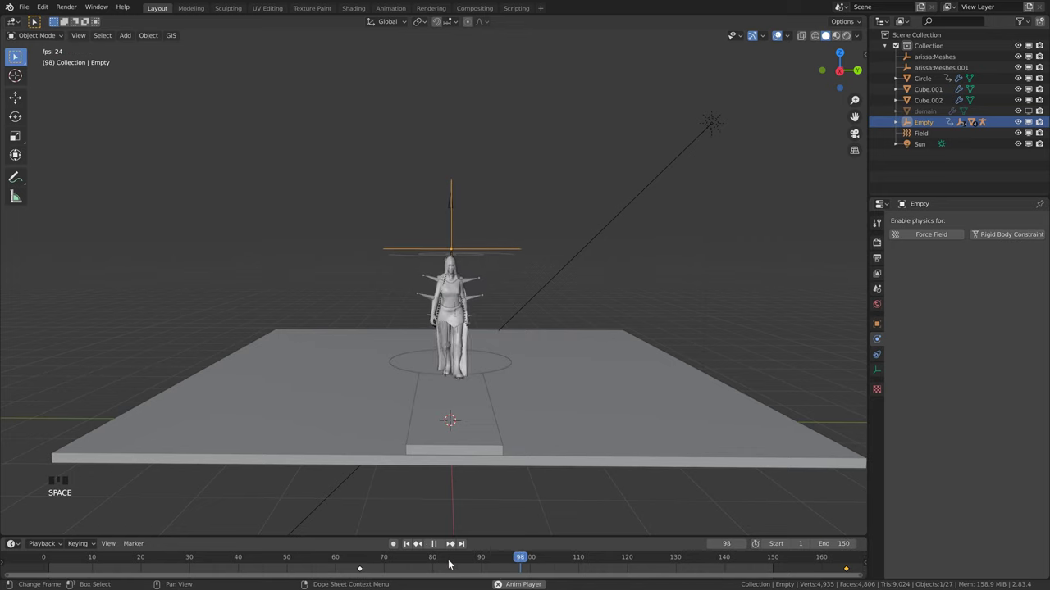
pyautogui.press('space')
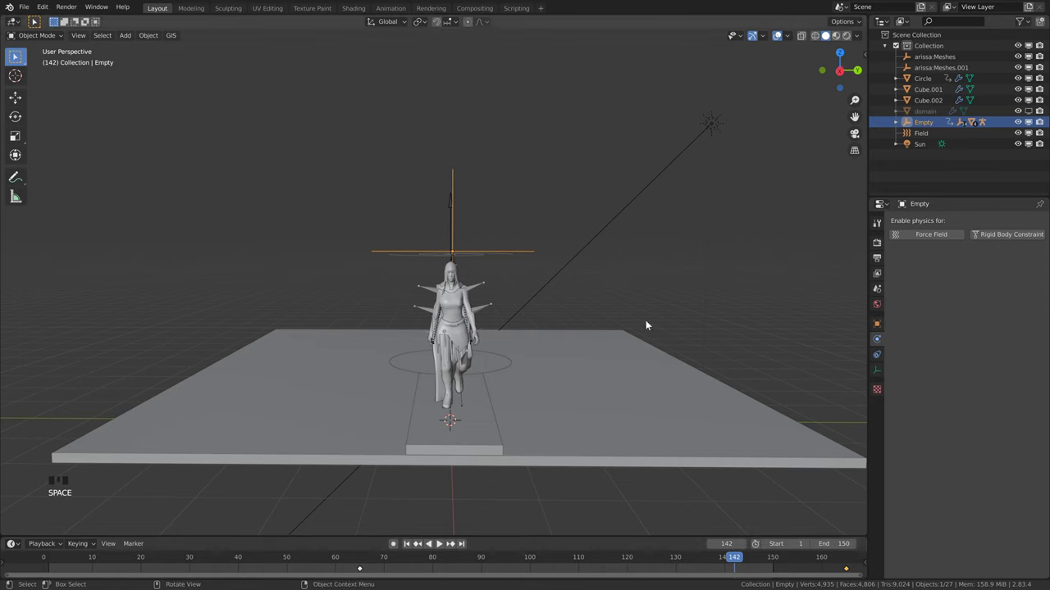
pyautogui.click(406, 544)
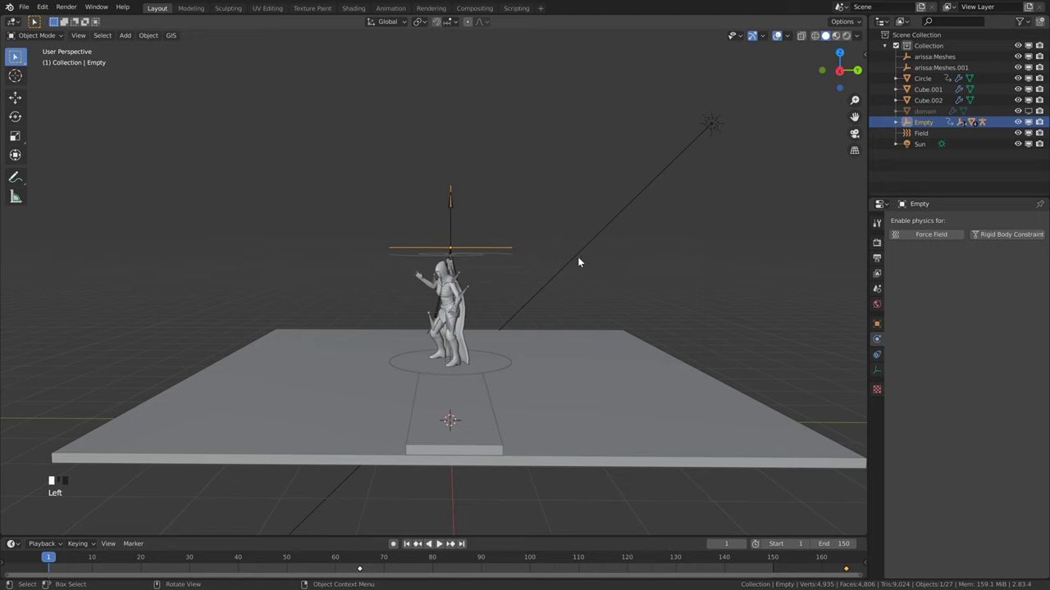
# Step: Play back the magic attack from the start and scrub through the timeline to review the walk out around frames 94 to 104
pyautogui.scroll(-1, 574, 267)
pyautogui.press('space')
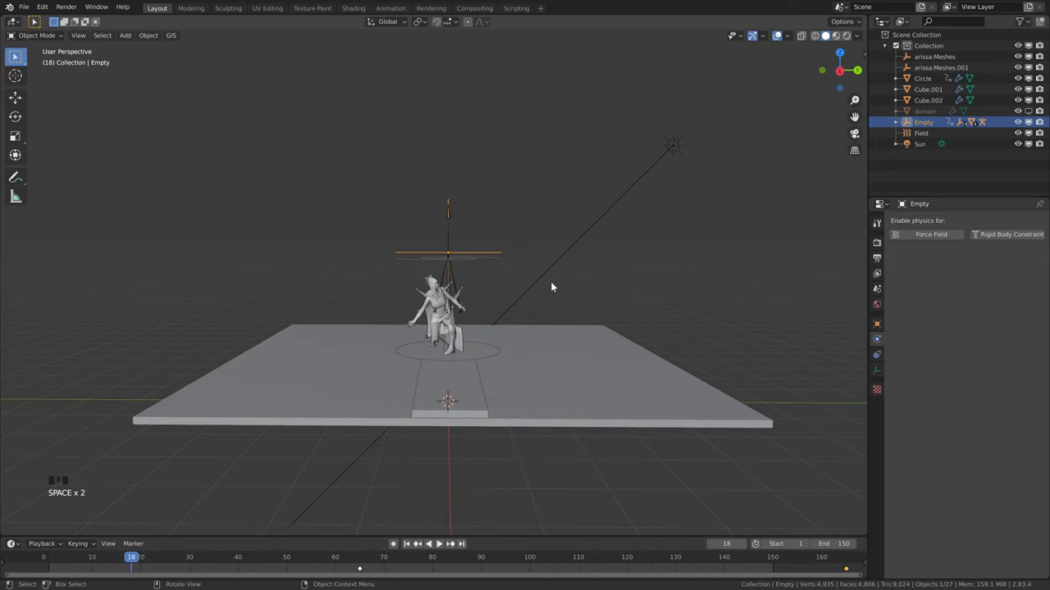
pyautogui.press('space')
pyautogui.press('space')
pyautogui.press('space')
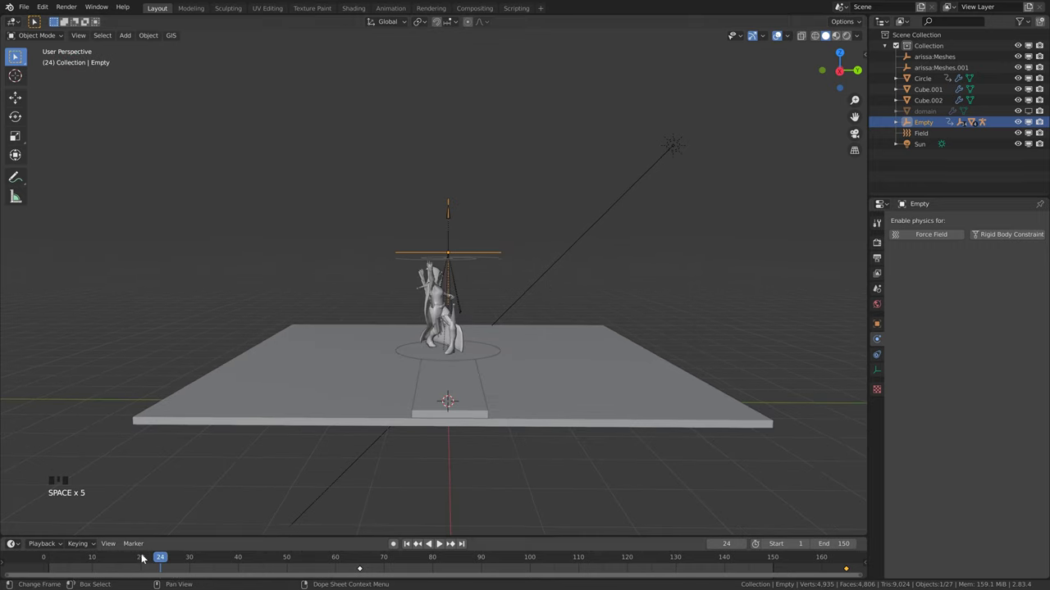
pyautogui.moveTo(142, 559); pyautogui.dragTo(511, 558)
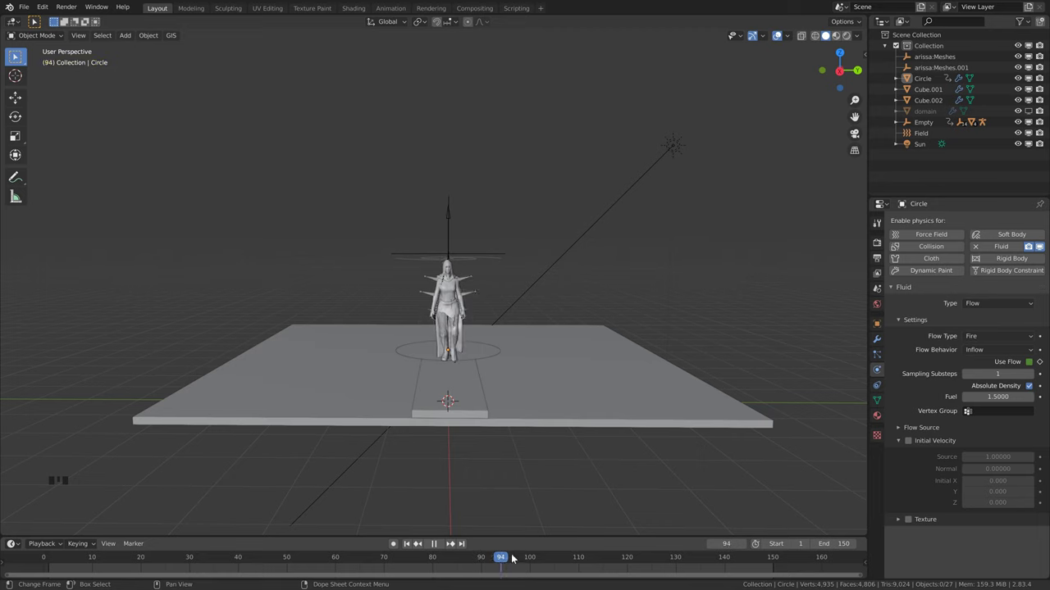
pyautogui.press('space')
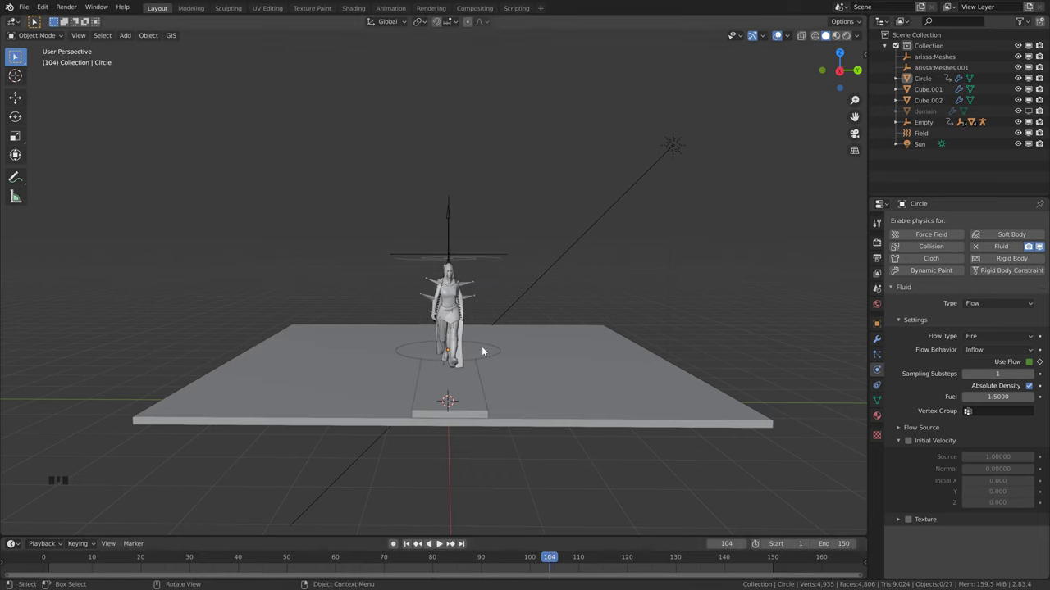
# Step: Move the fire circle's last pair of keyframes to frames 100 and 101 and return to frame 1
pyautogui.click(483, 351)
pyautogui.click(496, 570)
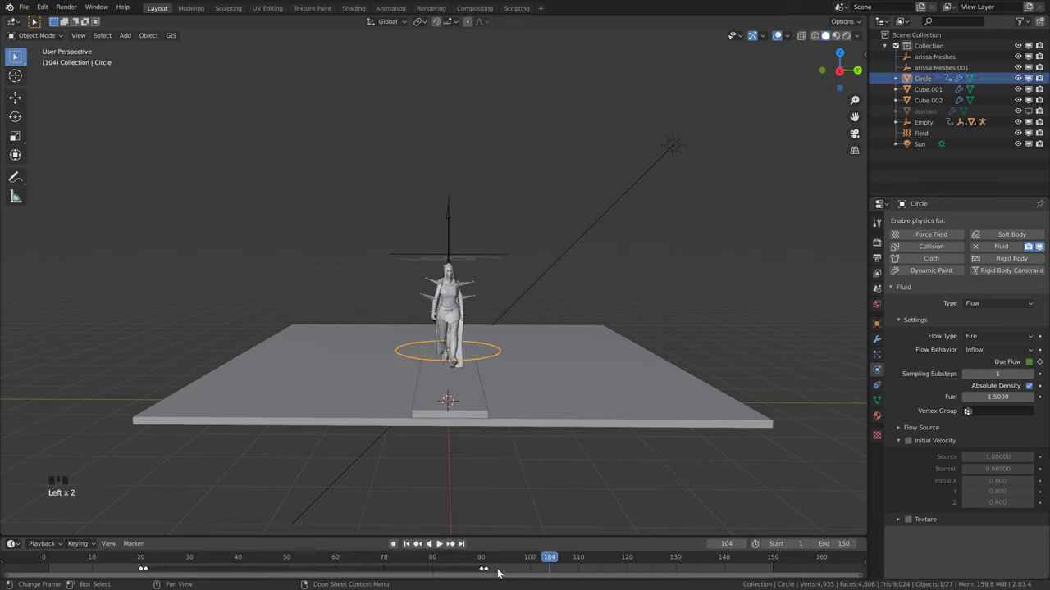
pyautogui.click(482, 570)
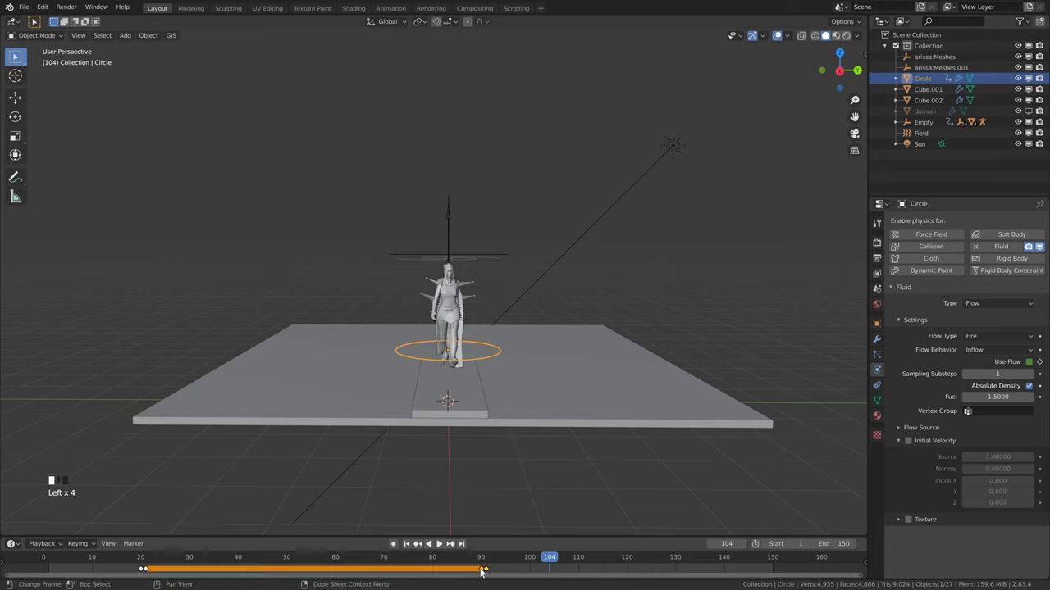
pyautogui.moveTo(482, 572); pyautogui.dragTo(532, 568)
pyautogui.moveTo(540, 568)
pyautogui.mouseDown()
pyautogui.moveTo(479, 568)
pyautogui.moveTo(552, 559)
pyautogui.mouseUp()
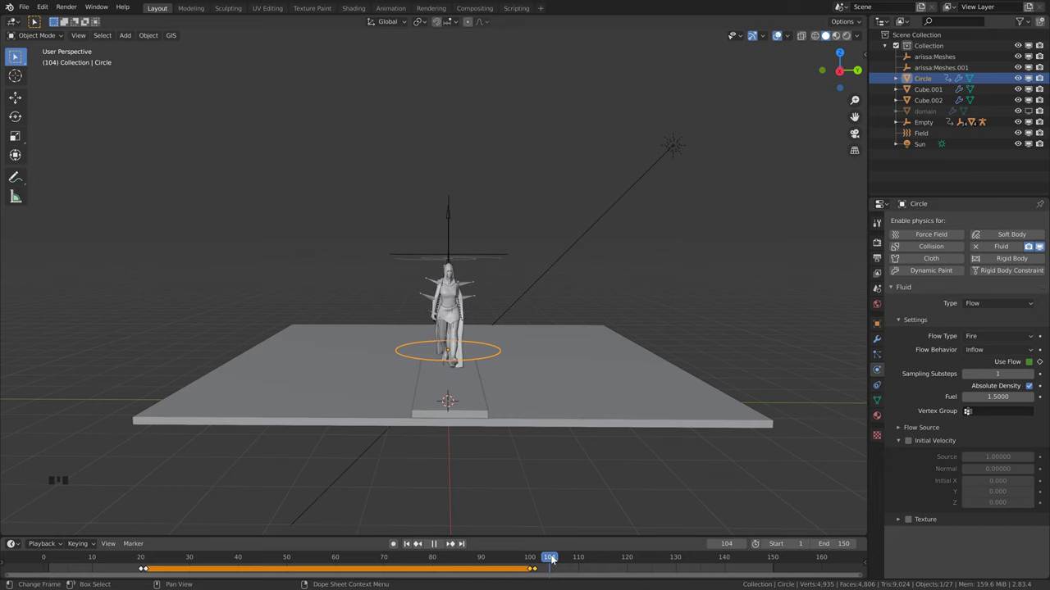
pyautogui.press('Escape')
# Step: Duplicate the Empty's children from arissa:Body_Geo through arissa:Weapons_Geo in place and join the duplicated meshes into one object
pyautogui.scroll(2, 504, 284)
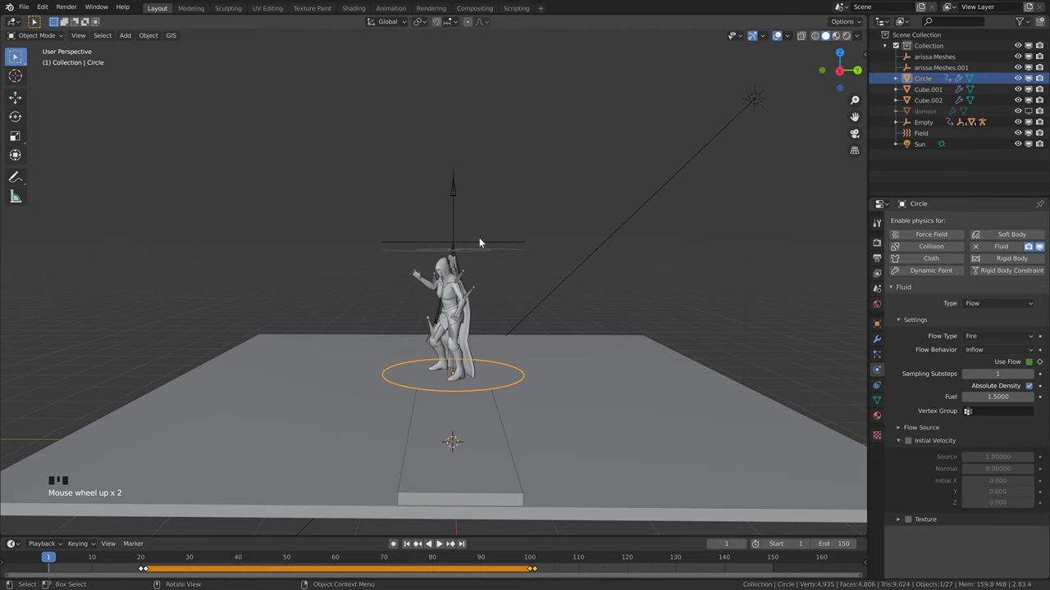
pyautogui.scroll(-2, 478, 328)
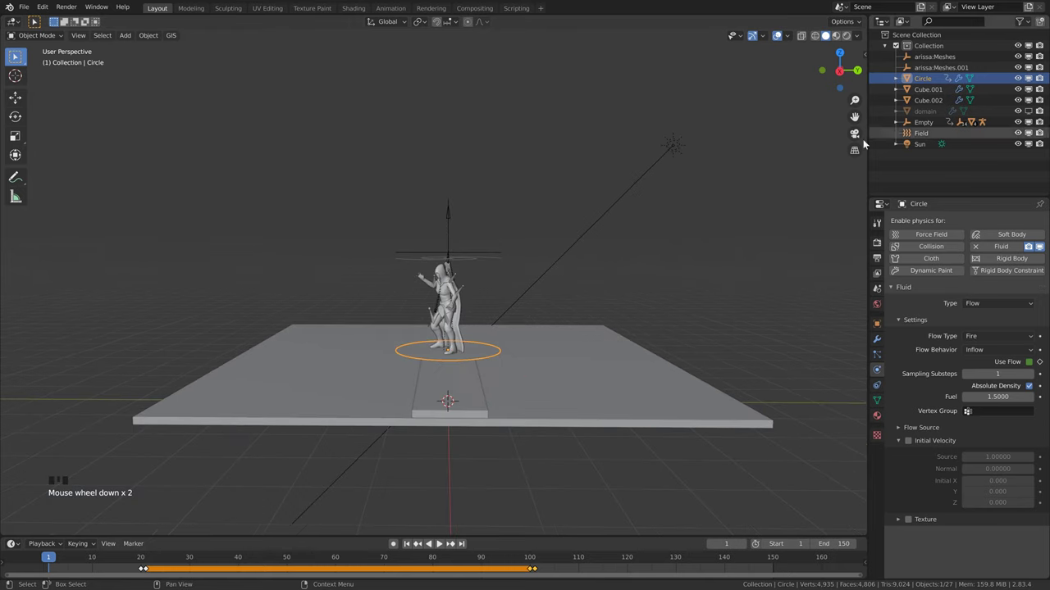
pyautogui.click(896, 122)
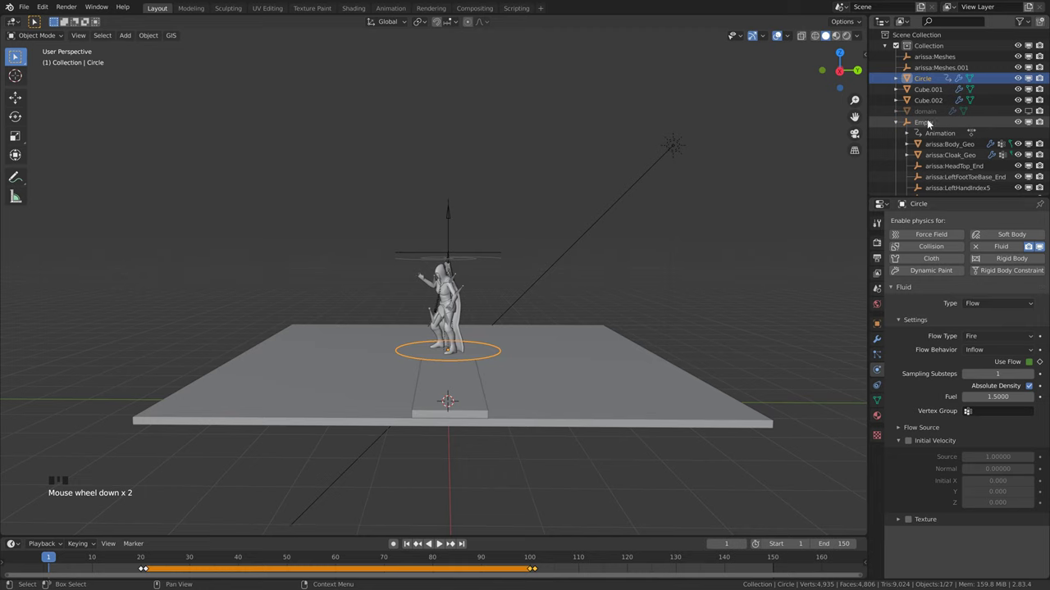
pyautogui.scroll(-3, 929, 123)
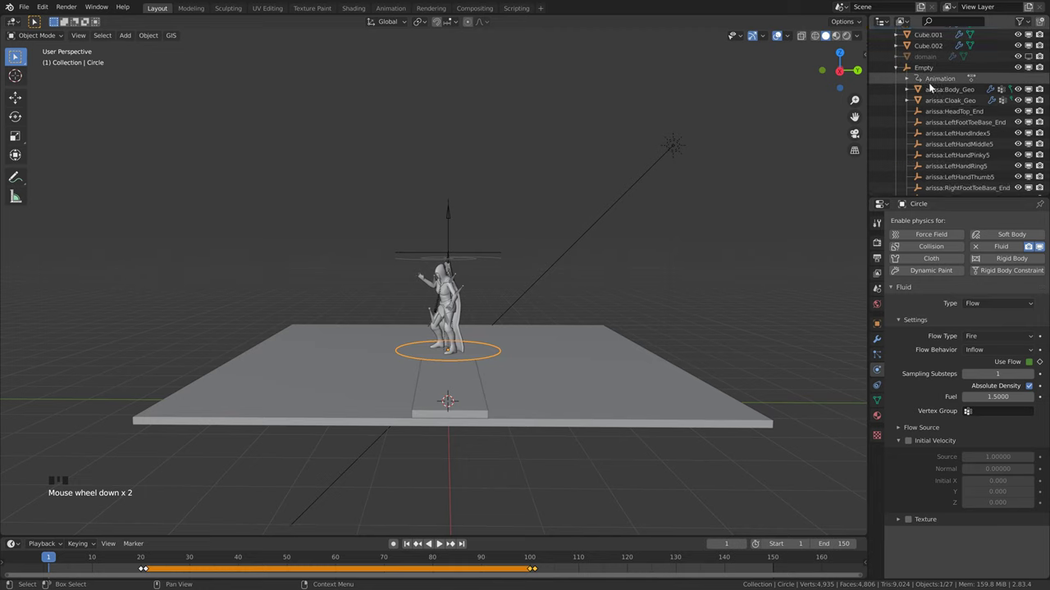
pyautogui.click(947, 88)
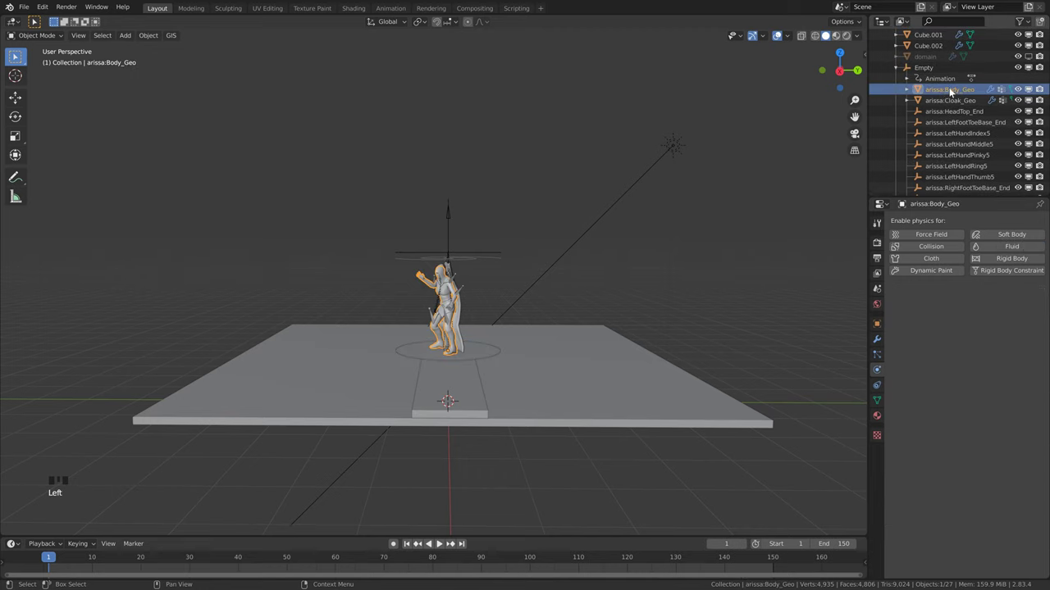
pyautogui.scroll(-7, 939, 102)
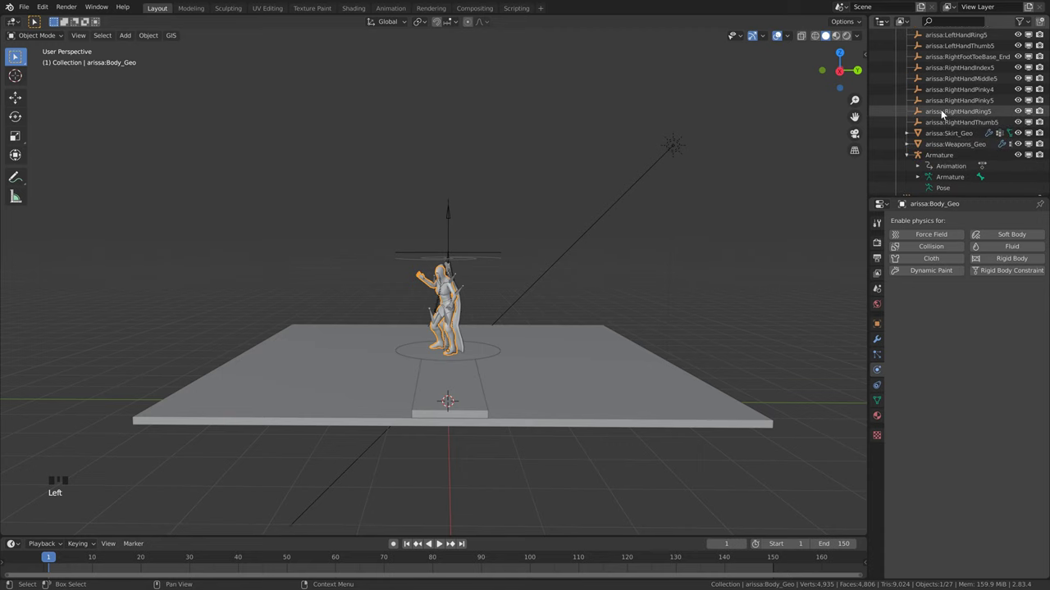
pyautogui.keyDown('shift'); pyautogui.click(954, 144); pyautogui.keyUp('shift')
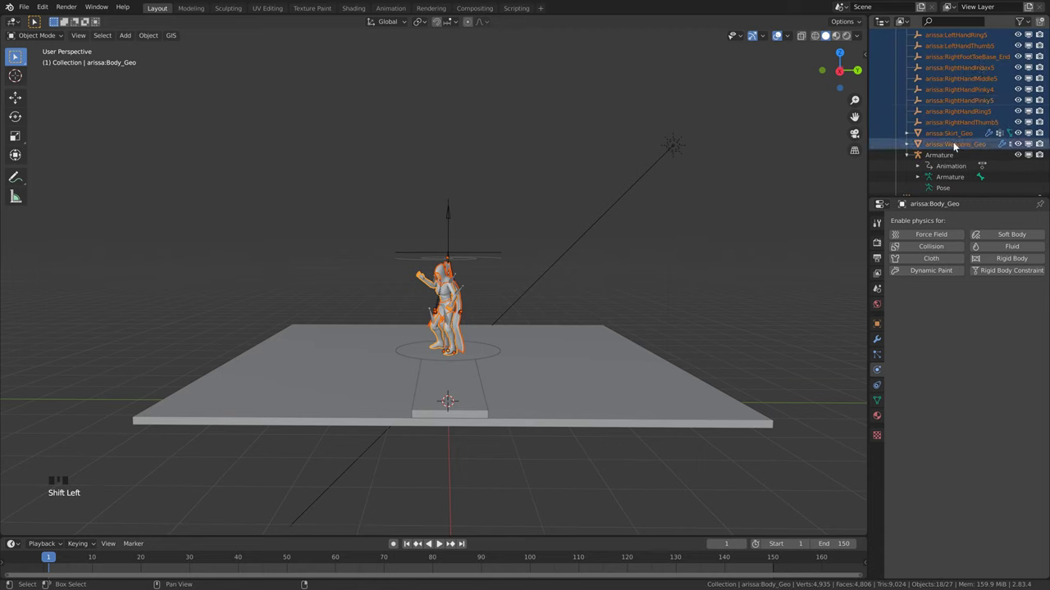
pyautogui.scroll(2, 483, 269)
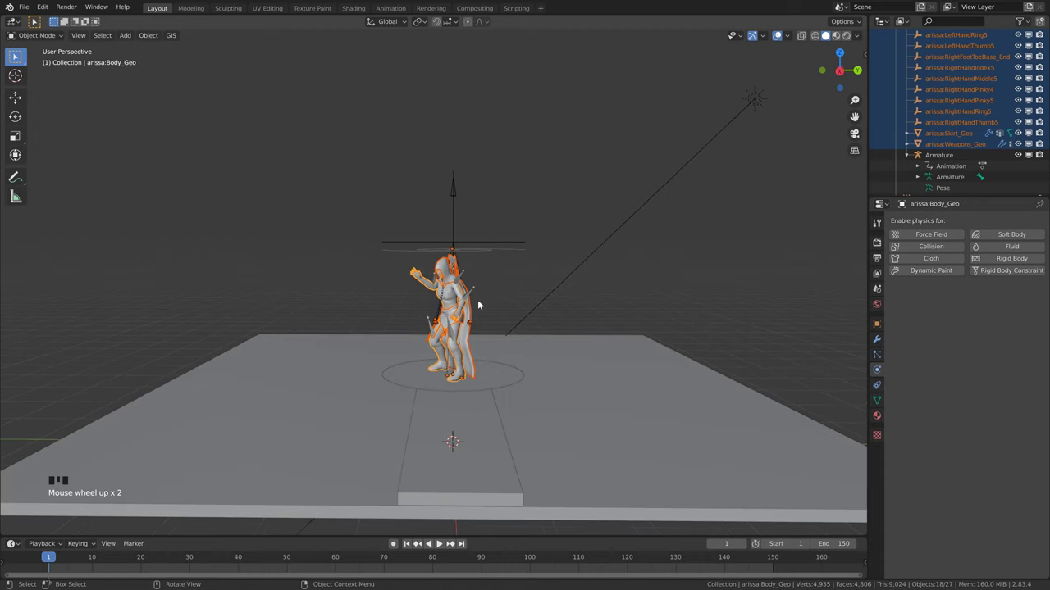
pyautogui.scroll(-1, 483, 293)
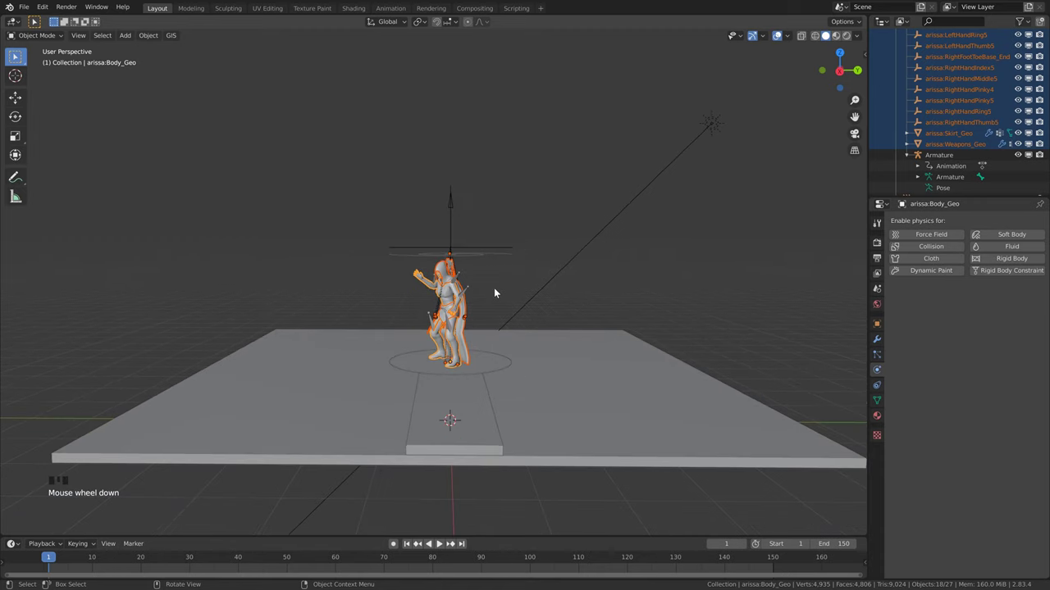
pyautogui.hotkey('shift', 'd')
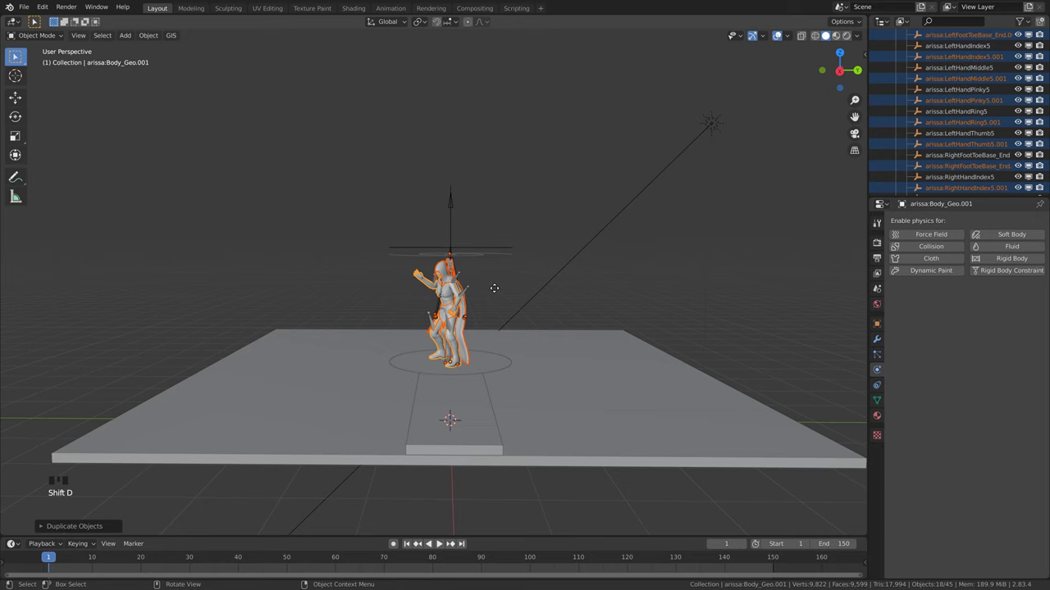
pyautogui.press('ctrl')
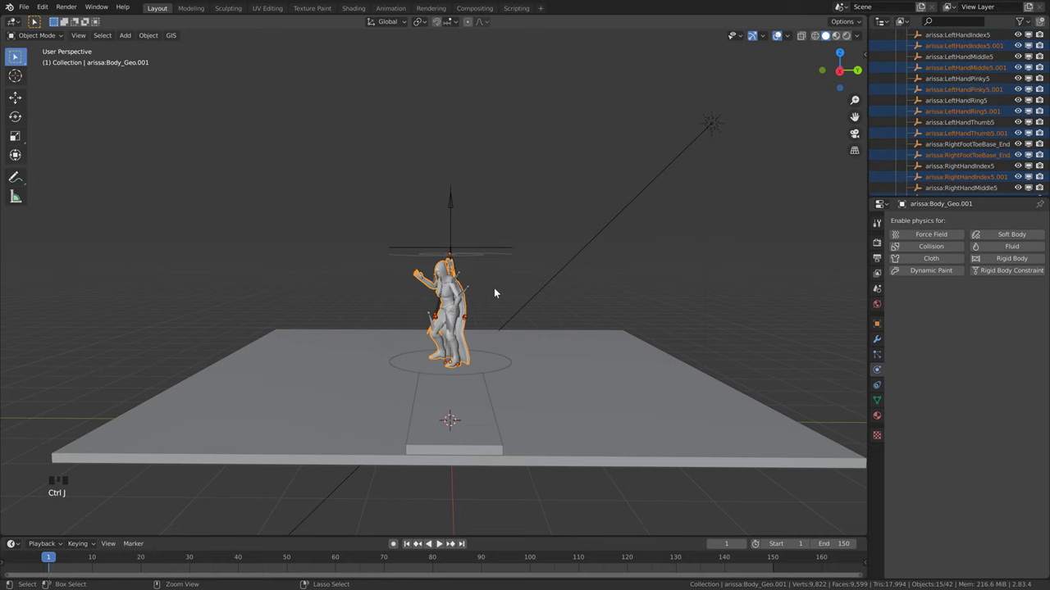
# Step: Enable fluid physics on arissa:Body_Geo.001 as an Effector with the Collision effector type
pyautogui.scroll(5, 967, 106)
pyautogui.click(966, 110)
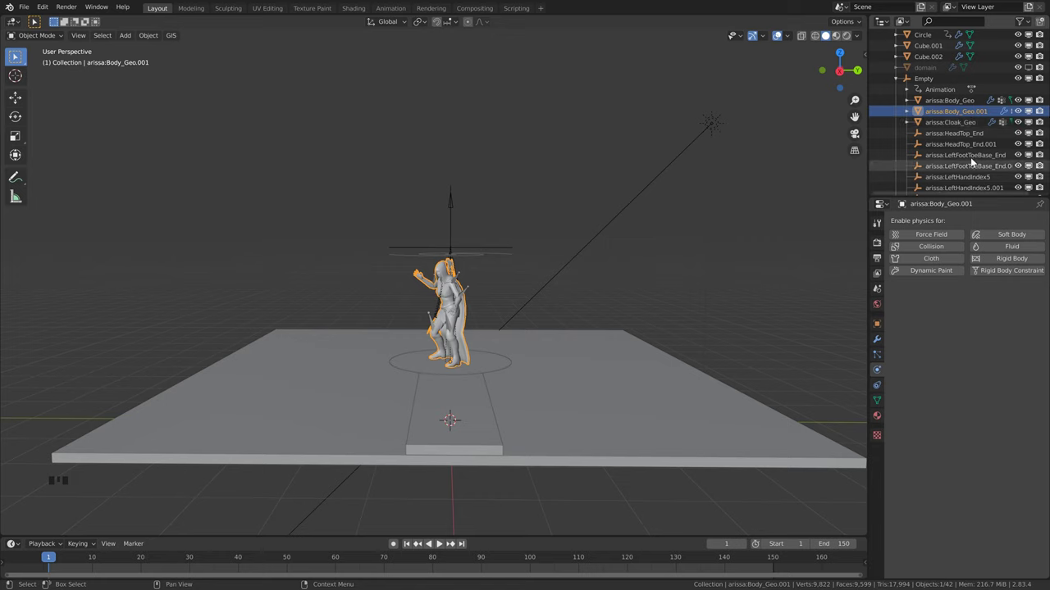
pyautogui.click(1011, 249)
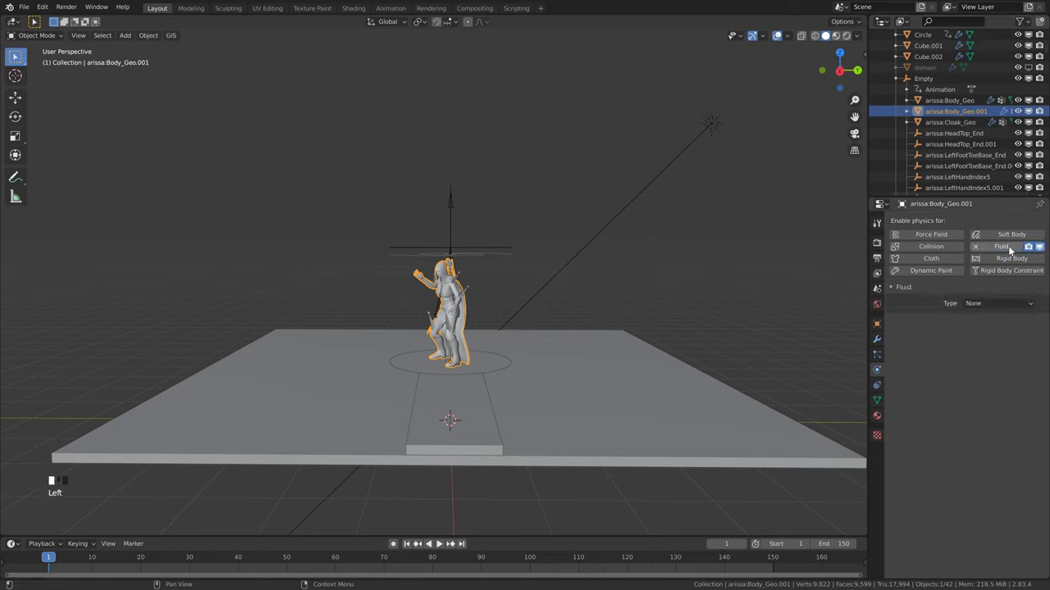
pyautogui.click(987, 300)
pyautogui.click(987, 353)
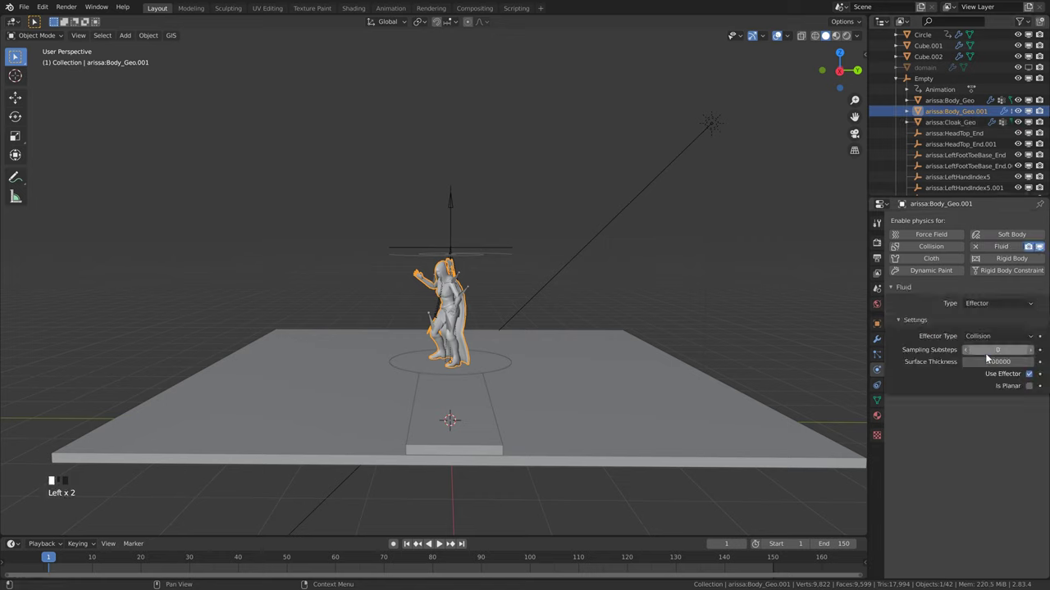
pyautogui.doubleClick(996, 312)
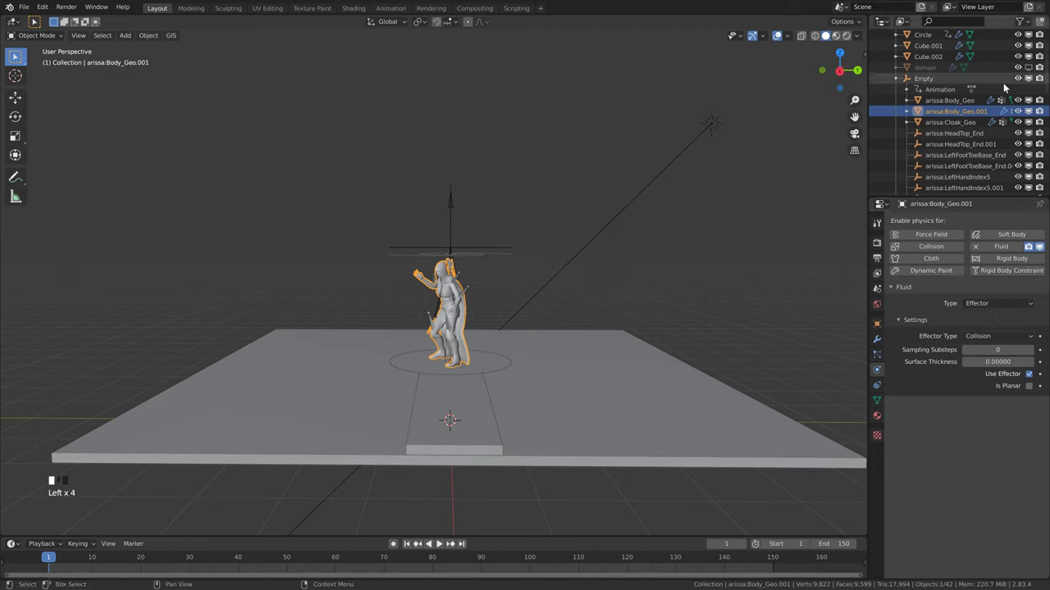
# Step: Disable arissa:Body_Geo.001 in renders and hide it in the viewport
pyautogui.click(1039, 111)
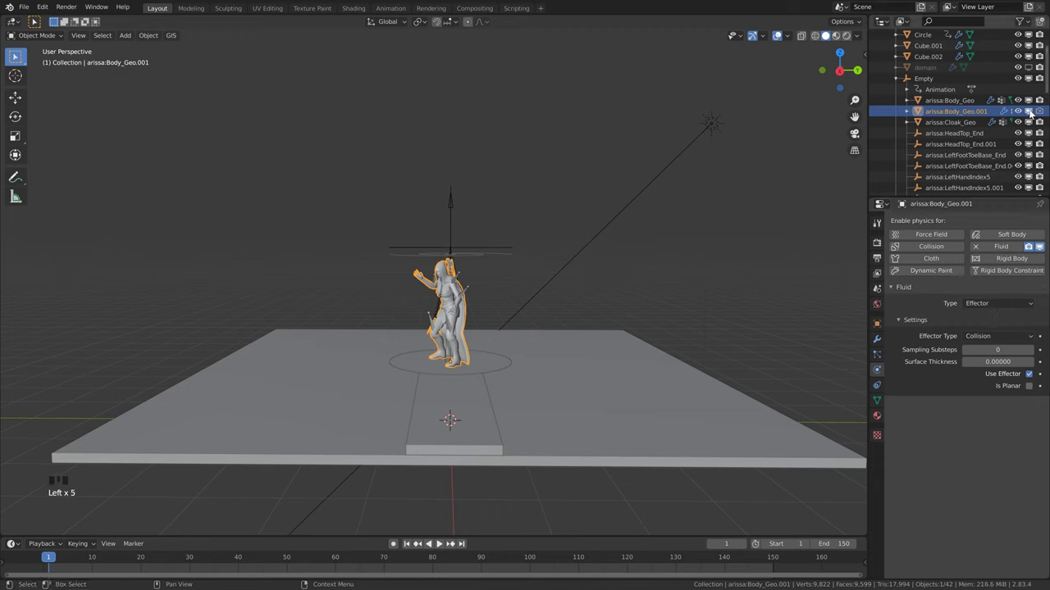
pyautogui.click(1018, 112)
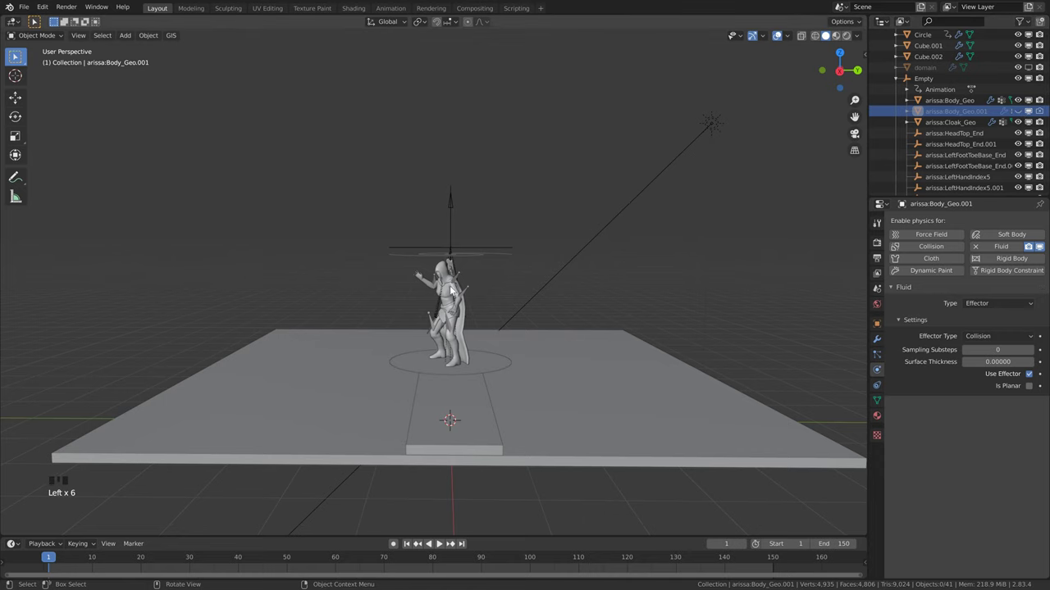
pyautogui.scroll(-2, 624, 276)
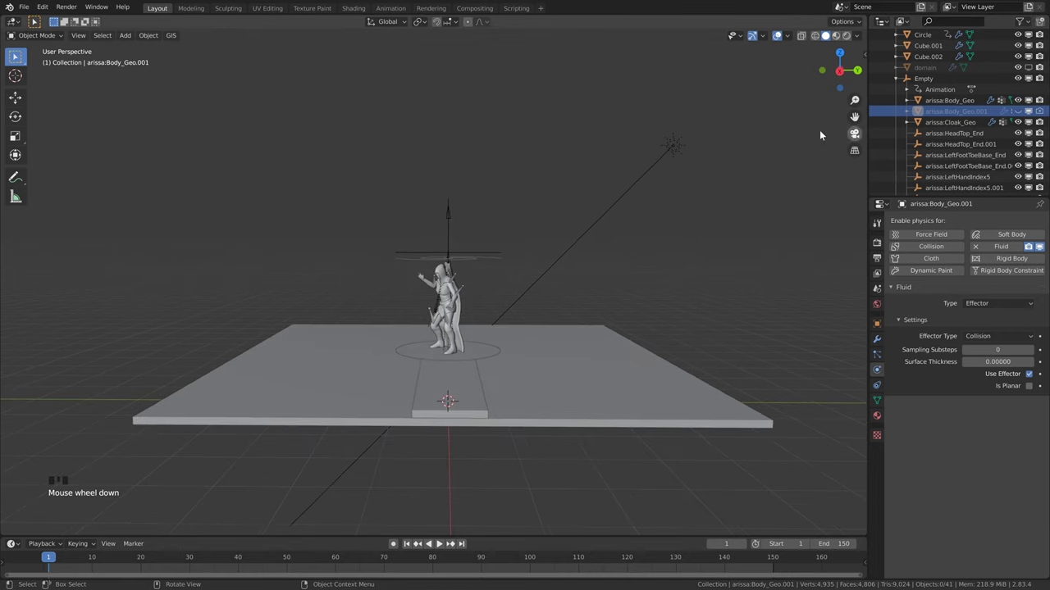
# Step: Show the fluid domain in the viewport, free its existing cache and bake the entire simulation again
pyautogui.click(1028, 67)
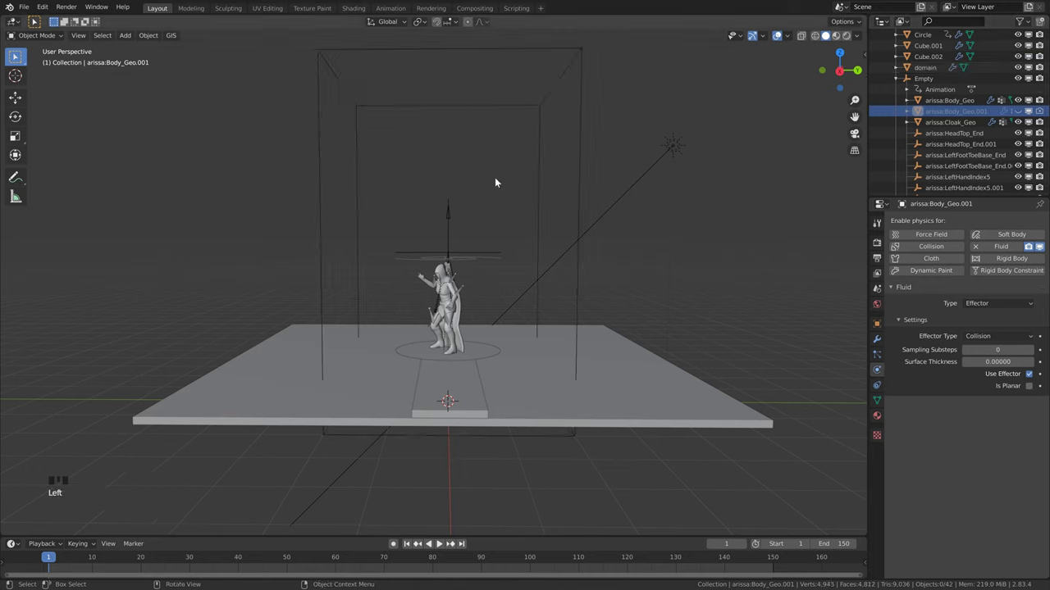
pyautogui.click(579, 264)
pyautogui.scroll(-10, 924, 320)
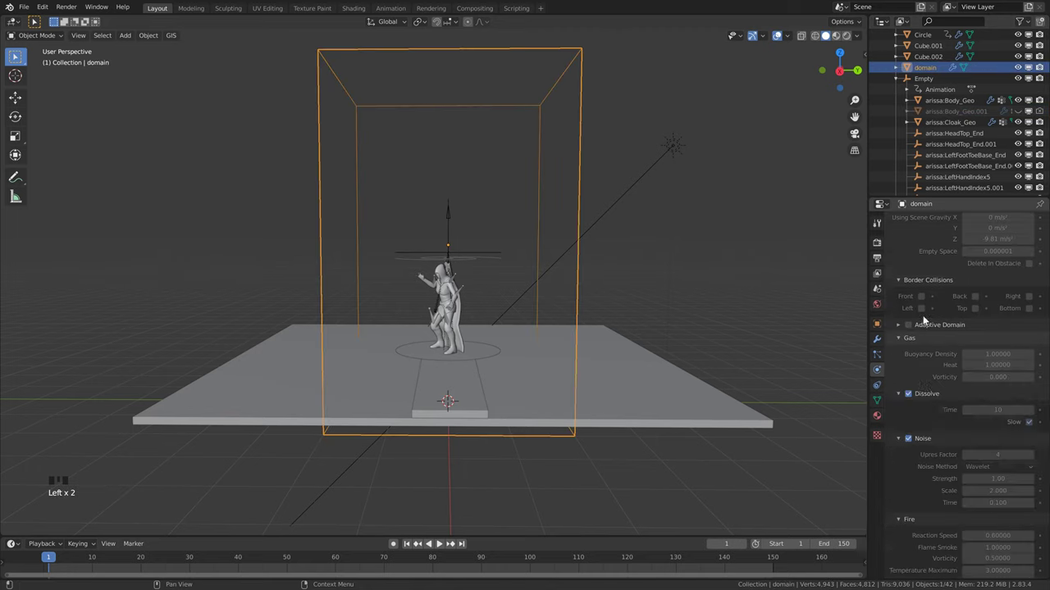
pyautogui.scroll(-6, 922, 327)
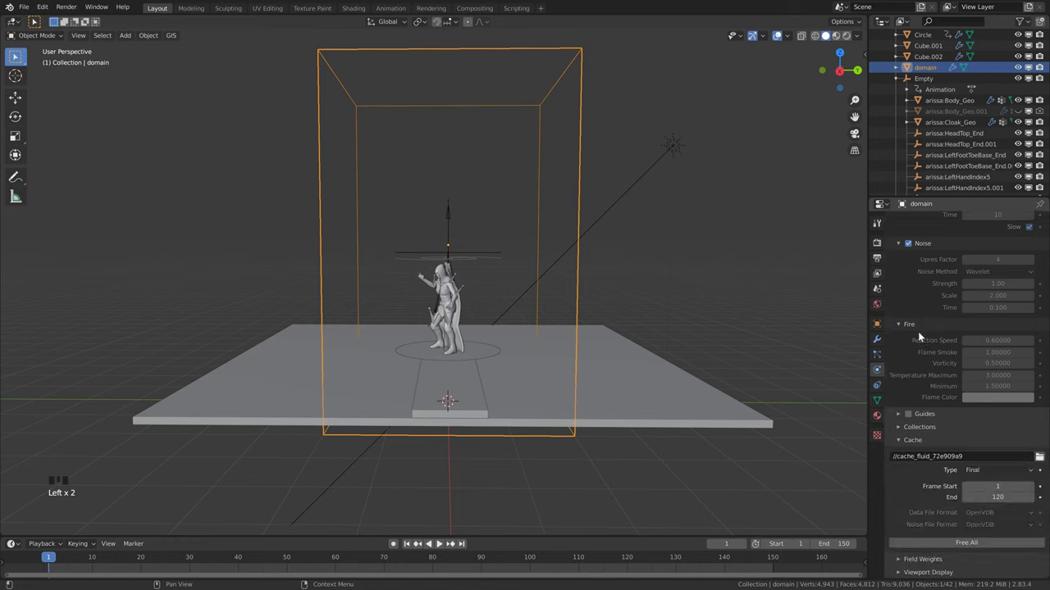
pyautogui.click(951, 539)
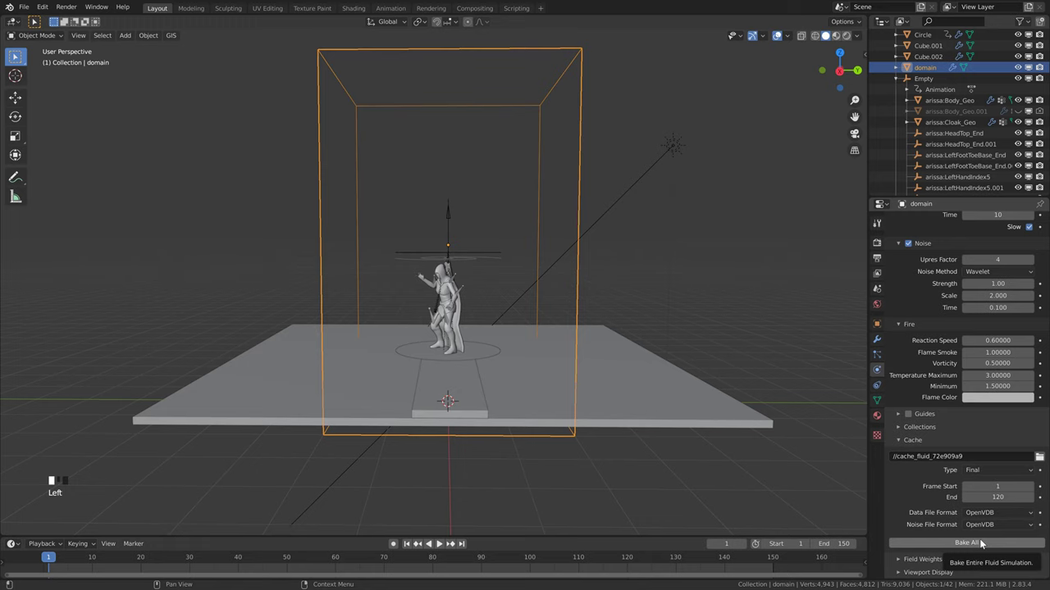
pyautogui.click(980, 543)
# Step: Inspect the baked fire around the character at frame 100 in rendered shading with the viewport overlays hidden
pyautogui.scroll(1, 526, 337)
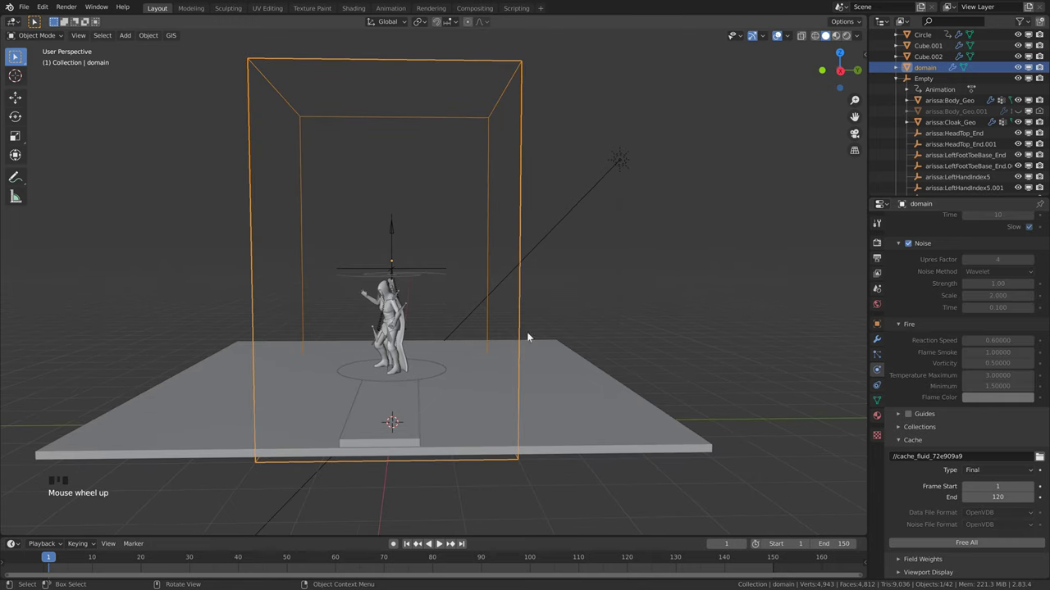
pyautogui.moveTo(514, 407); pyautogui.dragTo(492, 449, button='middle')
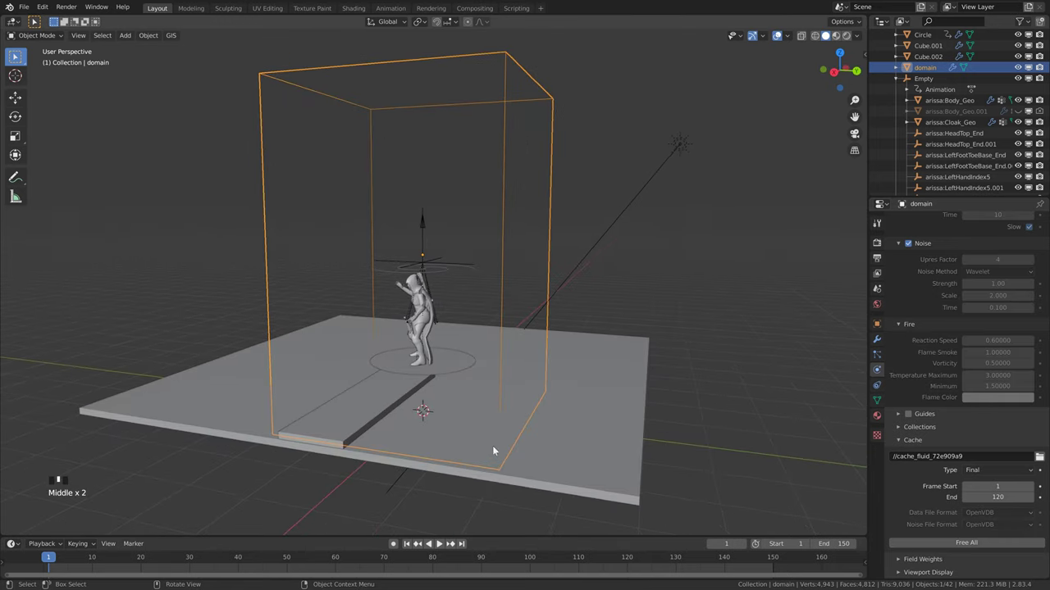
pyautogui.click(530, 557)
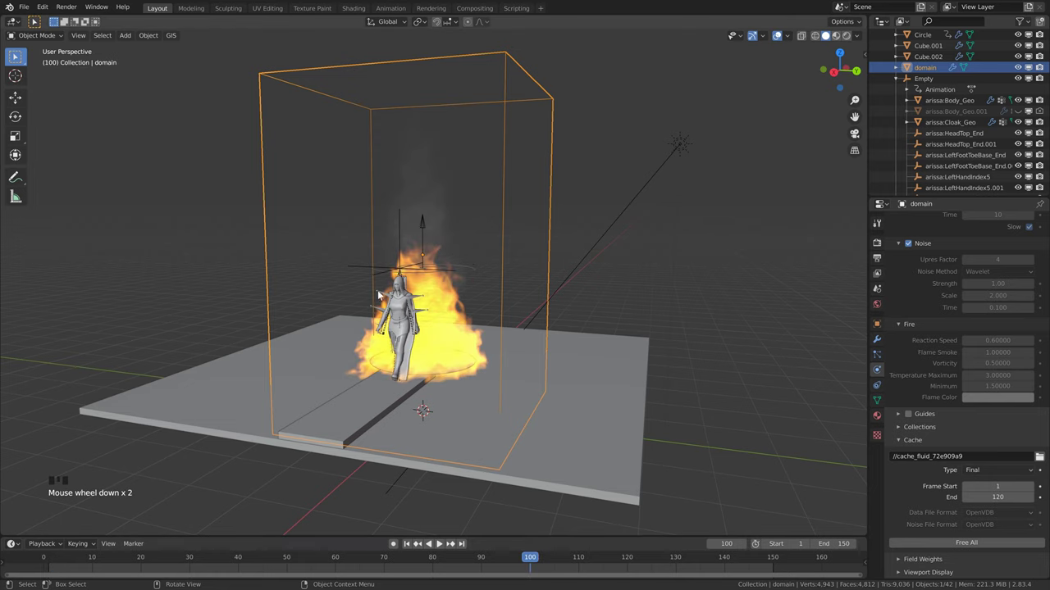
pyautogui.moveTo(410, 344)
pyautogui.mouseDown(button='middle')
pyautogui.moveTo(355, 279)
pyautogui.moveTo(417, 335)
pyautogui.mouseUp(button='middle')
pyautogui.scroll(-1, 355, 280)
pyautogui.scroll(2, 355, 279)
pyautogui.scroll(-1, 416, 333)
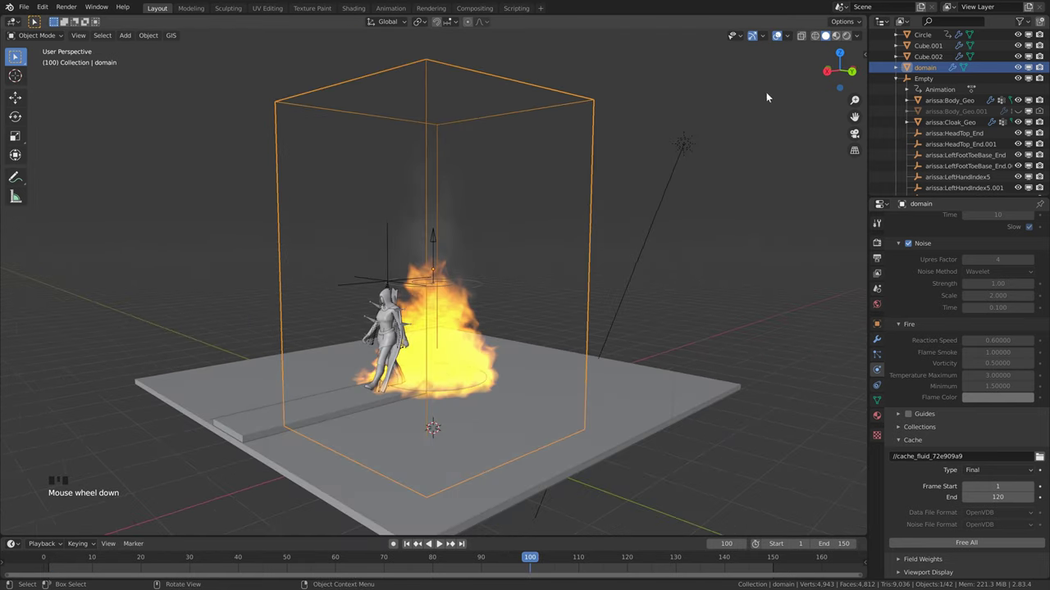
pyautogui.click(847, 37)
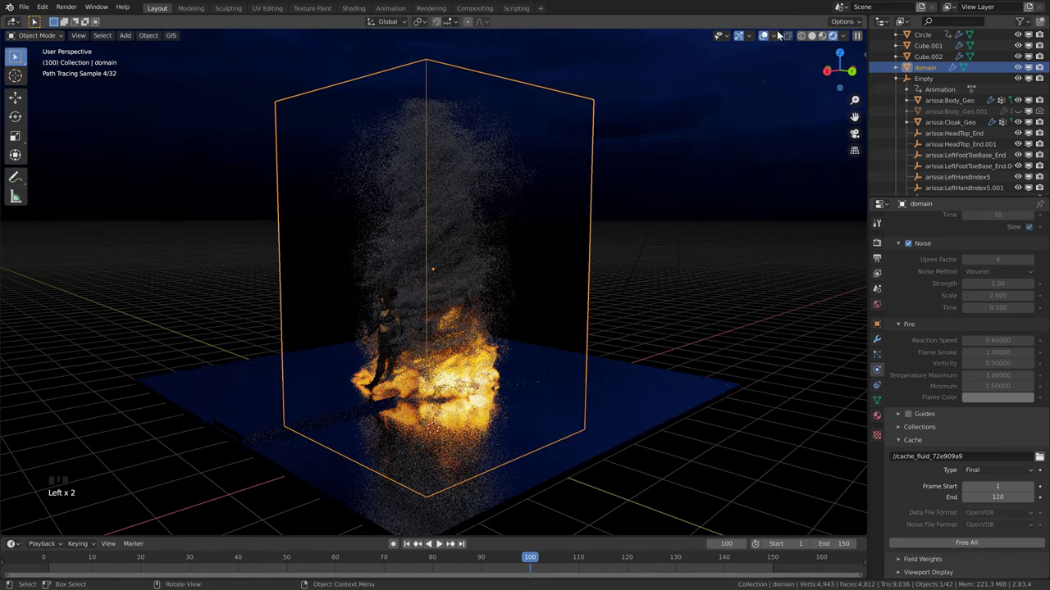
pyautogui.click(763, 35)
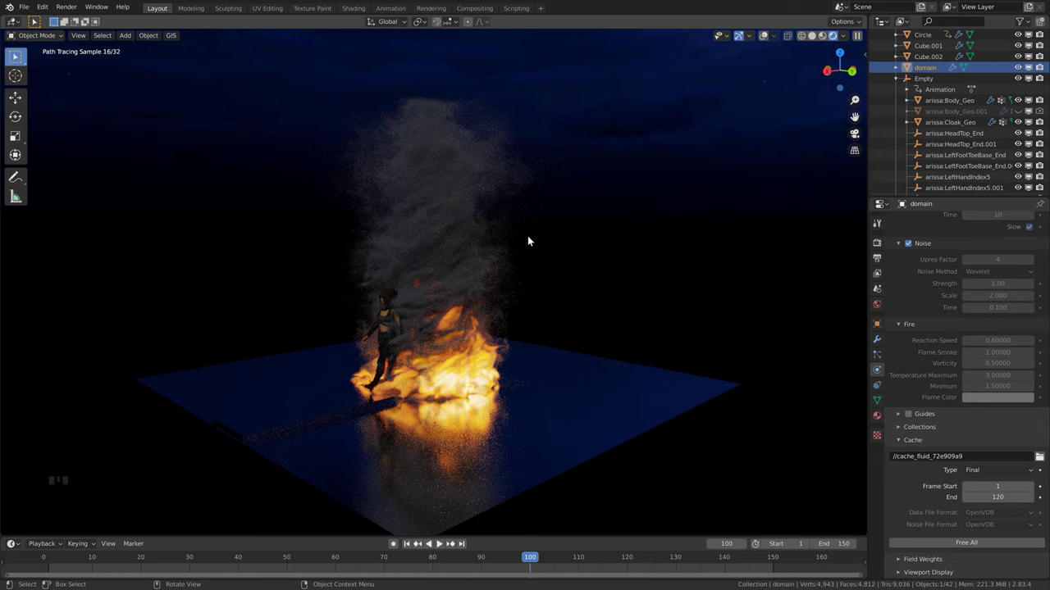
# Step: Show the viewport overlays again in solid shading and add a camera to the scene
pyautogui.scroll(-2, 352, 253)
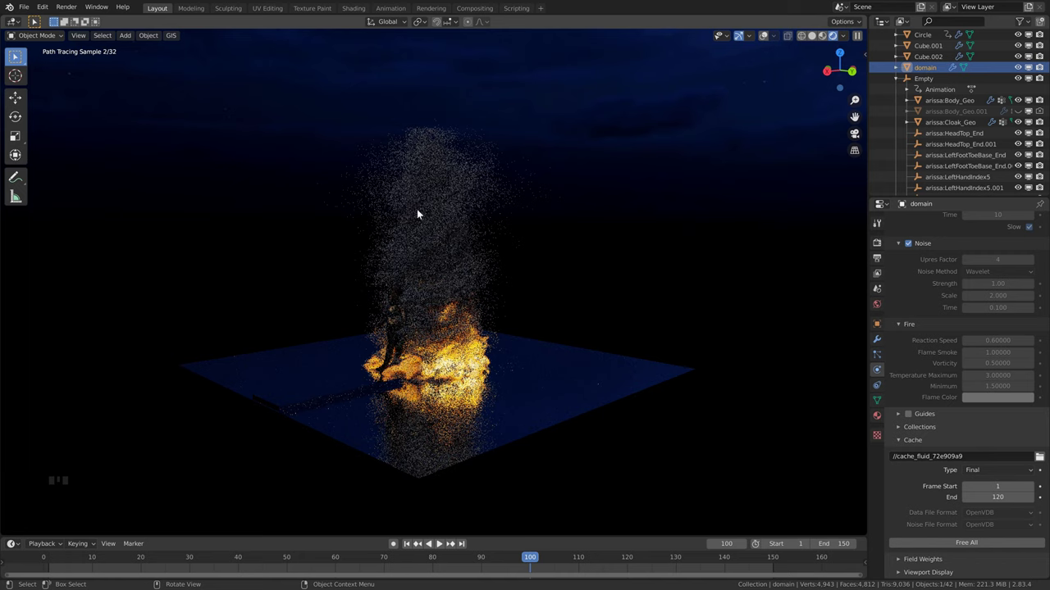
pyautogui.click(764, 36)
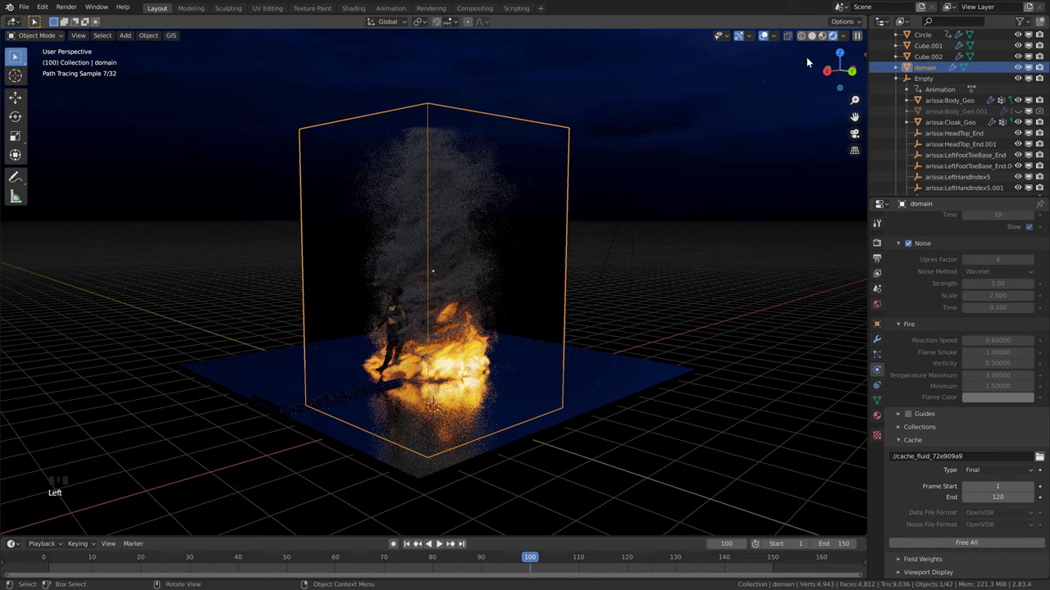
pyautogui.click(813, 36)
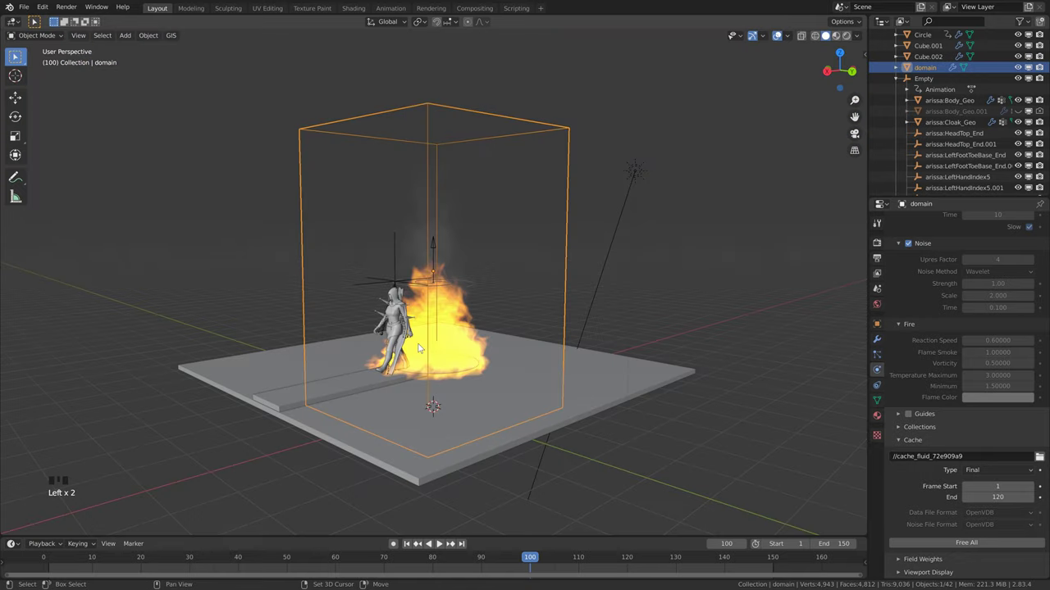
pyautogui.hotkey('shift', 'a')
pyautogui.click(413, 397)
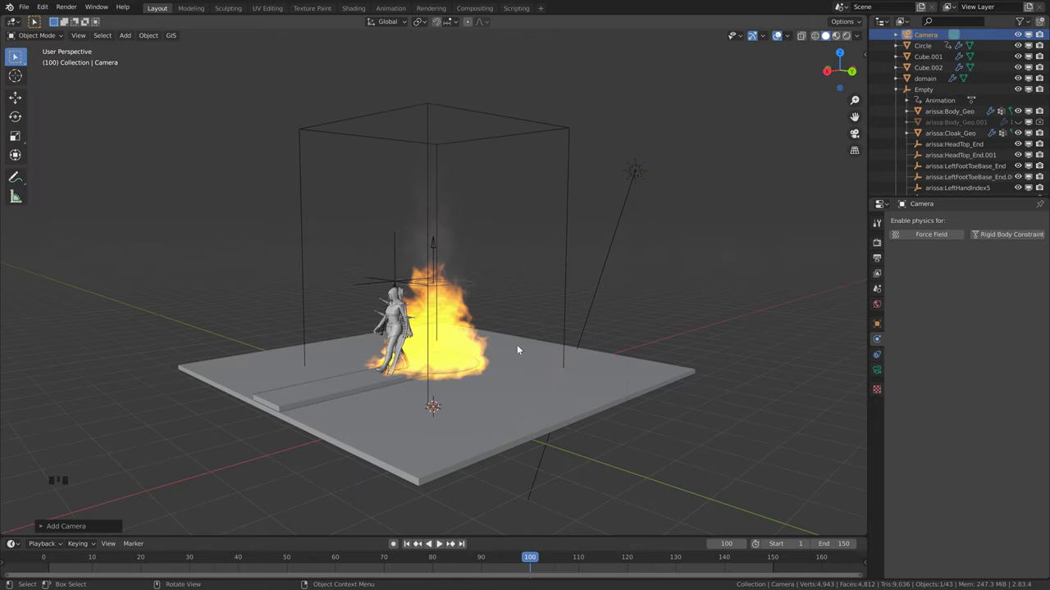
# Step: Frame the character and the fire from a low front angle and align the new camera to that view
pyautogui.scroll(2, 462, 382)
pyautogui.moveTo(462, 382); pyautogui.dragTo(487, 270, button='middle')
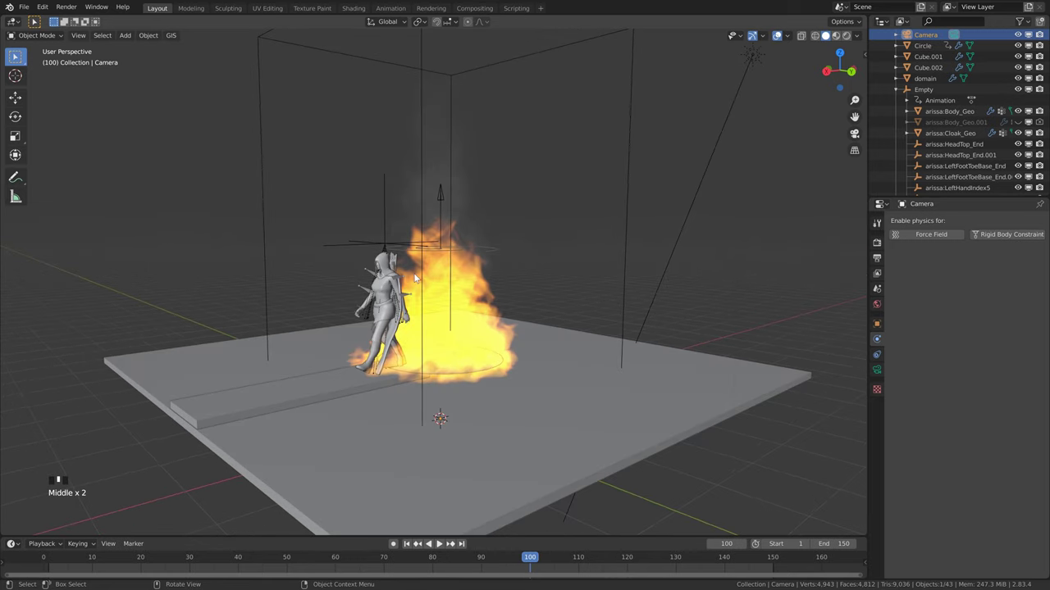
pyautogui.press('ctrl+alt+KP_0')
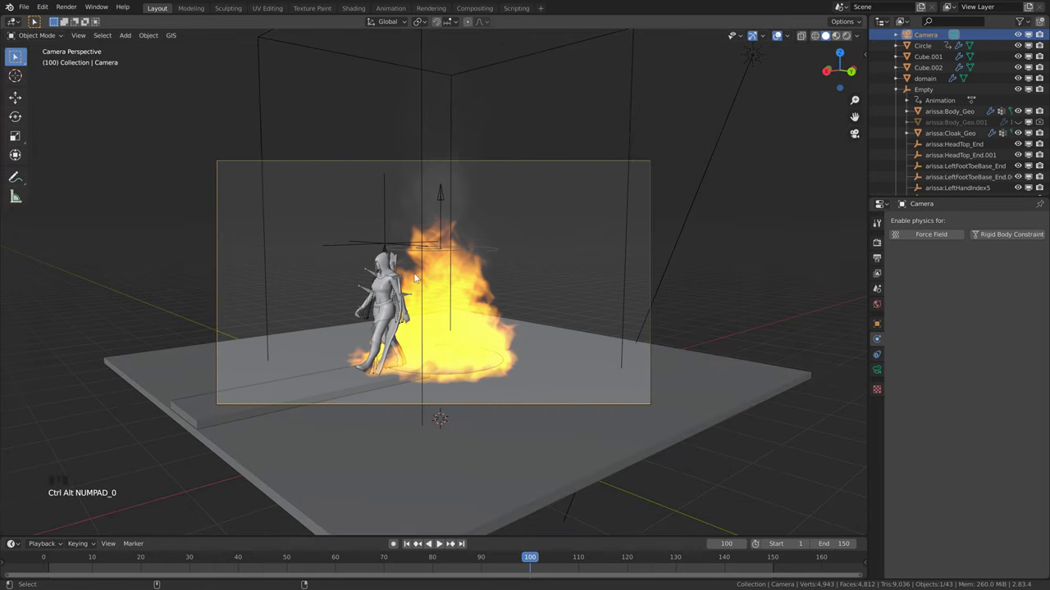
# Step: Set the camera's focal length to 35 mm
pyautogui.click(876, 371)
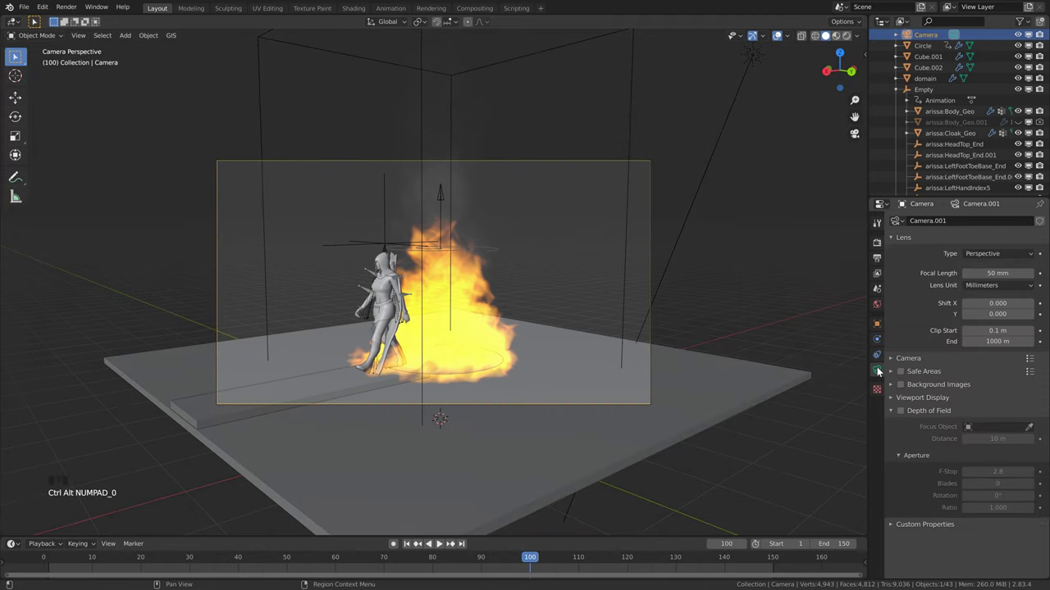
pyautogui.click(1000, 273)
pyautogui.write('35')
pyautogui.press('Return')
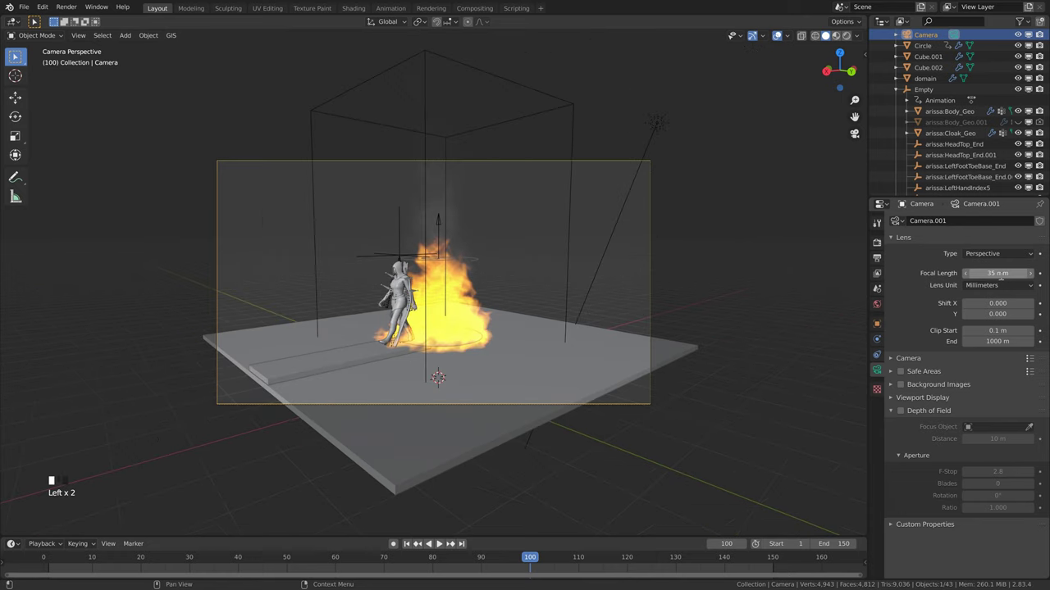
# Step: Enable the camera's depth of field with arissa:Body_Geo as the focus object and an F-Stop of 1.0
pyautogui.click(902, 412)
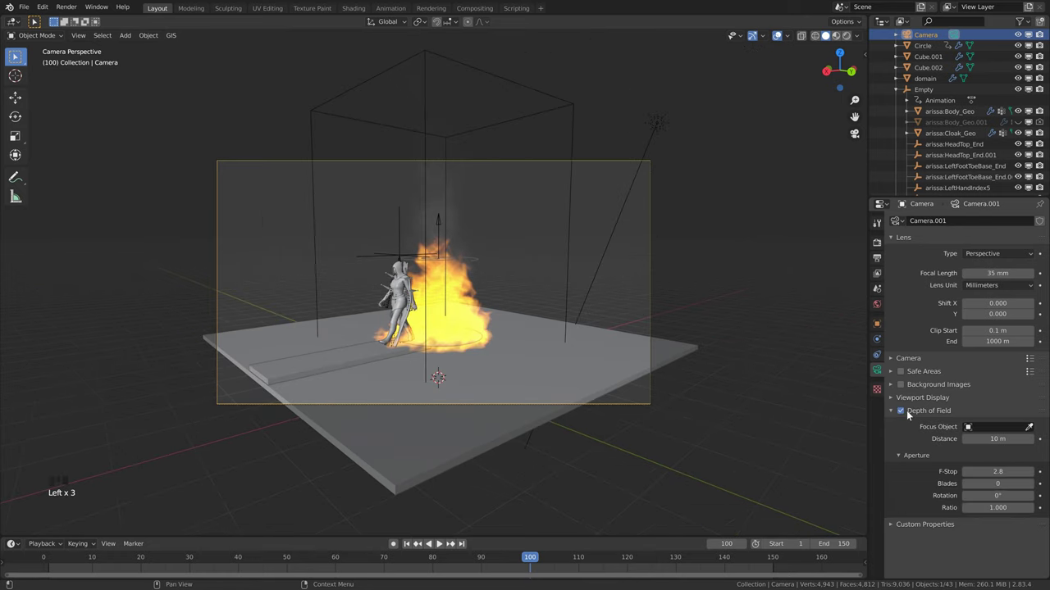
pyautogui.click(990, 428)
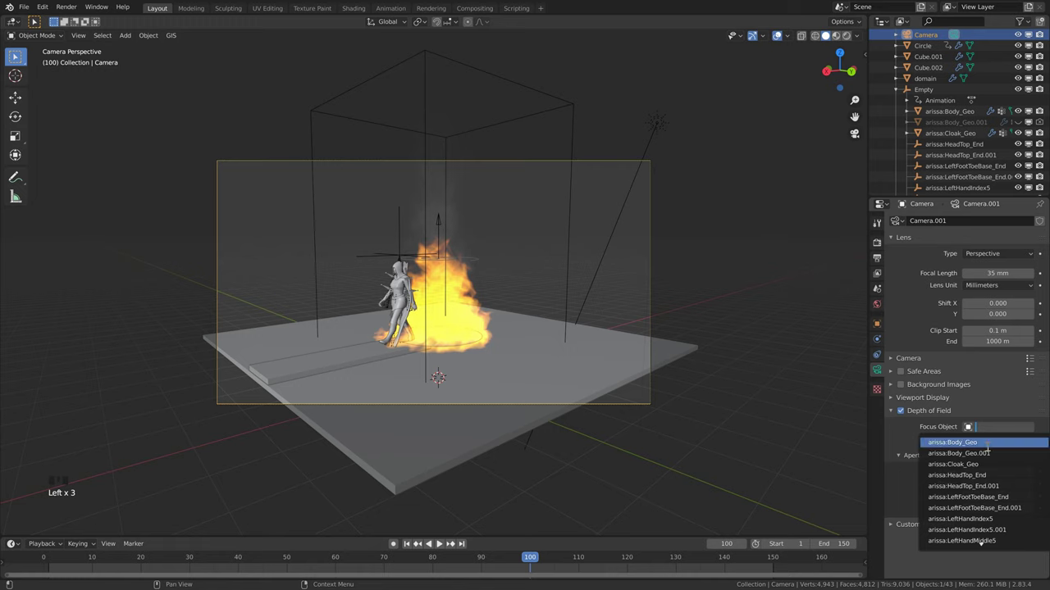
pyautogui.click(978, 442)
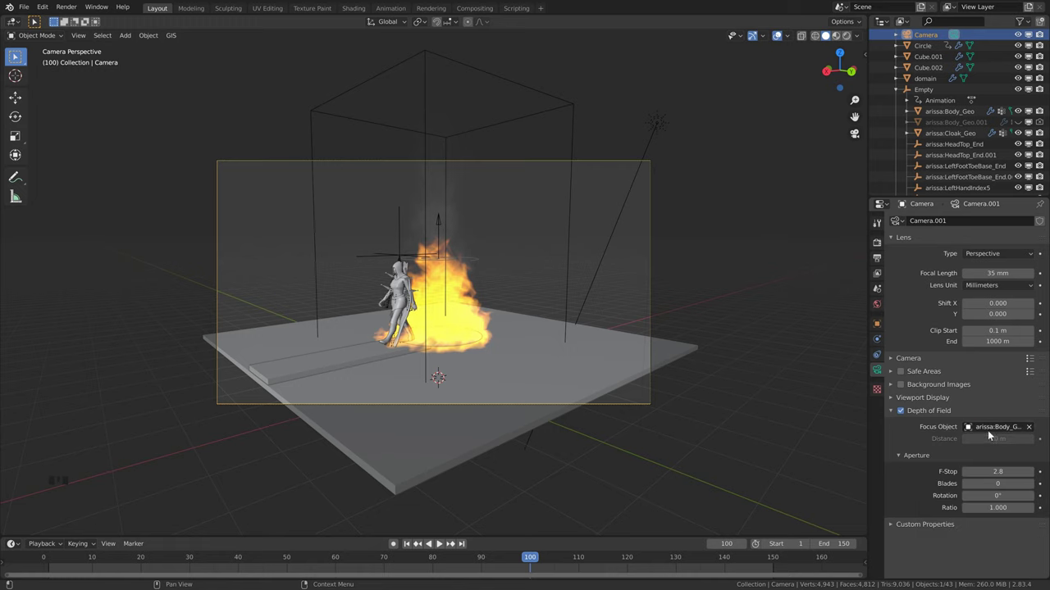
pyautogui.click(999, 472)
pyautogui.moveTo(999, 471); pyautogui.dragTo(964, 471)
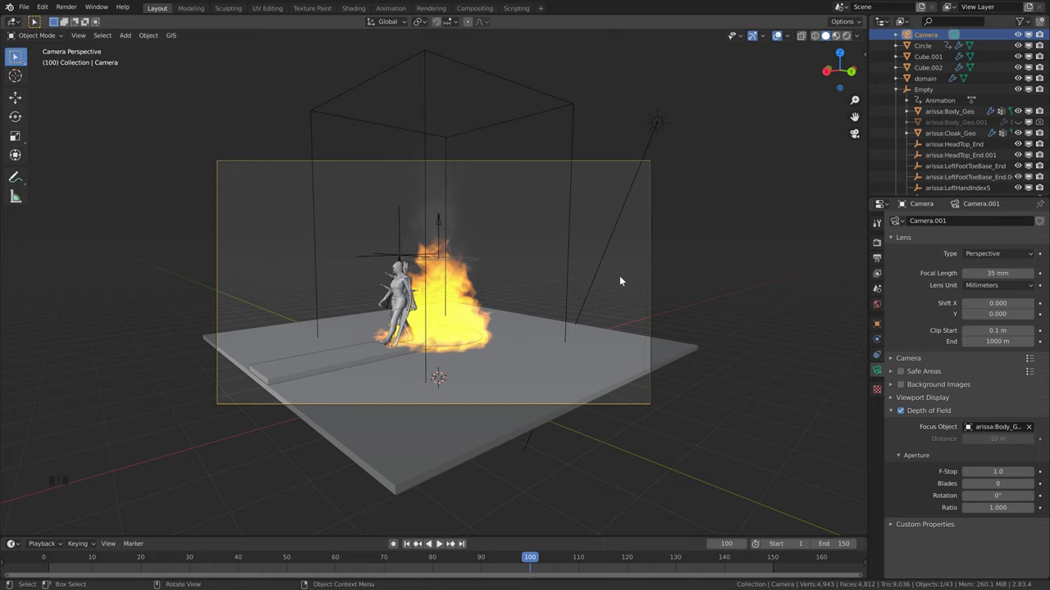
# Step: Switch to the Rendering workspace and set the Cycles render samples to 64
pyautogui.scroll(2, 575, 213)
pyautogui.click(432, 10)
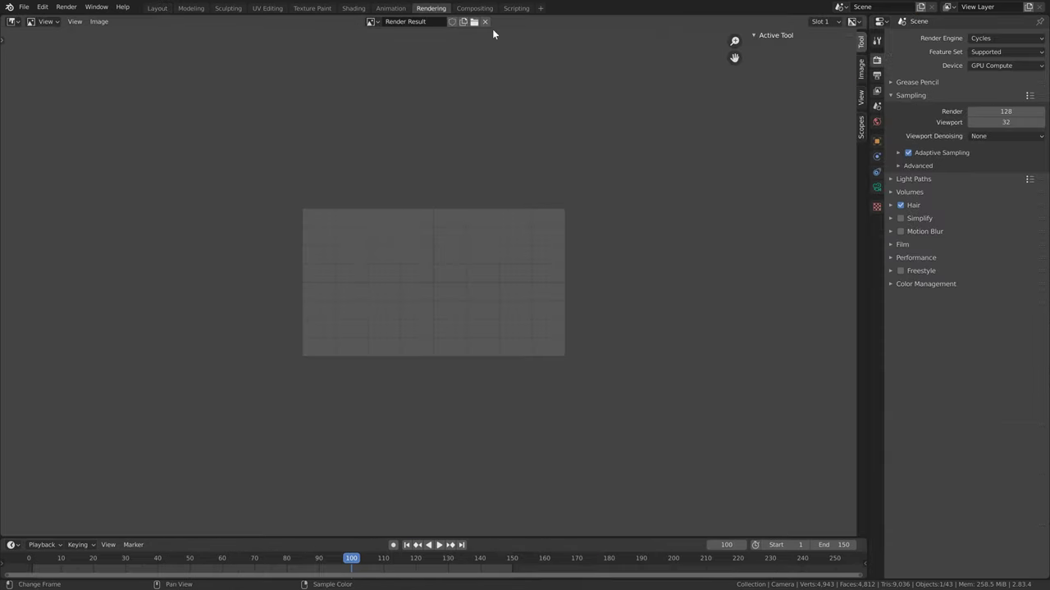
pyautogui.scroll(3, 381, 322)
pyautogui.click(1005, 114)
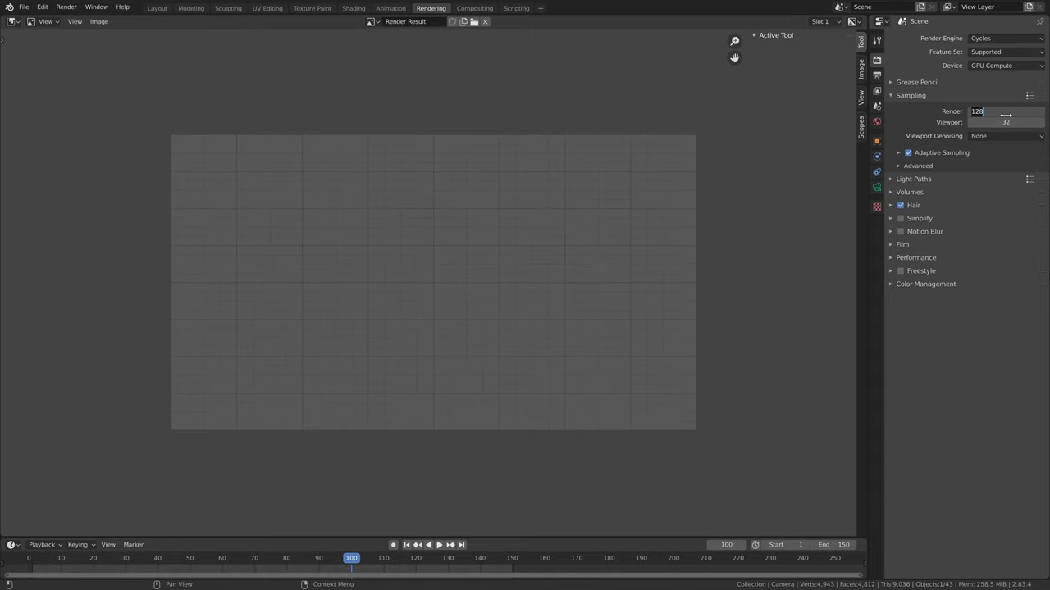
pyautogui.write('64')
pyautogui.press('Return')
# Step: Set both render tile dimensions, X and Y, to 256 px in the performance settings
pyautogui.click(892, 257)
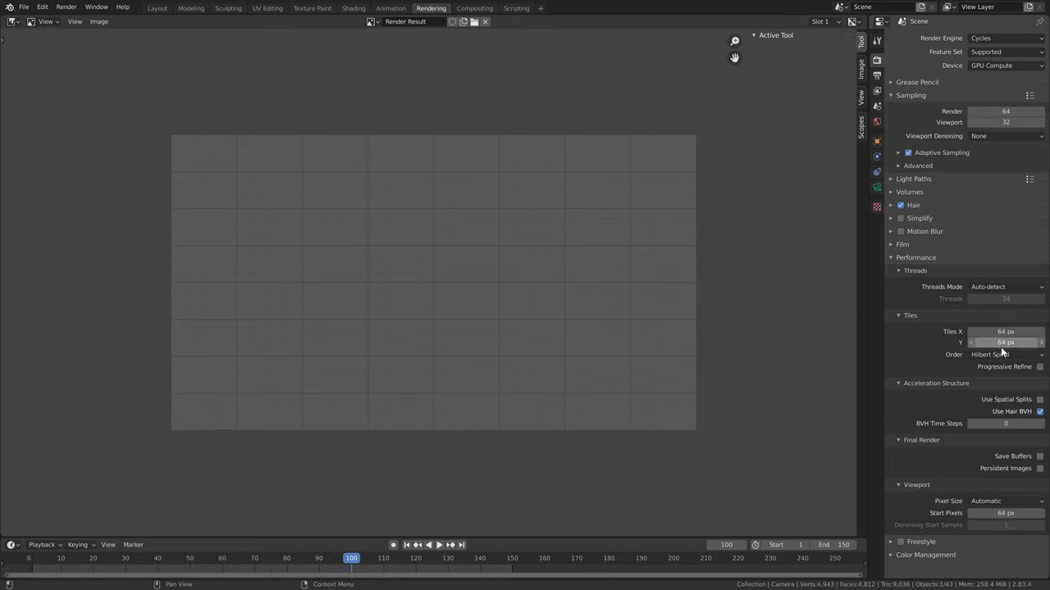
pyautogui.moveTo(1005, 331); pyautogui.dragTo(1006, 342)
pyautogui.write('256')
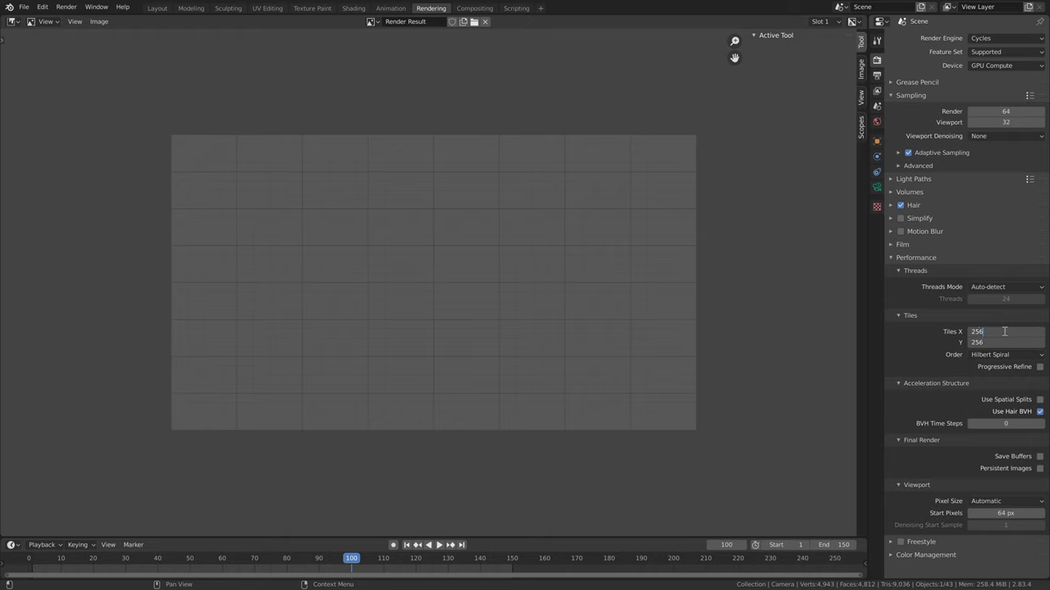
pyautogui.press('Return')
# Step: Keep PNG as the output file format and start a test render of frame 100
pyautogui.click(876, 75)
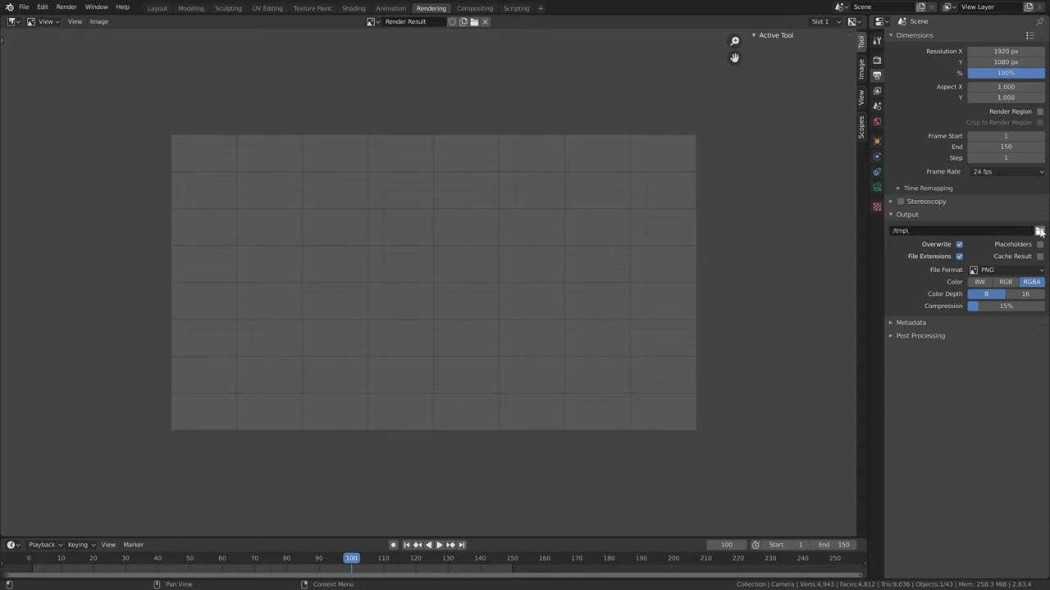
pyautogui.click(1003, 272)
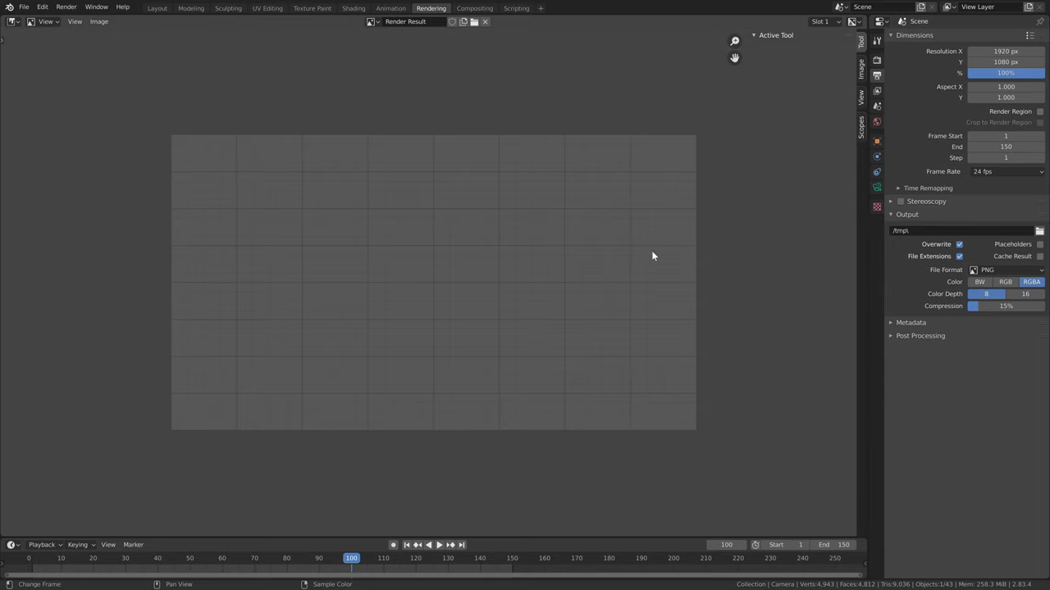
pyautogui.click(66, 8)
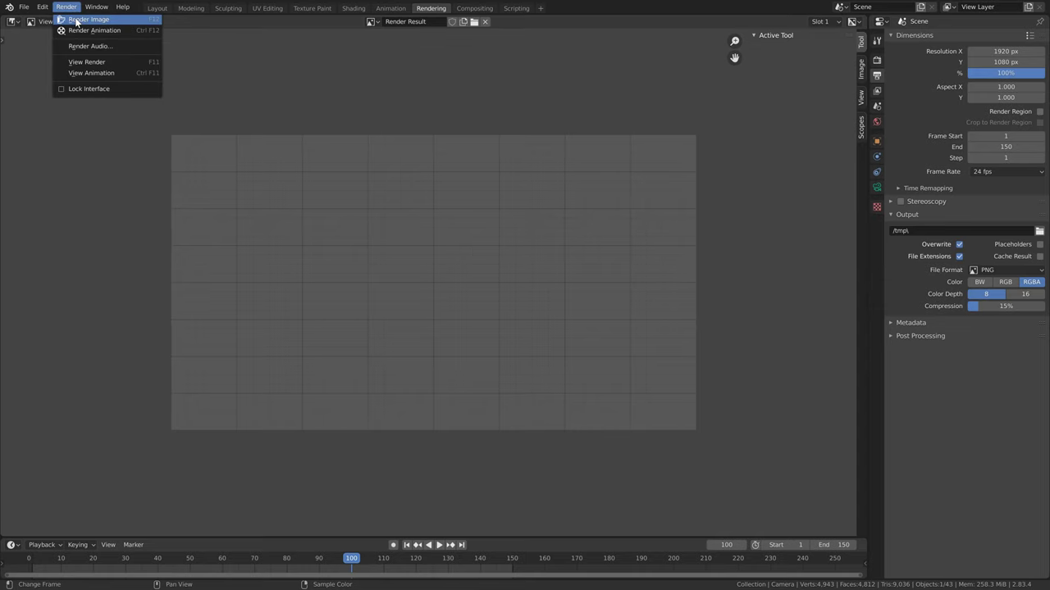
pyautogui.click(76, 20)
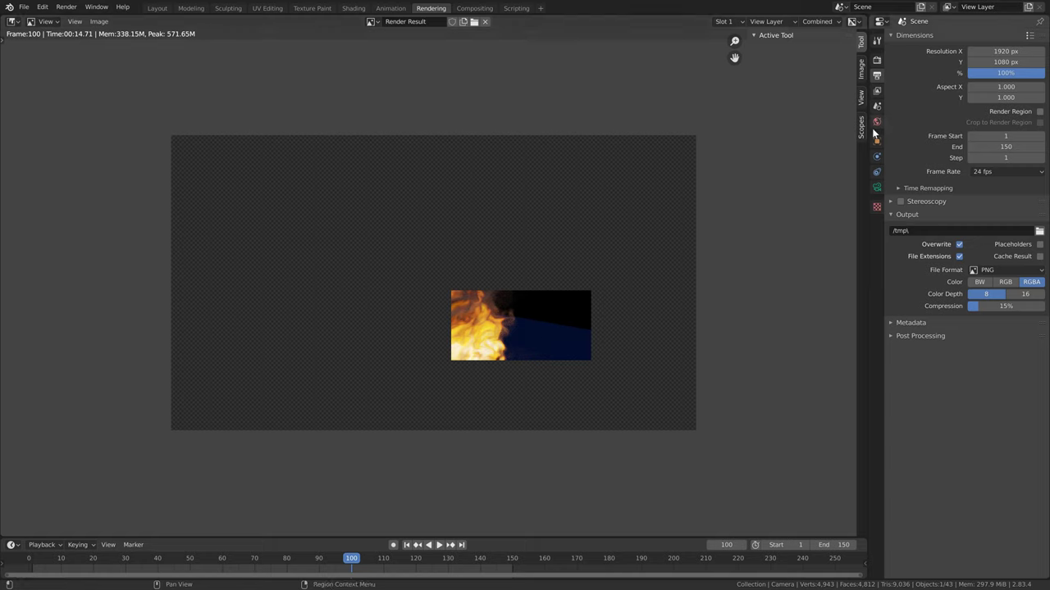
# Step: Set the volume step rate for rendering to 3 and the maximum volume steps to 512
pyautogui.click(876, 60)
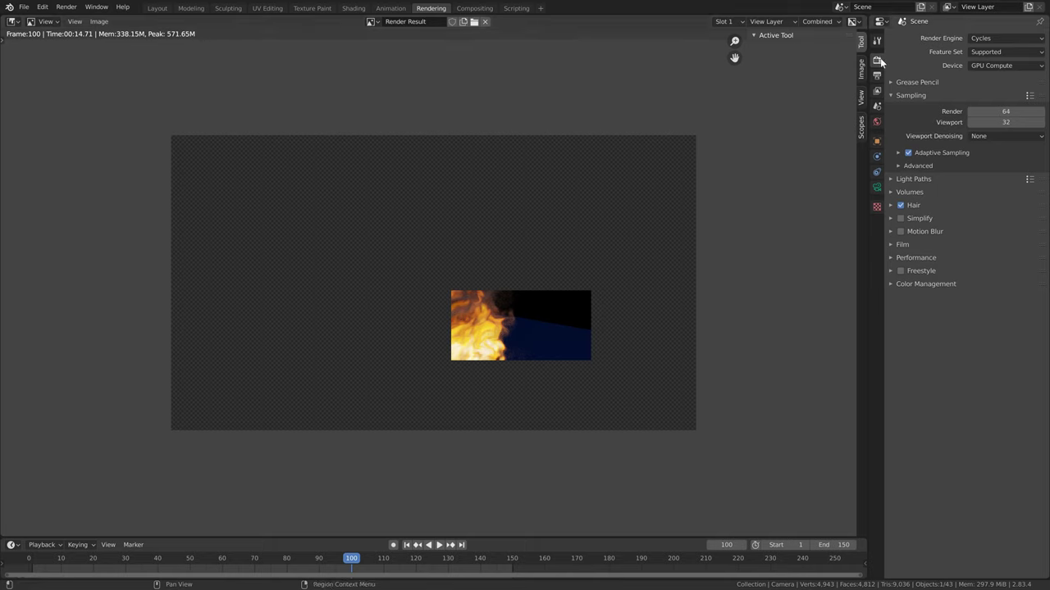
pyautogui.click(890, 192)
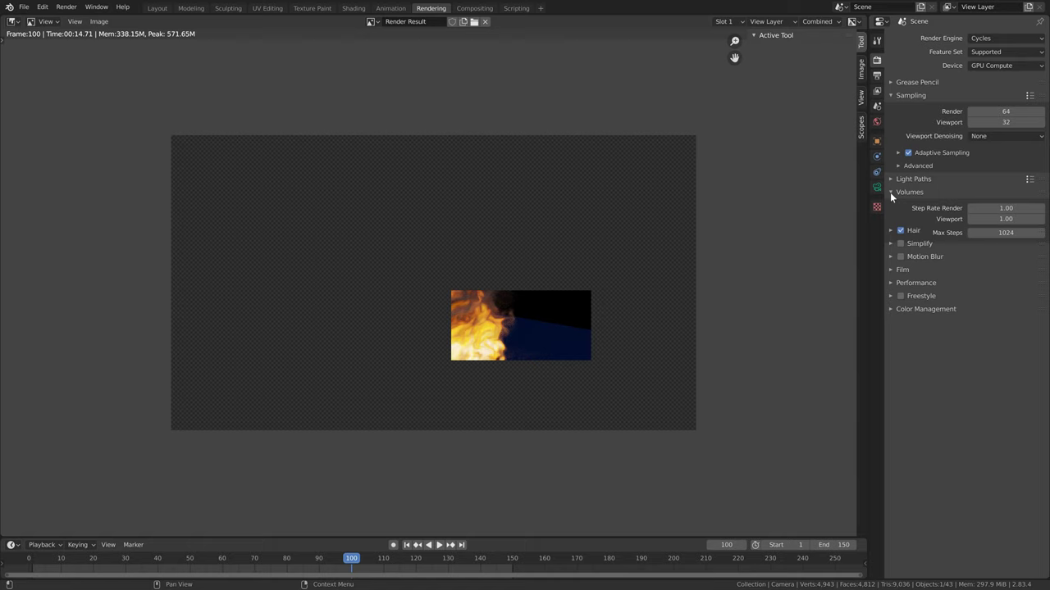
pyautogui.click(1006, 208)
pyautogui.write('3')
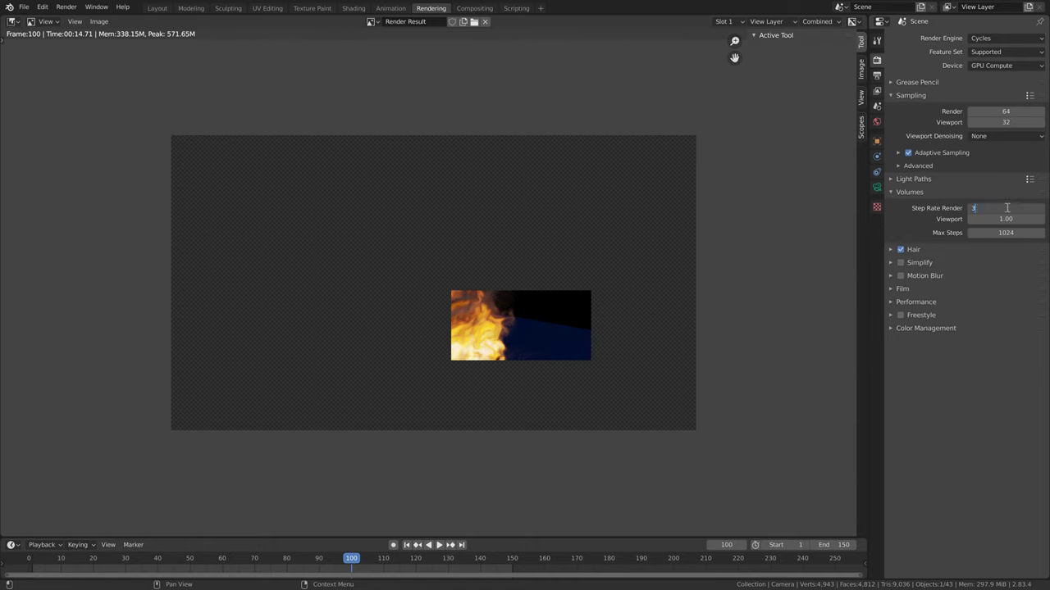
pyautogui.press('Return')
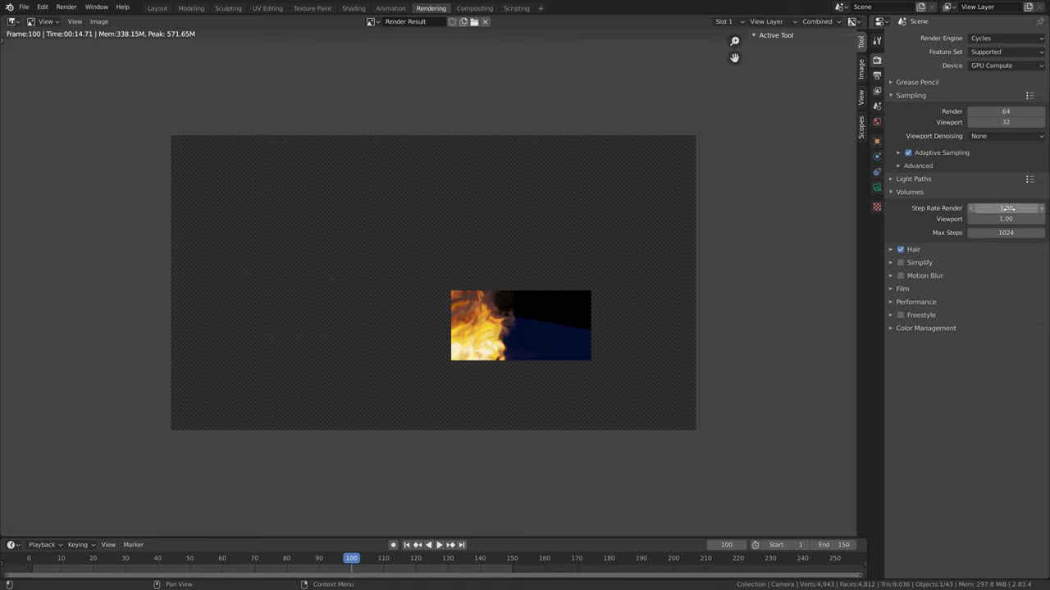
pyautogui.moveTo(1005, 205); pyautogui.dragTo(1005, 208)
pyautogui.keyDown('ctrl'); pyautogui.scroll(-1, 1006, 209); pyautogui.keyUp('ctrl')
pyautogui.keyDown('ctrl'); pyautogui.scroll(1, 1006, 208); pyautogui.keyUp('ctrl')
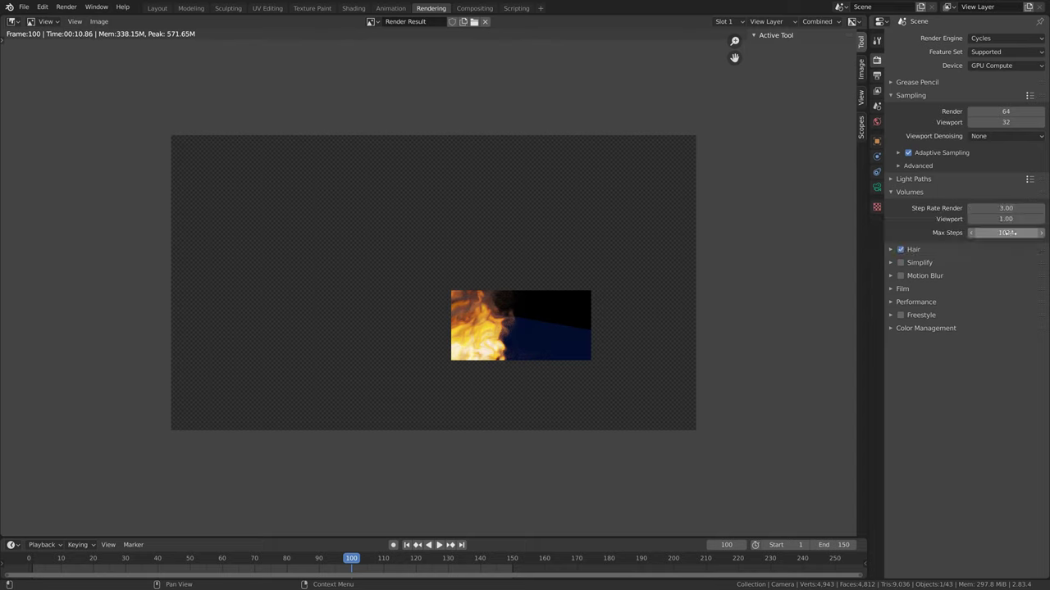
pyautogui.click(1008, 233)
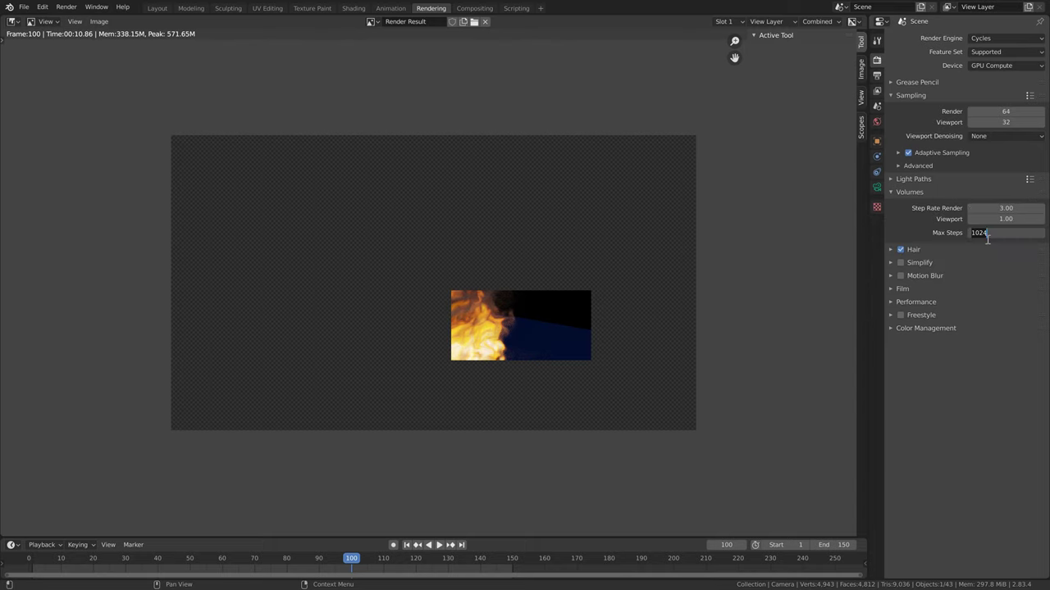
pyautogui.write('512')
pyautogui.press('Return')
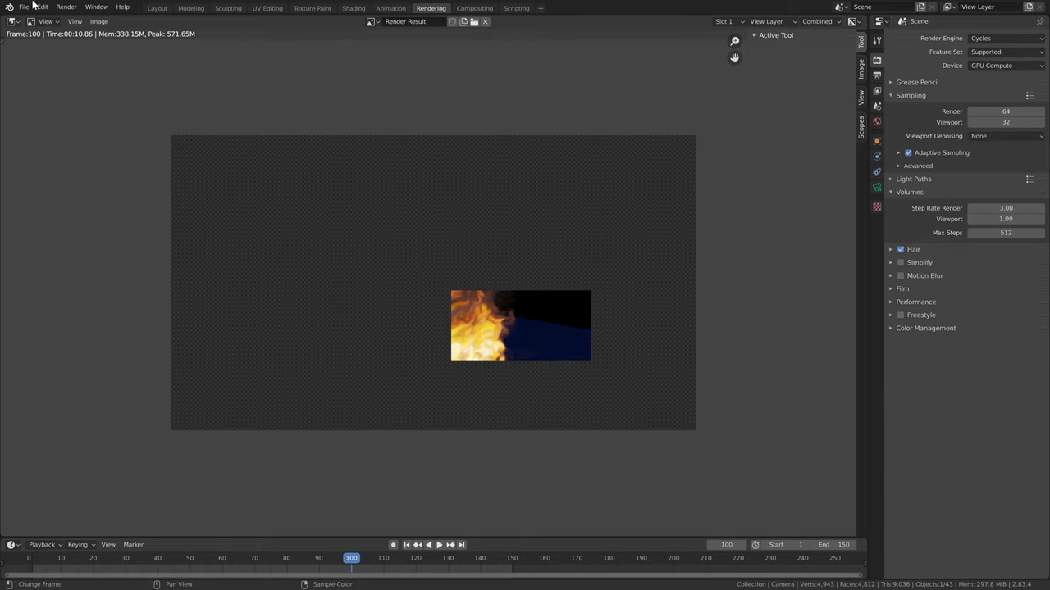
# Step: Render frame 100 as a still image with the new volume settings and inspect the fire
pyautogui.click(65, 7)
pyautogui.click(77, 20)
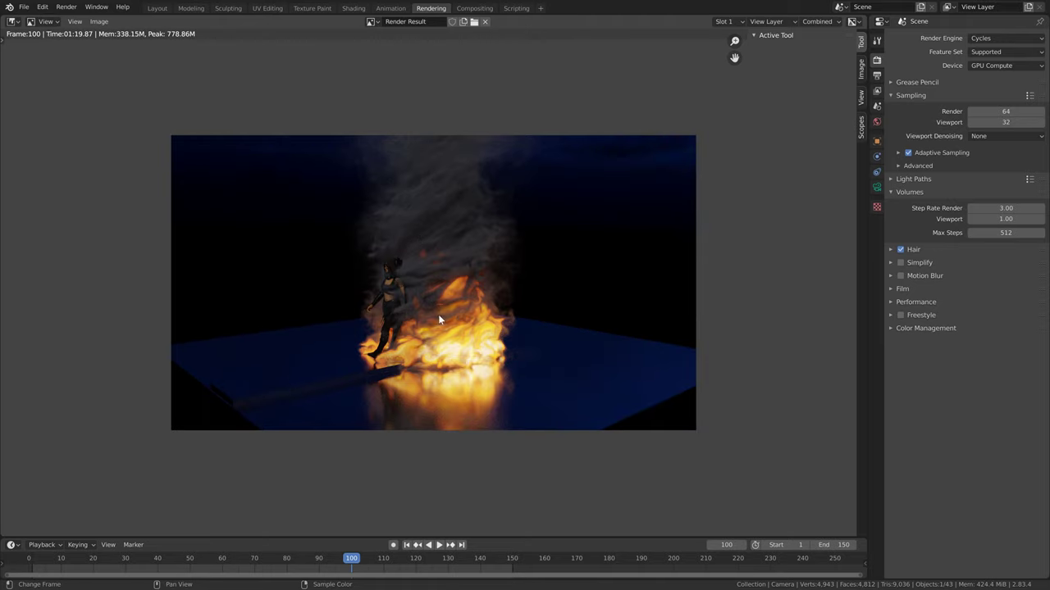
pyautogui.scroll(1, 396, 321)
pyautogui.scroll(-1, 368, 277)
# Step: Switch to the Compositing workspace and enable nodes for the scene
pyautogui.click(473, 12)
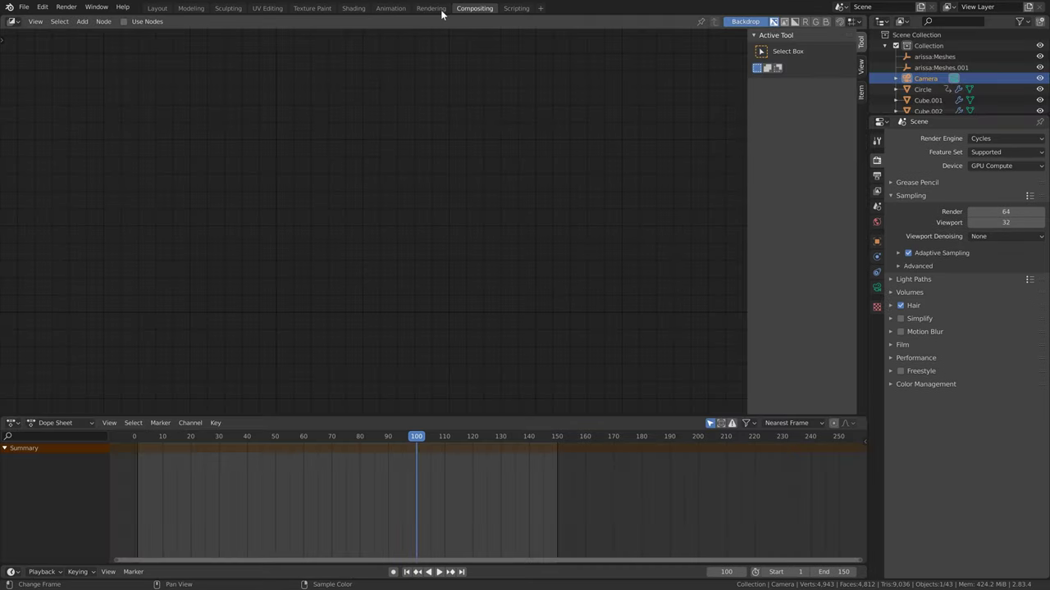
pyautogui.click(124, 21)
pyautogui.press('Home')
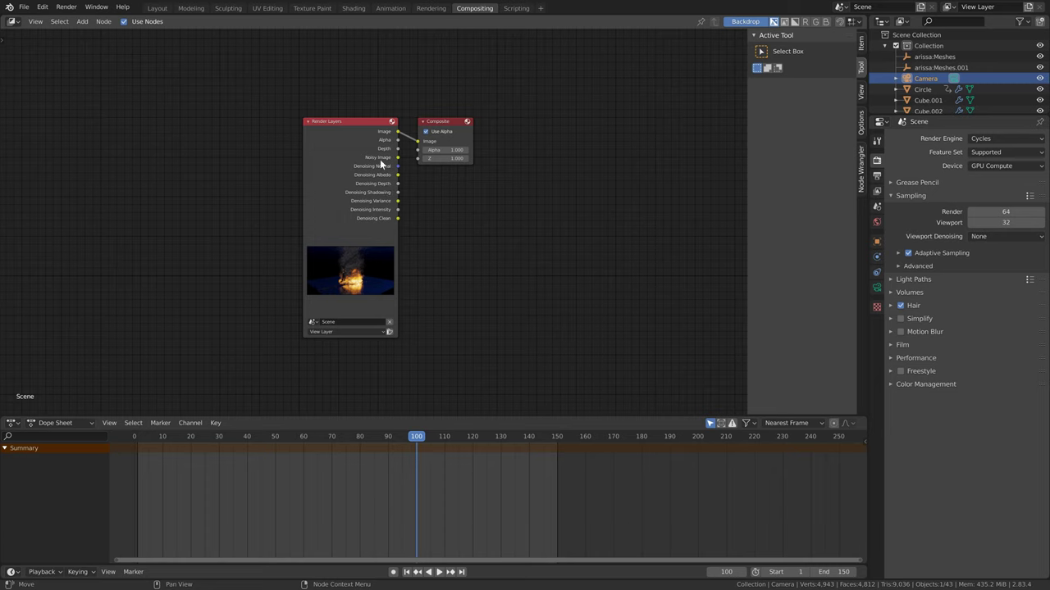
# Step: Make sure the Denoising Data pass is enabled for the view layer
pyautogui.click(876, 192)
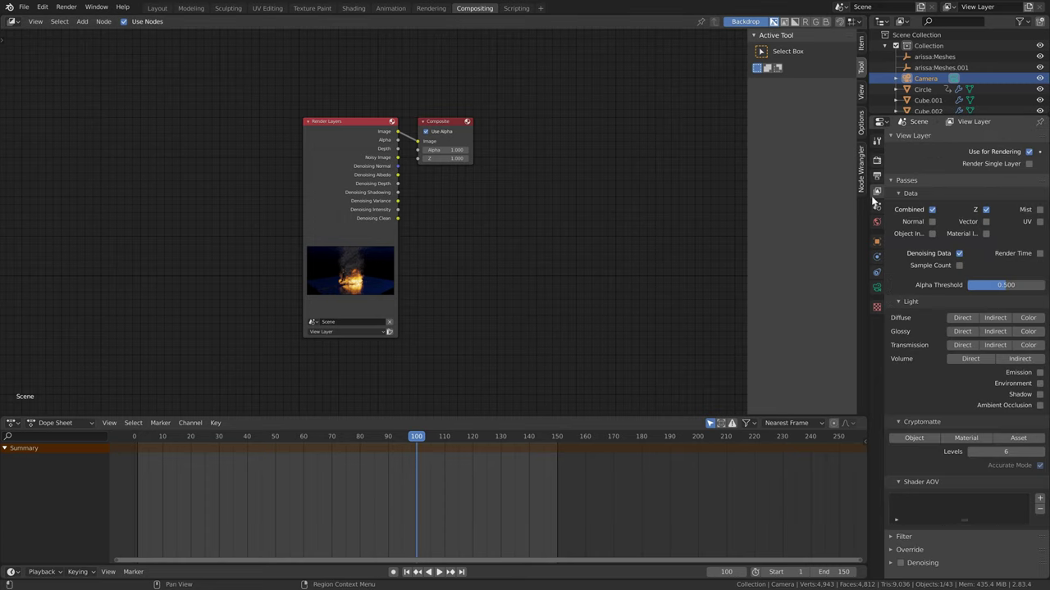
pyautogui.click(959, 255)
pyautogui.click(959, 255)
pyautogui.click(958, 255)
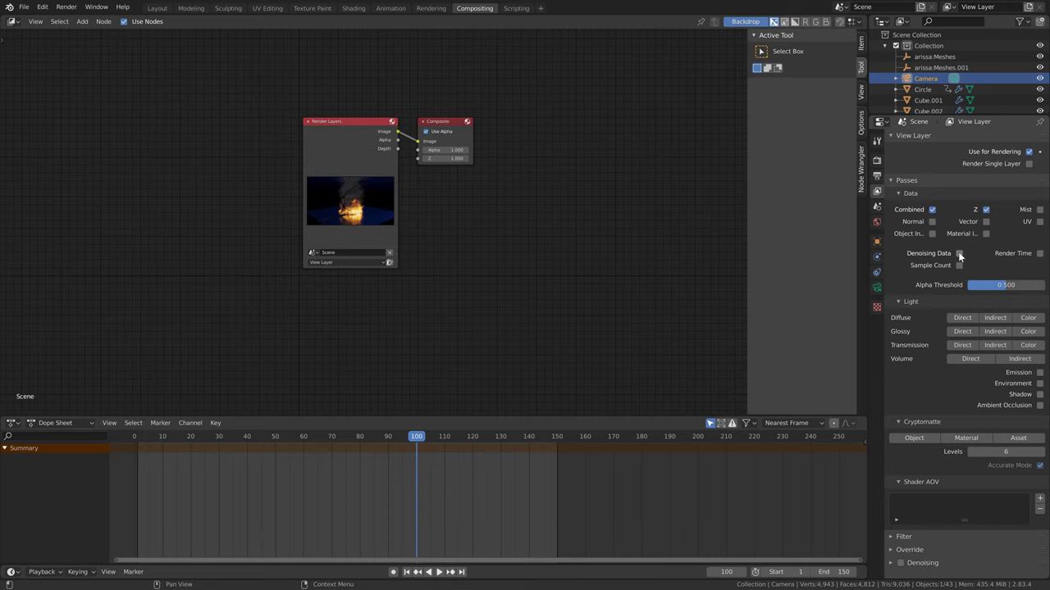
pyautogui.click(959, 255)
pyautogui.click(959, 255)
pyautogui.click(958, 256)
# Step: Add a Denoise node beside the Render Layers node in the compositor
pyautogui.hotkey('shift', 'a')
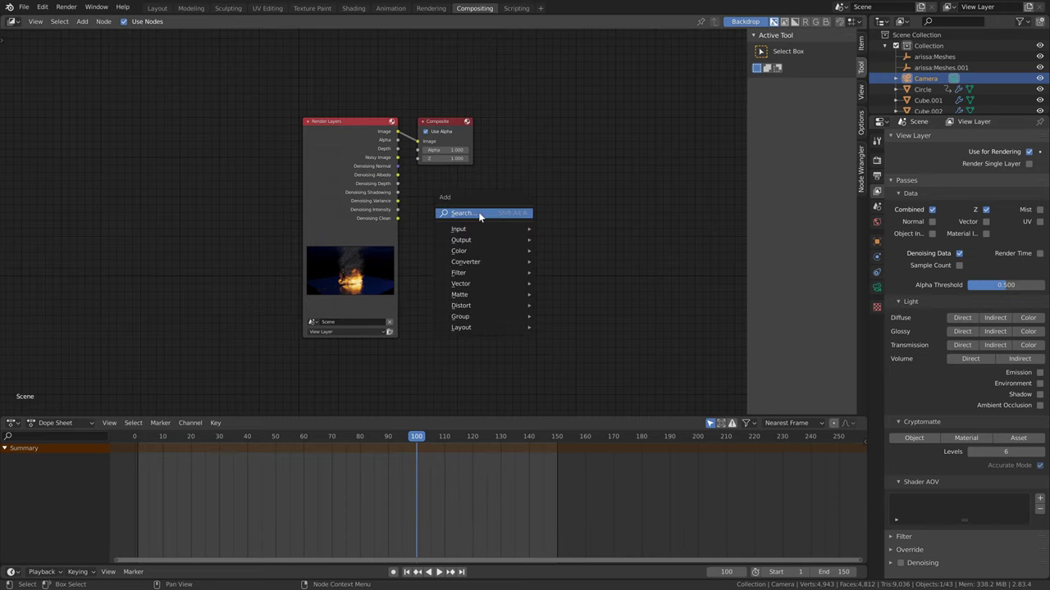
pyautogui.click(480, 215)
pyautogui.write('deno')
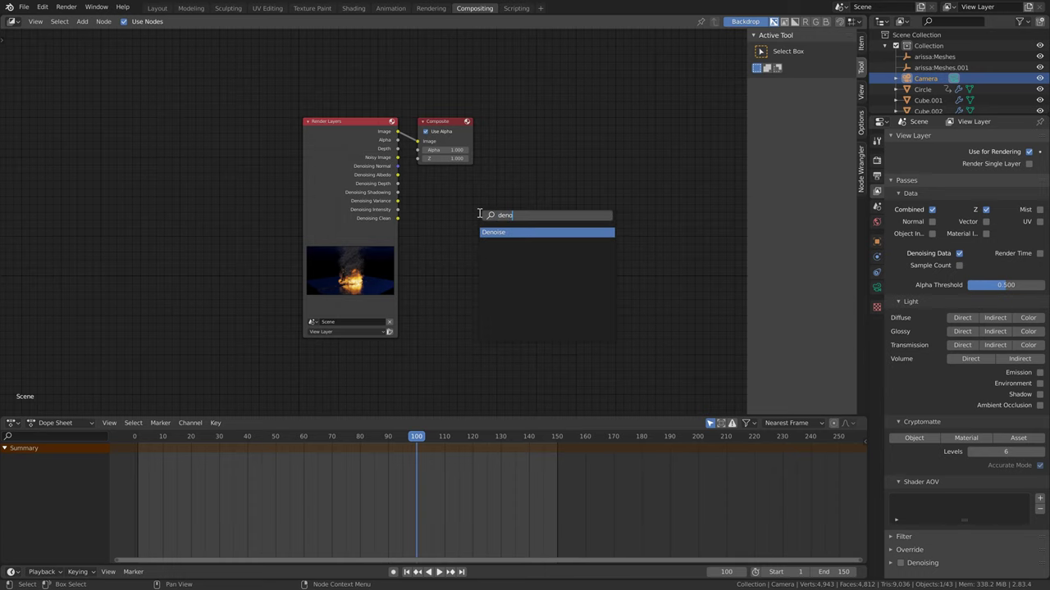
pyautogui.press('Return')
pyautogui.click(480, 215)
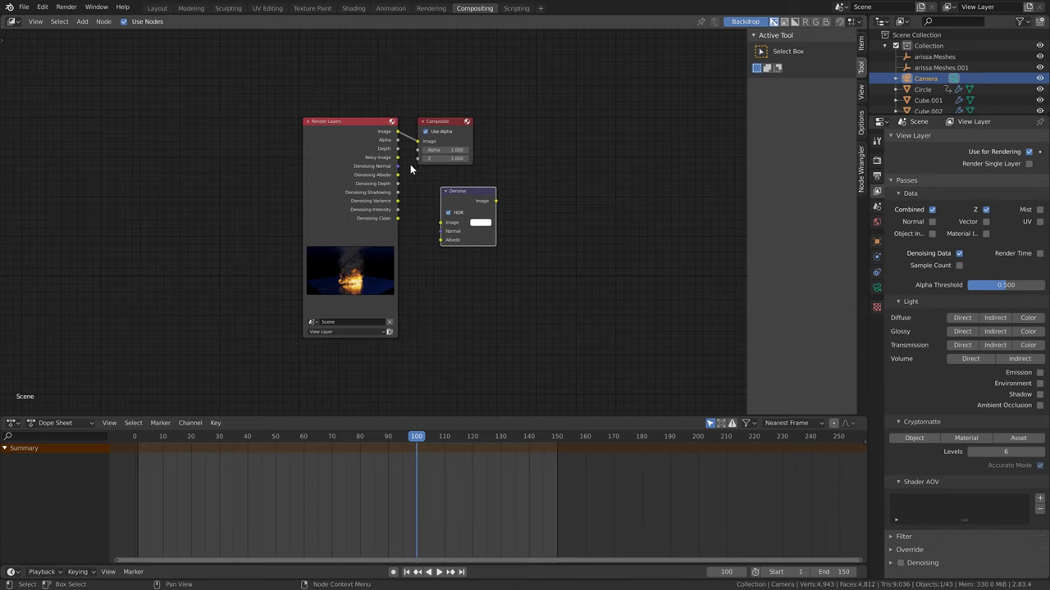
# Step: Connect Noisy Image, Denoising Normal and Denoising Albedo to the Denoise node's Image, Normal and Albedo inputs
pyautogui.click(400, 162)
pyautogui.moveTo(400, 162); pyautogui.dragTo(440, 222)
pyautogui.moveTo(398, 166); pyautogui.dragTo(442, 232)
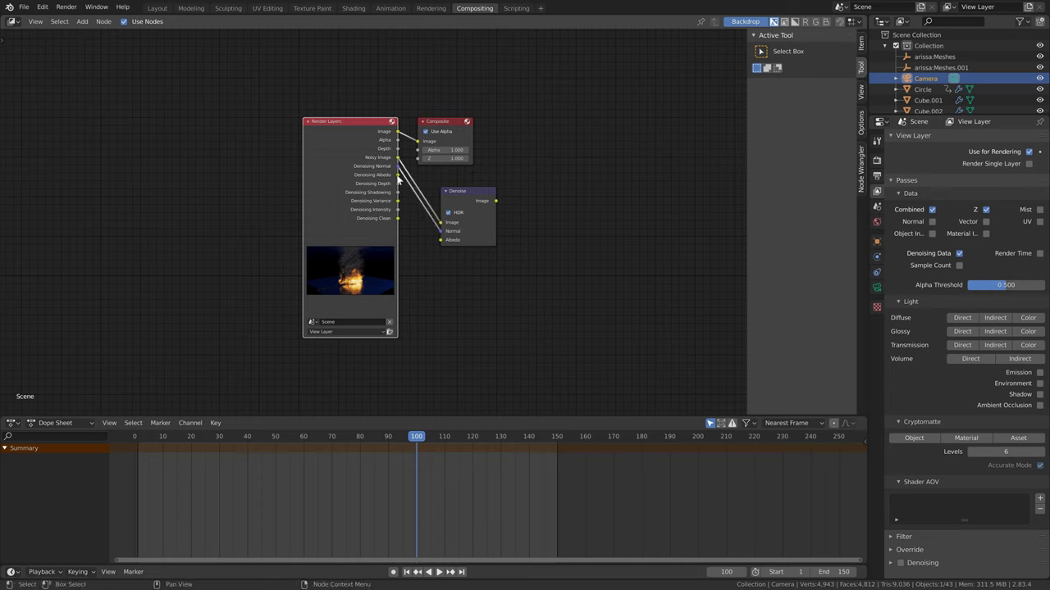
pyautogui.moveTo(398, 175); pyautogui.dragTo(439, 239)
# Step: Move the Composite node beyond the Denoise node and feed it the denoised image
pyautogui.moveTo(446, 124); pyautogui.dragTo(584, 146)
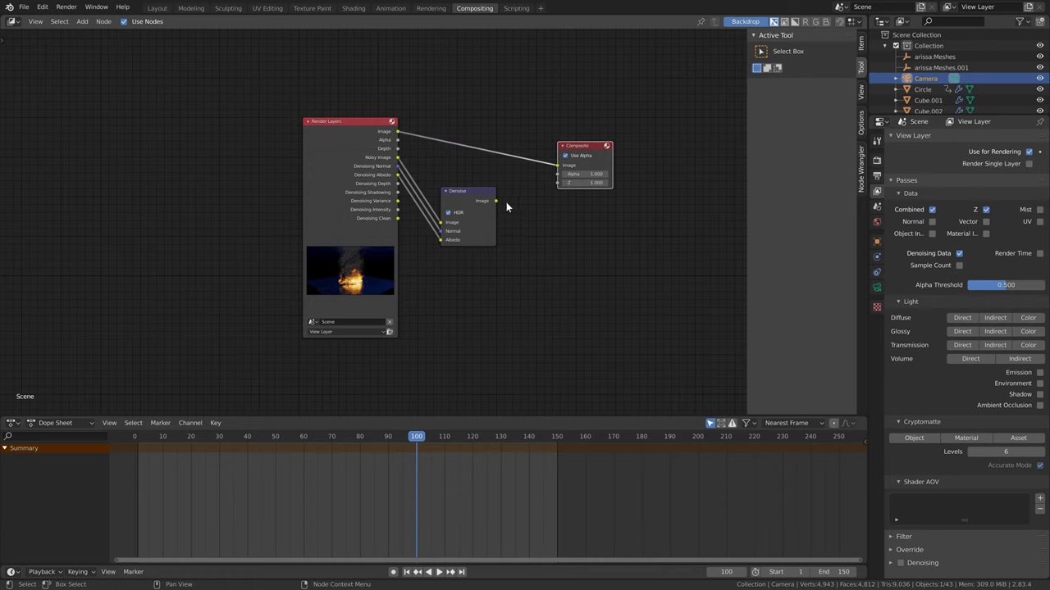
pyautogui.moveTo(495, 201); pyautogui.dragTo(558, 165)
pyautogui.moveTo(496, 195); pyautogui.dragTo(517, 147)
# Step: Return to the Rendering workspace and render frame 100 again with the denoising setup
pyautogui.hotkey('ctrl', 'pageup')
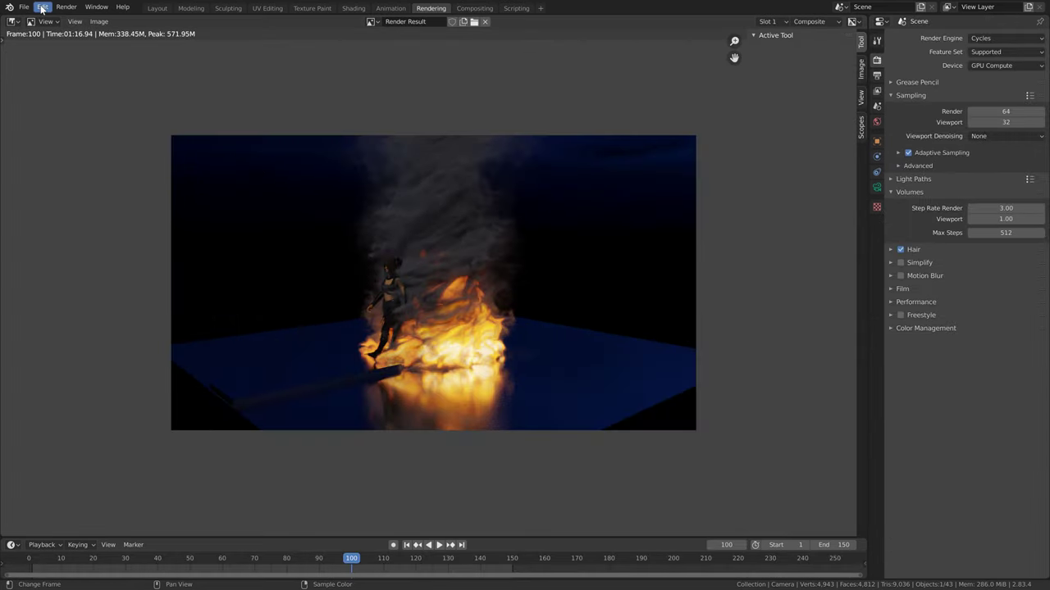
pyautogui.click(67, 7)
pyautogui.click(86, 19)
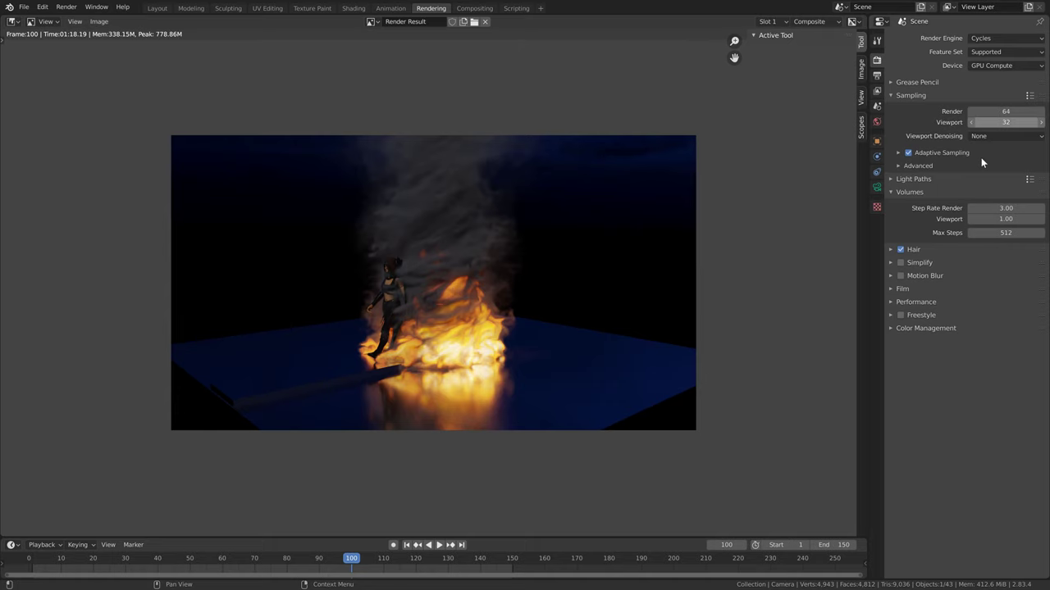
# Step: Open the scene's output properties
pyautogui.click(877, 75)
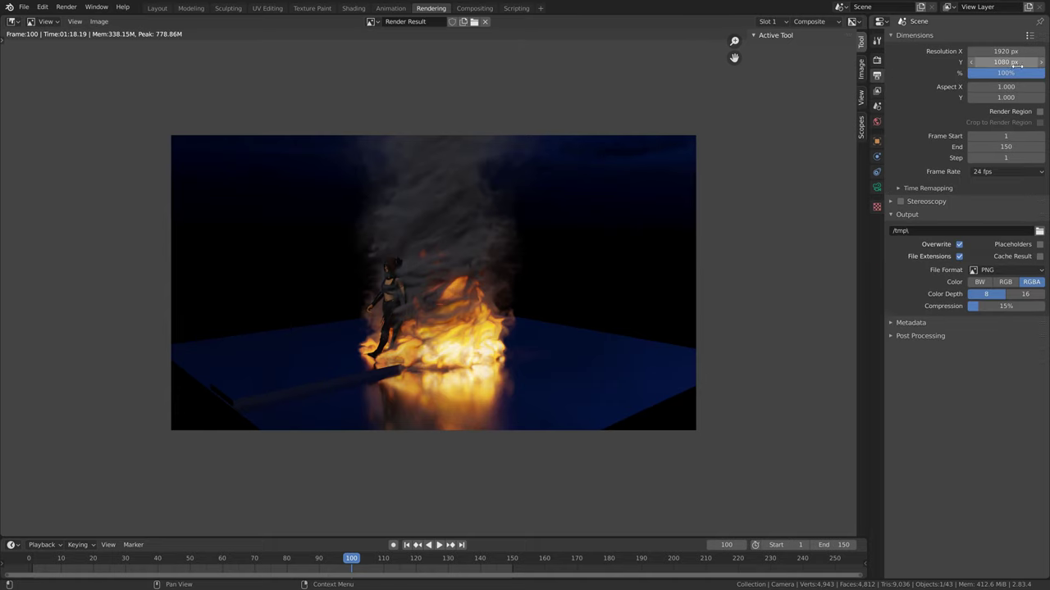